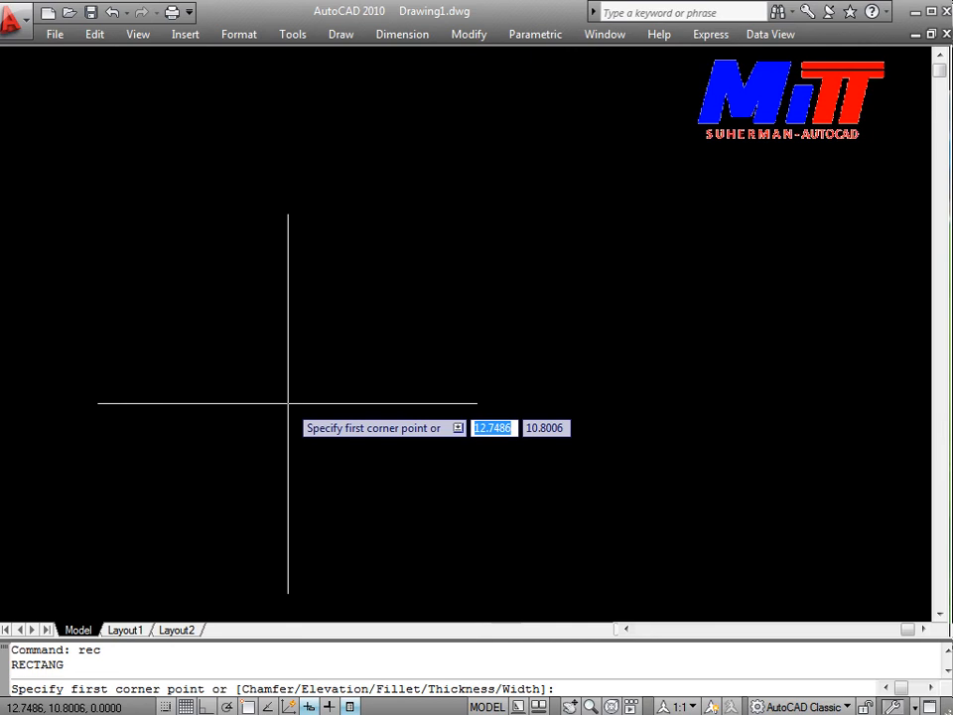
Step: Draw a rectangle with a length of 2000 and a width of 10000 using the Dimensions option
click(219, 208)
text(d)
key(Return)
text(2)
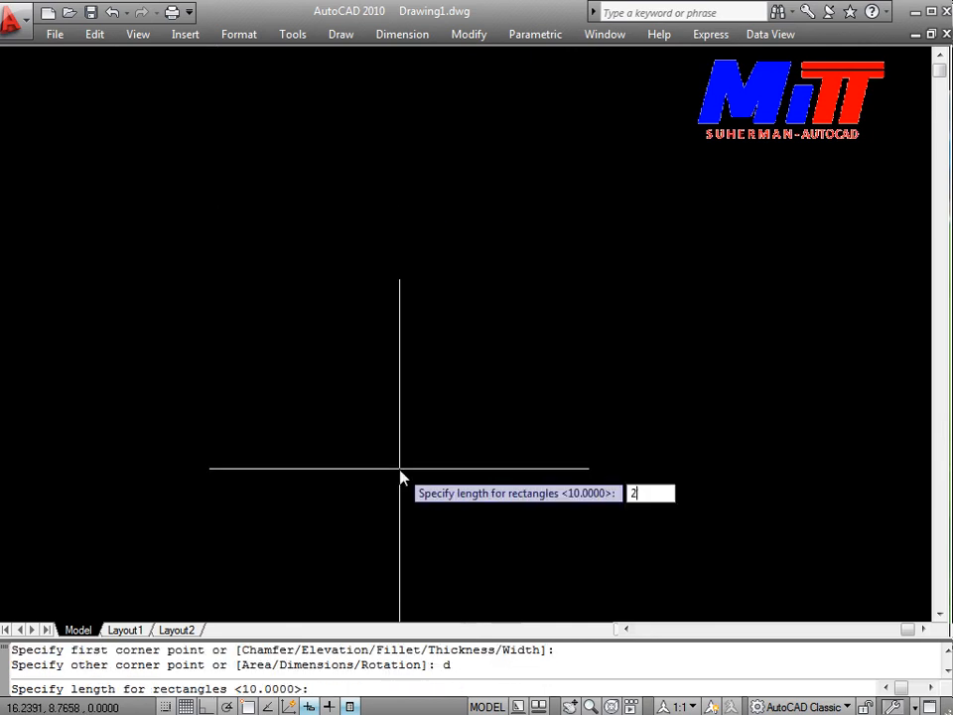
text(000)
key(Return)
text(10000)
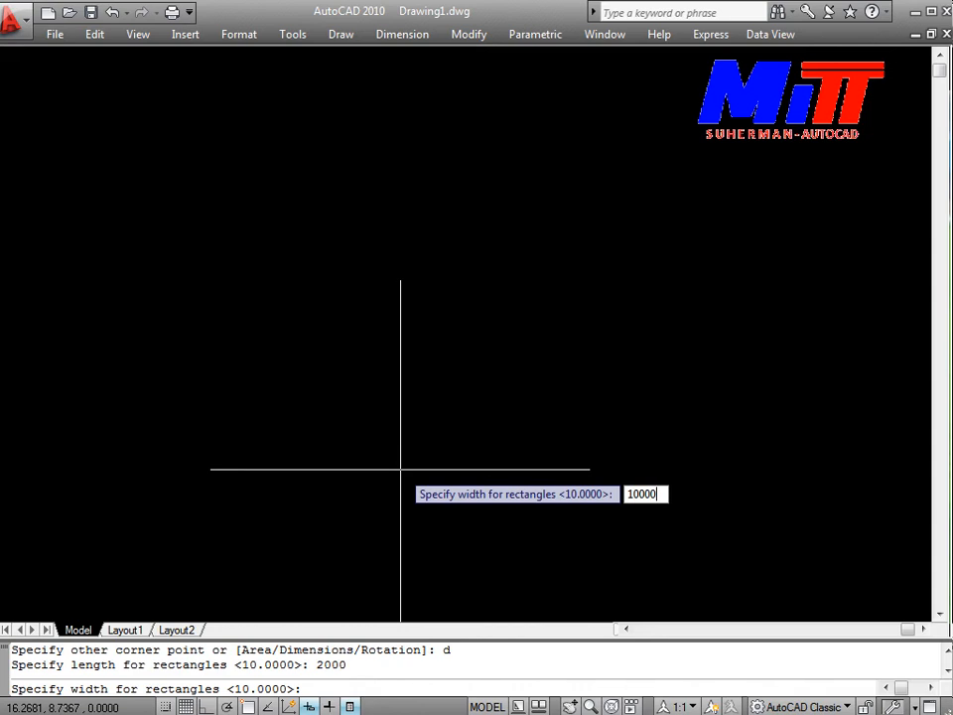
key(Return)
scroll(343, 343, down, 5)
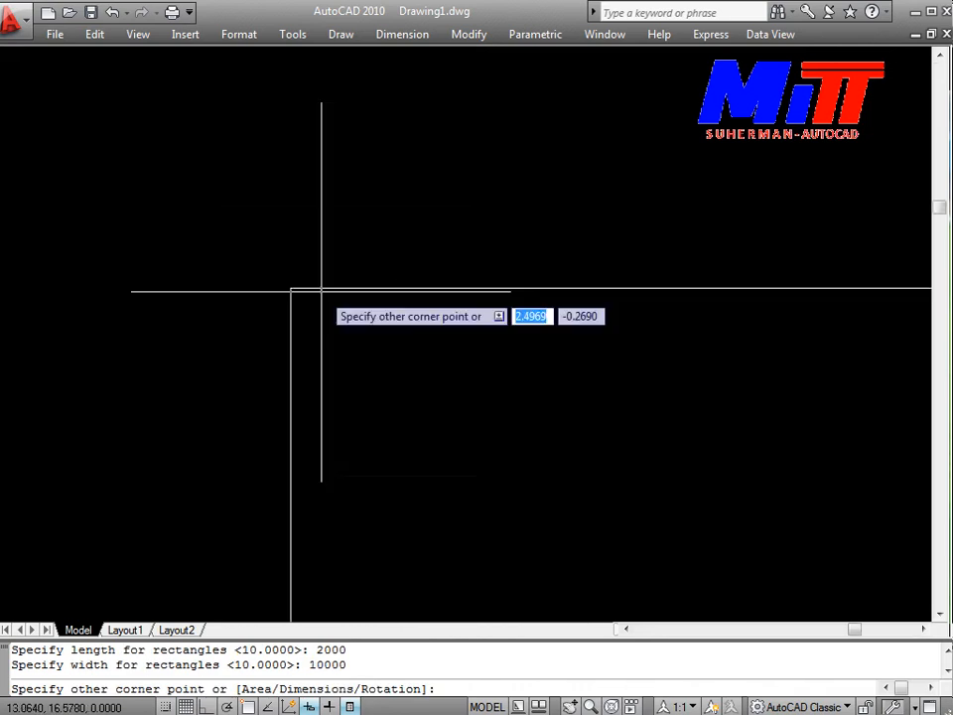
click(227, 276)
scroll(413, 400, down, 2)
Step: Zoom to the entire drawing and frame the whole rectangle in view
text(z)
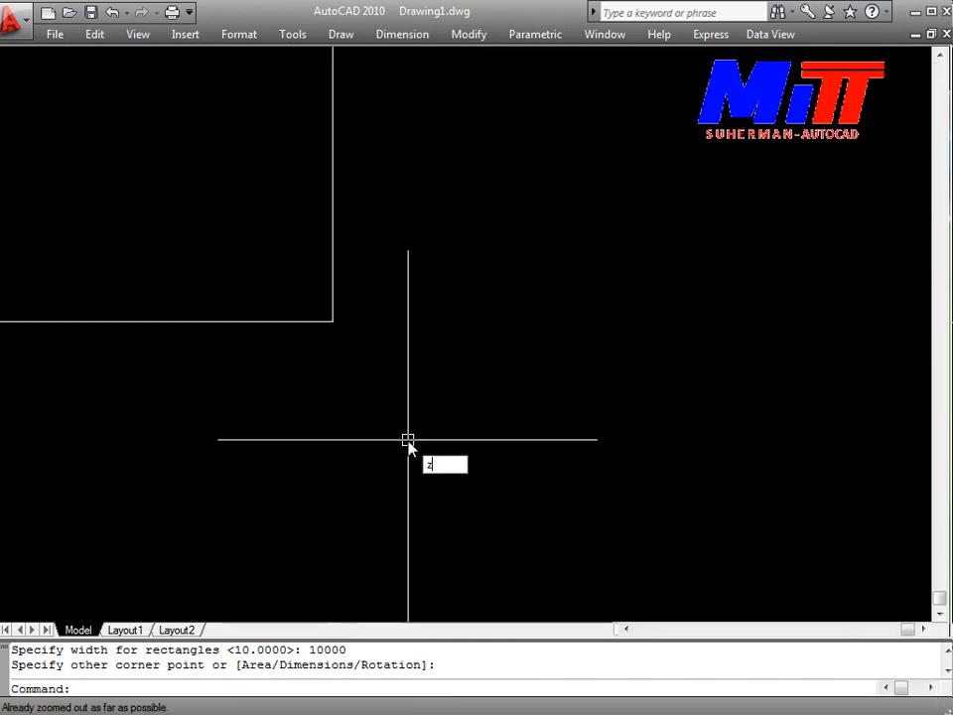
key(Return)
text(a)
key(Return)
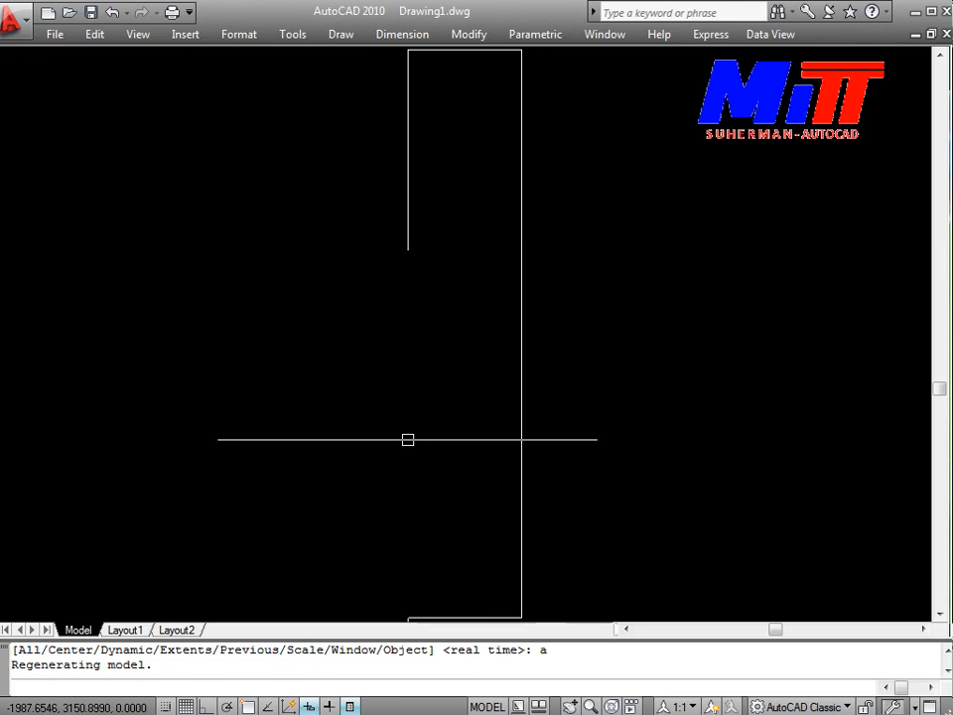
middle_drag(371, 446, 475, 298)
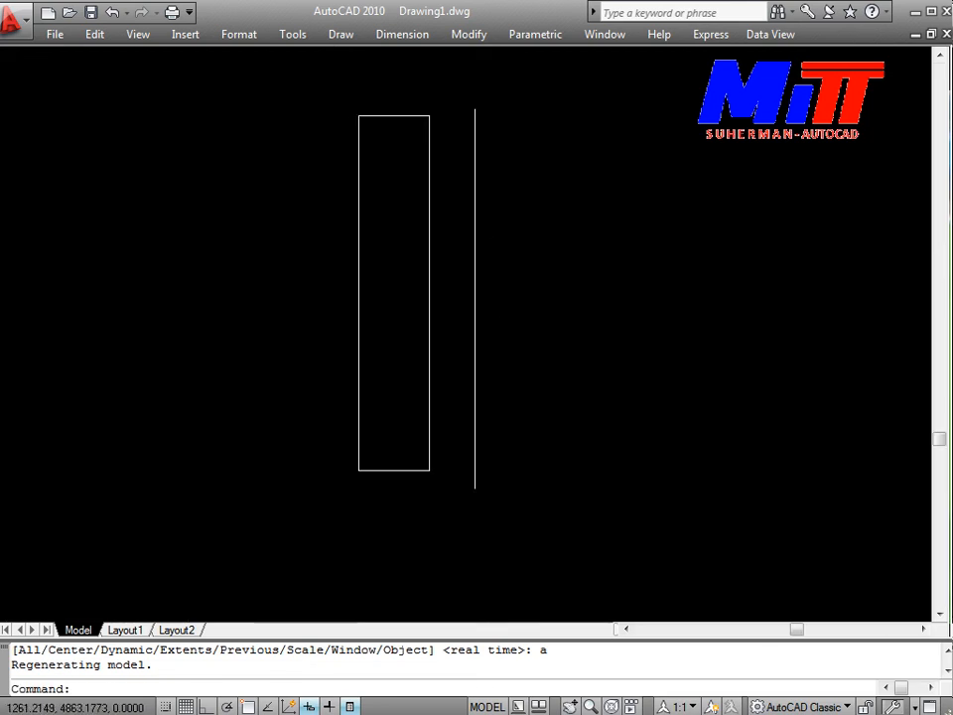
scroll(475, 298, up, 2)
scroll(407, 328, down, 5)
scroll(404, 358, up, 2)
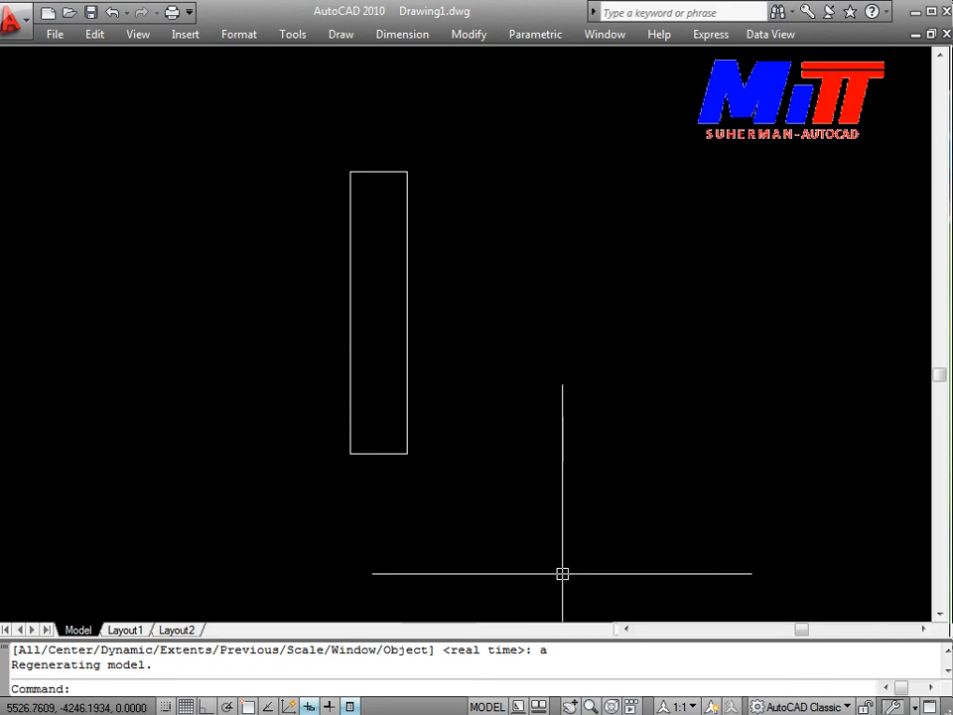
click(562, 467)
click(281, 155)
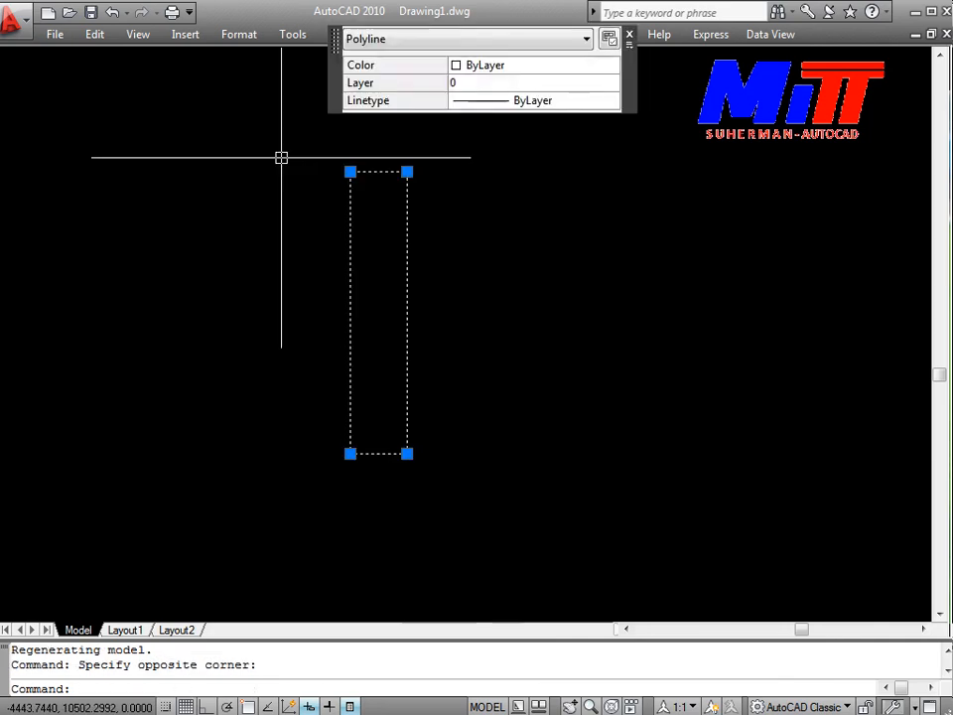
text(z)
key(Return)
key(Return)
drag(285, 161, 298, 315)
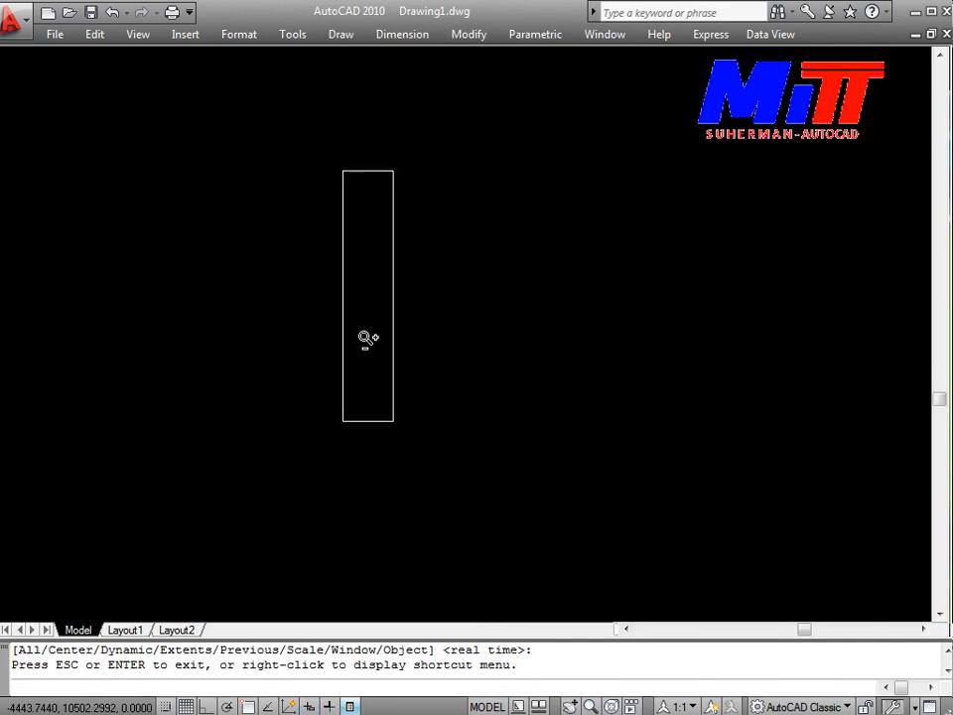
key(Escape)
scroll(391, 428, up, 6)
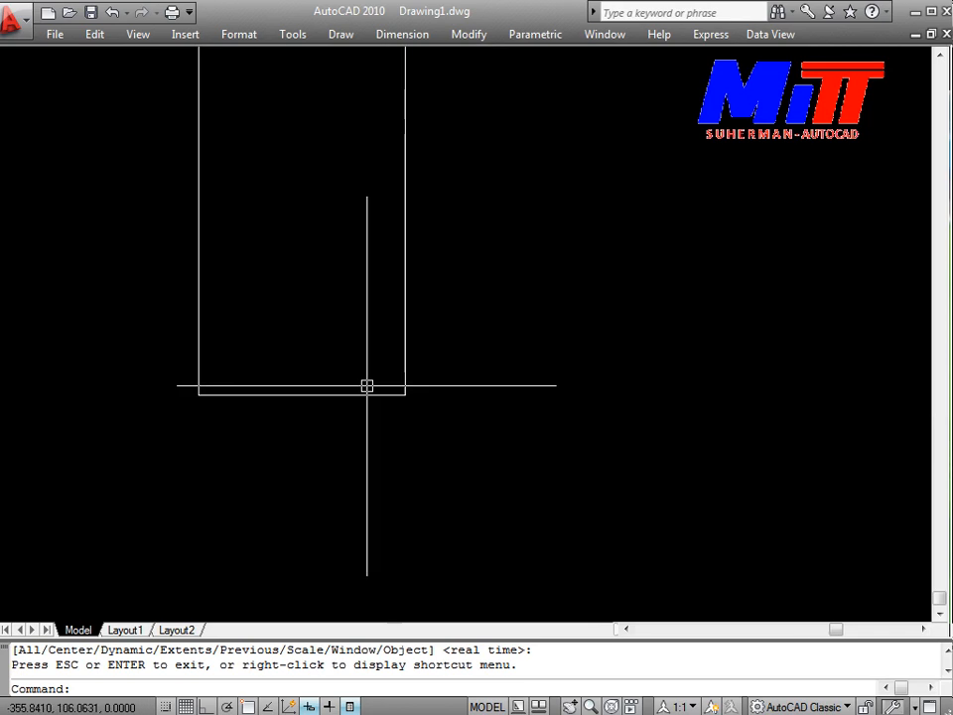
text(o)
key(Return)
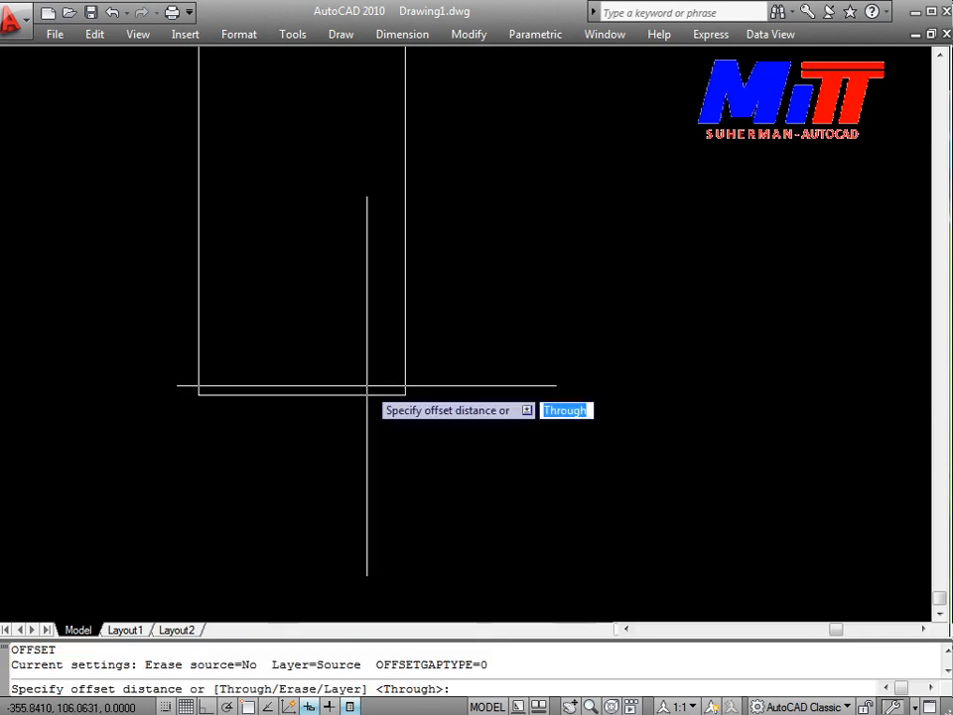
text(500)
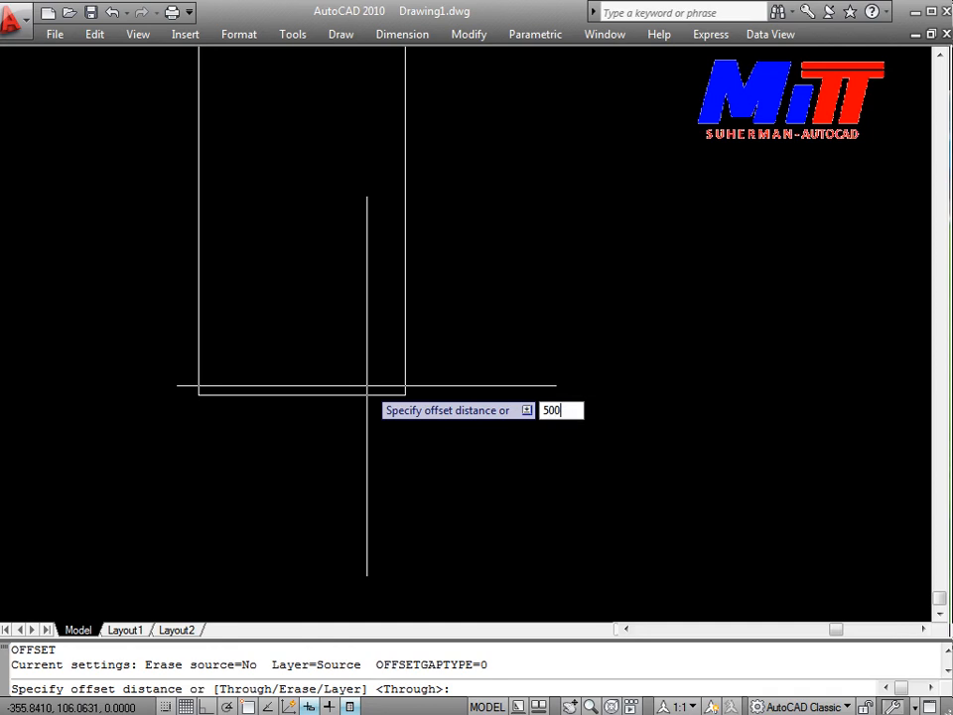
key(Return)
click(404, 375)
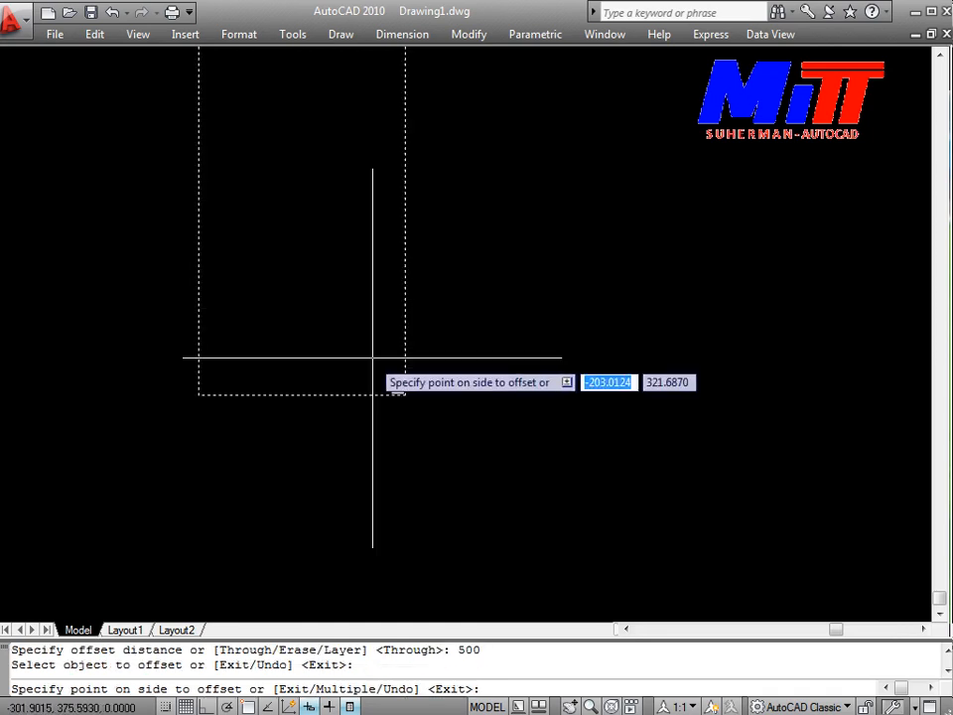
key(Escape)
Step: Explode the rectangle into separate lines
click(398, 435)
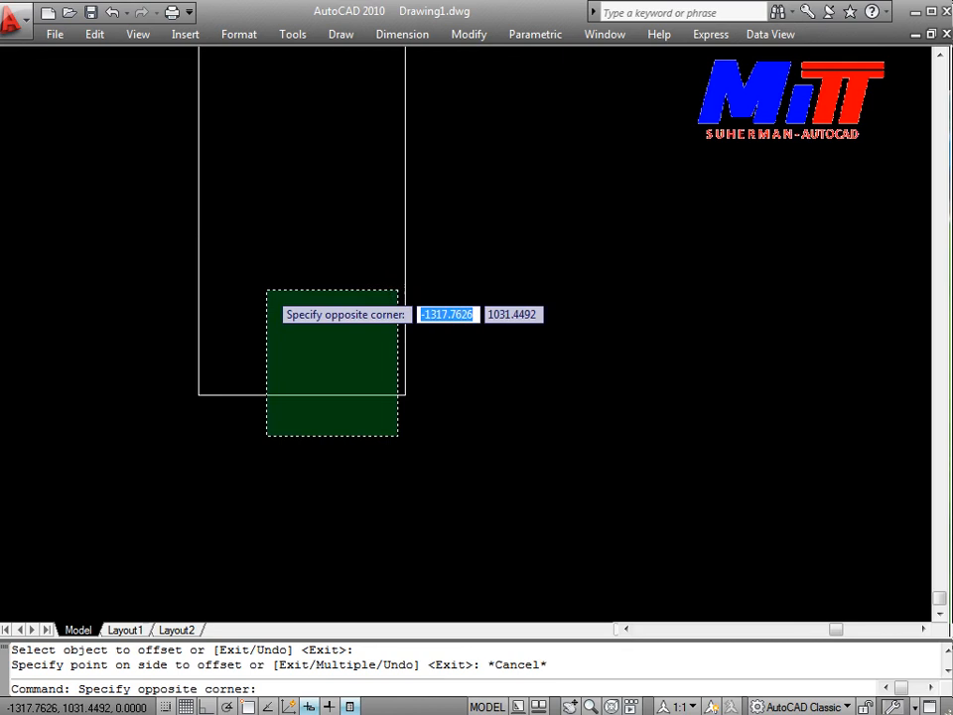
click(267, 290)
text(x)
key(Return)
key(Return)
key(Return)
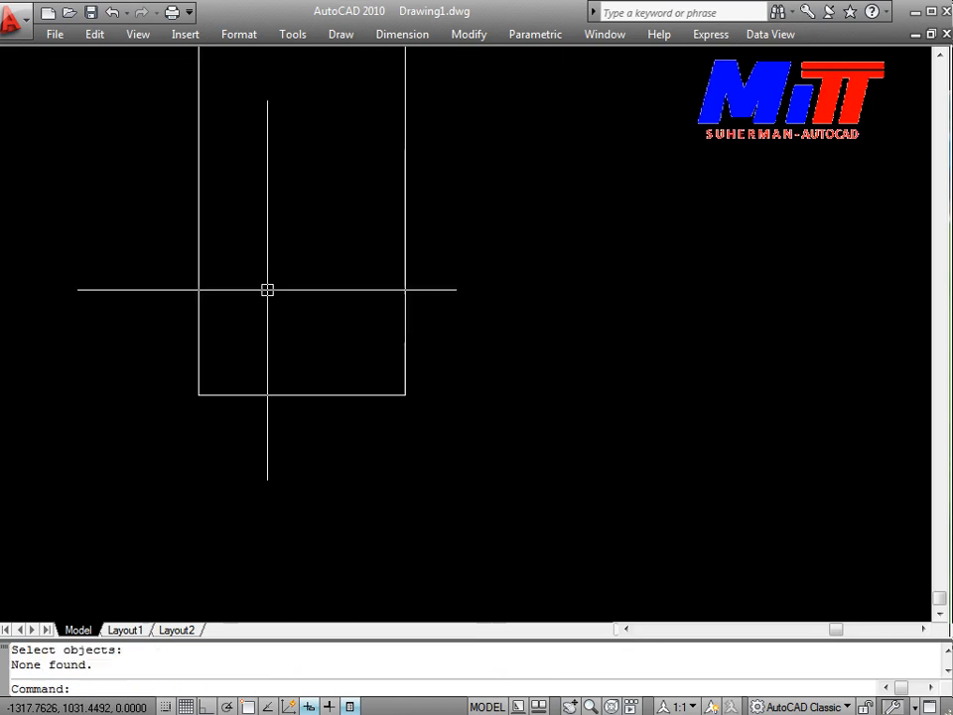
Step: Offset both long vertical sides of the rectangle inward by 500
text(o)
key(Return)
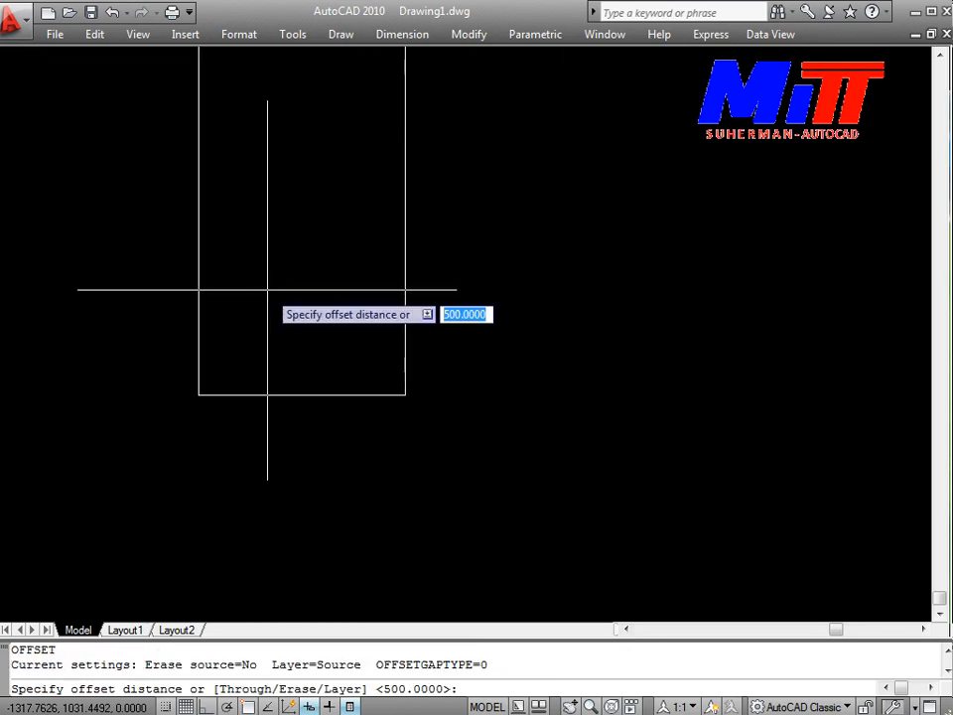
text(500)
key(Return)
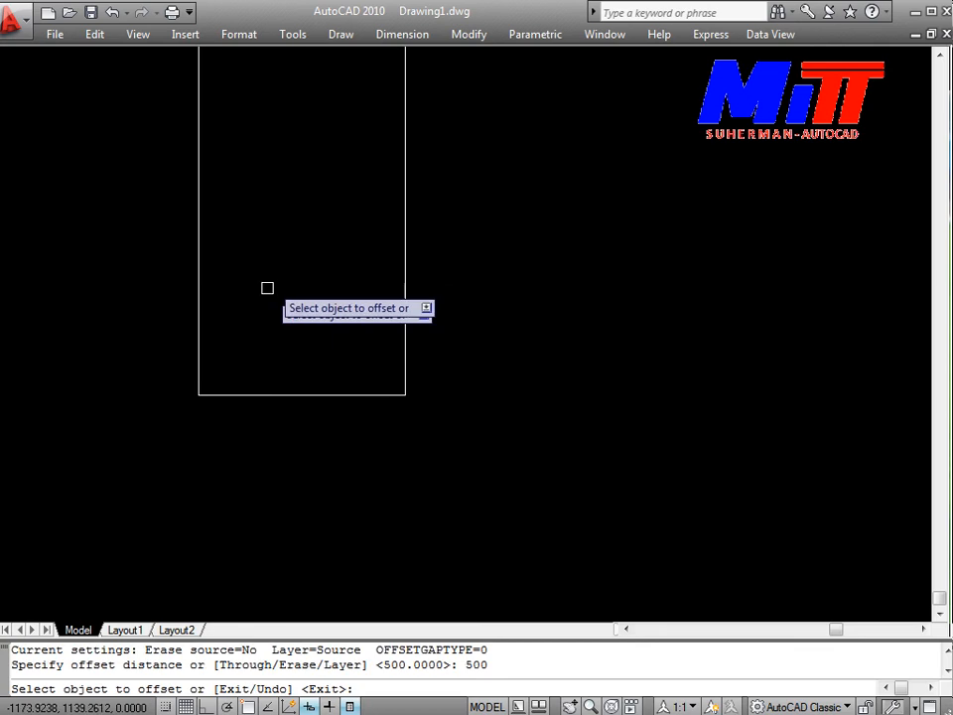
click(406, 311)
click(369, 299)
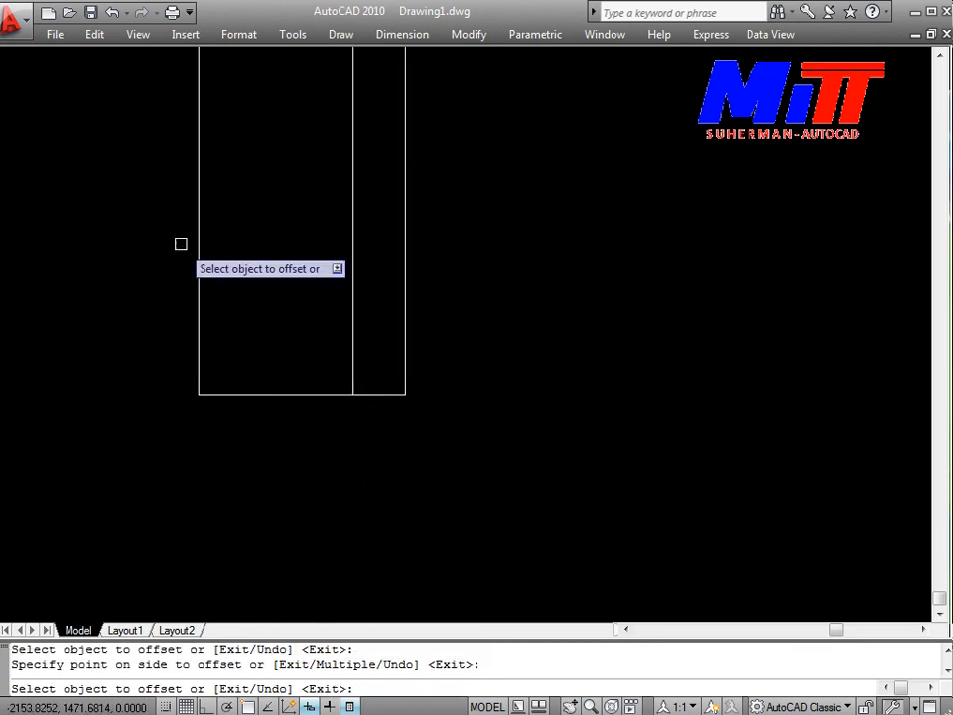
click(196, 247)
click(221, 255)
scroll(294, 310, down, 2)
middle_drag(294, 311, 334, 345)
key(Escape)
Step: Offset the rectangle's bottom edge upward by 2000
scroll(300, 412, up, 1)
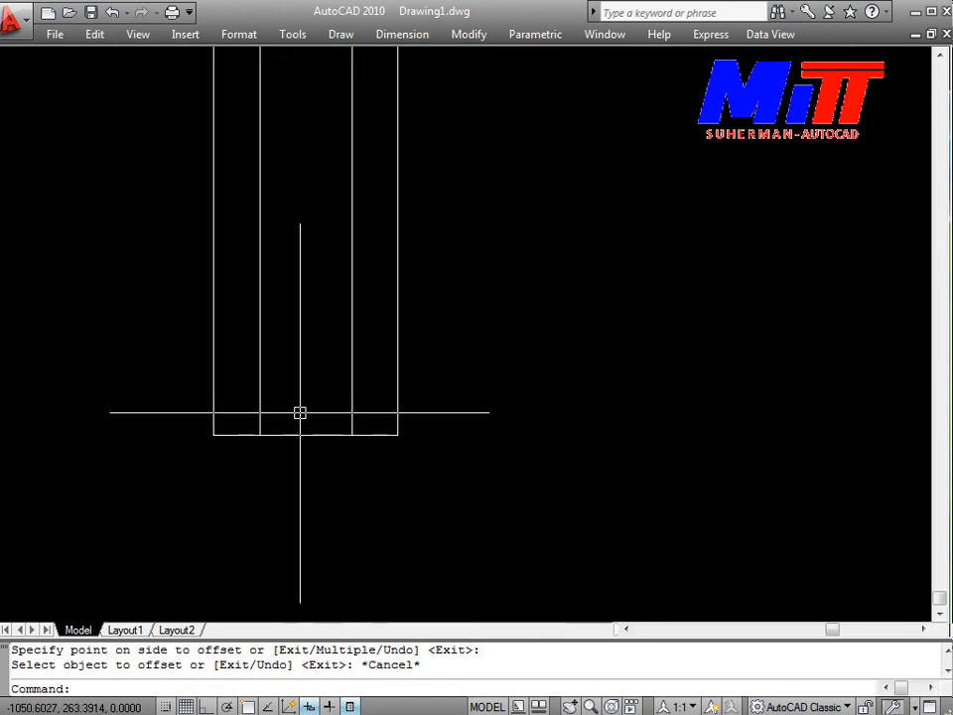
text(o)
key(Return)
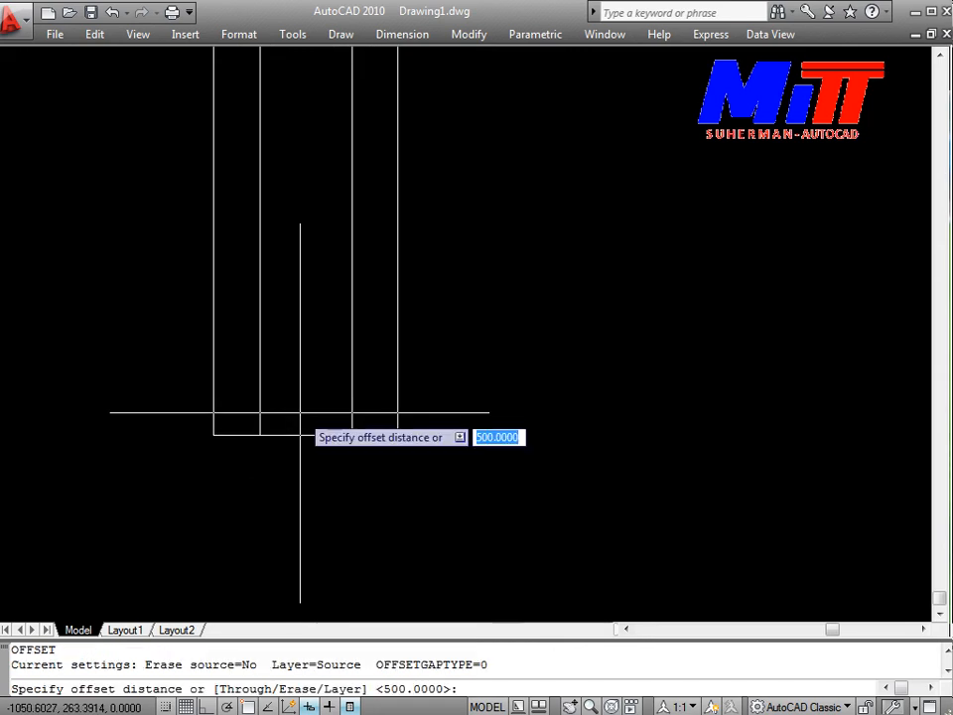
text(2000)
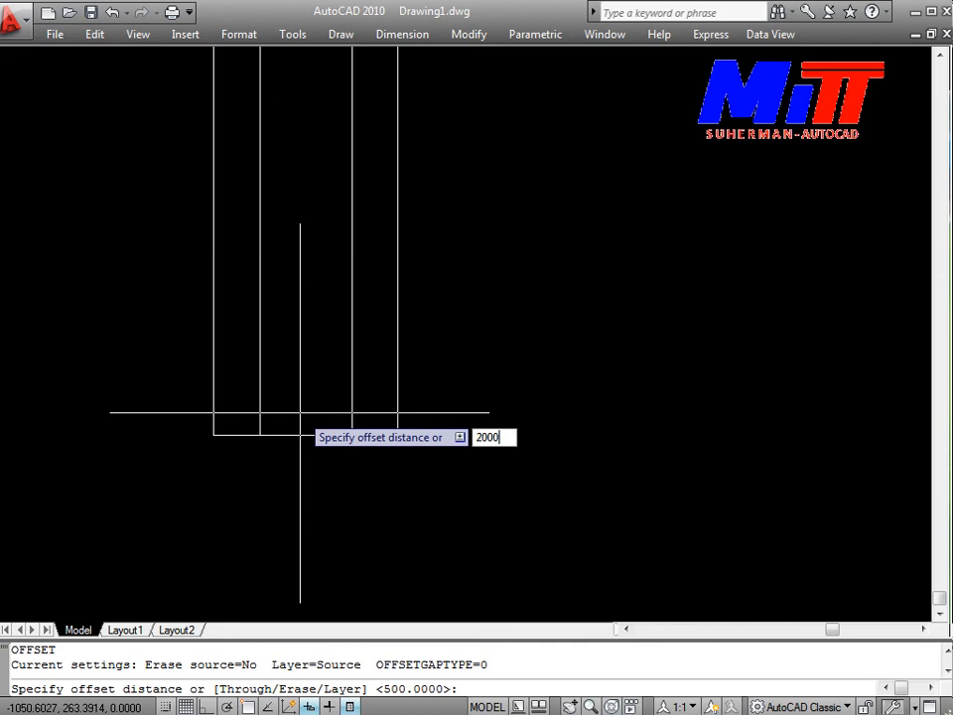
key(Return)
click(300, 434)
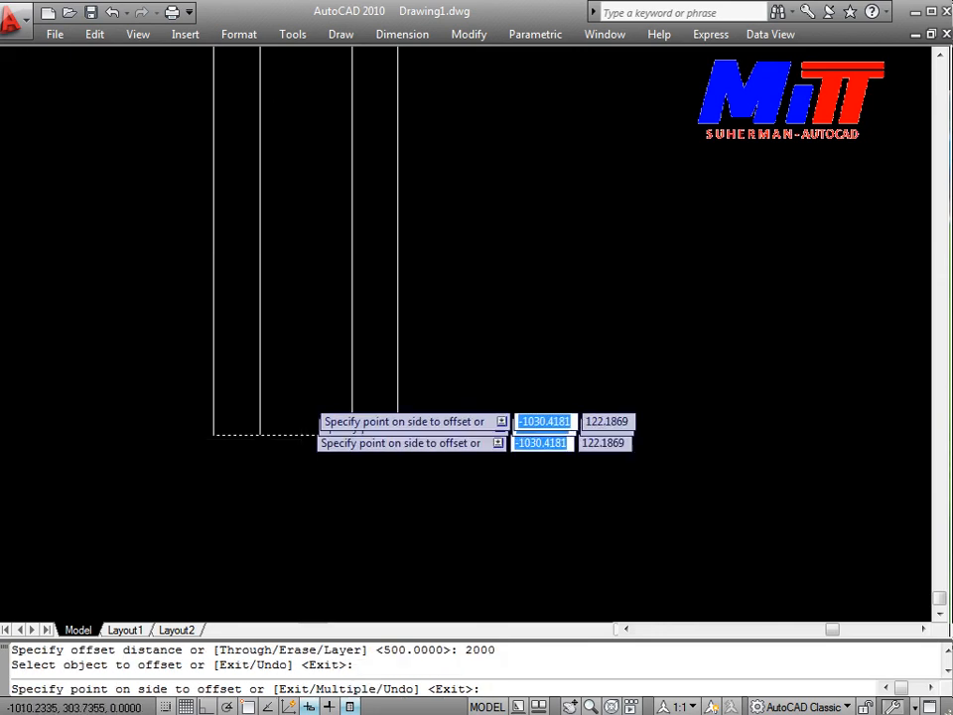
click(307, 364)
scroll(307, 365, down, 2)
middle_drag(307, 365, 302, 522)
scroll(302, 522, up, 2)
key(Escape)
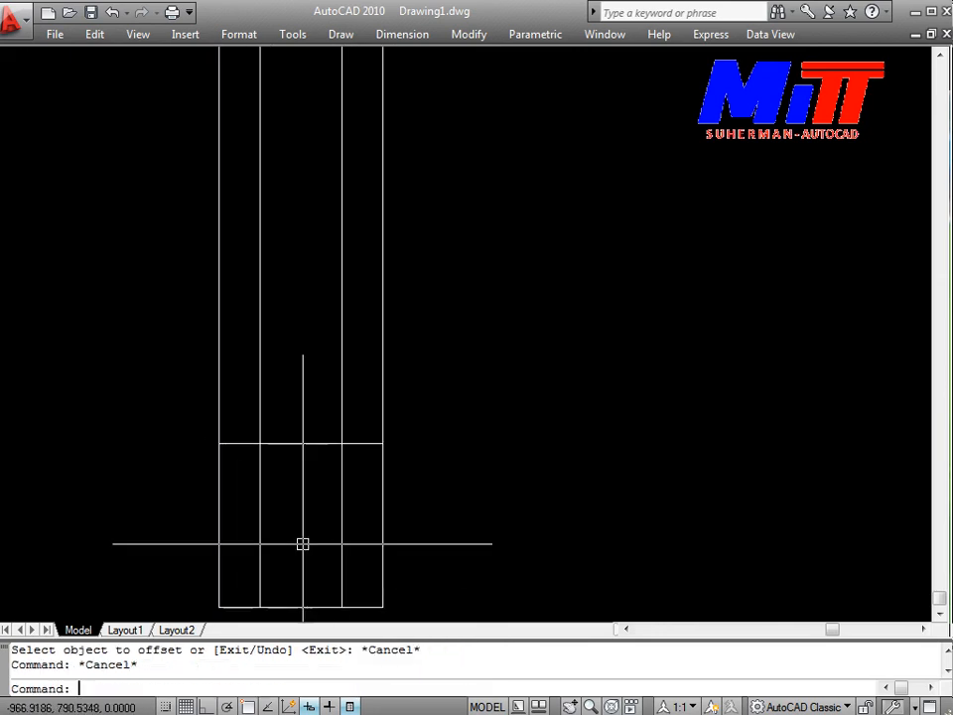
Step: Offset the inner horizontal line above the bottom edge upward by 2500
text(o)
key(Return)
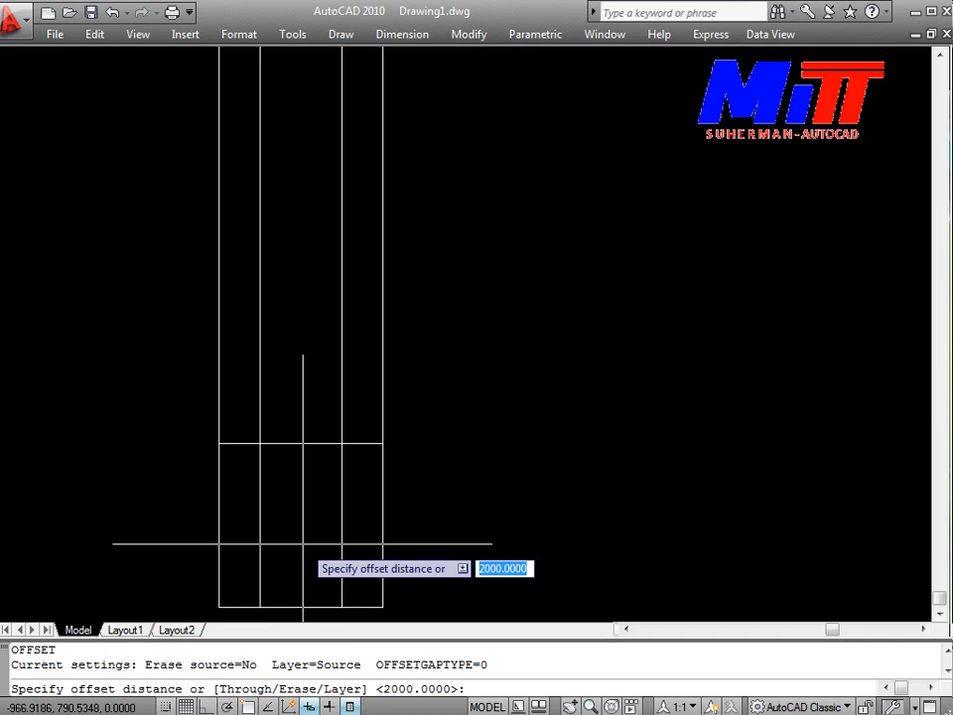
text(25)
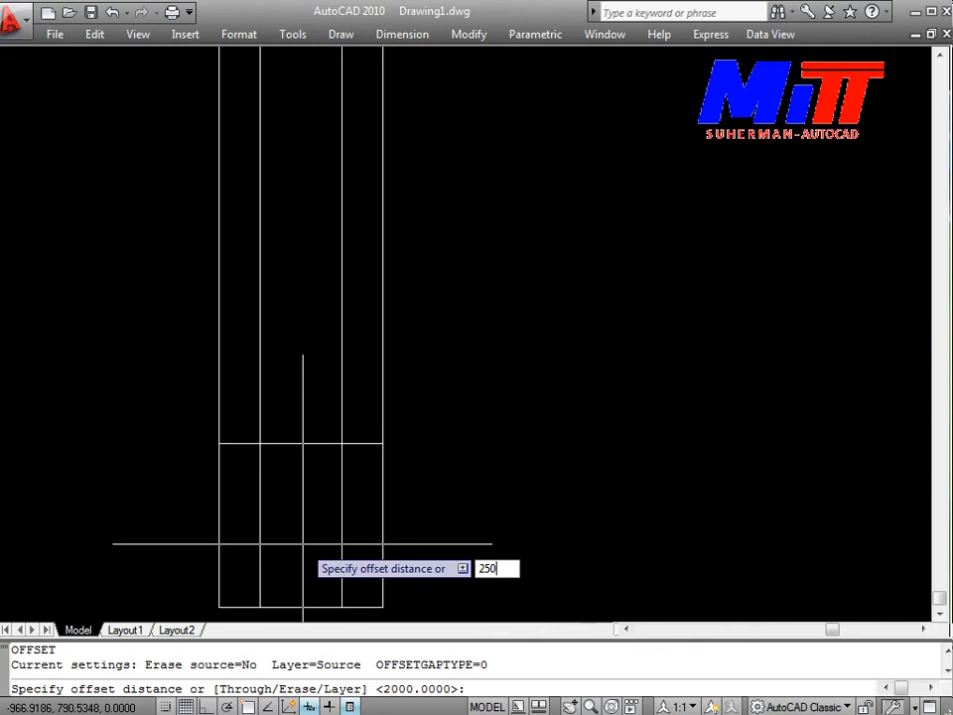
key(Return)
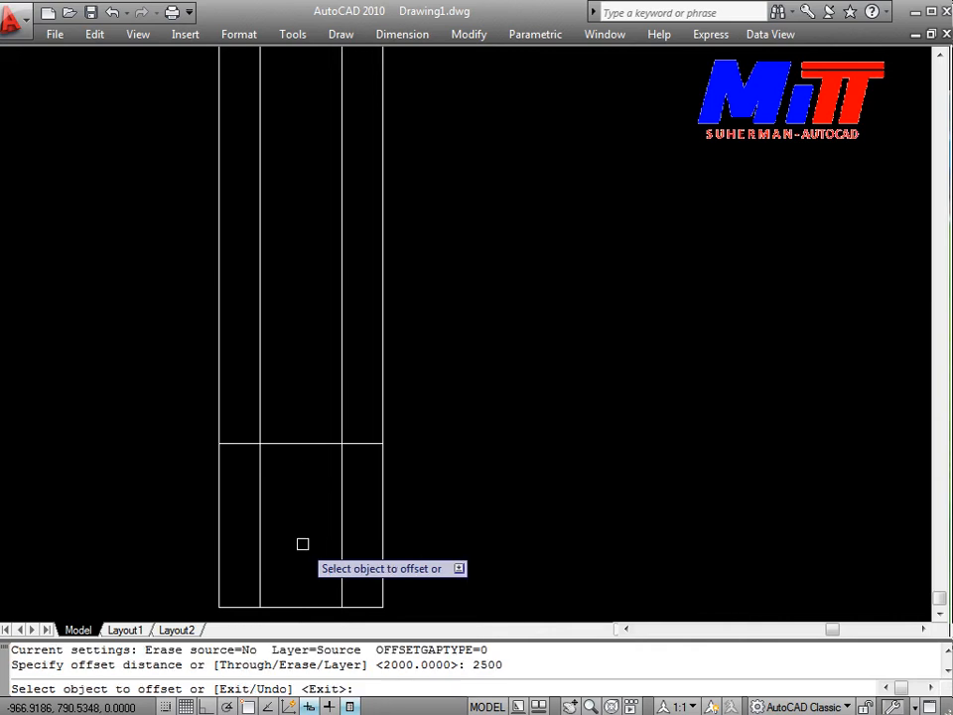
click(301, 443)
click(311, 272)
middle_drag(311, 272, 274, 587)
key(Escape)
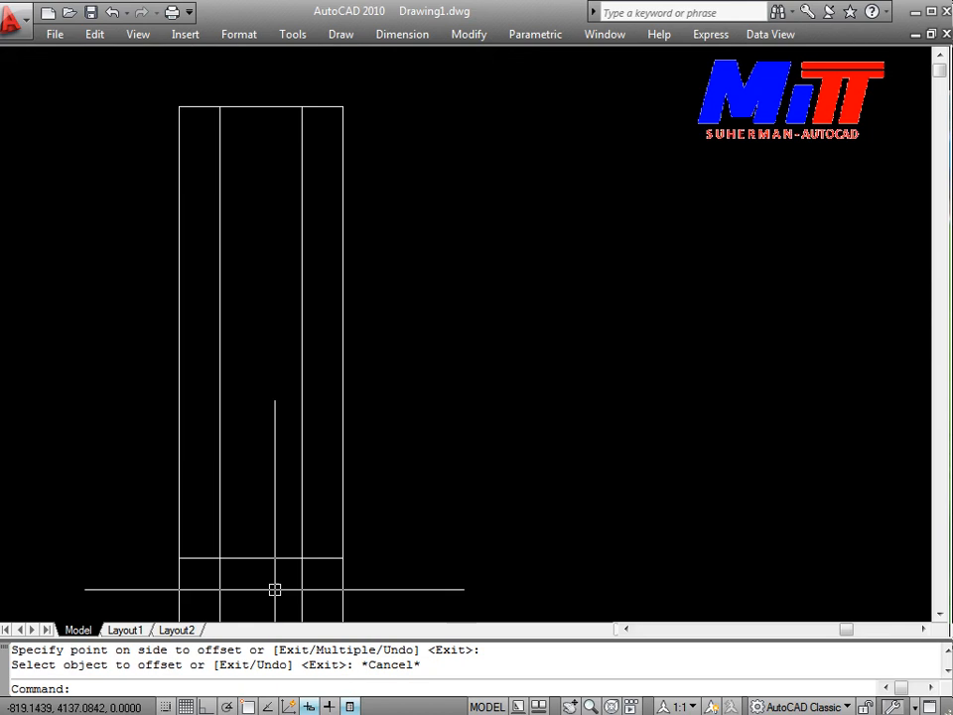
Step: Offset the uppermost inner horizontal line upward by 1000
text(o)
key(Return)
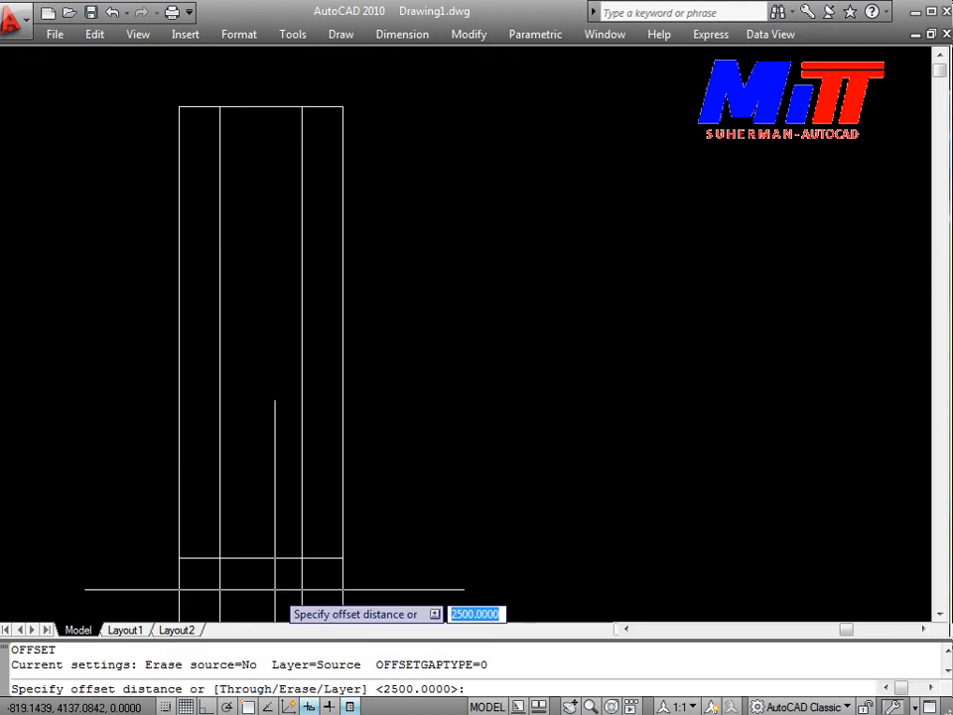
text(1000)
key(Return)
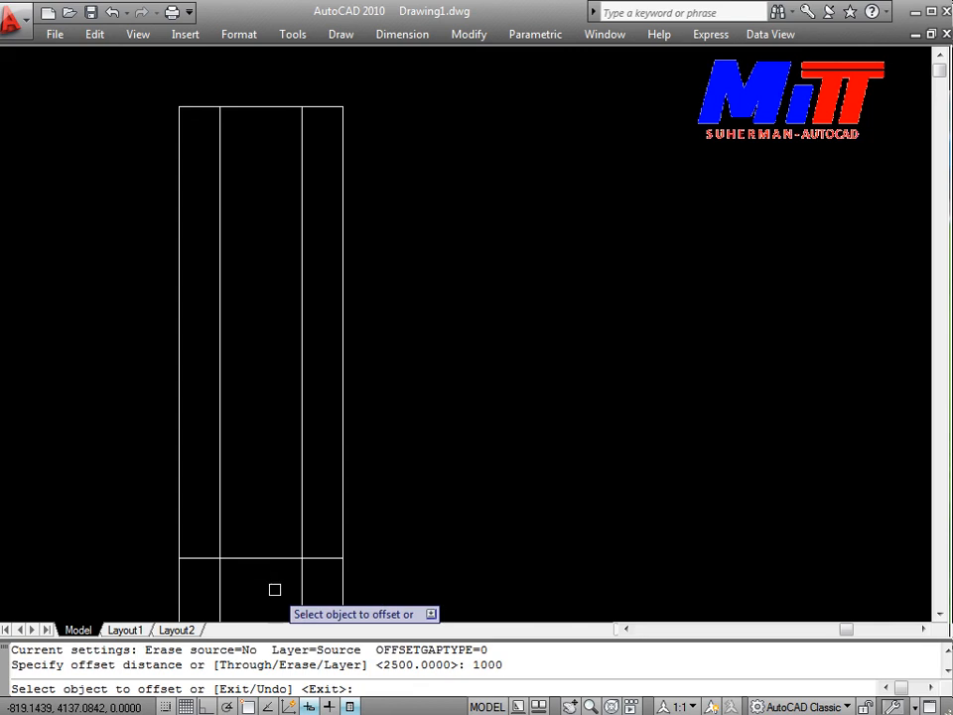
click(280, 558)
click(272, 466)
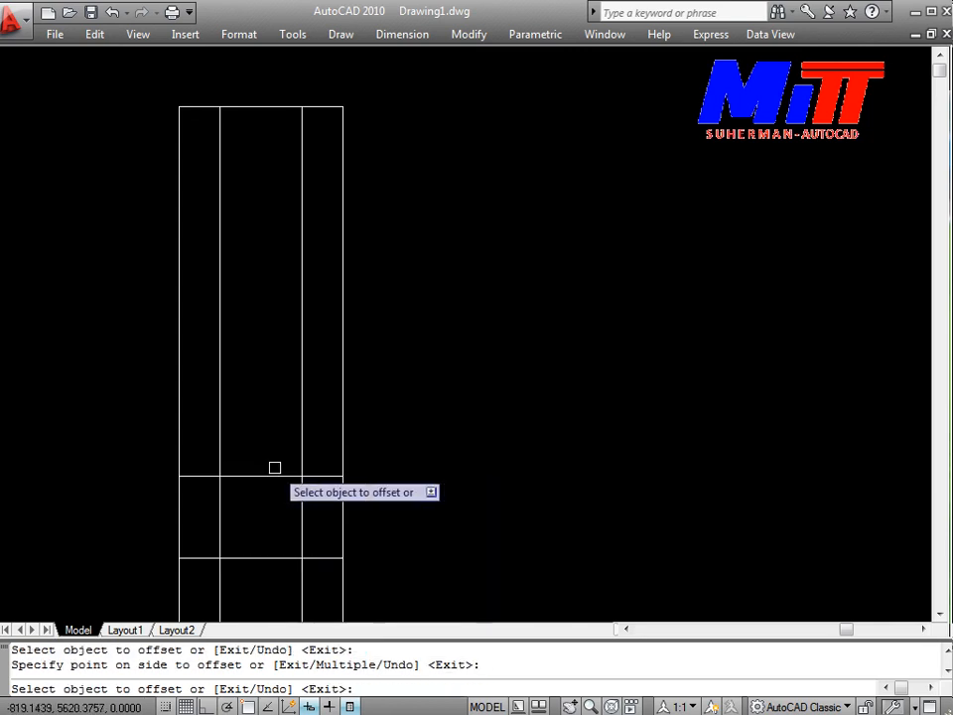
key(Escape)
Step: Offset the uppermost inner horizontal line upward by another 1200
text(o)
key(Return)
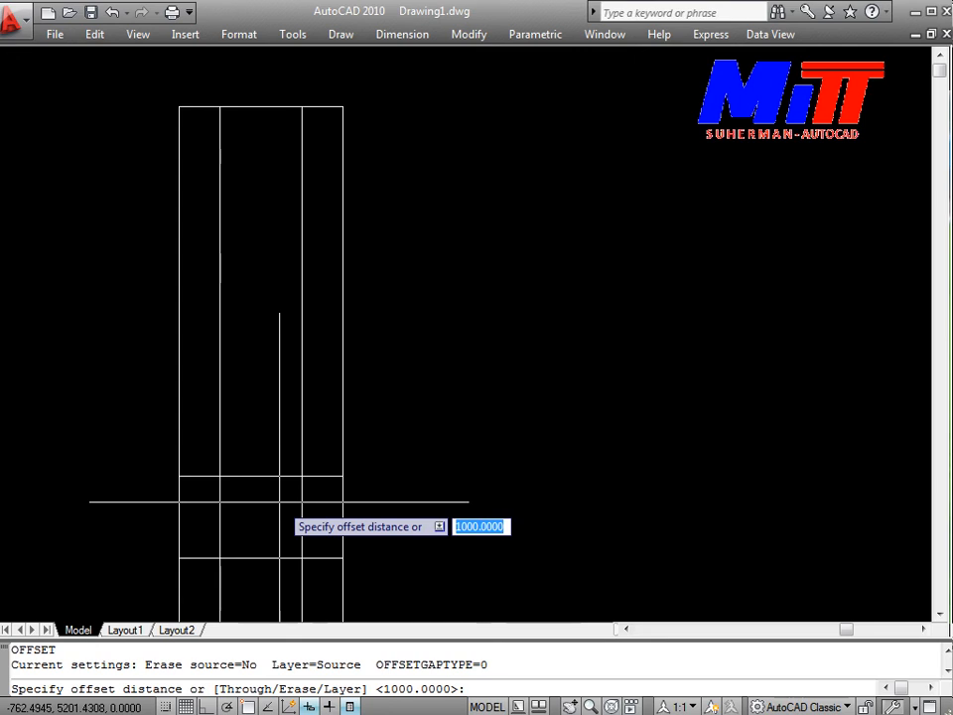
text(12)
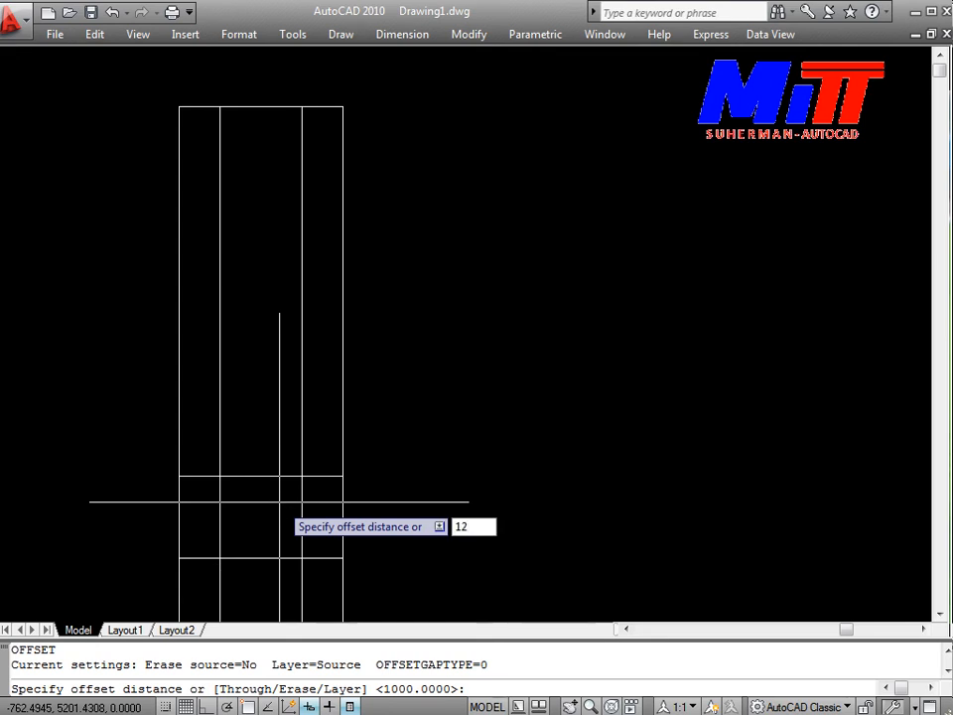
text(00)
key(Return)
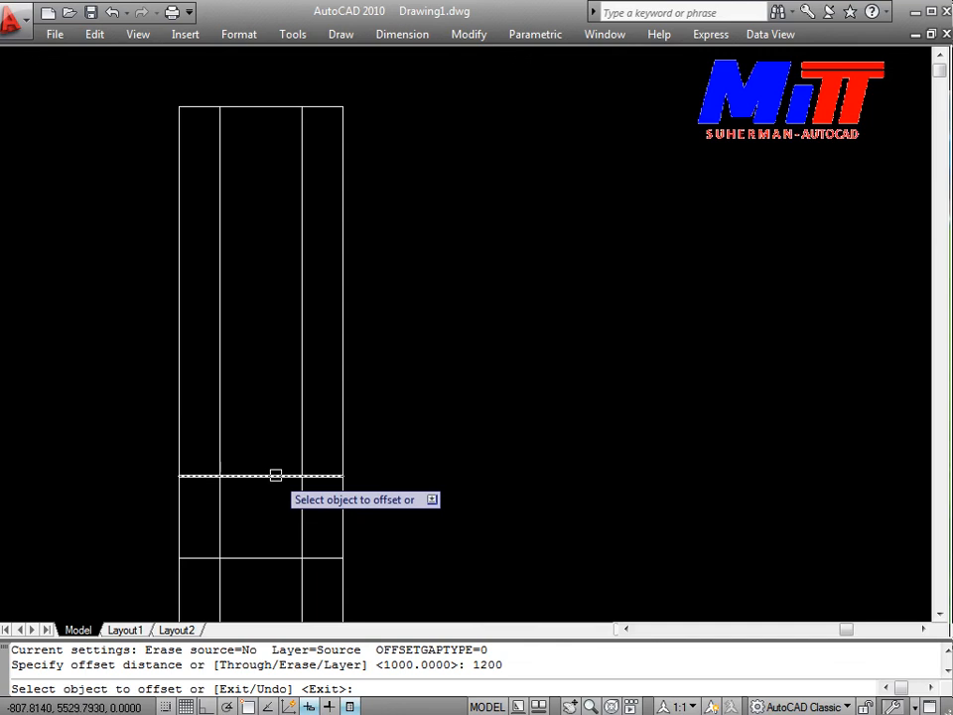
click(274, 475)
click(264, 369)
key(Escape)
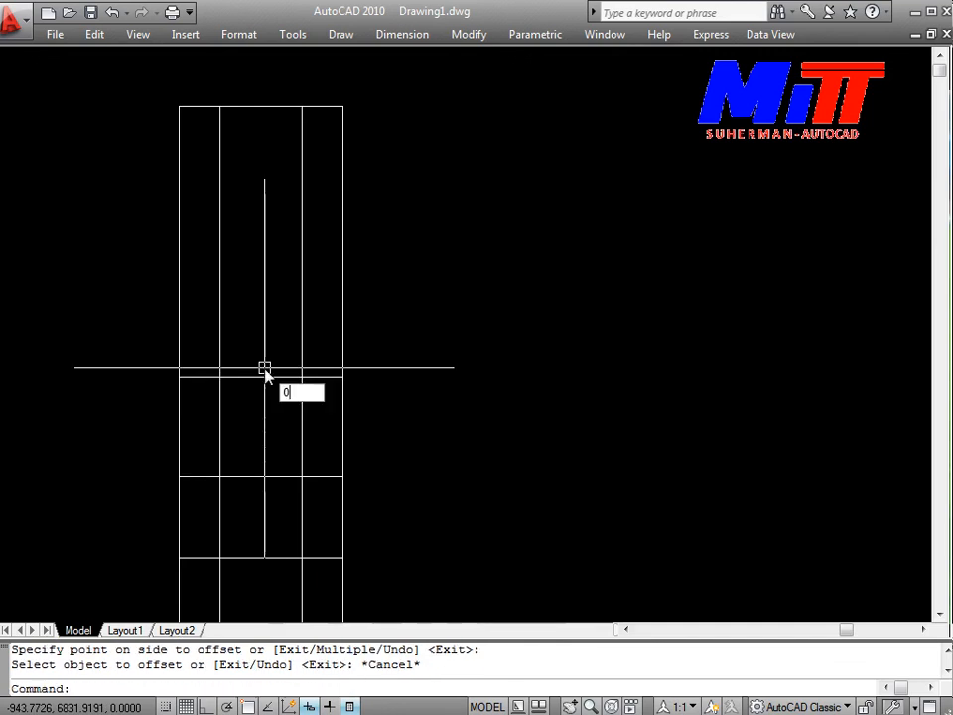
key(Escape)
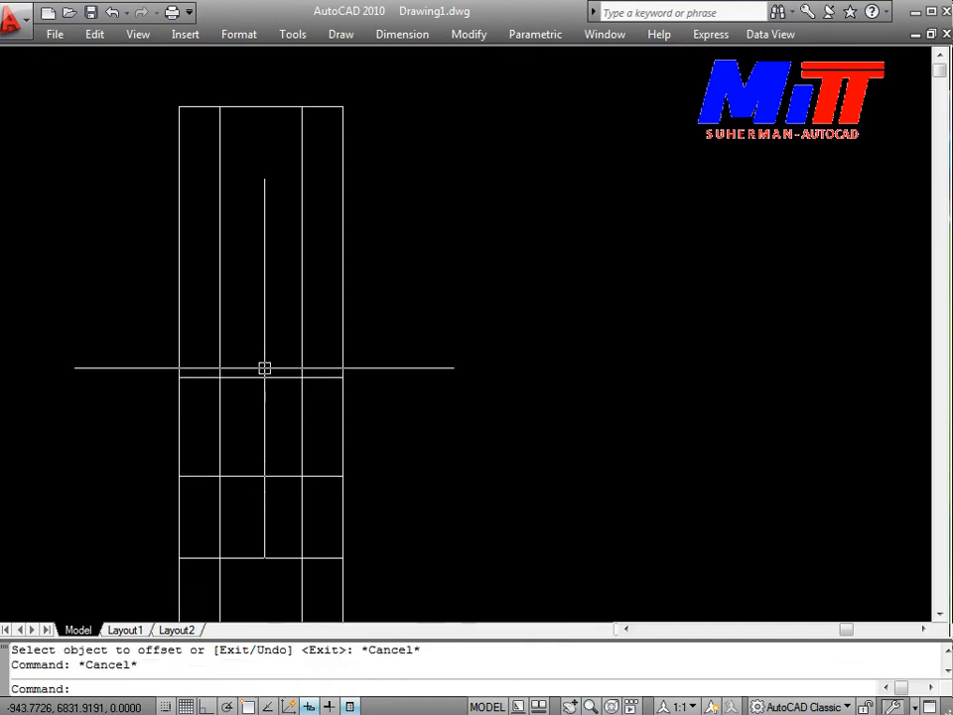
text(o)
key(Return)
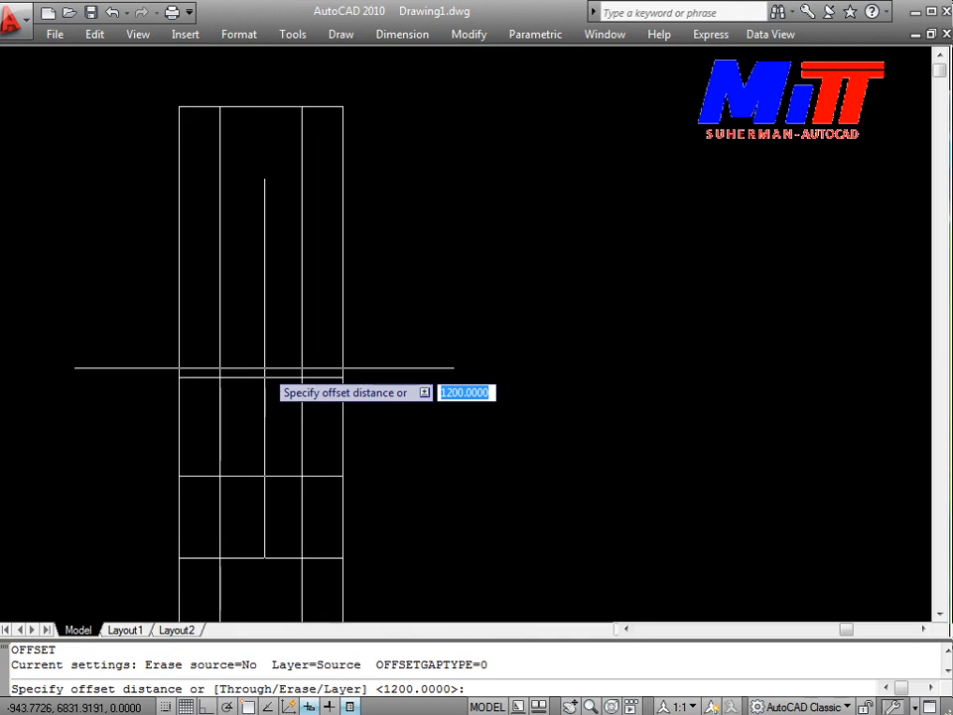
text(300)
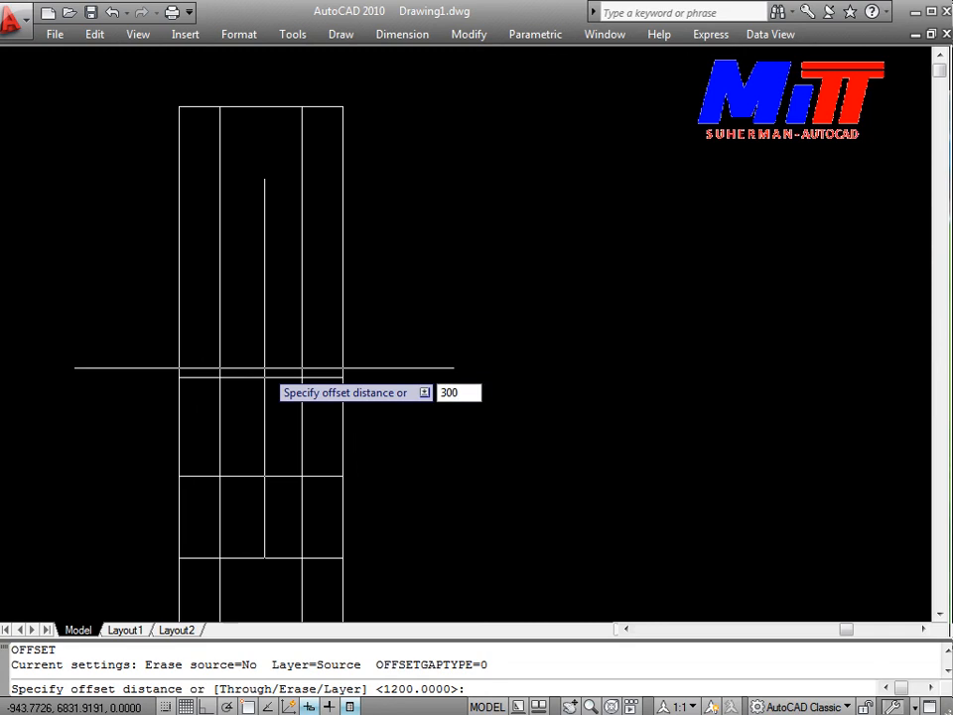
key(Return)
key(Escape)
mouse_move(296, 475)
middle_down()
mouse_move(334, 298)
mouse_move(302, 397)
middle_up()
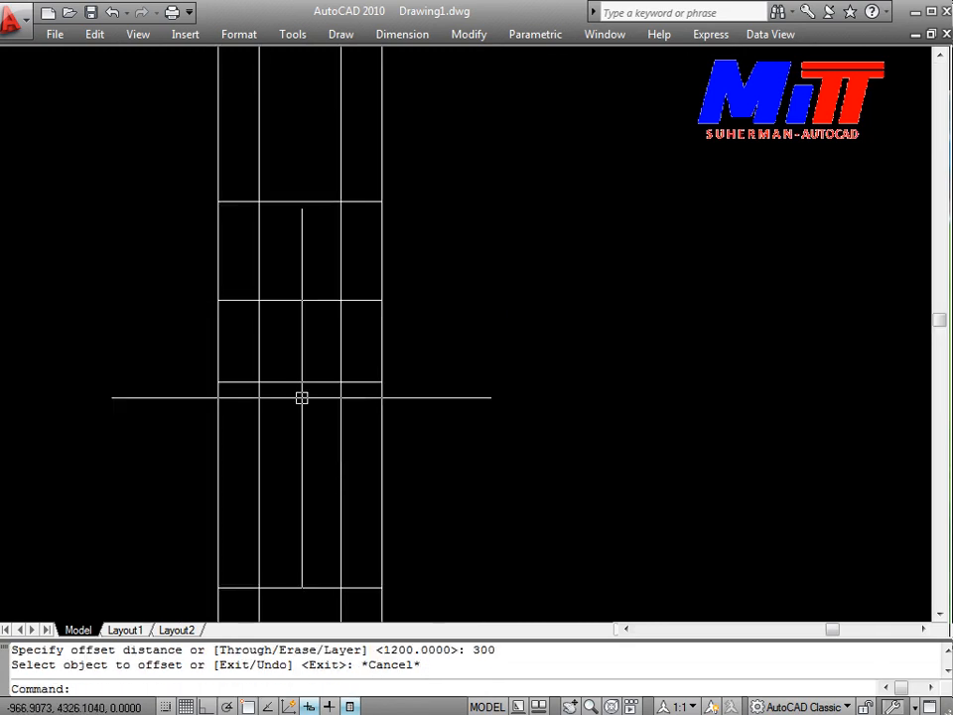
Step: Trim both inner vertical lines above the uppermost inner horizontal line
text(tr)
key(Return)
key(Return)
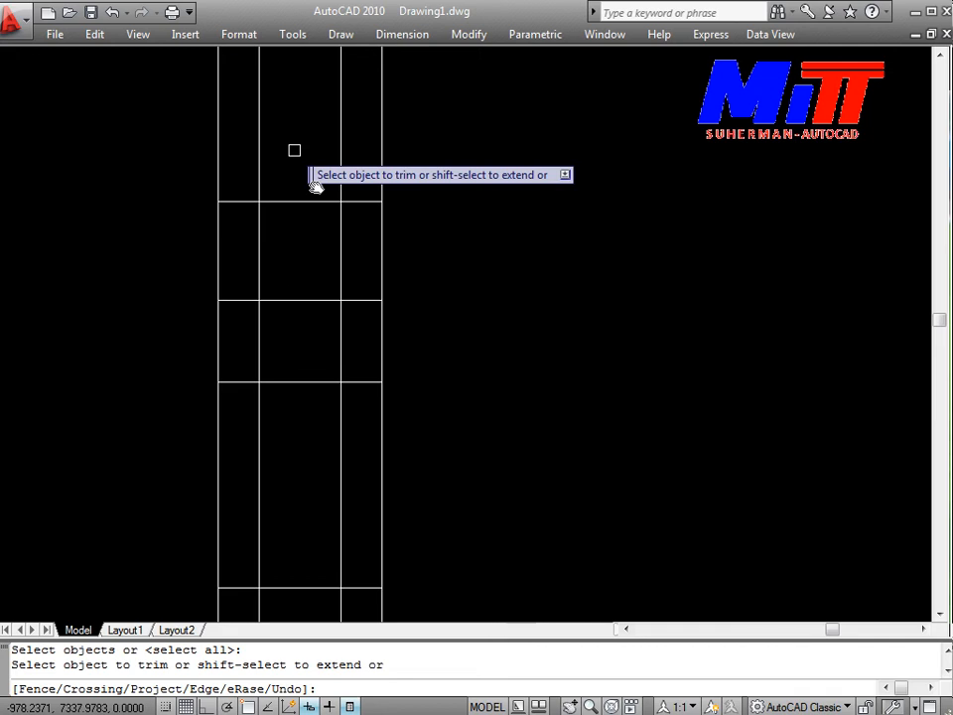
middle_drag(294, 150, 298, 226)
click(352, 215)
click(253, 176)
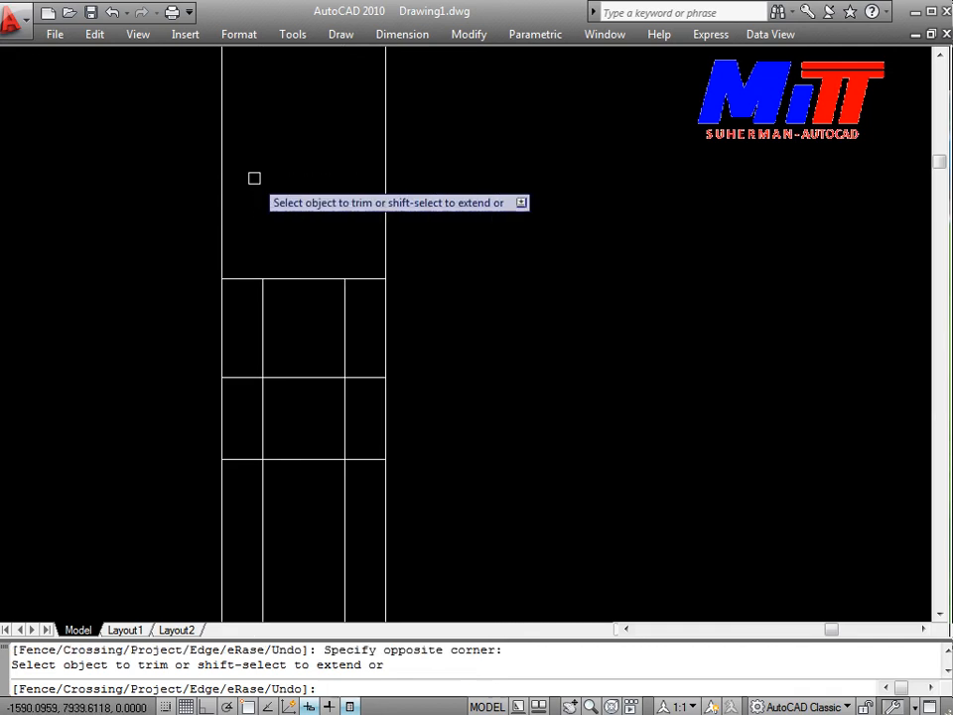
Step: Trim the outer ends of the upper three inner horizontal lines back to the inner vertical lines
click(357, 490)
click(384, 260)
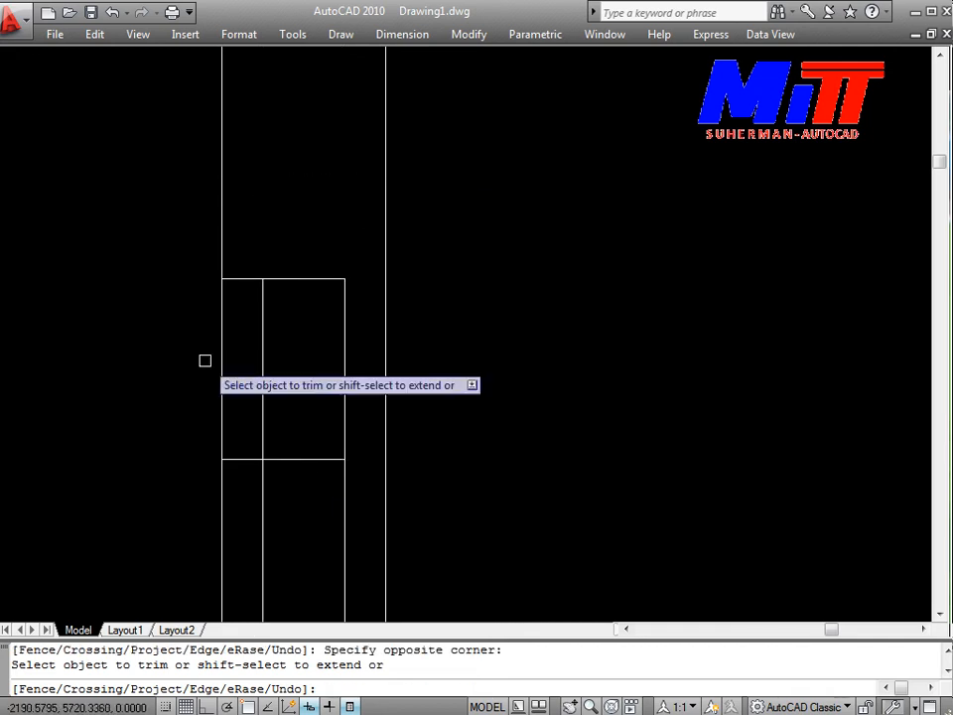
click(234, 253)
click(254, 537)
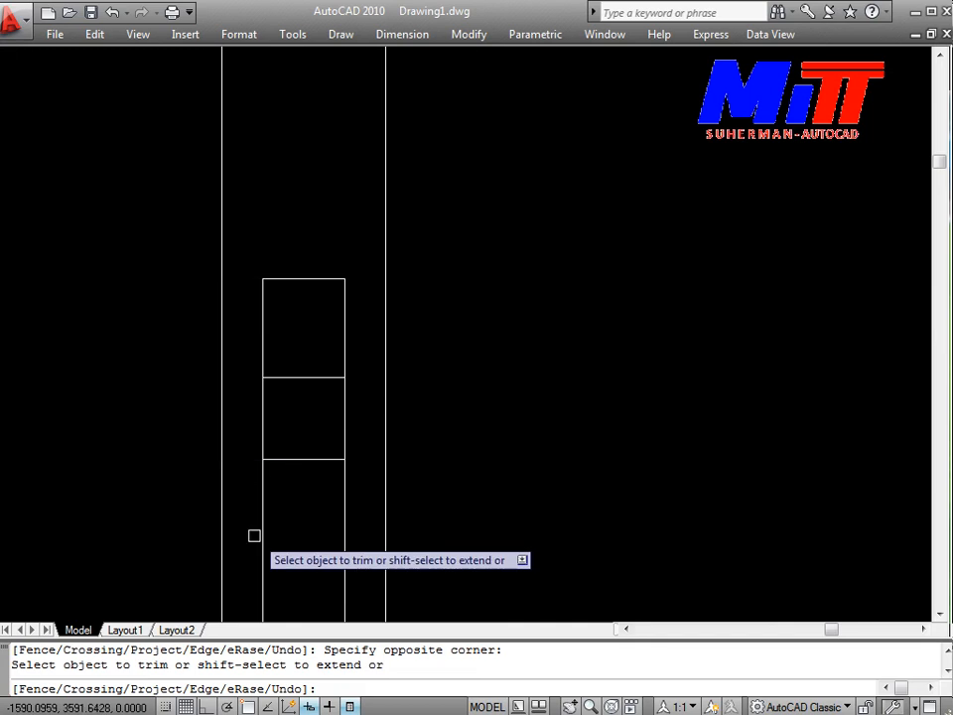
Step: Trim the inner vertical lines below the lowest inner horizontal line, and trim that line's outer ends
middle_drag(254, 537, 347, 169)
click(337, 179)
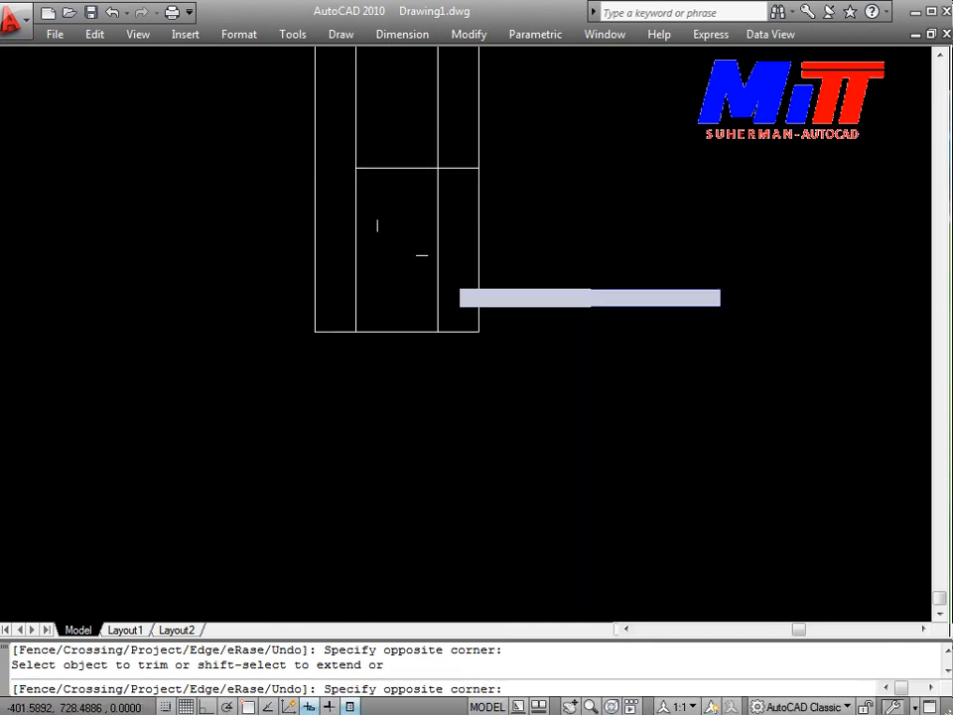
click(343, 203)
middle_drag(460, 125, 376, 460)
middle_drag(377, 351, 385, 313)
key(Escape)
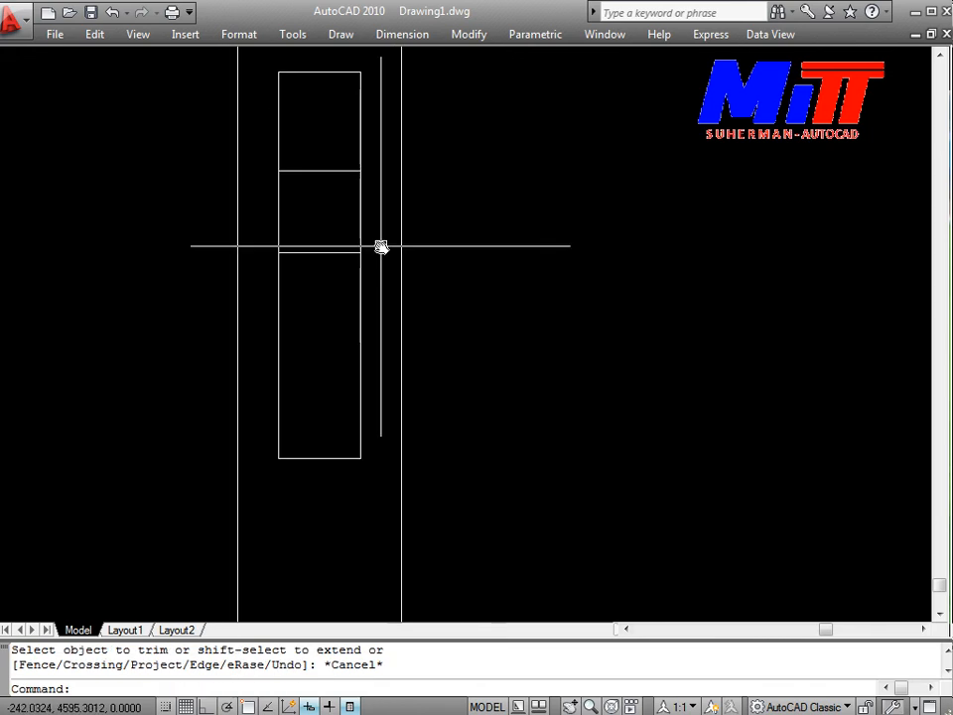
middle_drag(382, 247, 381, 363)
scroll(356, 262, up, 2)
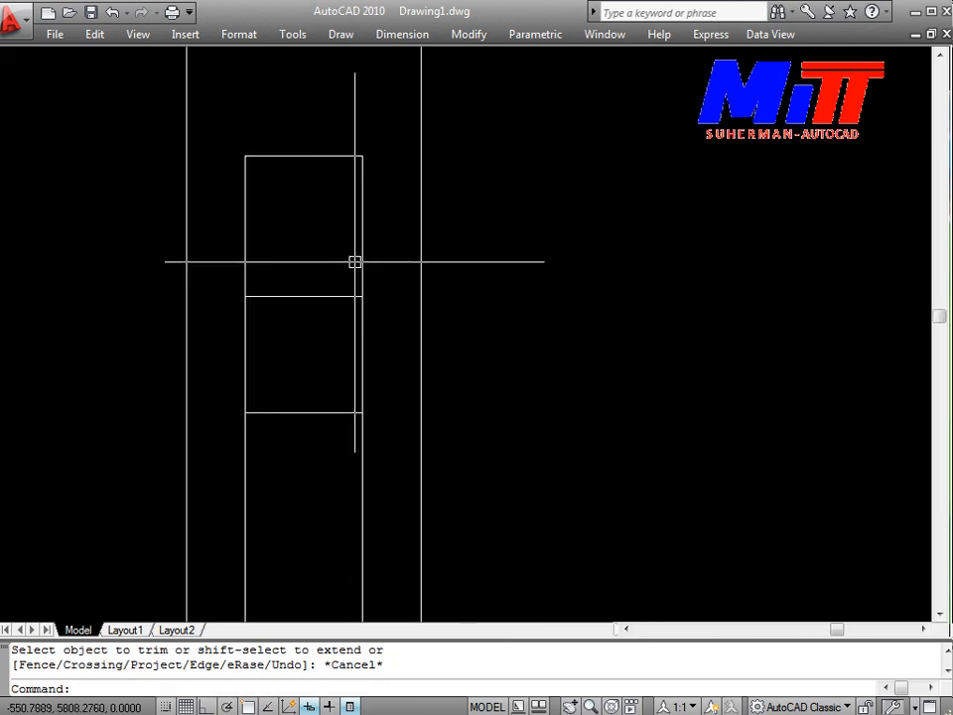
scroll(355, 262, down, 5)
middle_drag(333, 292, 307, 237)
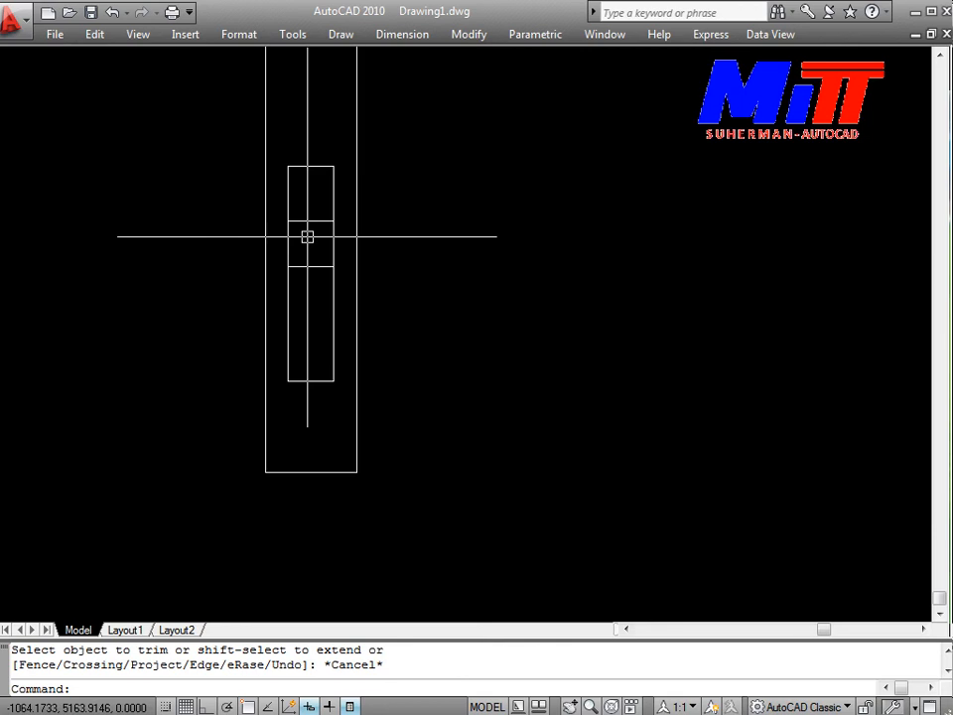
Step: Undo the trimming of the inner vertical and horizontal lines
key(ctrl+z)
key(ctrl+z)
key(ctrl+z)
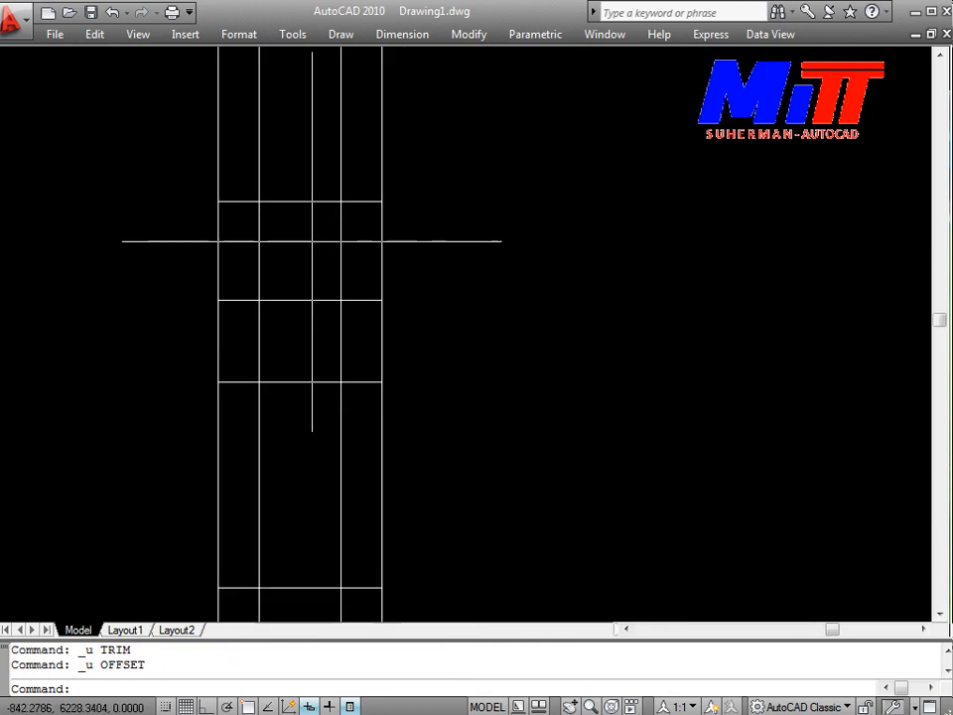
Step: Offset the uppermost inner horizontal line upward by 300
scroll(318, 298, down, 3)
mouse_move(318, 332)
middle_down()
mouse_move(315, 243)
mouse_move(303, 335)
middle_up()
scroll(315, 251, up, 4)
middle_drag(256, 376, 273, 286)
mouse_move(244, 440)
middle_down()
mouse_move(256, 282)
mouse_move(219, 478)
middle_up()
middle_drag(207, 299, 208, 338)
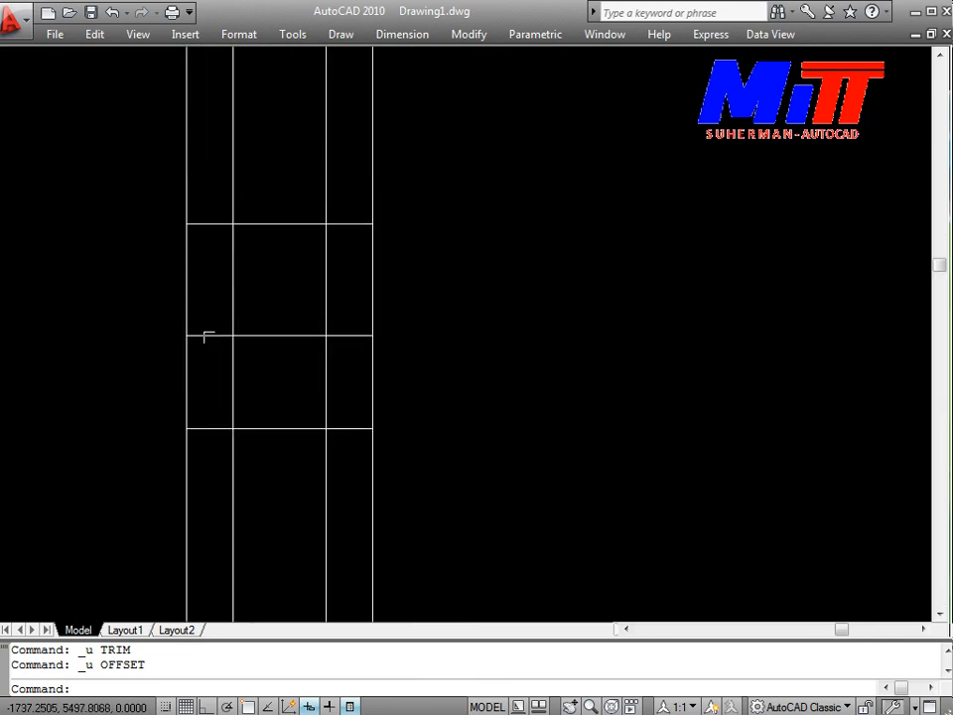
text(o)
key(Return)
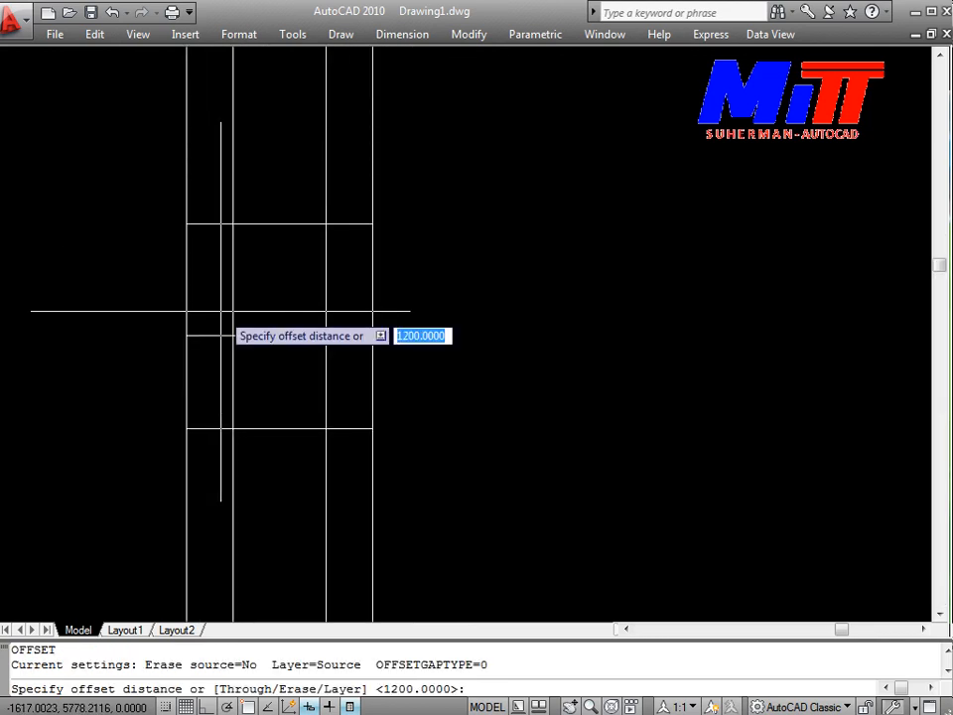
text(300)
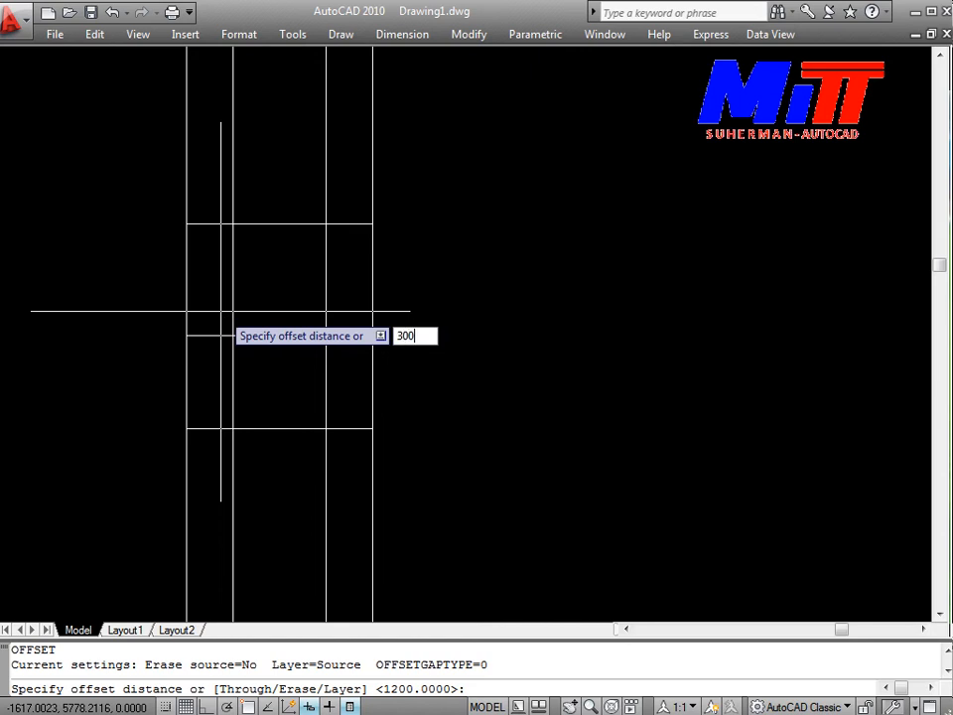
key(Return)
click(308, 224)
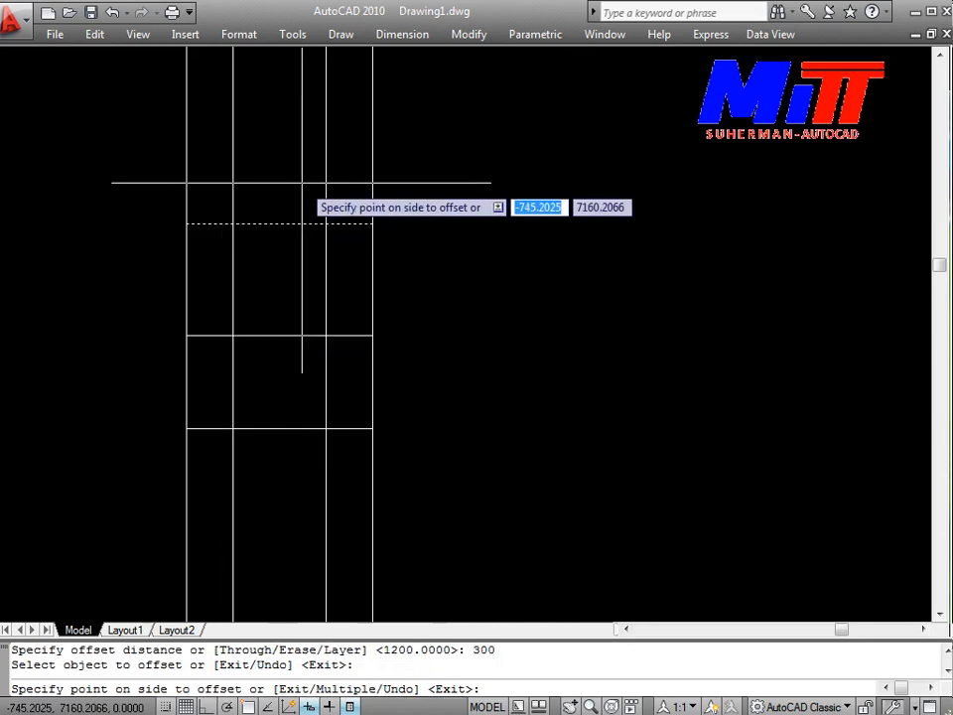
click(302, 183)
middle_drag(302, 183, 291, 325)
key(Escape)
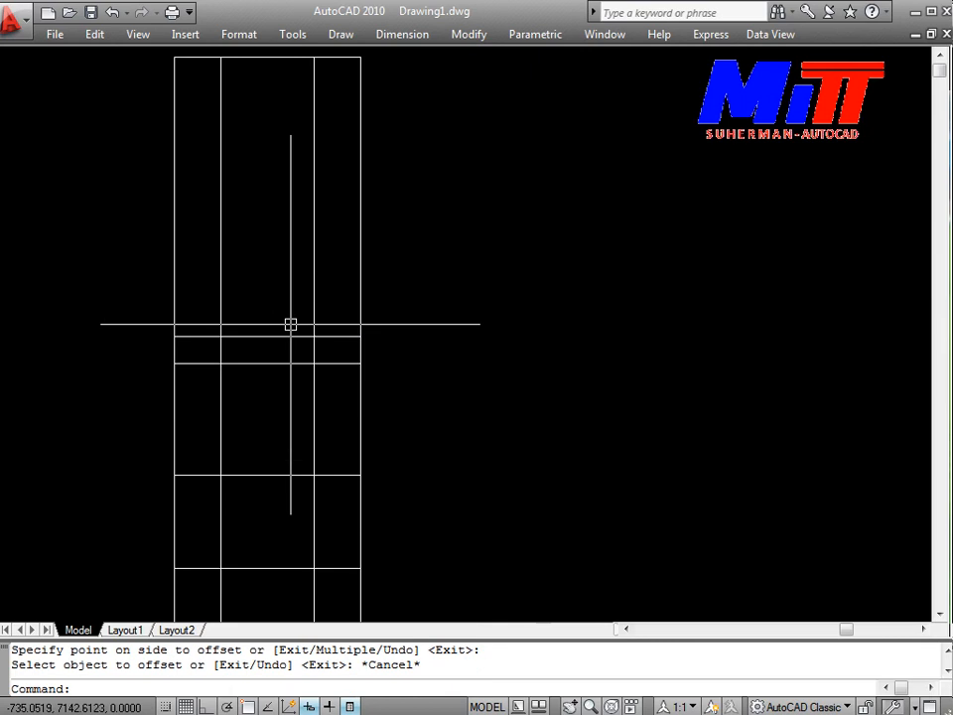
Step: Trim both inner vertical lines above the new uppermost inner horizontal line
text(tr)
key(Return)
key(Return)
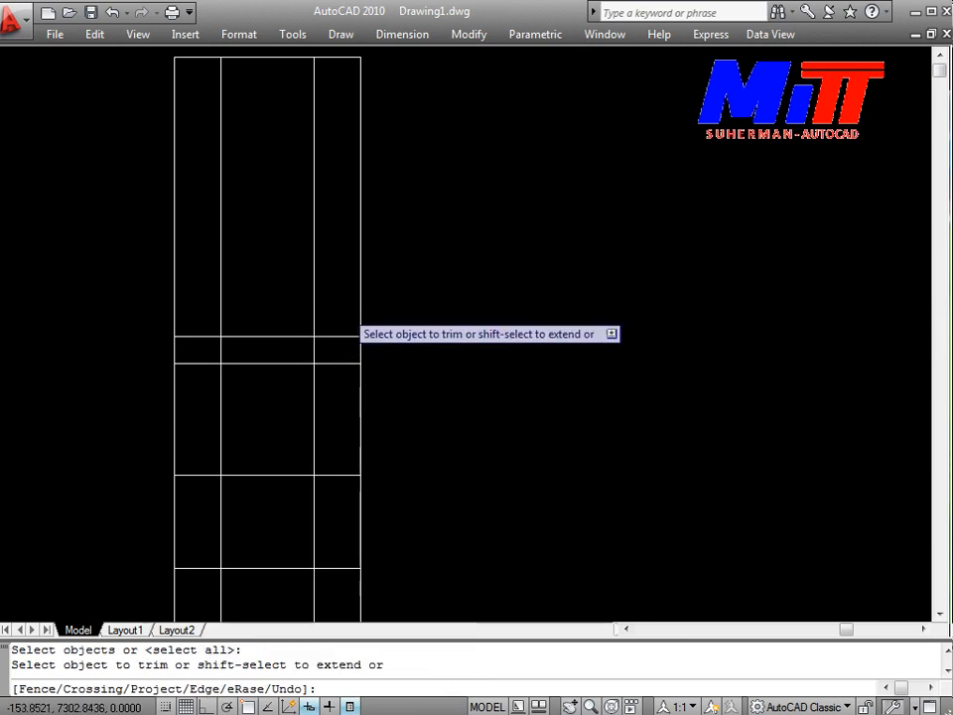
click(341, 304)
click(197, 291)
Step: Trim the outer ends of the two uppermost inner horizontal lines on both sides of the inner vertical lines
click(194, 406)
click(195, 303)
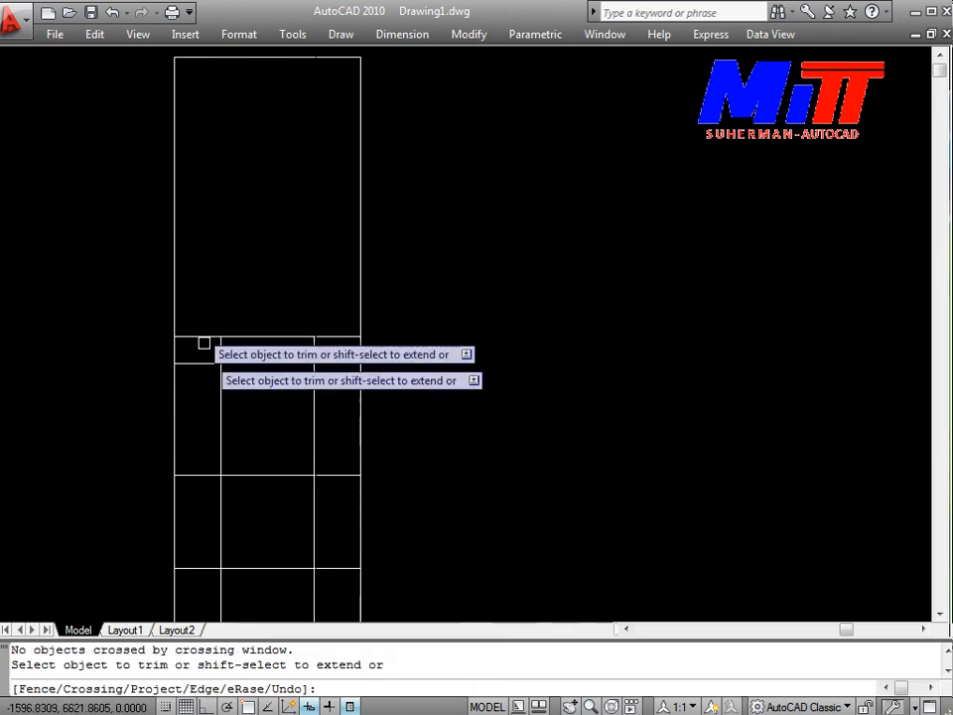
click(206, 296)
click(184, 383)
click(336, 433)
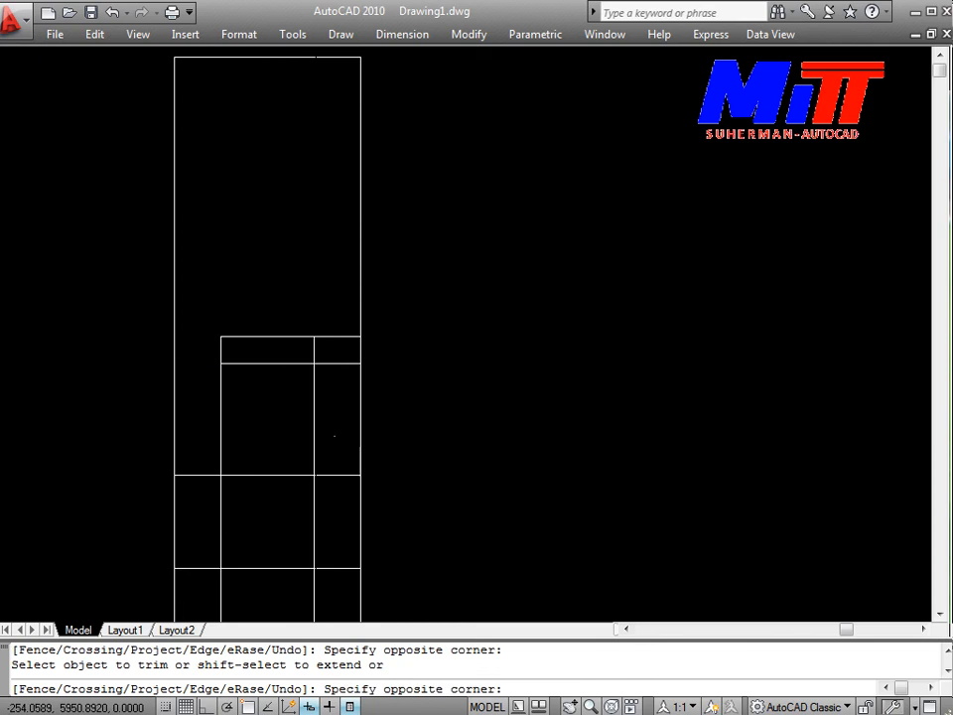
click(333, 272)
Step: Trim the outer ends of the two middle horizontal lines back to the inner vertical lines
middle_drag(333, 534, 377, 404)
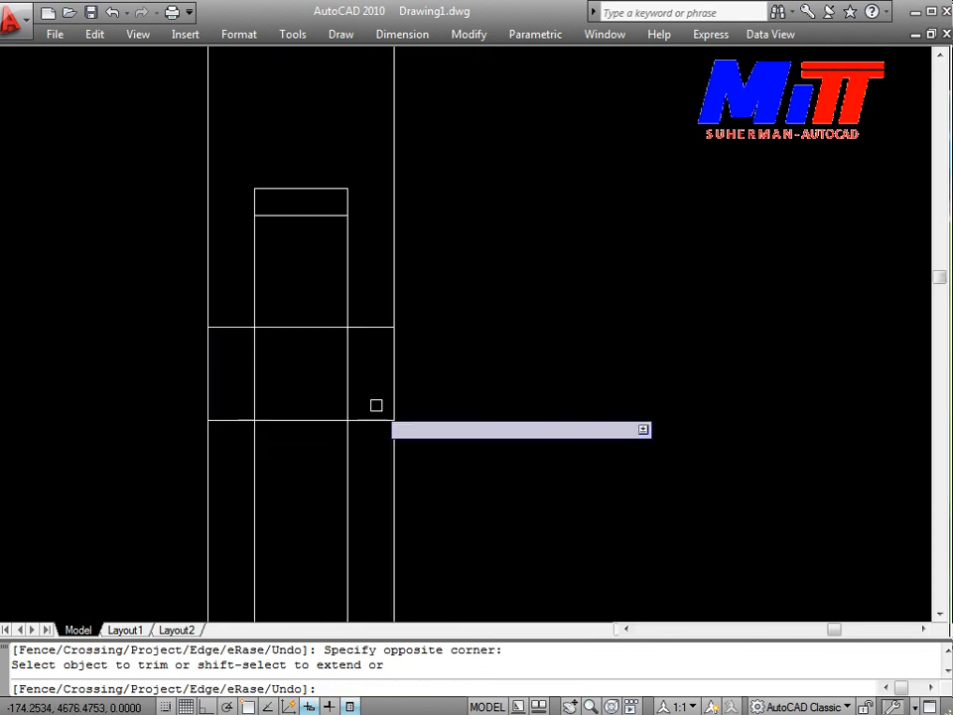
click(390, 443)
click(381, 310)
click(217, 273)
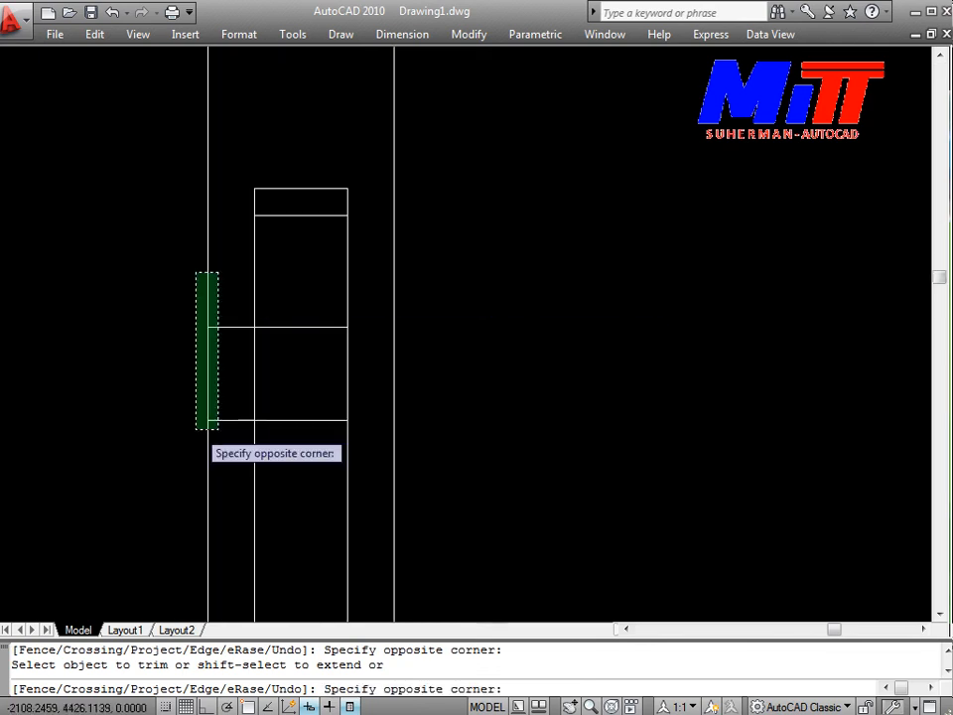
click(196, 427)
middle_drag(287, 554, 298, 373)
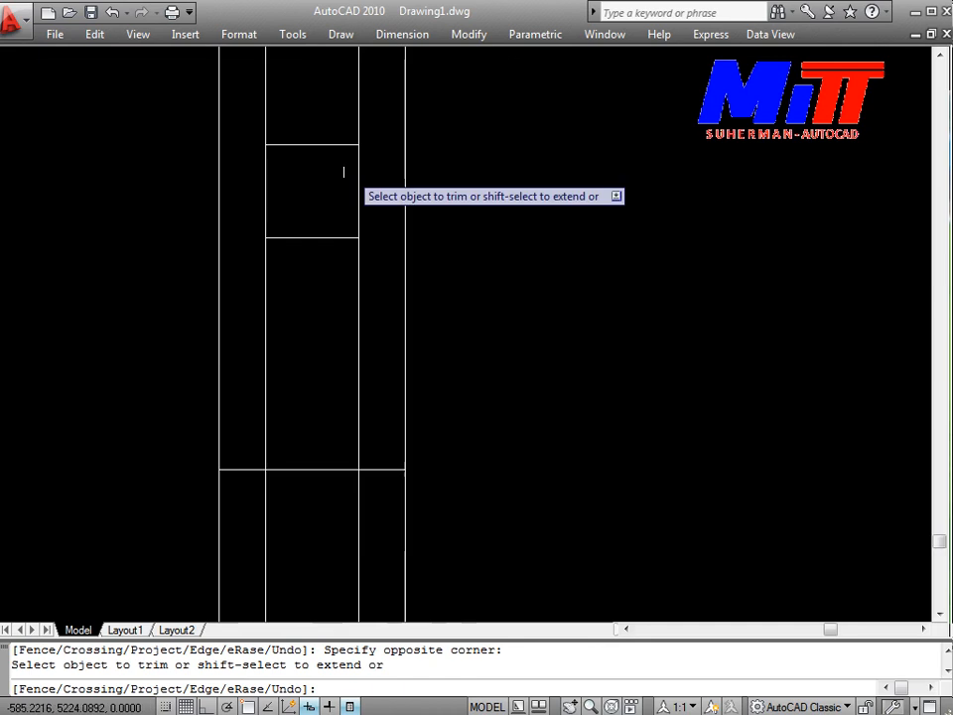
Step: Trim the inner vertical lines below the lowest inner horizontal line, and trim that line's ends to close the inner panel
click(362, 566)
click(249, 494)
scroll(279, 494, down, 2)
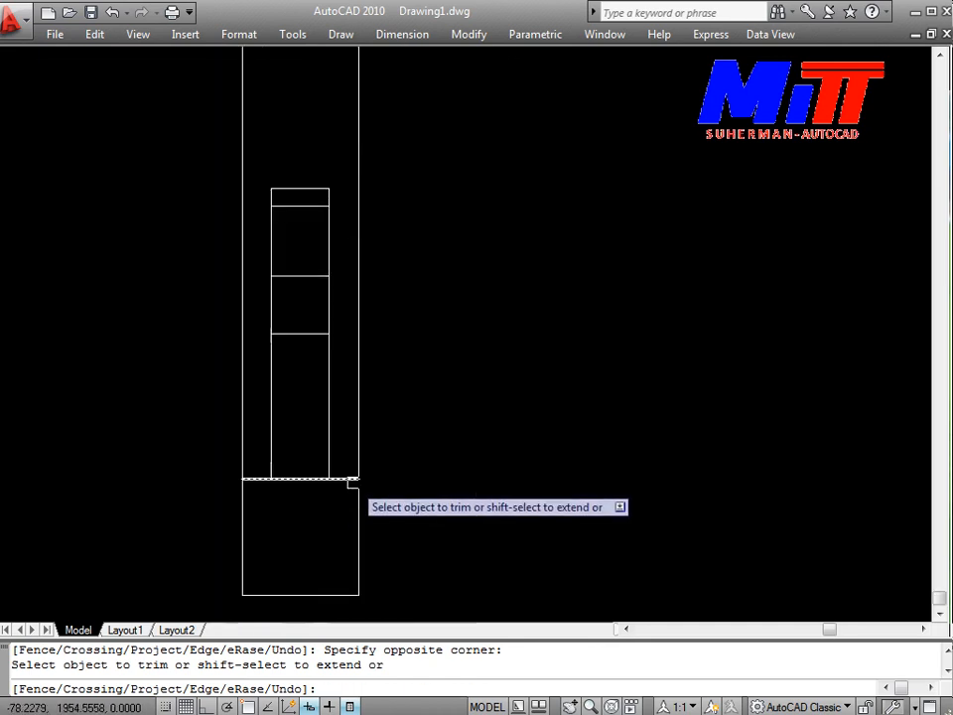
click(350, 480)
click(257, 475)
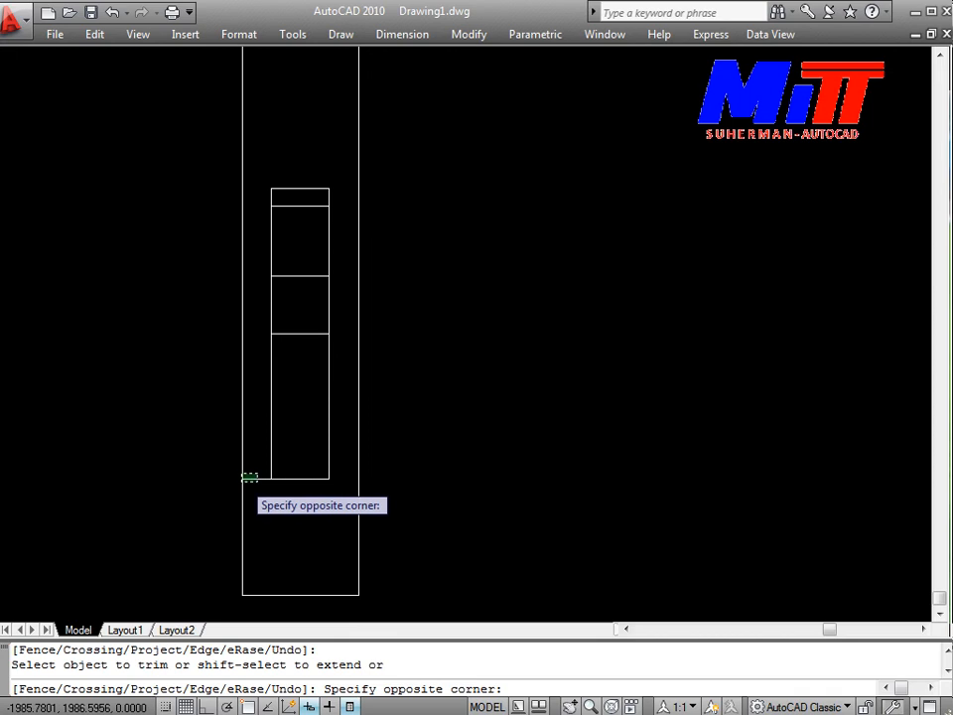
click(253, 487)
key(Escape)
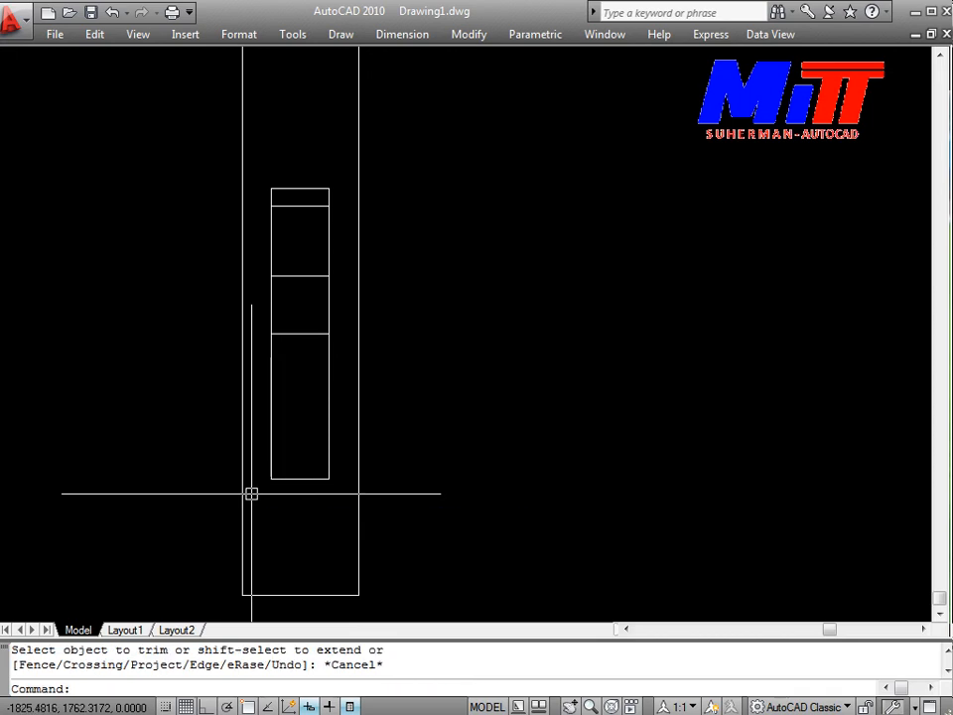
Step: Fillet the inner panel's upper right corner with a radius of 300
text(f)
key(Return)
text(r)
key(Return)
text(300)
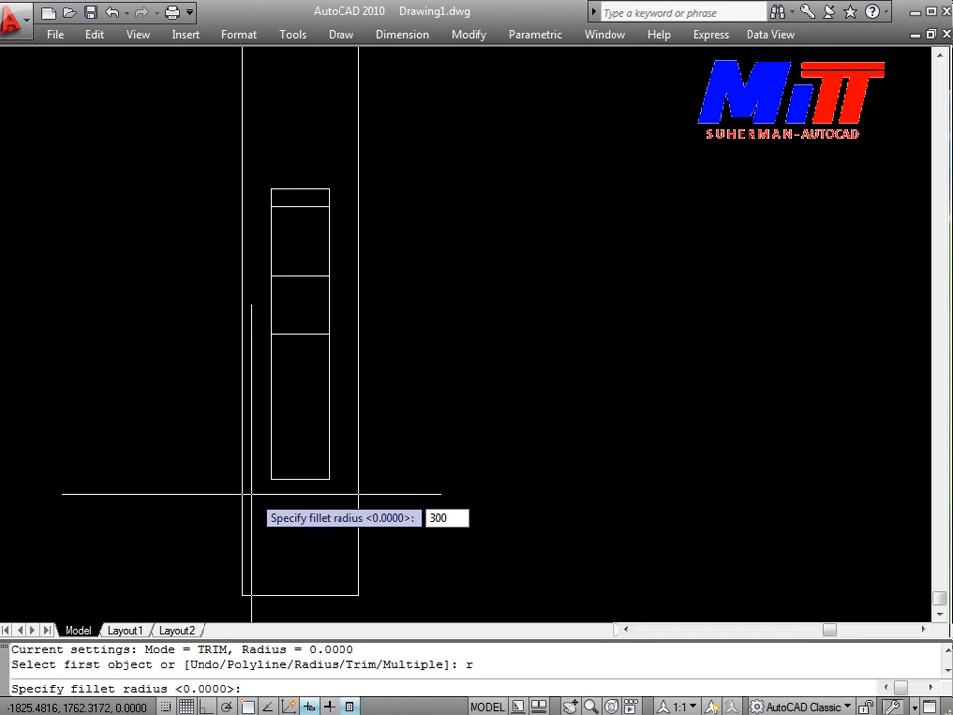
key(Return)
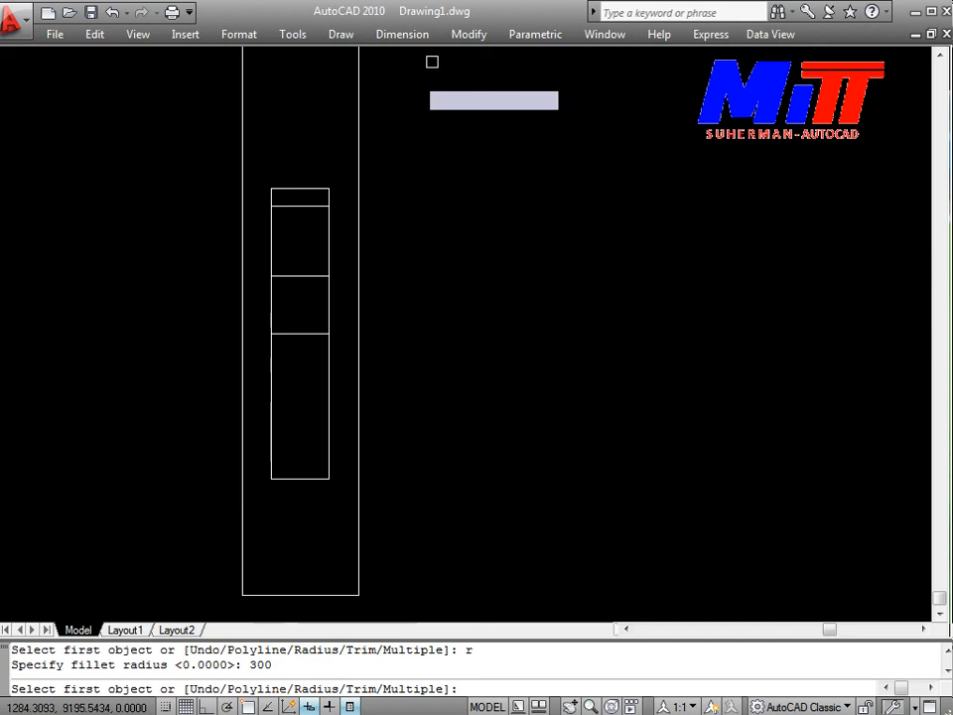
scroll(334, 169, up, 6)
click(309, 159)
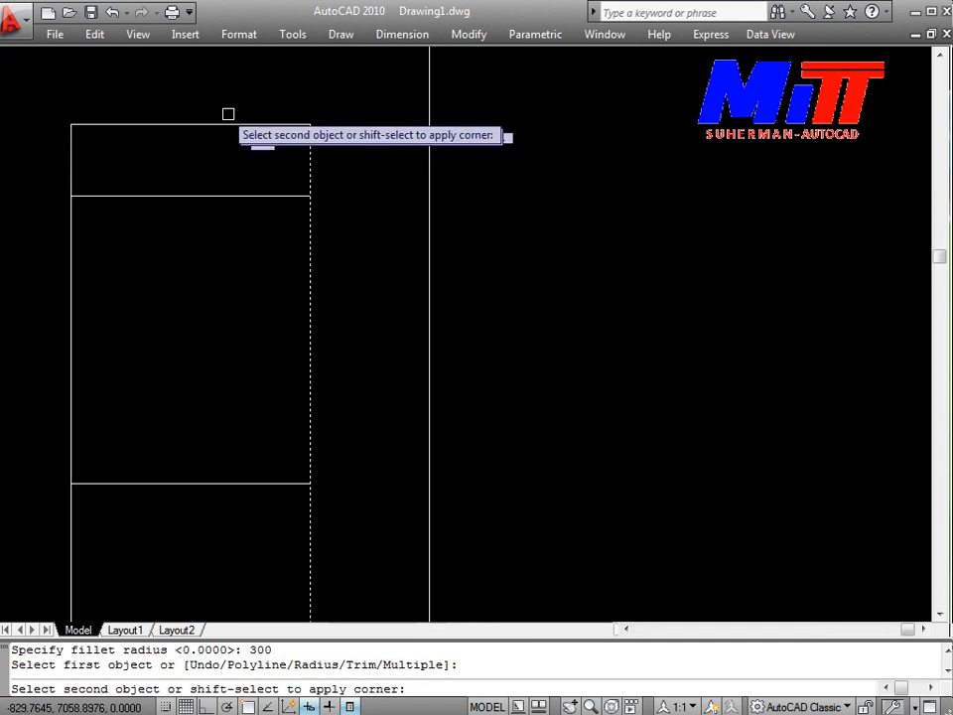
click(259, 124)
Step: Fillet the inner panel's upper left corner with the same 300 radius
key(Return)
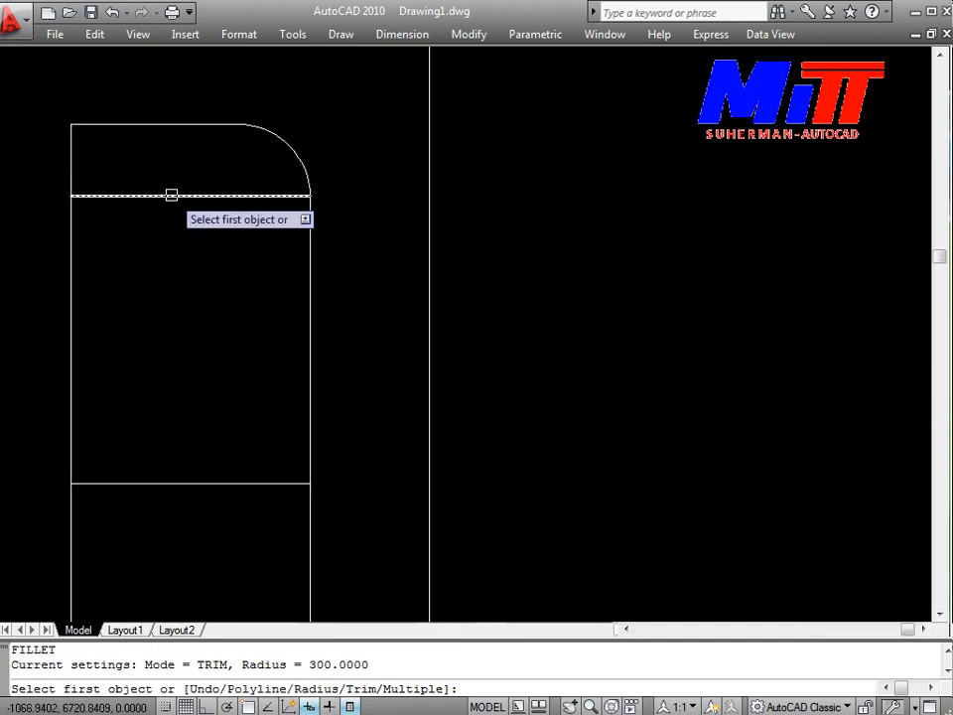
click(72, 185)
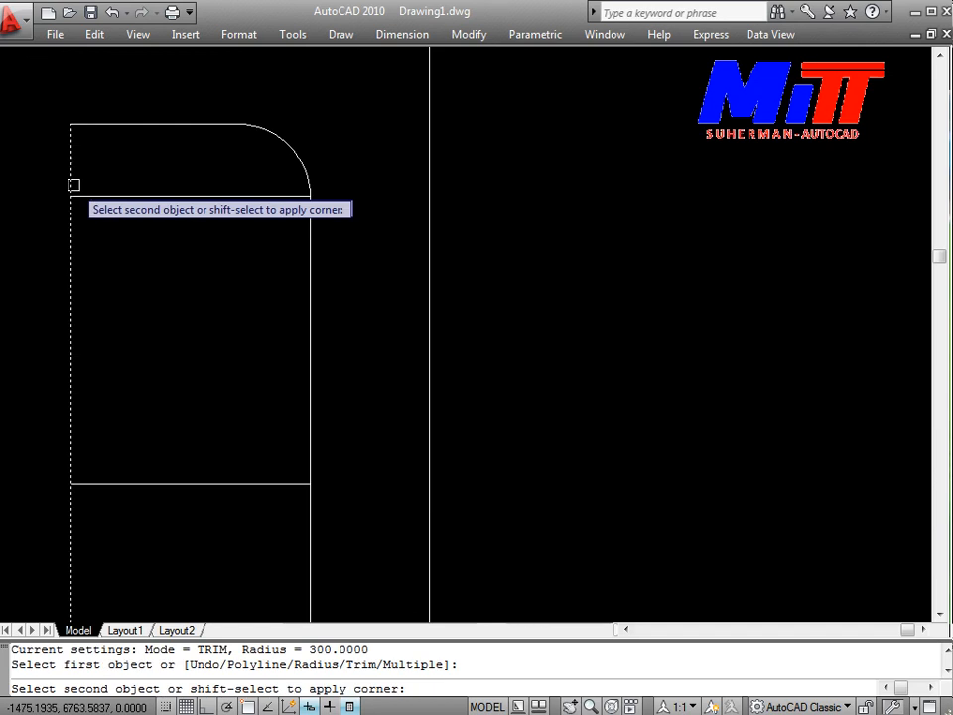
click(100, 126)
scroll(171, 289, down, 4)
key(Escape)
Step: Draw a vertical line with Ortho on from about the middle of the inner panel's top edge to its bottom edge
mouse_move(171, 288)
middle_down()
mouse_move(231, 294)
mouse_move(293, 70)
middle_up()
scroll(292, 129, down, 4)
middle_drag(292, 137, 285, 229)
scroll(274, 215, up, 3)
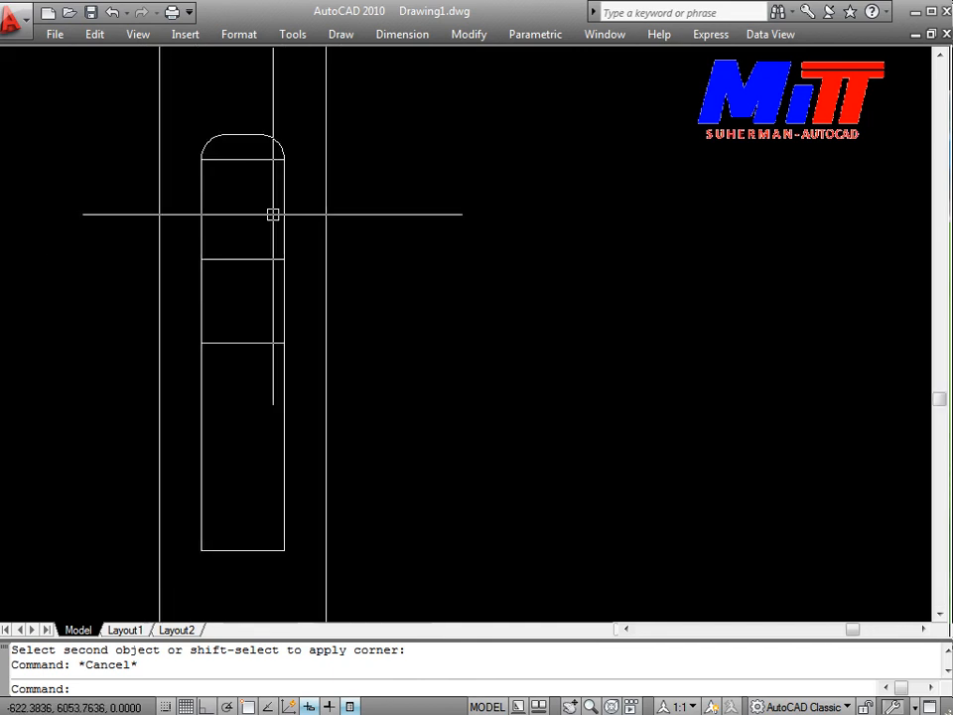
text(l)
key(Return)
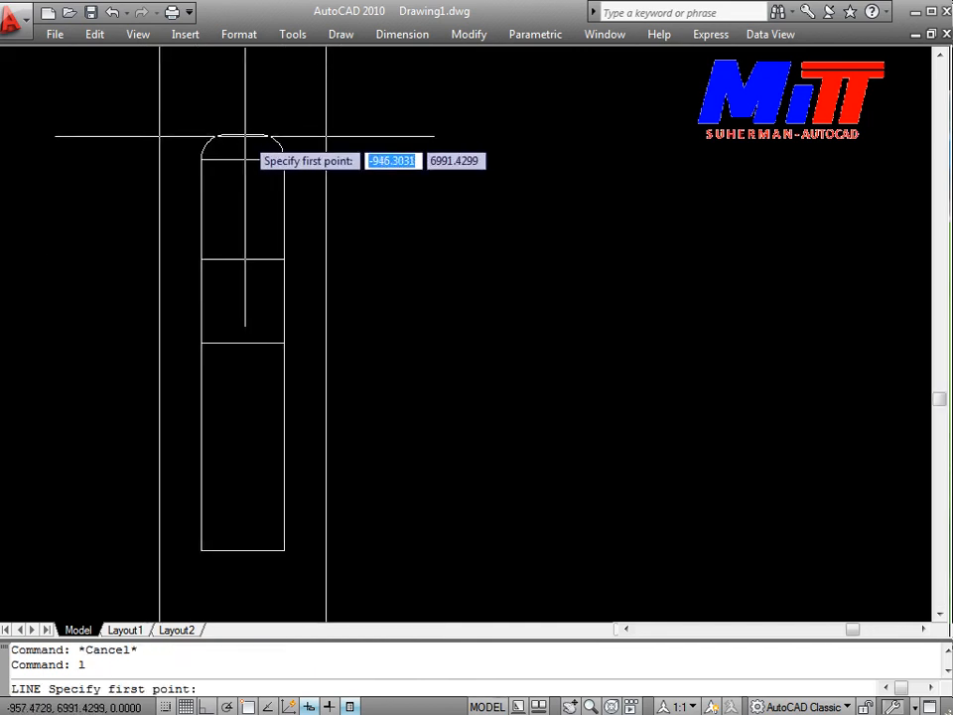
click(244, 136)
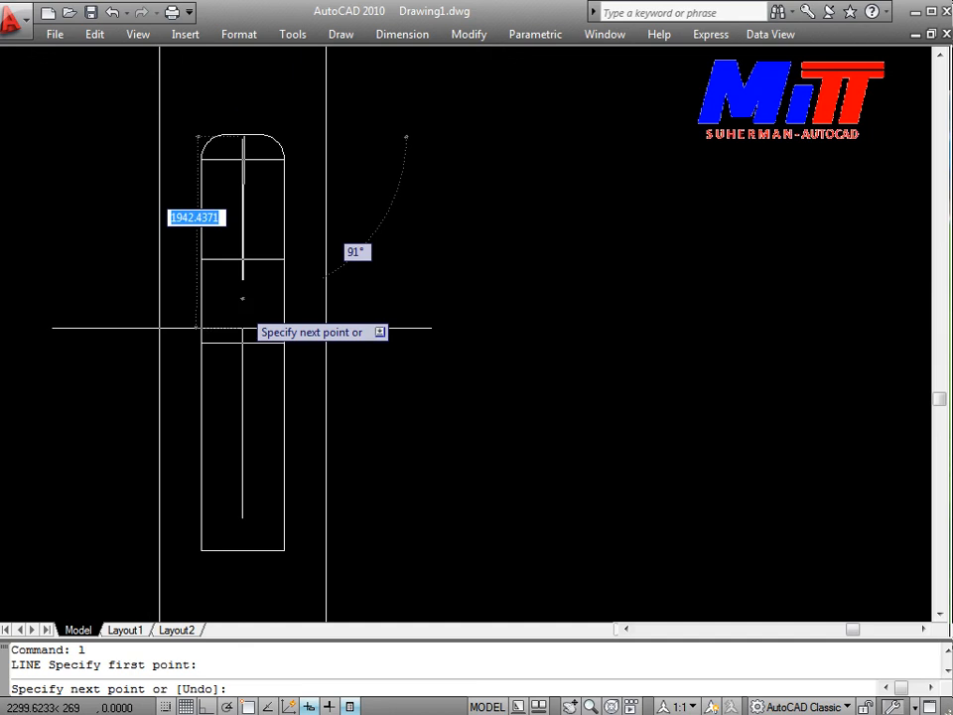
key(F8)
click(247, 551)
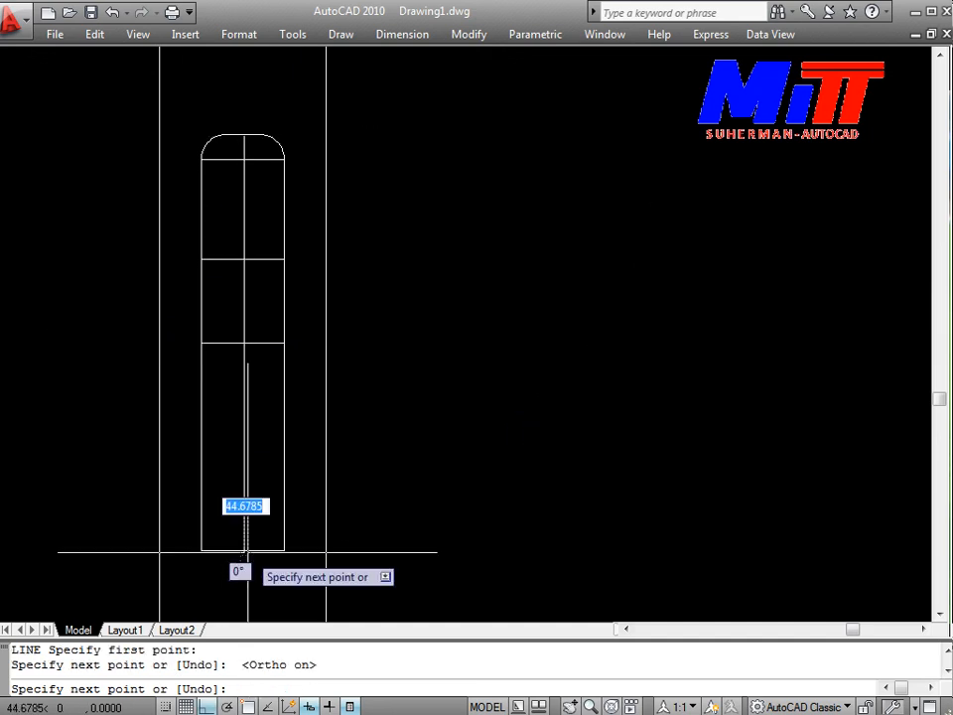
Step: Draw a horizontal line 6000 long to the right from the outer rectangle's lower right corner
key(Escape)
scroll(477, 576, down, 3)
middle_drag(471, 549, 358, 337)
scroll(349, 411, up, 4)
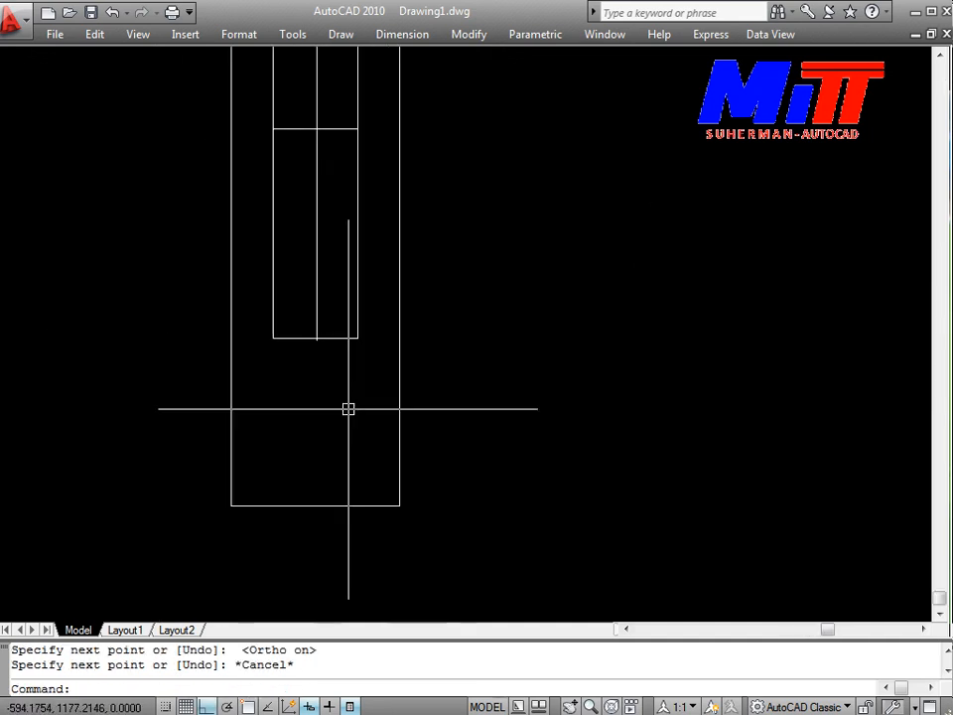
text(l)
key(Return)
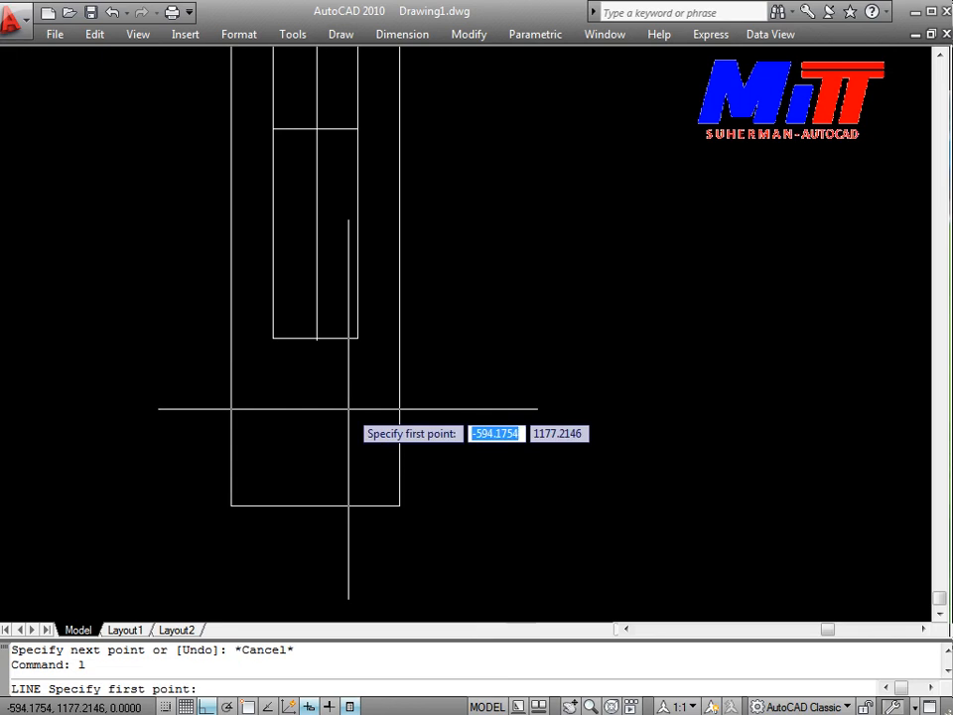
click(400, 507)
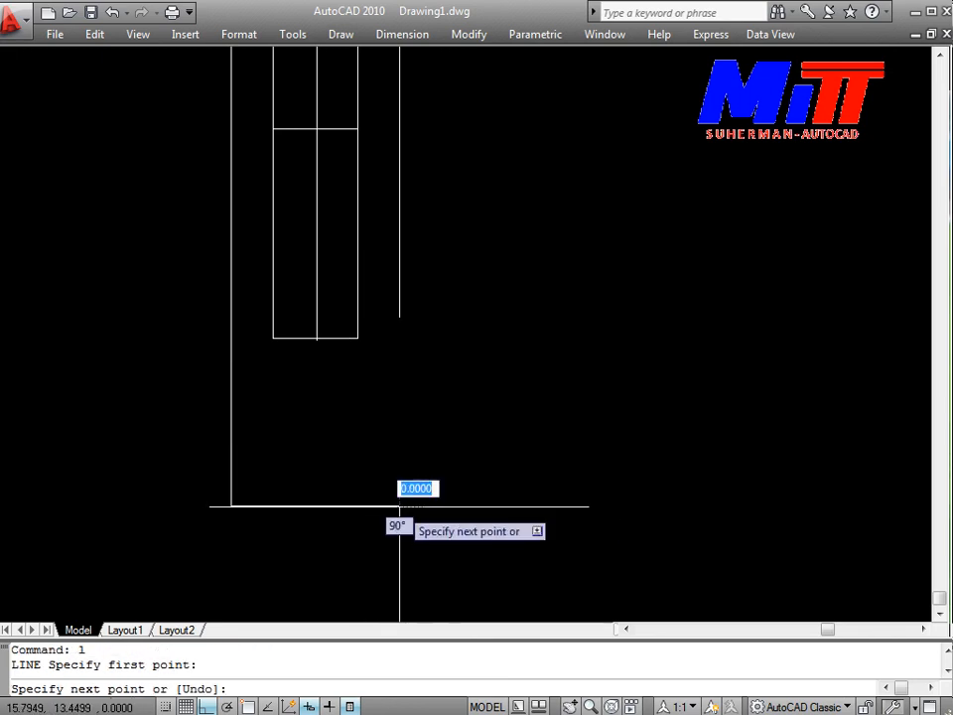
middle_drag(556, 505, 196, 504)
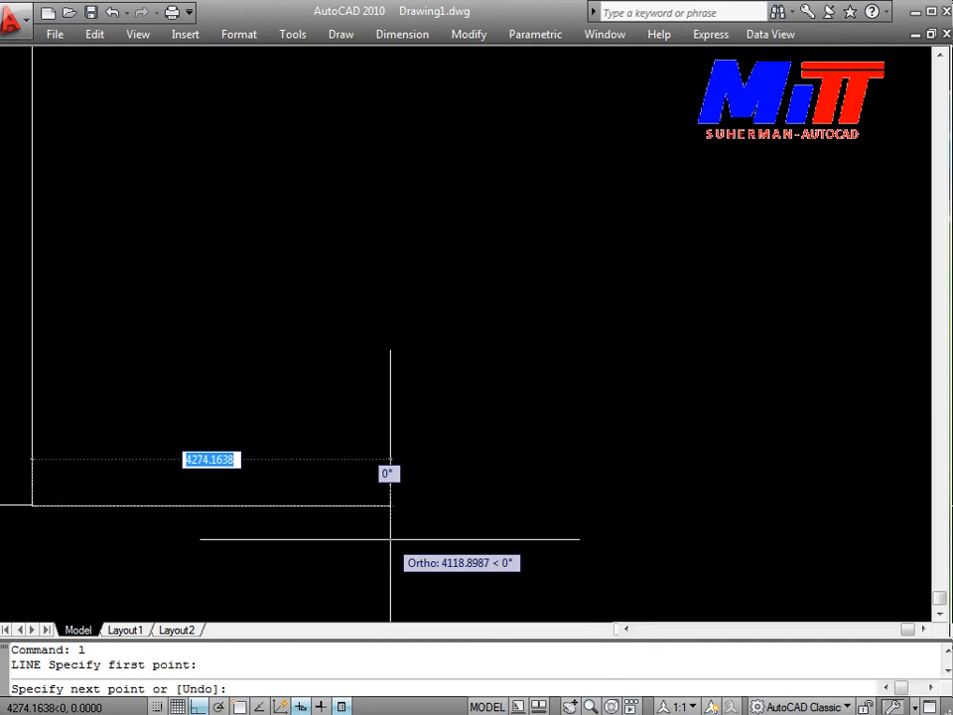
scroll(669, 521, down, 2)
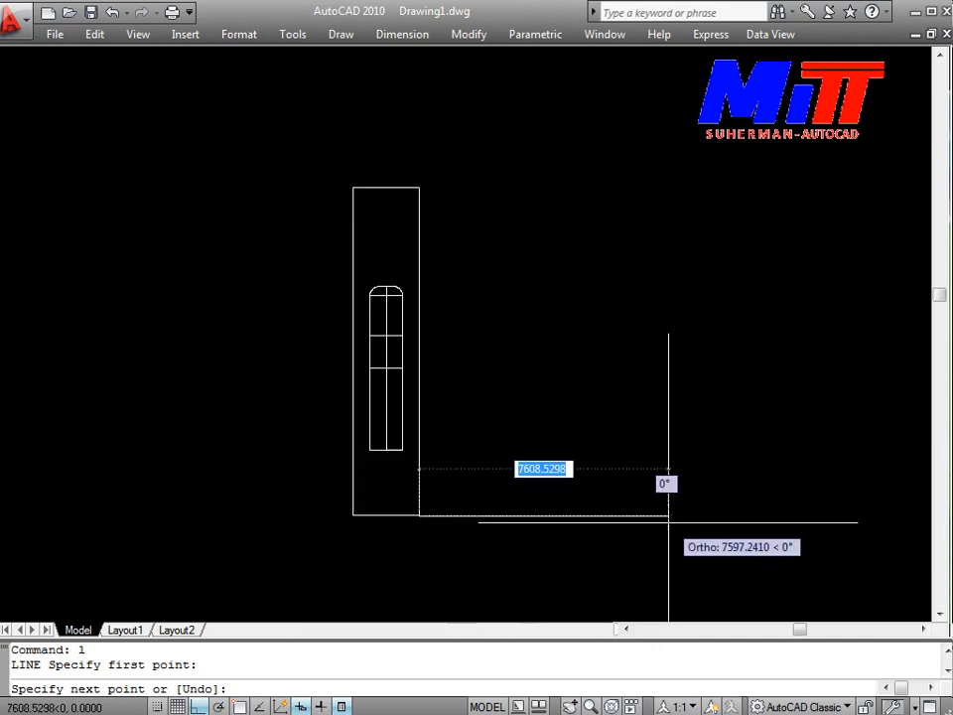
text(6000)
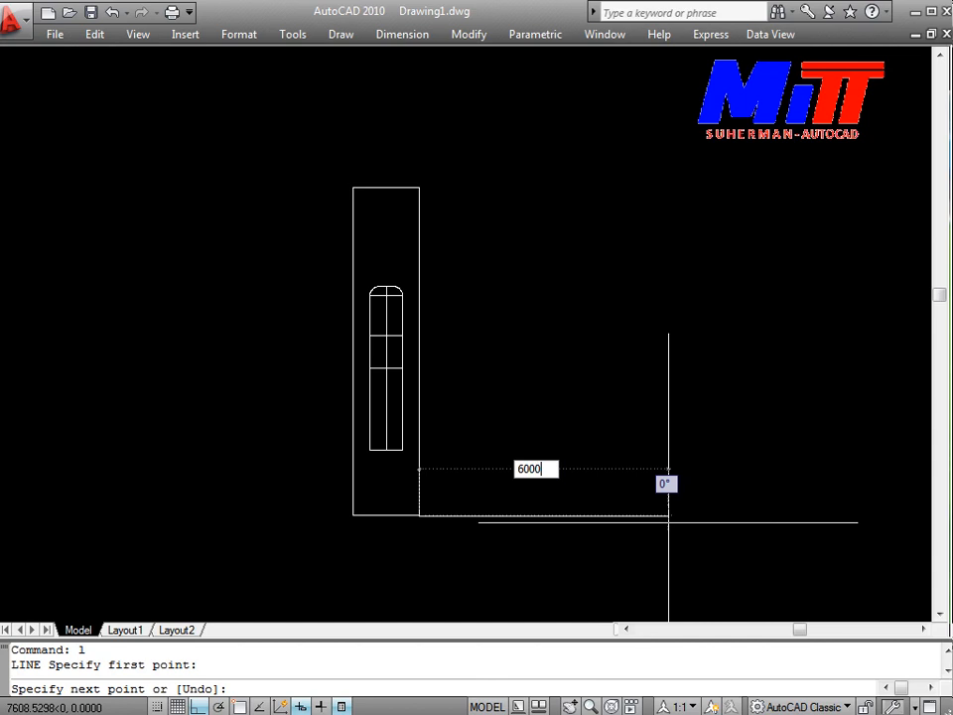
key(Return)
key(Escape)
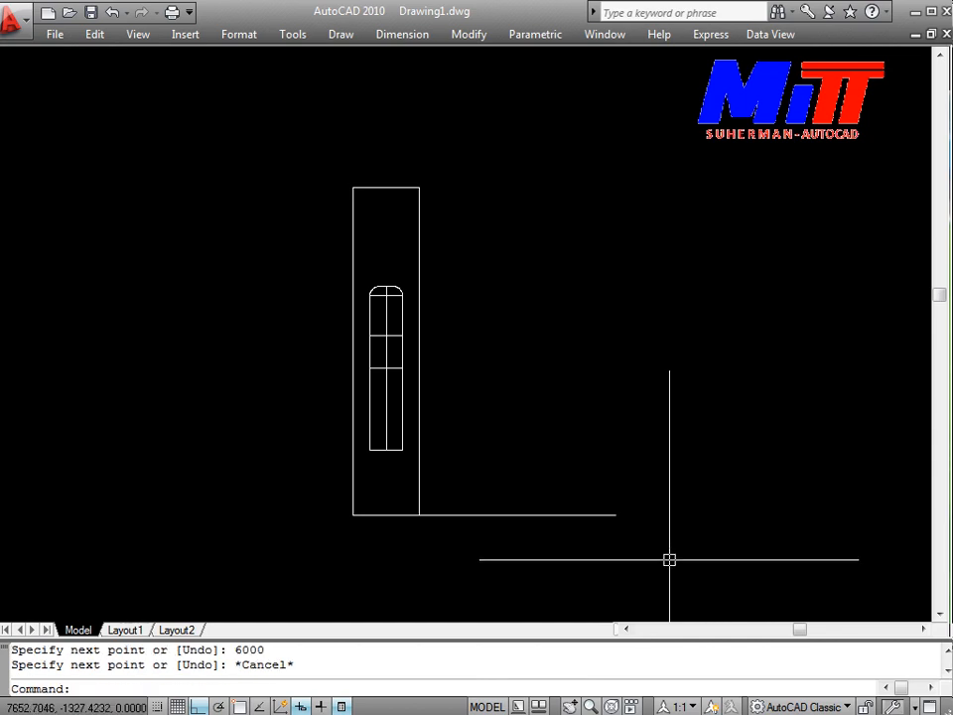
Step: Offset the 6000 base line upward by 500
scroll(527, 388, down, 2)
scroll(579, 471, up, 5)
middle_drag(533, 499, 532, 532)
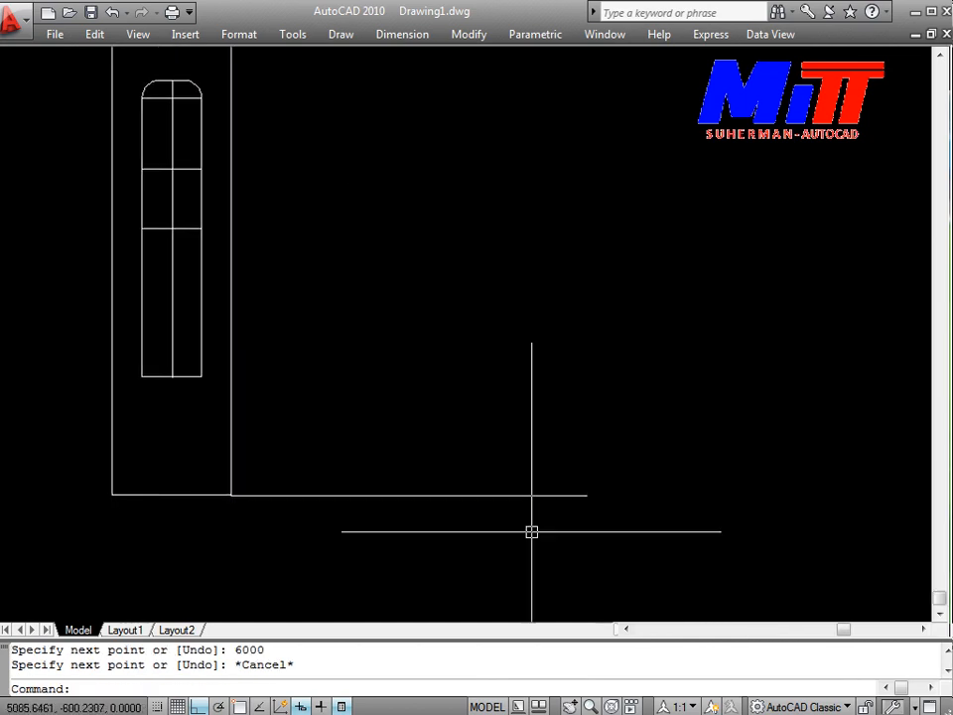
text(o)
key(Return)
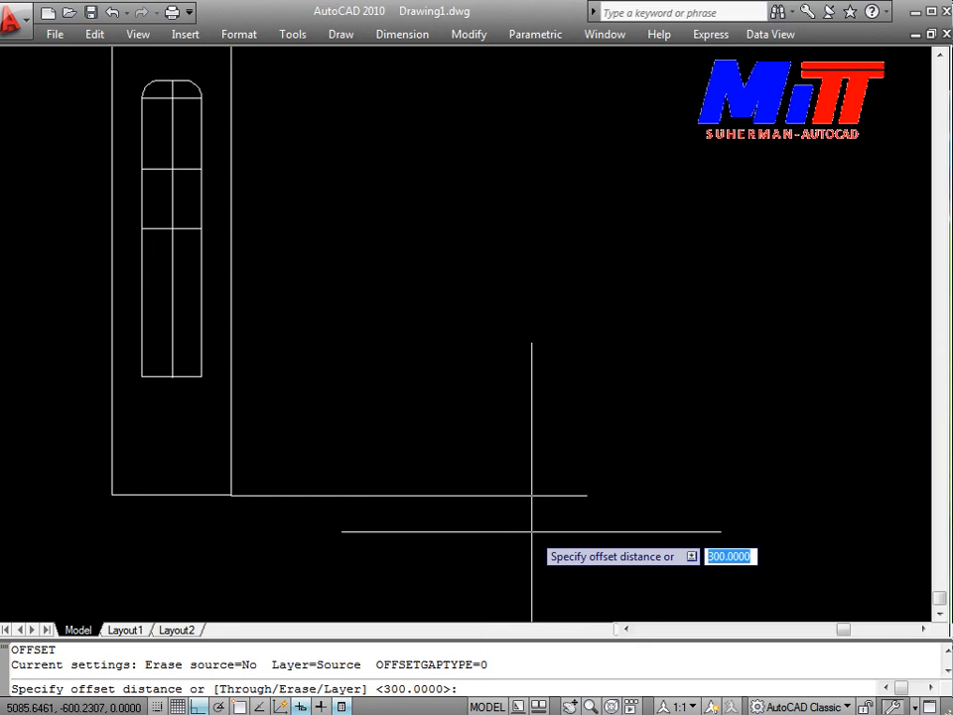
text(500)
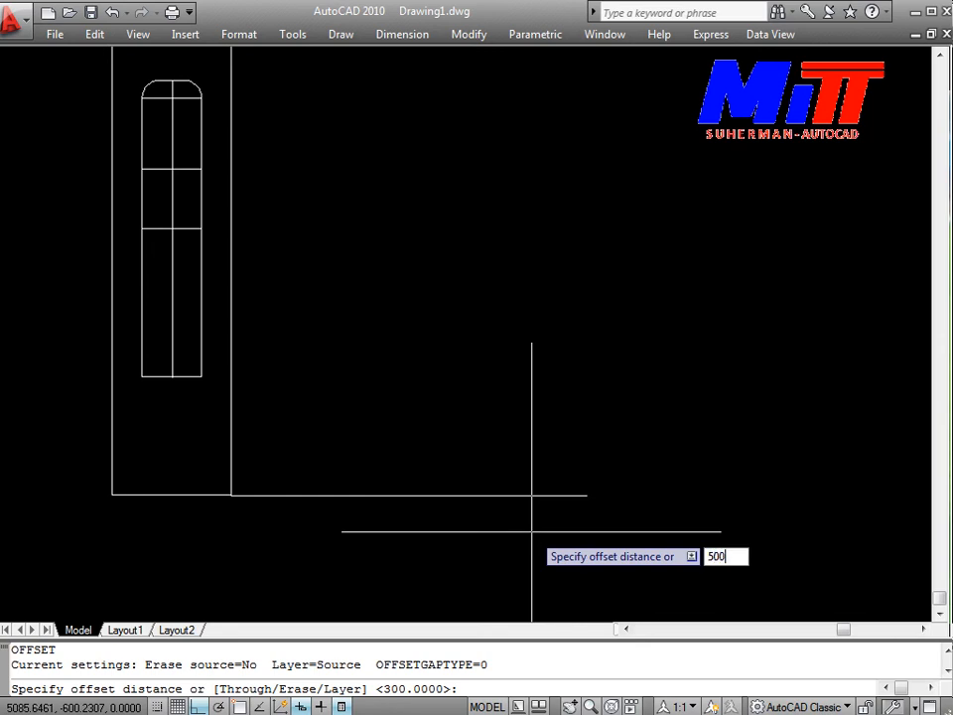
key(Return)
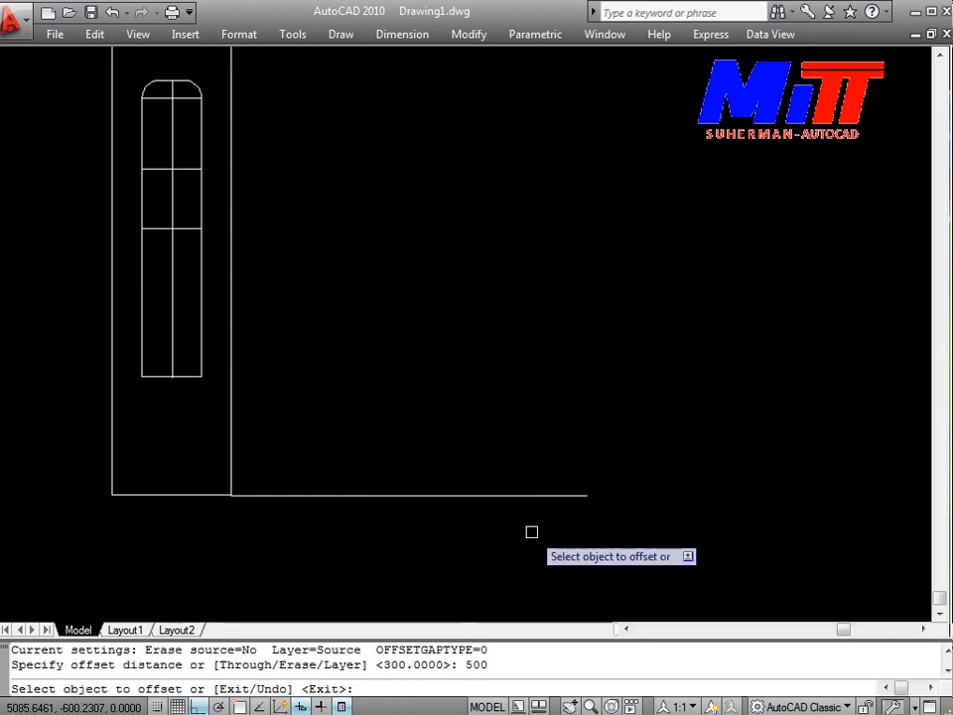
click(546, 487)
click(547, 495)
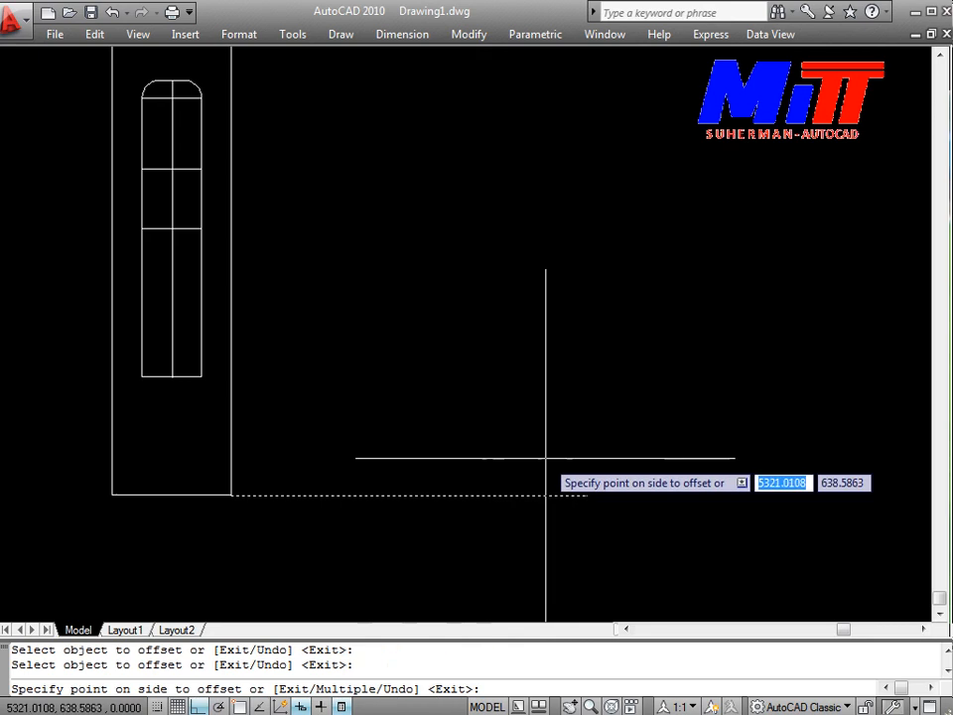
click(546, 458)
key(Escape)
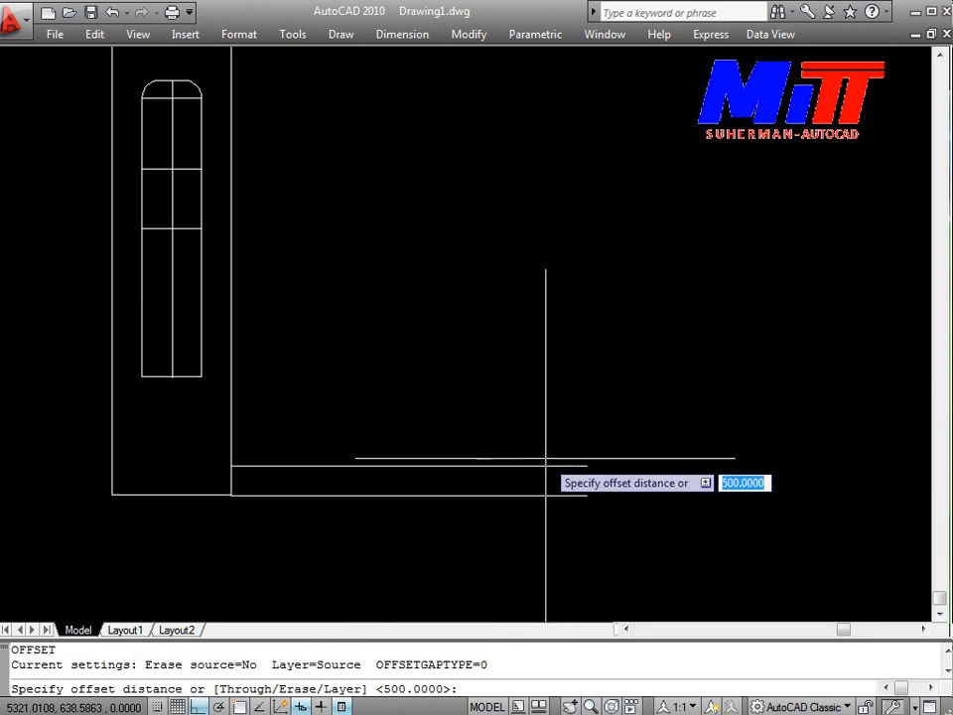
Step: Offset the line just above the base line upward by 2500
text(2500)
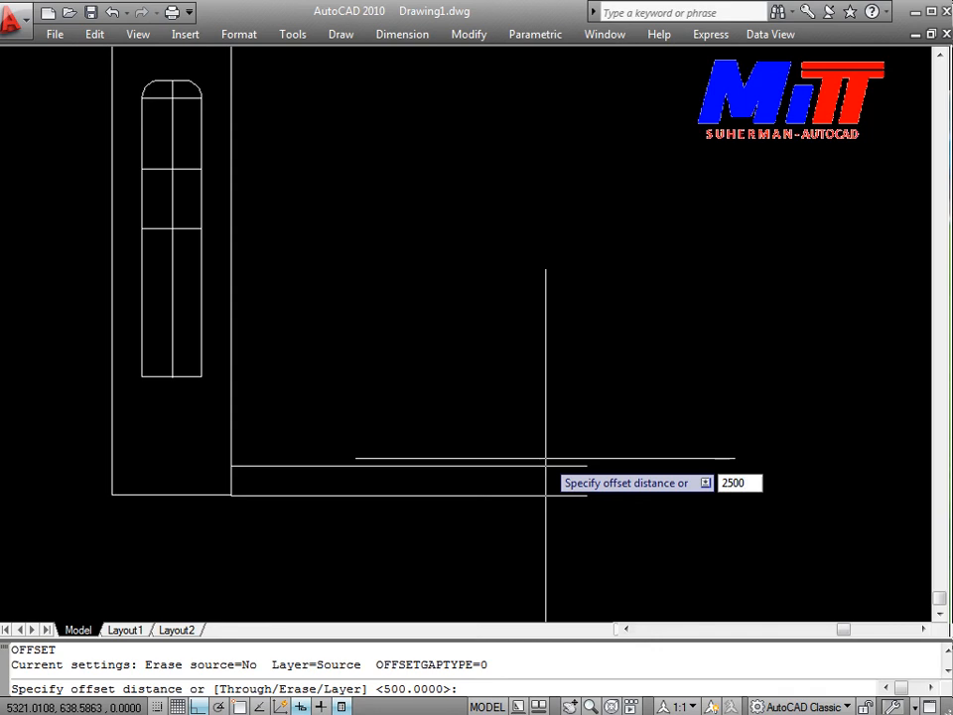
key(Return)
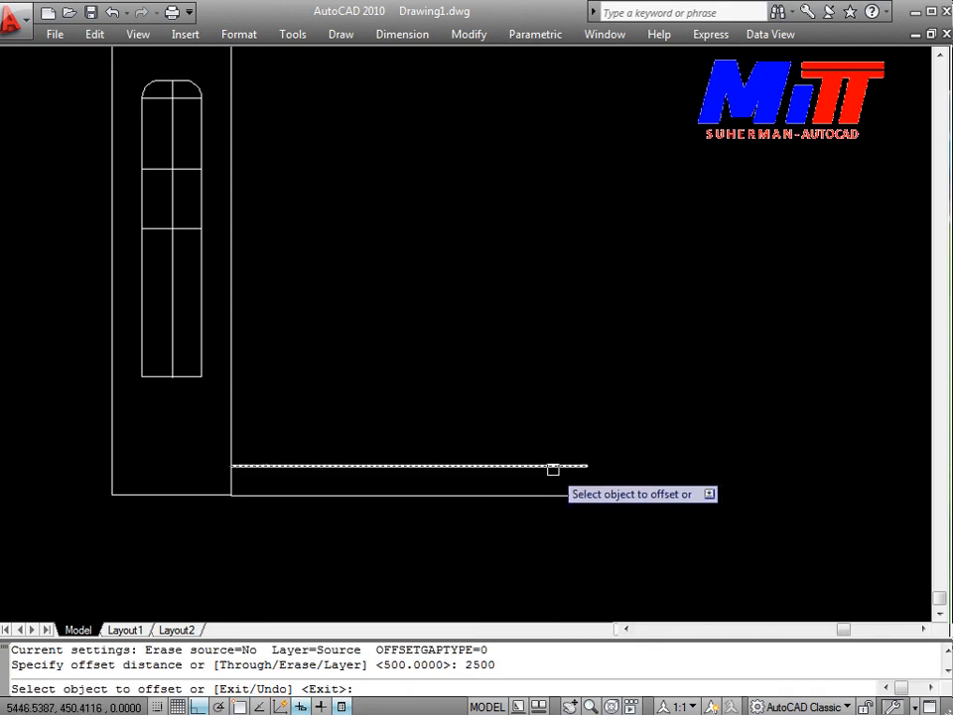
click(553, 466)
click(530, 378)
key(Escape)
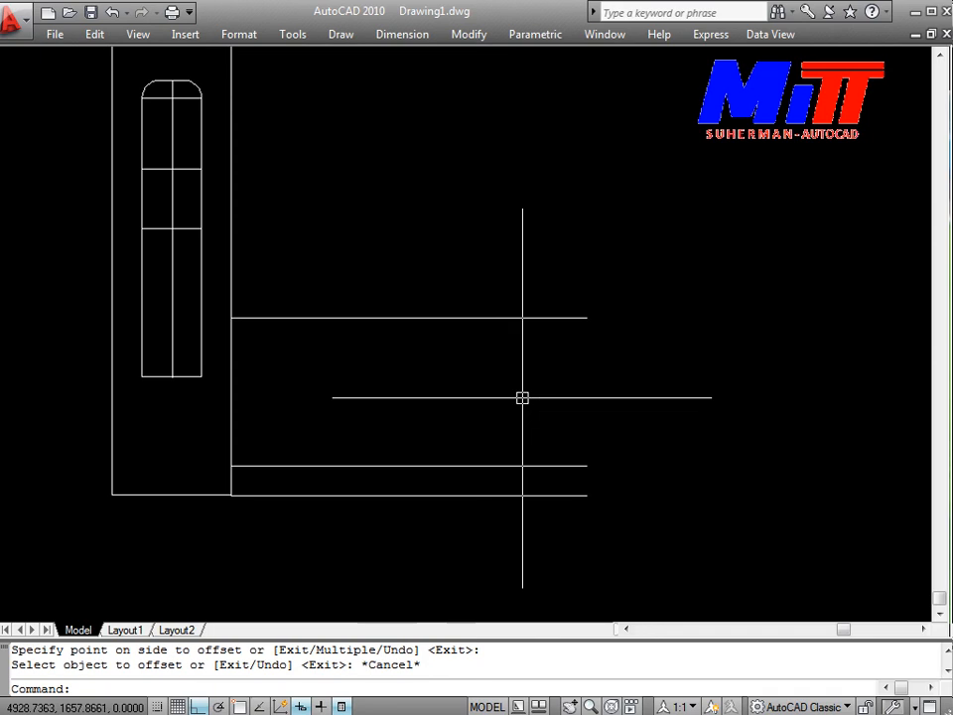
Step: Offset the uppermost of the horizontal lines beside the rectangle upward by 1000
middle_drag(523, 399, 486, 565)
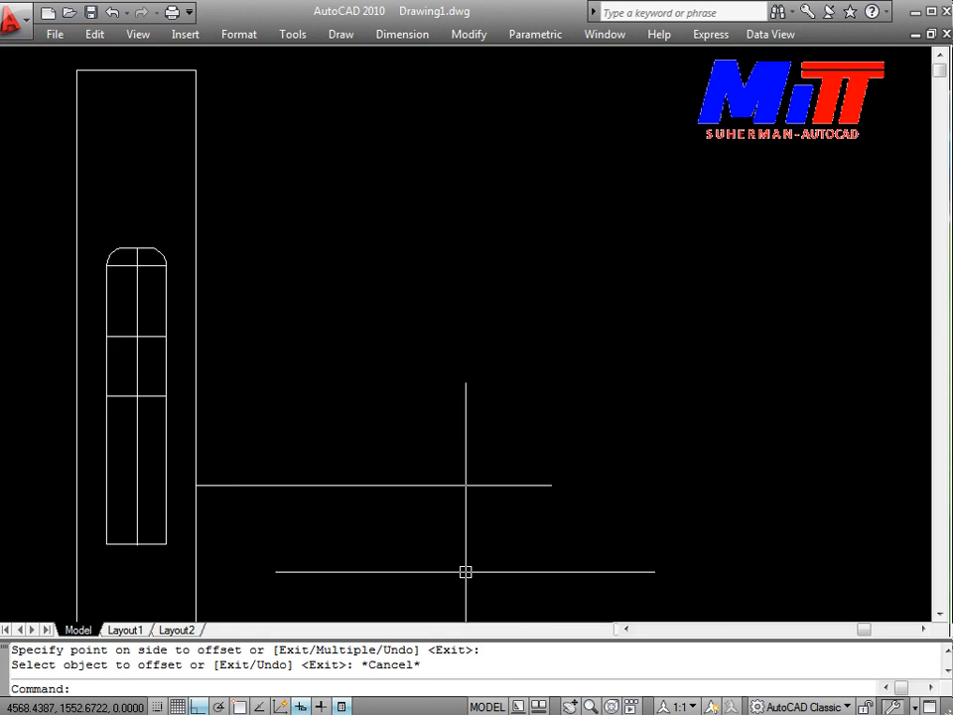
text(o)
key(Escape)
text(o)
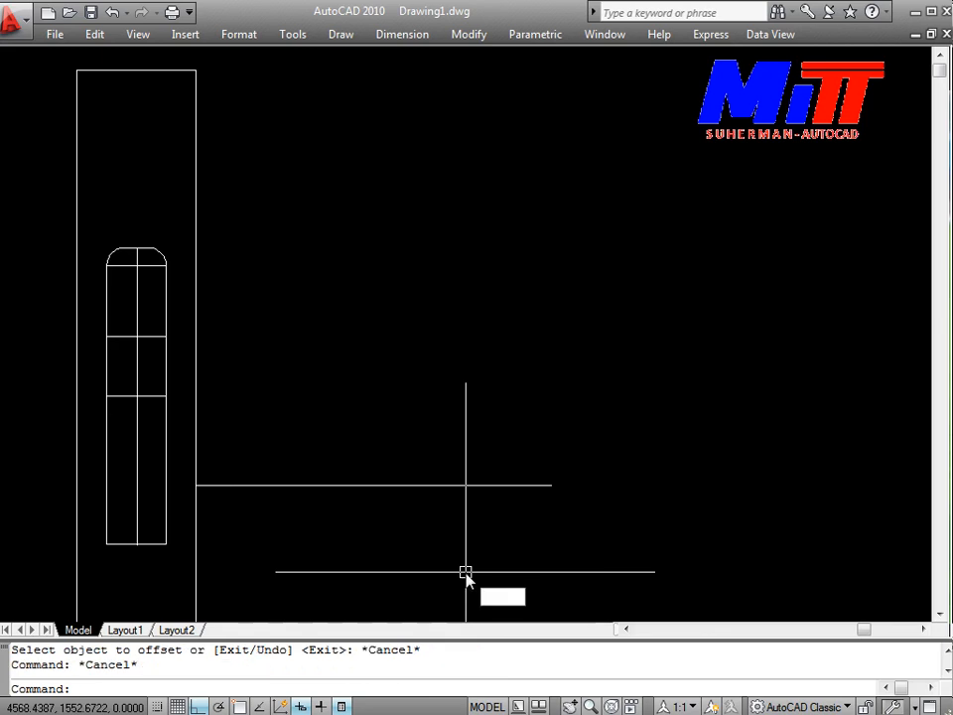
key(Return)
text(1000)
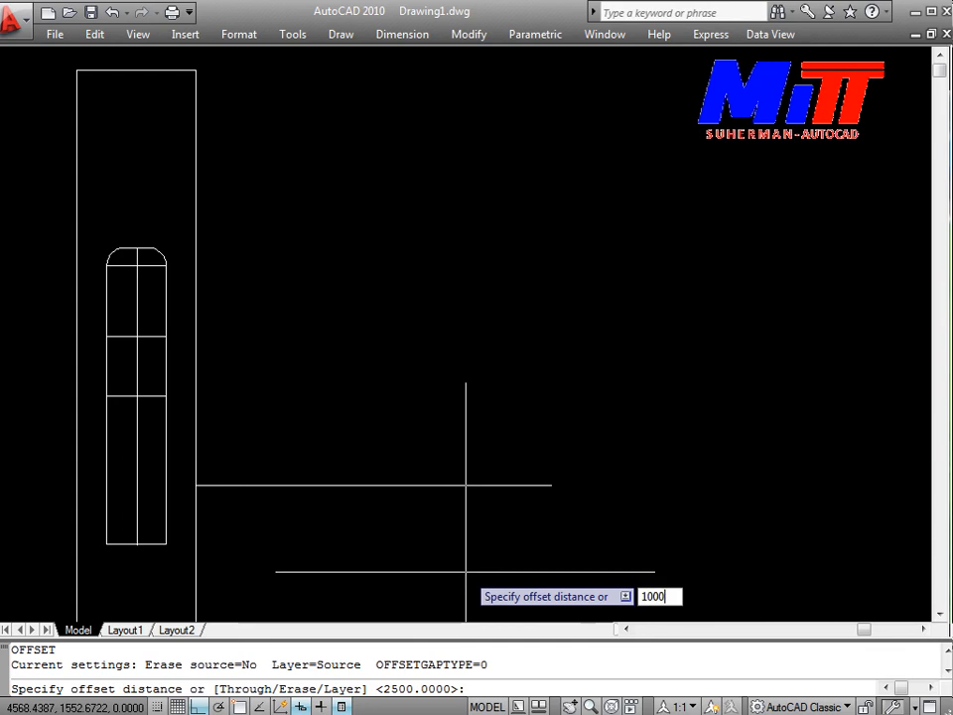
key(Return)
click(447, 485)
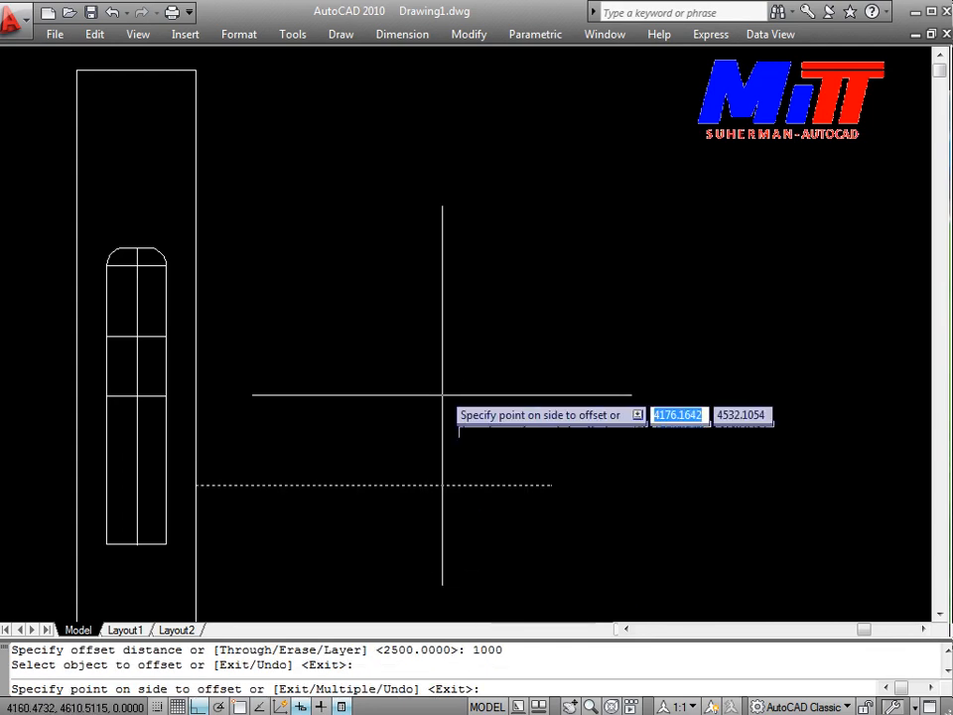
click(442, 391)
key(Escape)
Step: Offset the newest horizontal line beside the rectangle upward by 200 to form a narrow band
text(o)
key(Return)
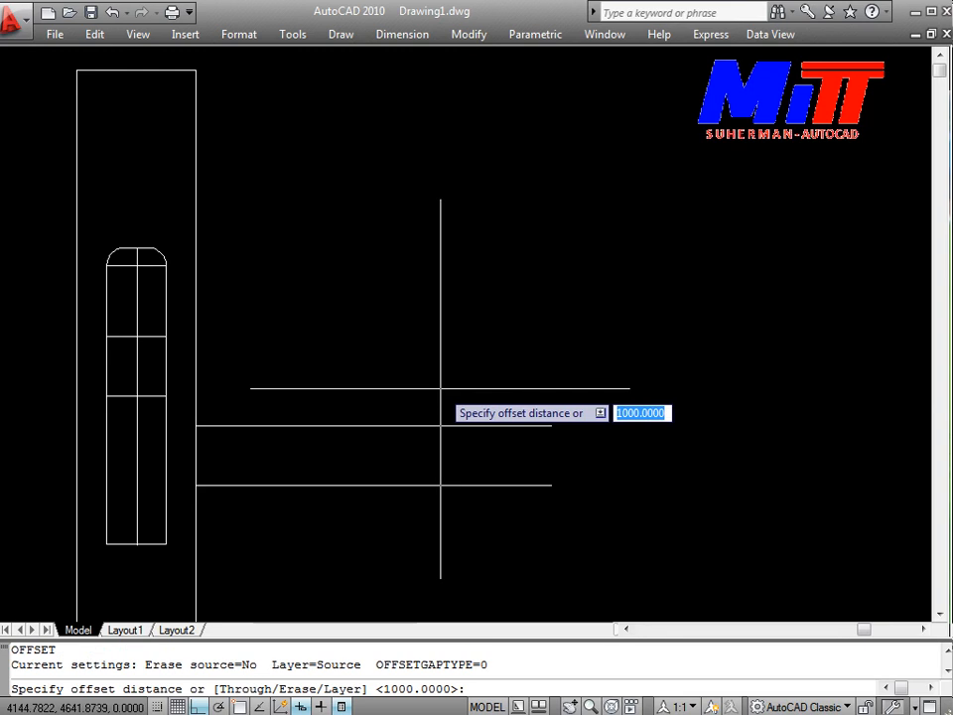
text(200)
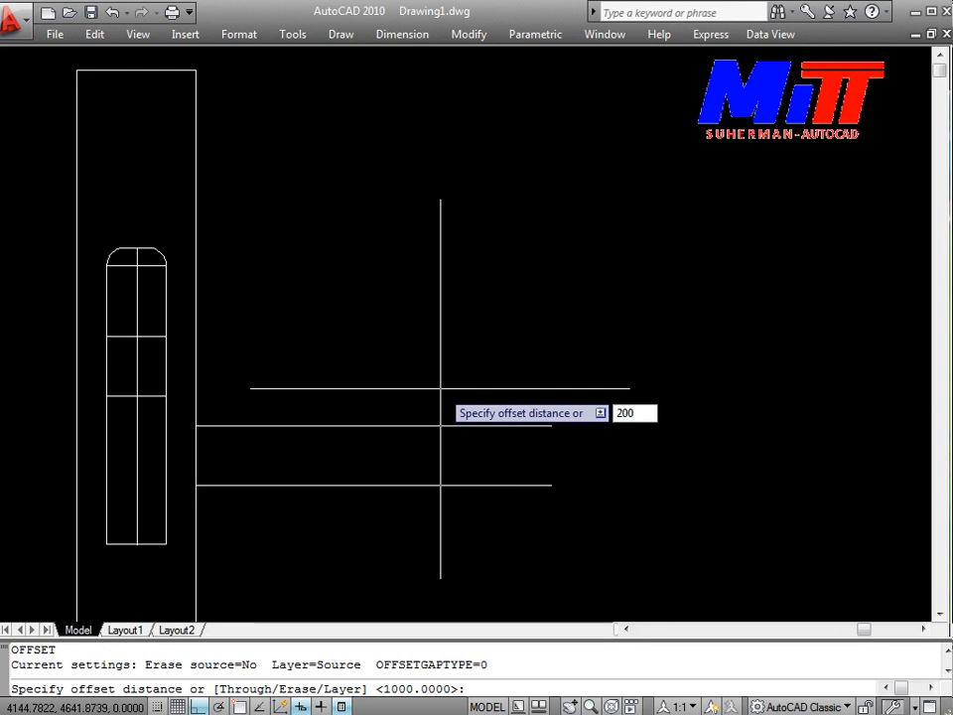
key(Return)
click(444, 425)
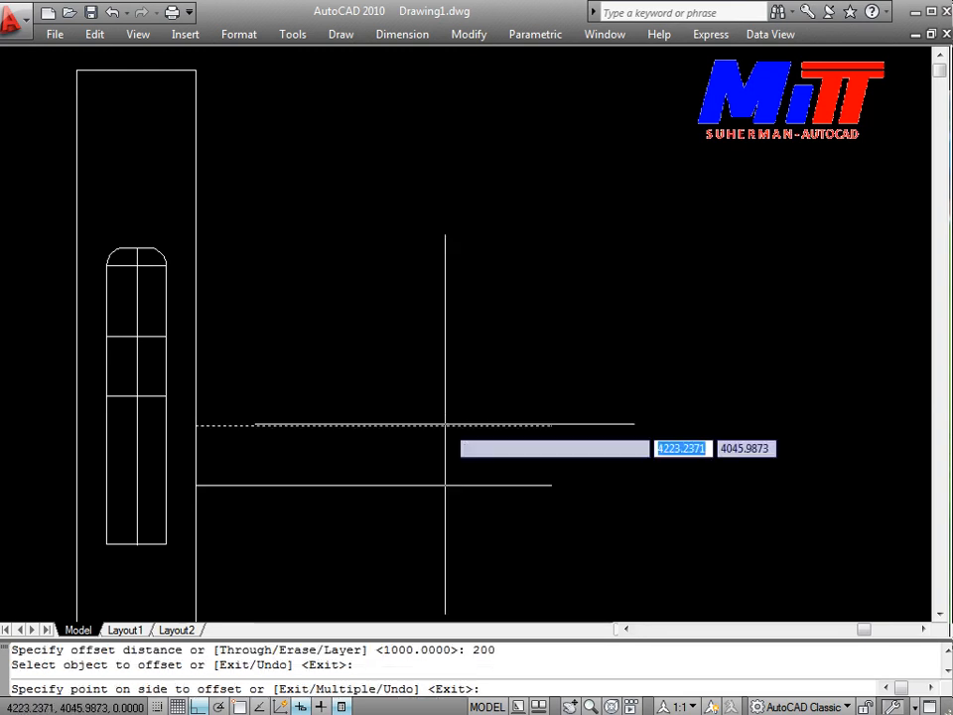
click(441, 366)
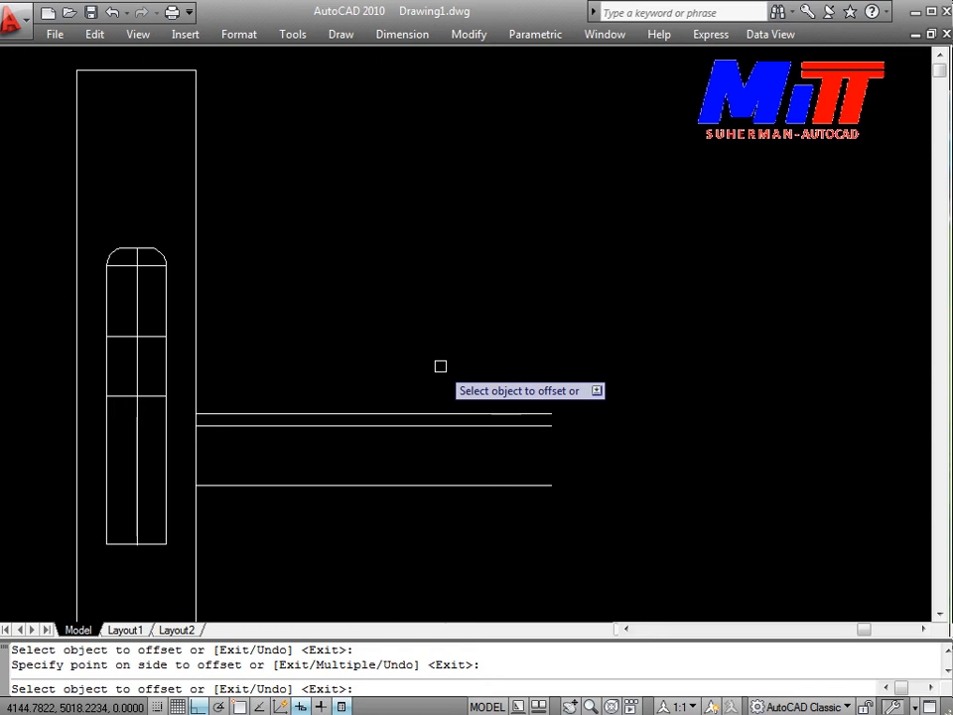
text(o)
key(Return)
key(Escape)
Step: Offset the upper line of the narrow 200 band upward by 500
text(o)
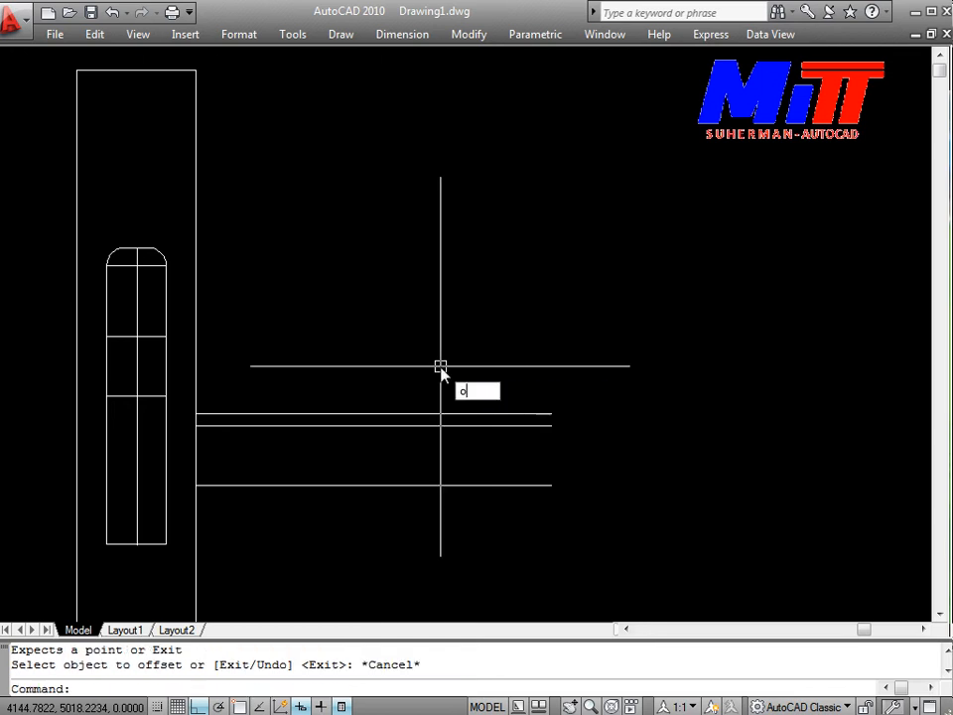
key(Return)
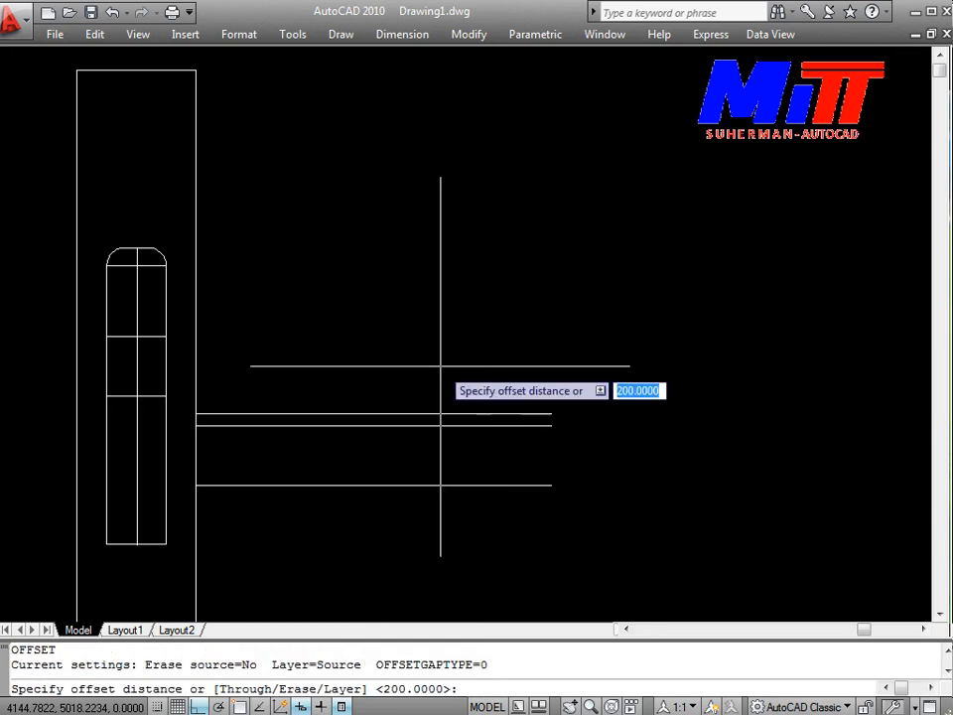
text(500)
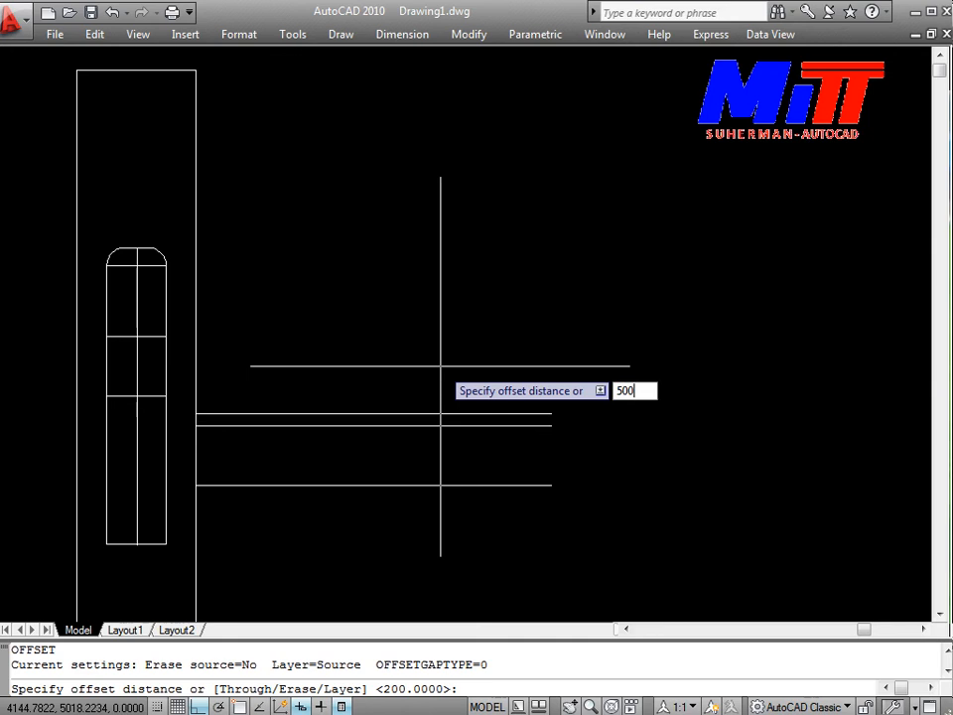
key(Return)
click(408, 413)
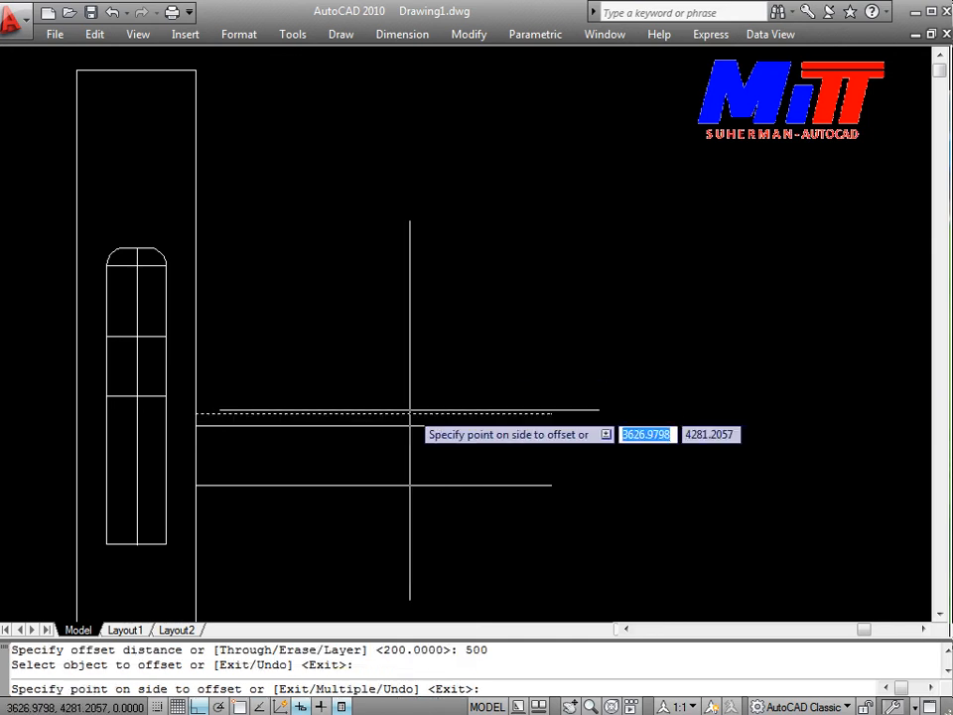
click(409, 363)
key(Escape)
Step: Offset the top horizontal line beside the rectangle upward by 3600
text(o)
key(Return)
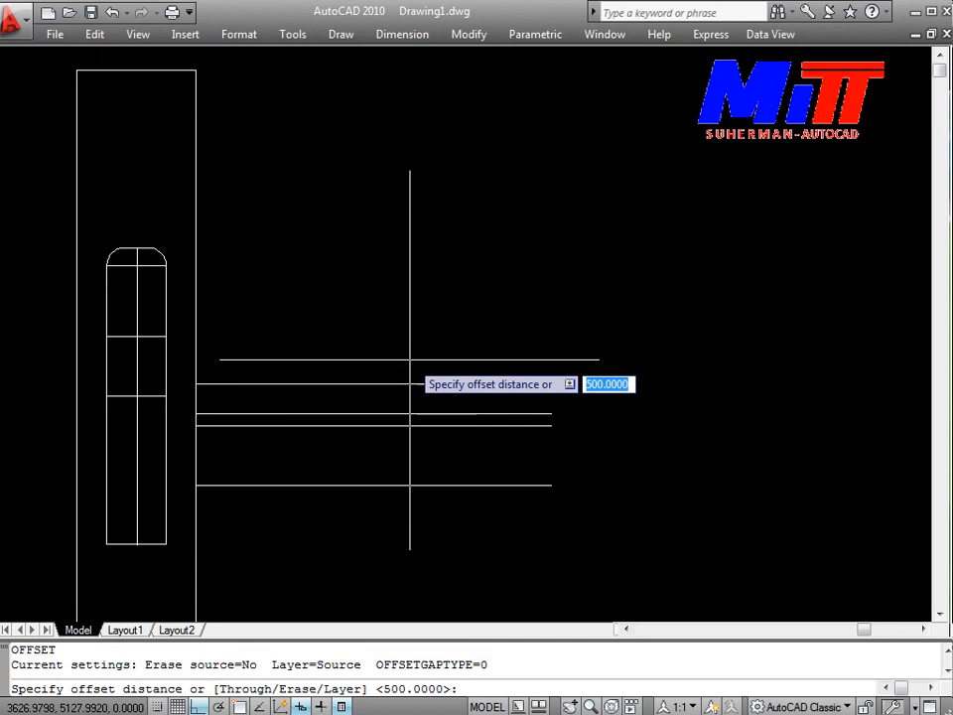
text(3600)
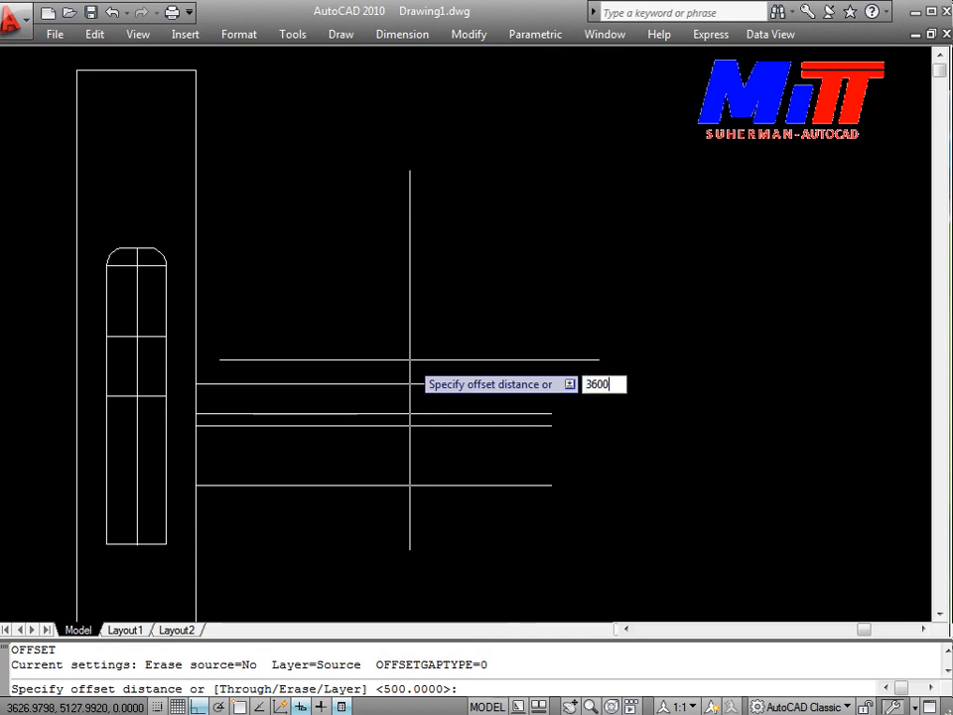
key(Return)
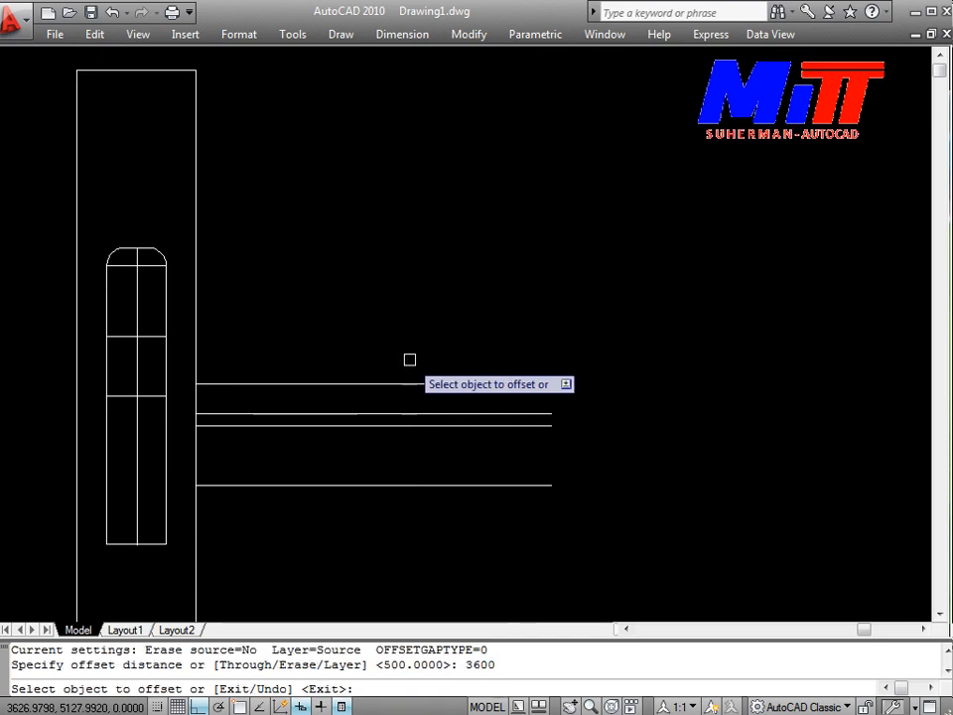
click(415, 383)
click(415, 264)
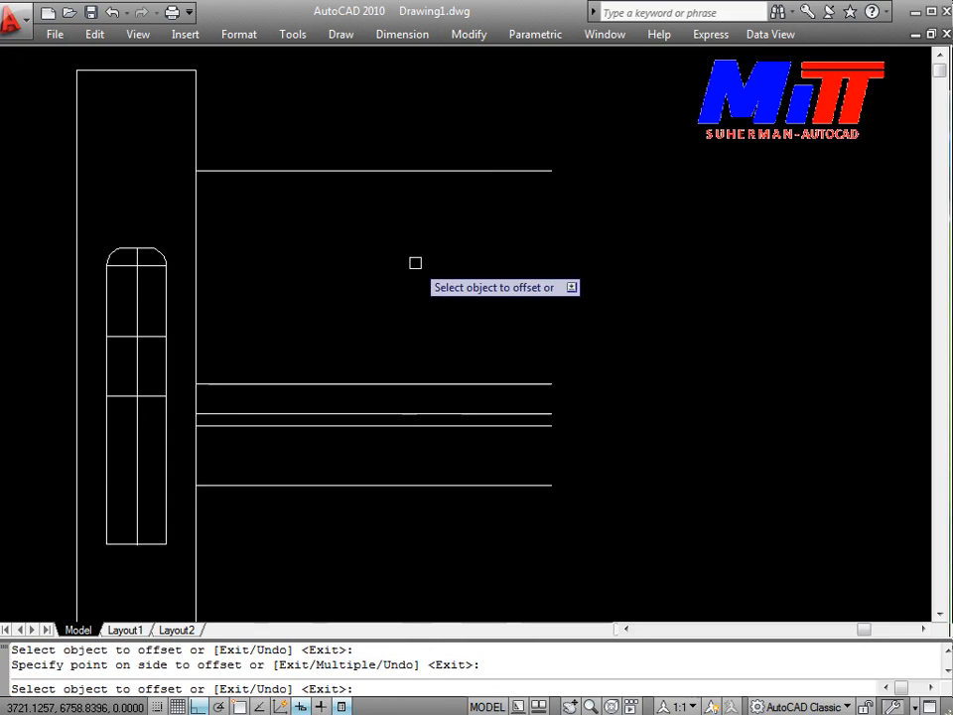
key(Escape)
Step: Offset the highest horizontal line, near the rectangle's upper end, upward by 600
text(o)
key(Return)
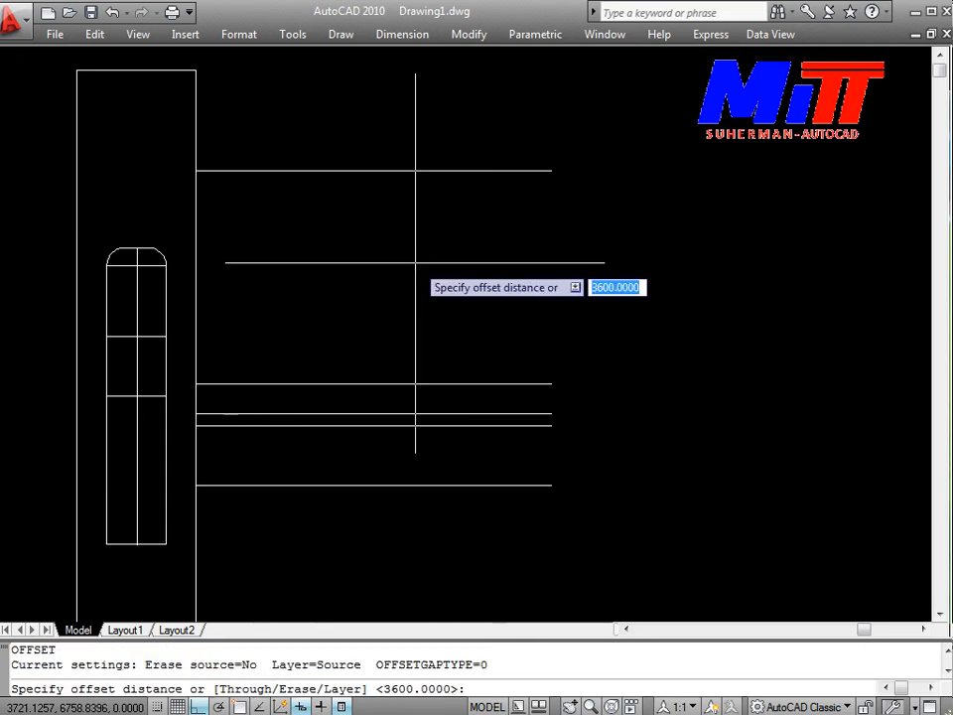
text(600)
key(Return)
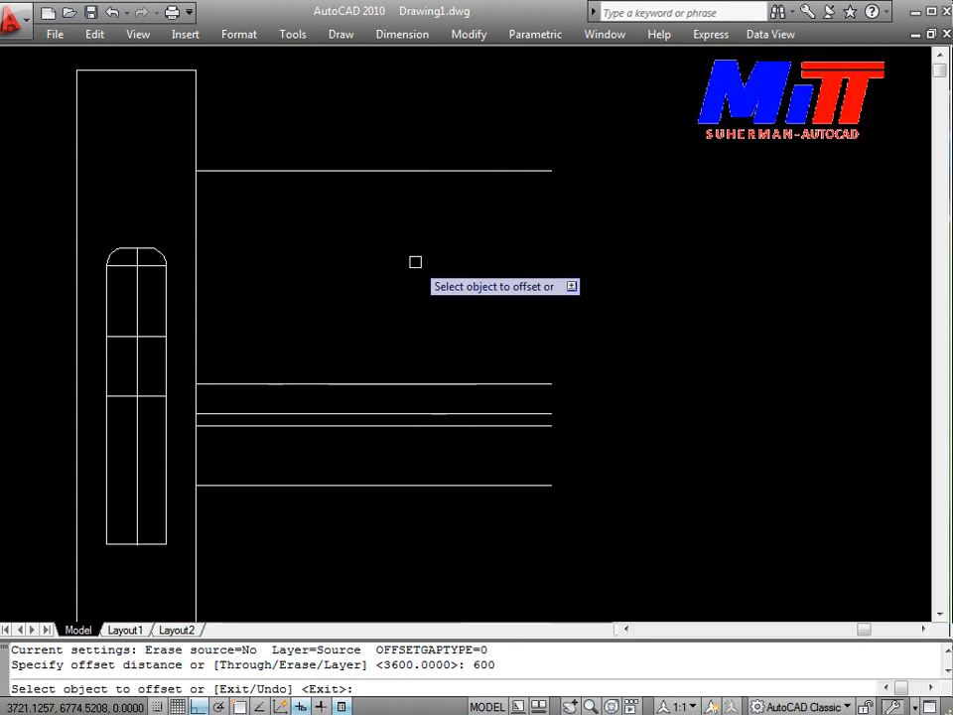
click(404, 169)
click(404, 136)
middle_drag(406, 123, 402, 396)
key(Escape)
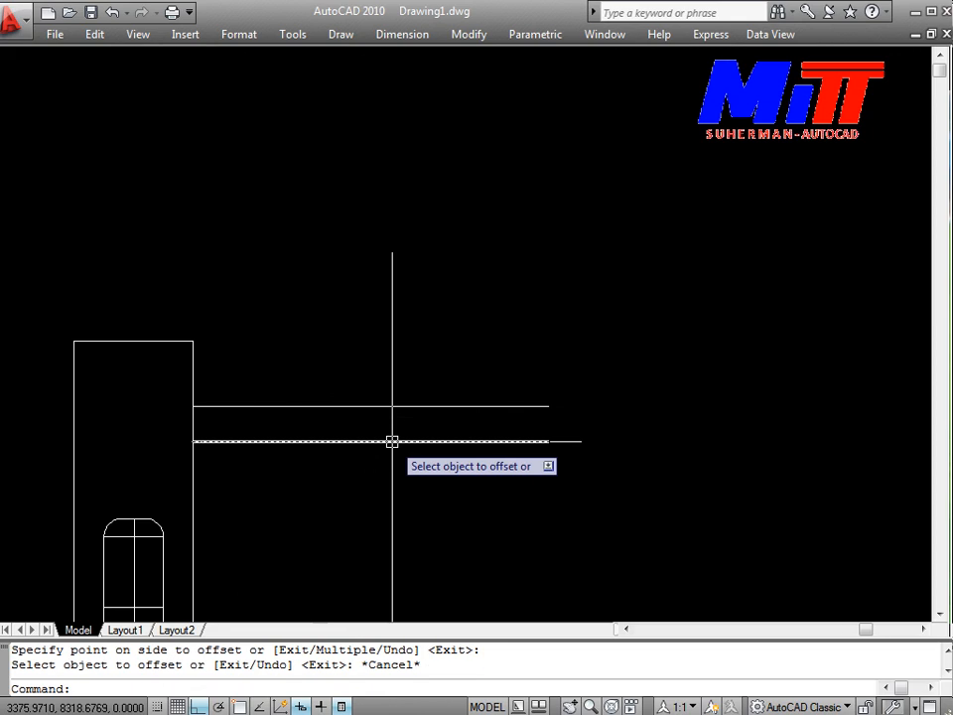
Step: Draw a sloped line 6928 long at 35° from where the highest horizontal line meets the rectangle's edge
scroll(298, 183, down, 3)
scroll(349, 314, up, 4)
text(l)
key(Return)
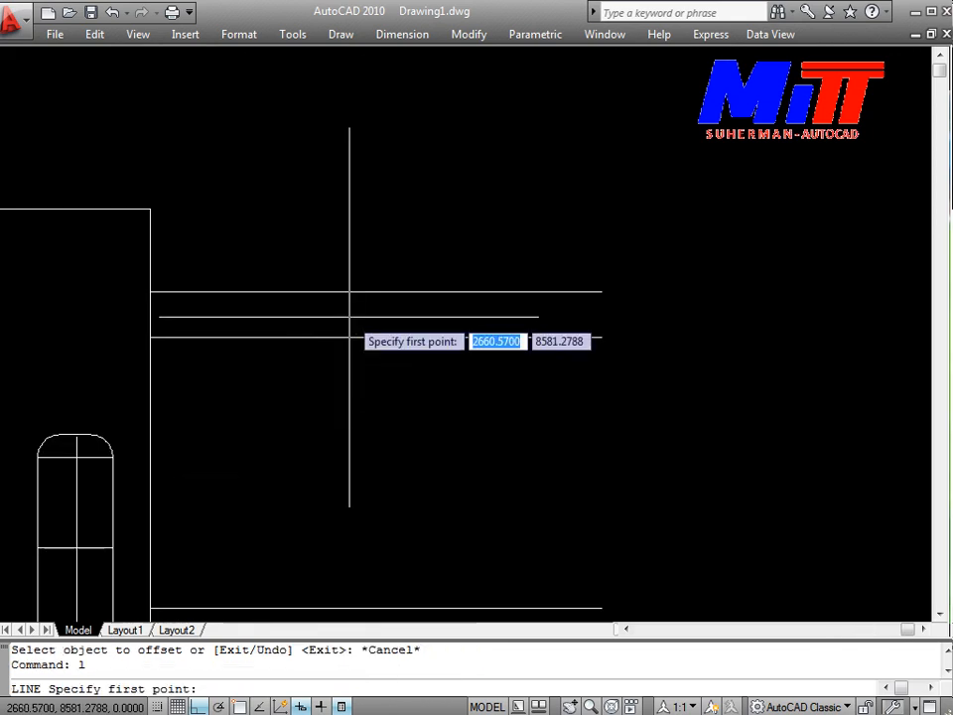
middle_drag(311, 255, 294, 360)
scroll(231, 387, up, 3)
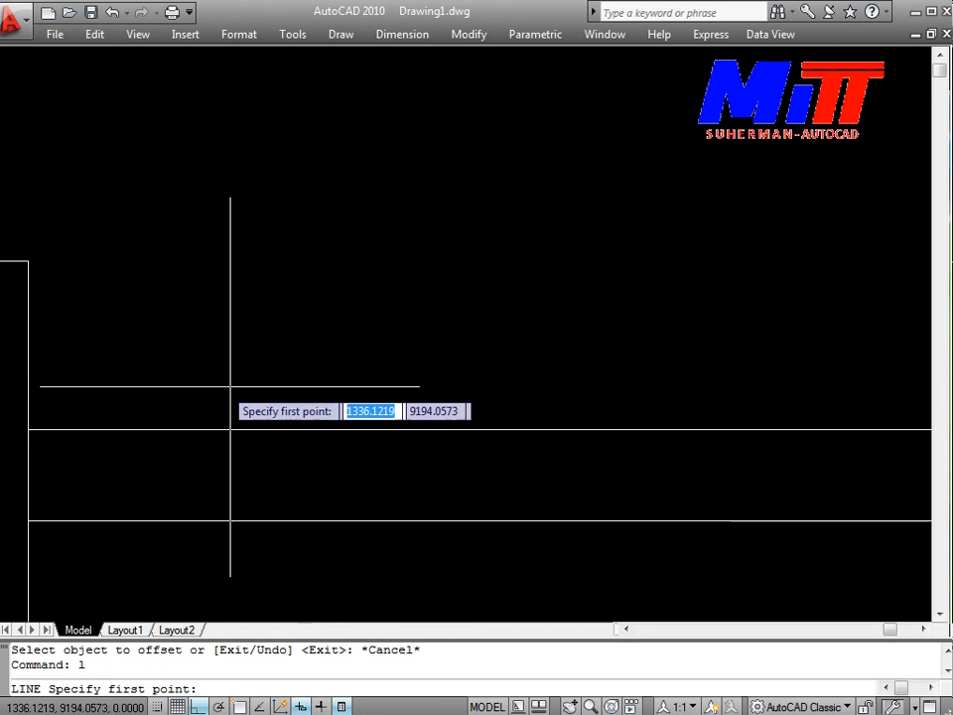
click(28, 430)
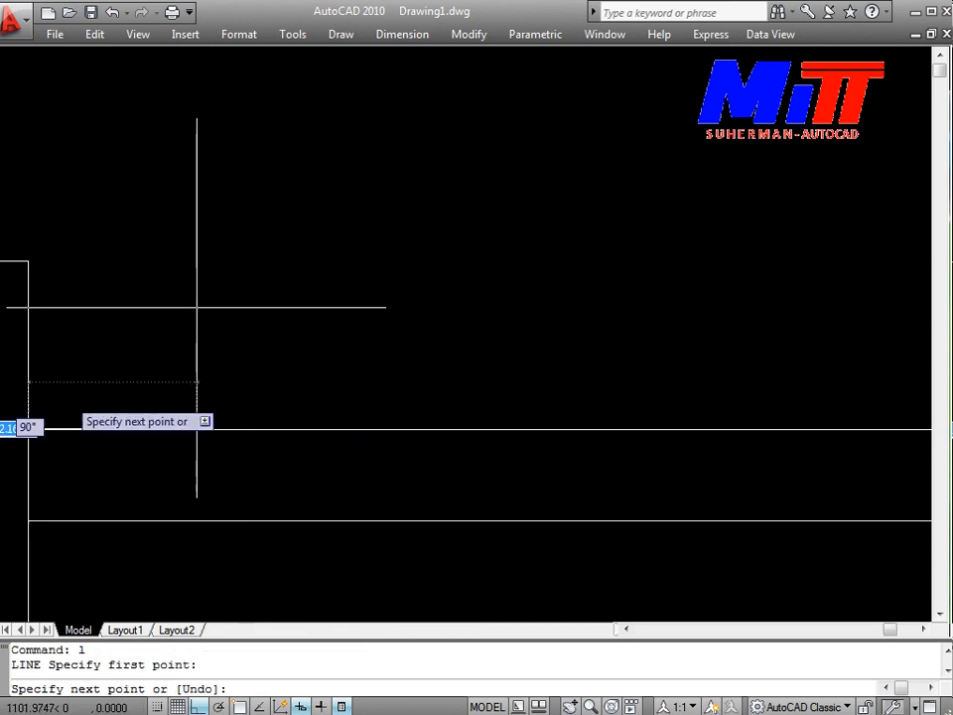
key(Delete)
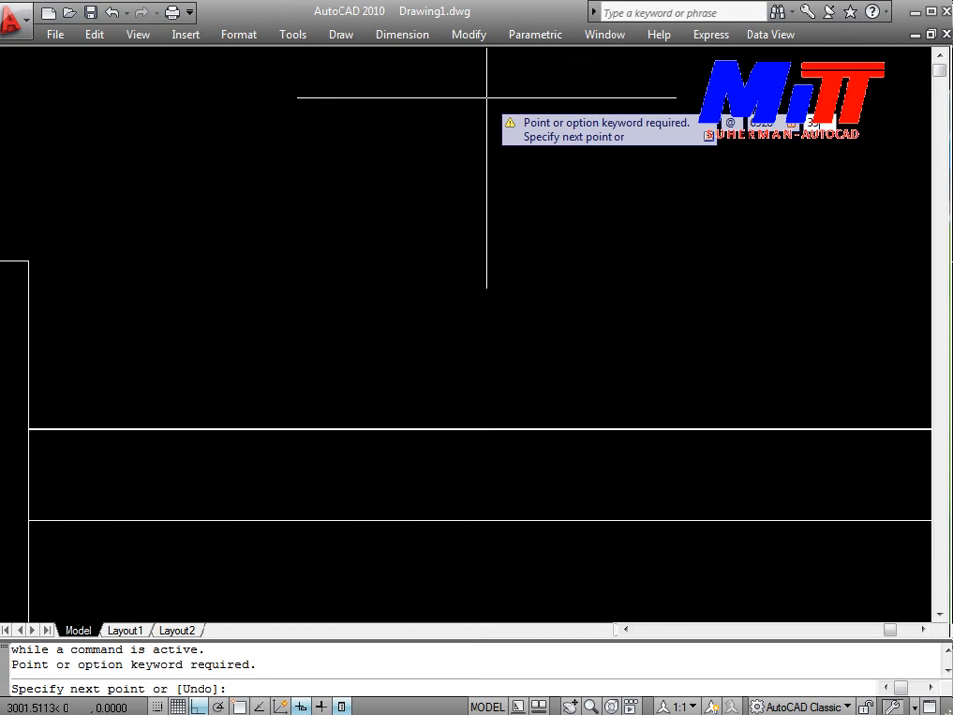
text(@6928<35)
key(Return)
scroll(488, 104, down, 4)
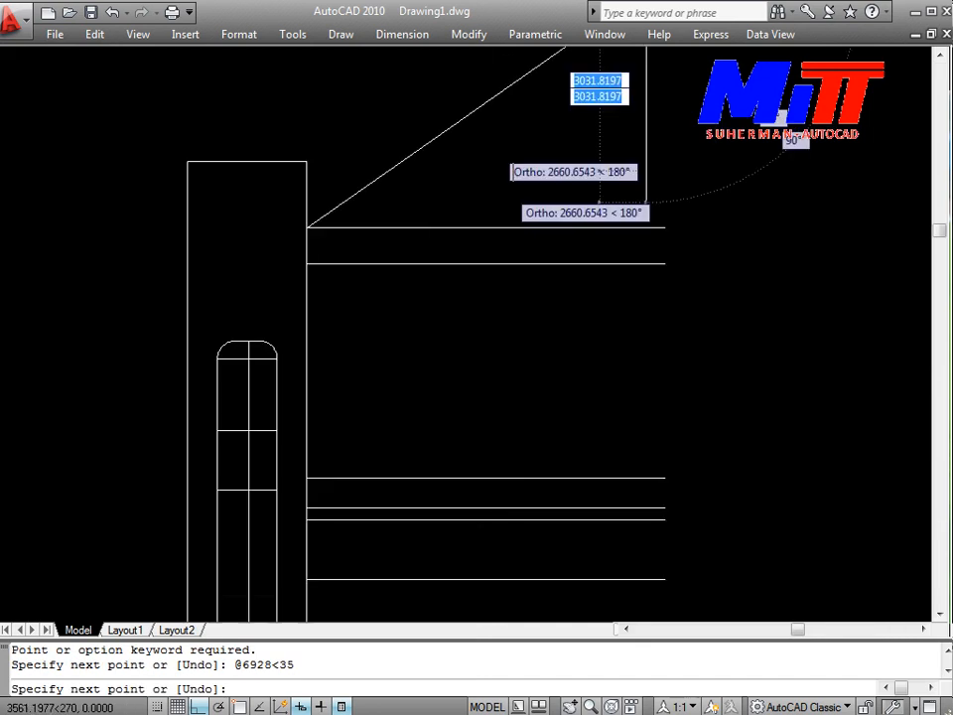
mouse_move(530, 191)
middle_down()
mouse_move(462, 338)
mouse_move(387, 437)
middle_up()
key(Escape)
middle_drag(421, 315, 448, 239)
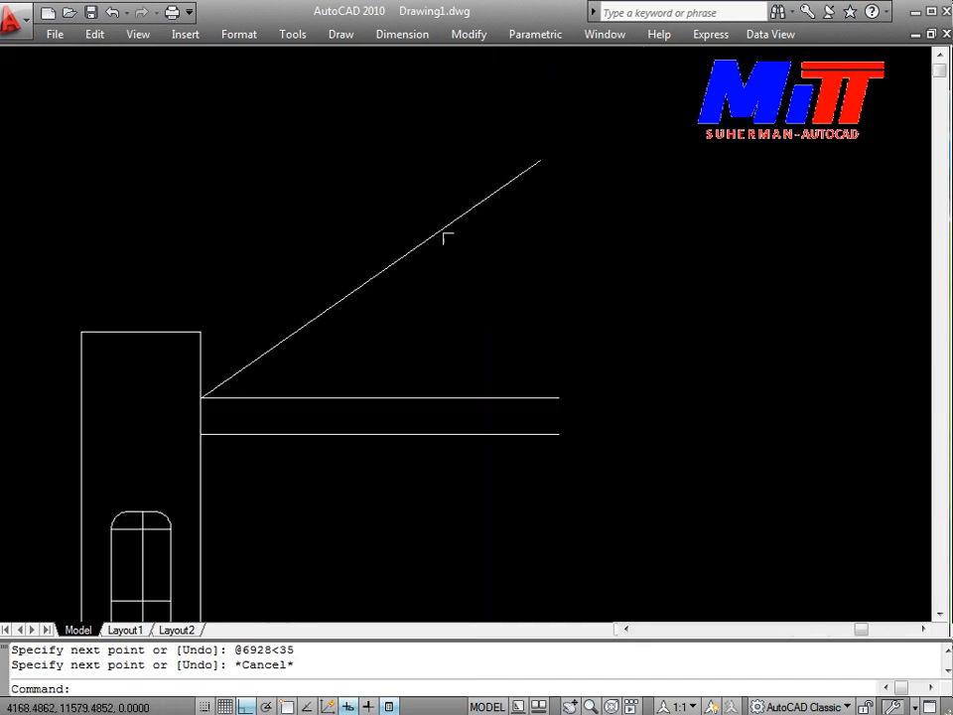
Step: Offset the sloped line by 200 toward its lower side
scroll(450, 241, up, 2)
click(449, 242)
click(405, 178)
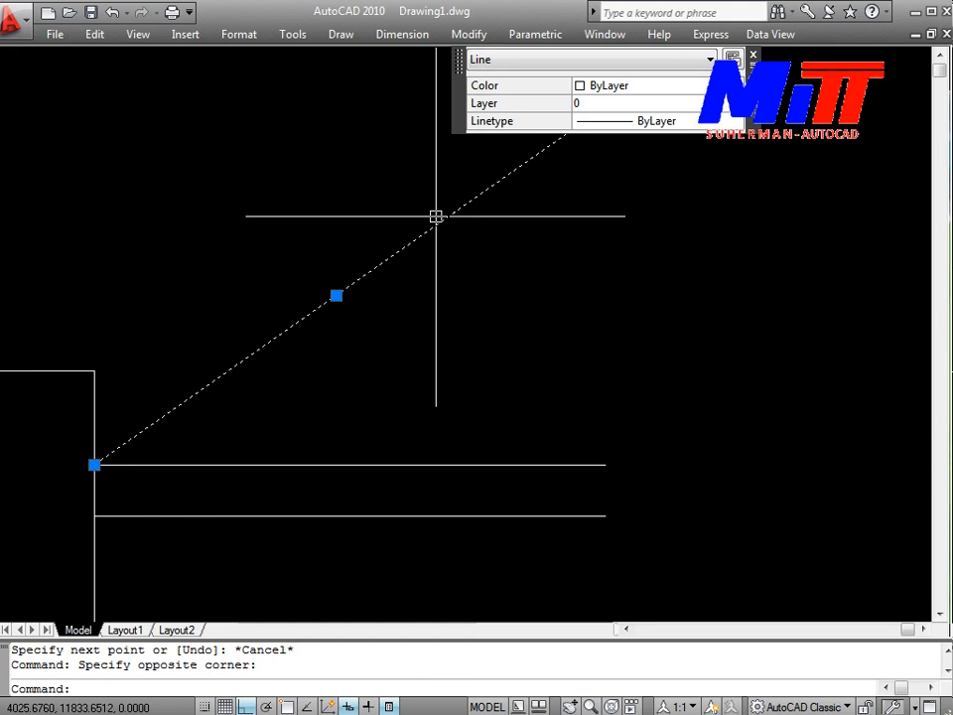
key(Escape)
text(o)
key(Return)
text(200)
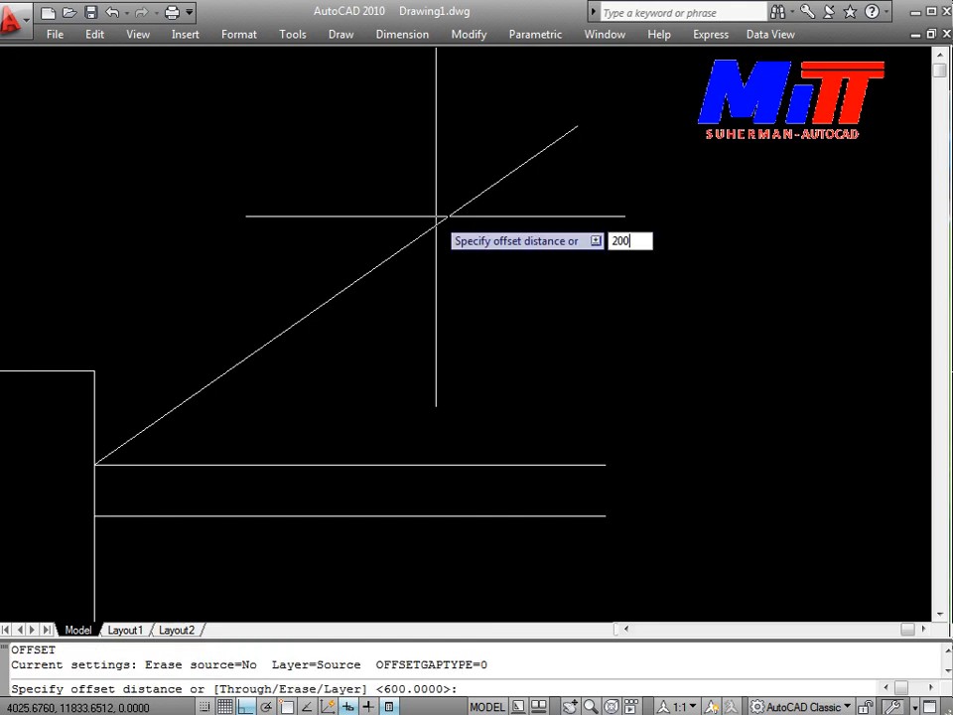
key(Return)
click(436, 224)
click(445, 275)
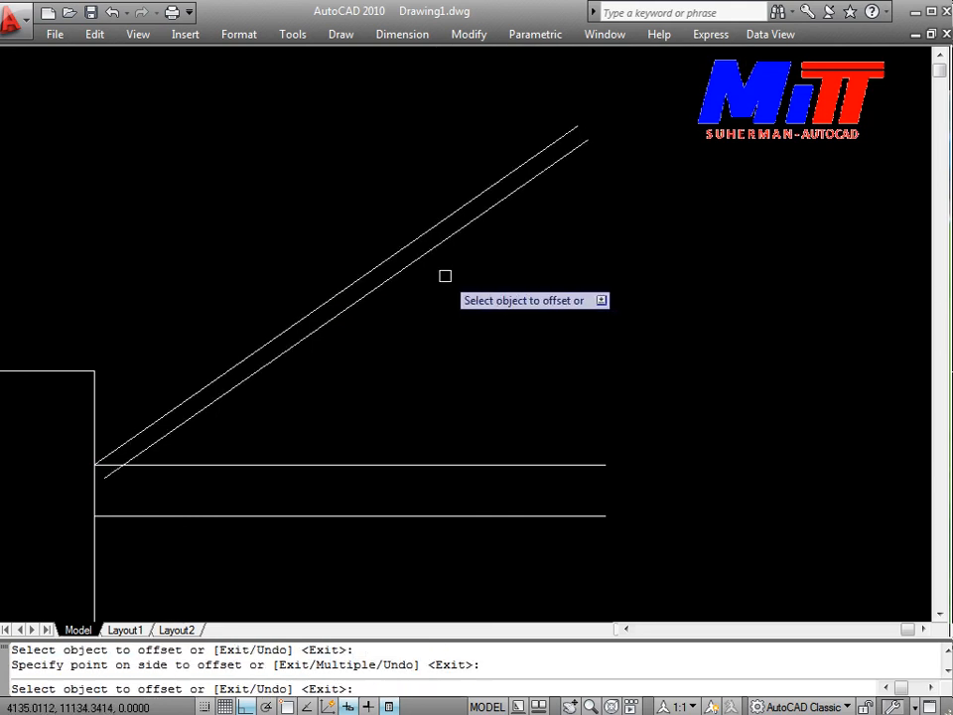
Step: Offset the highest horizontal line, where the slope starts, upward by 200
click(393, 463)
click(381, 423)
key(Escape)
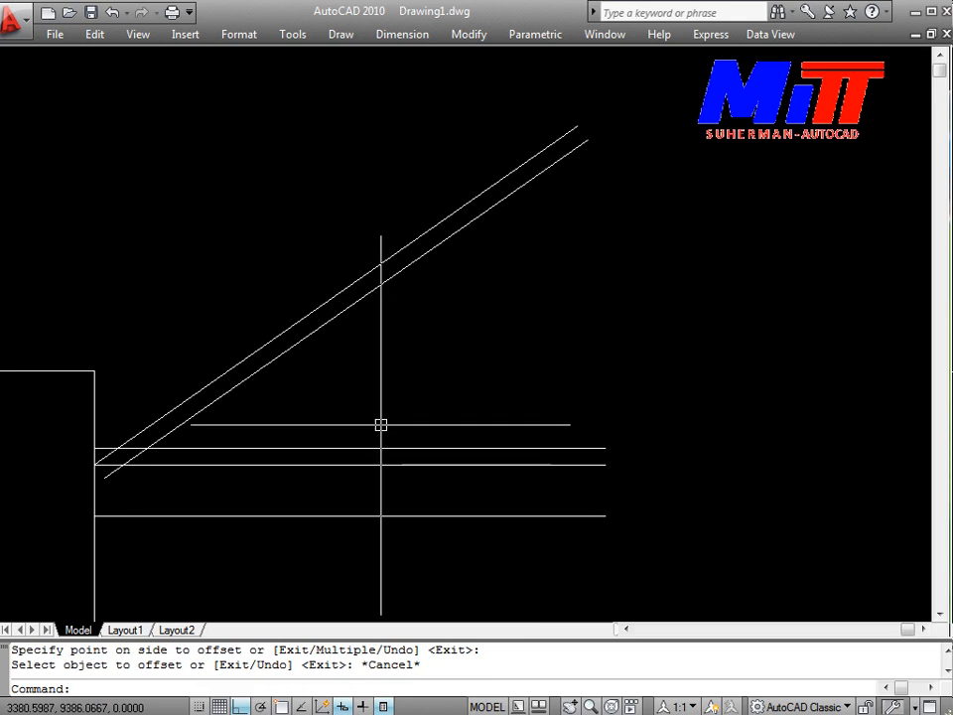
Step: Trim the lower sloped line's tail below the horizontal it crosses, and the new horizontal's piece between the two slopes
text(tr)
key(Return)
key(Return)
scroll(64, 470, up, 6)
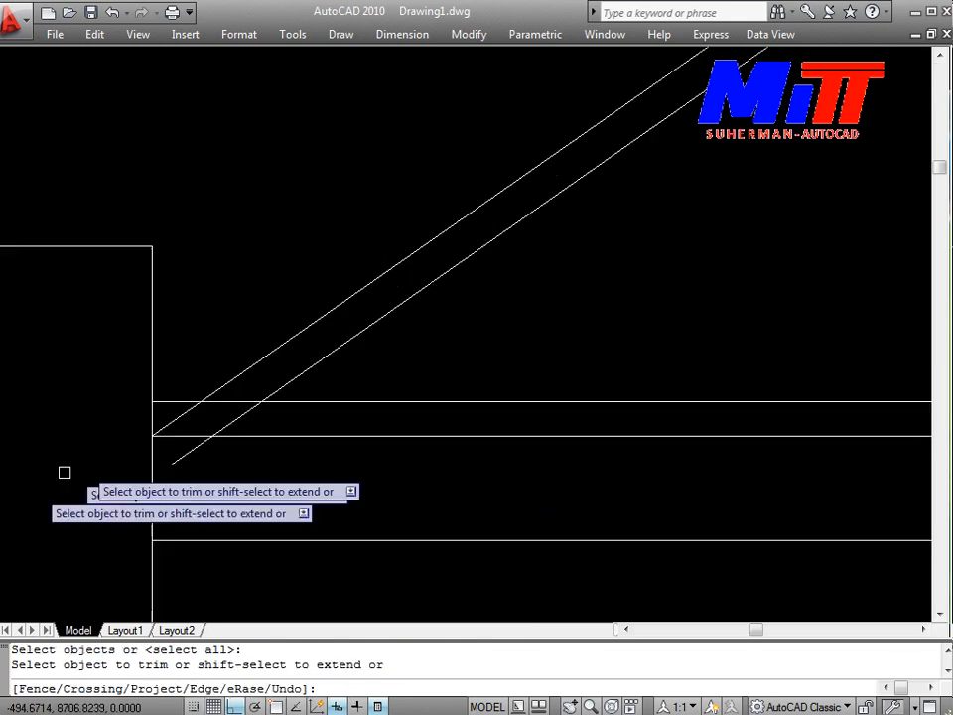
click(222, 483)
click(170, 440)
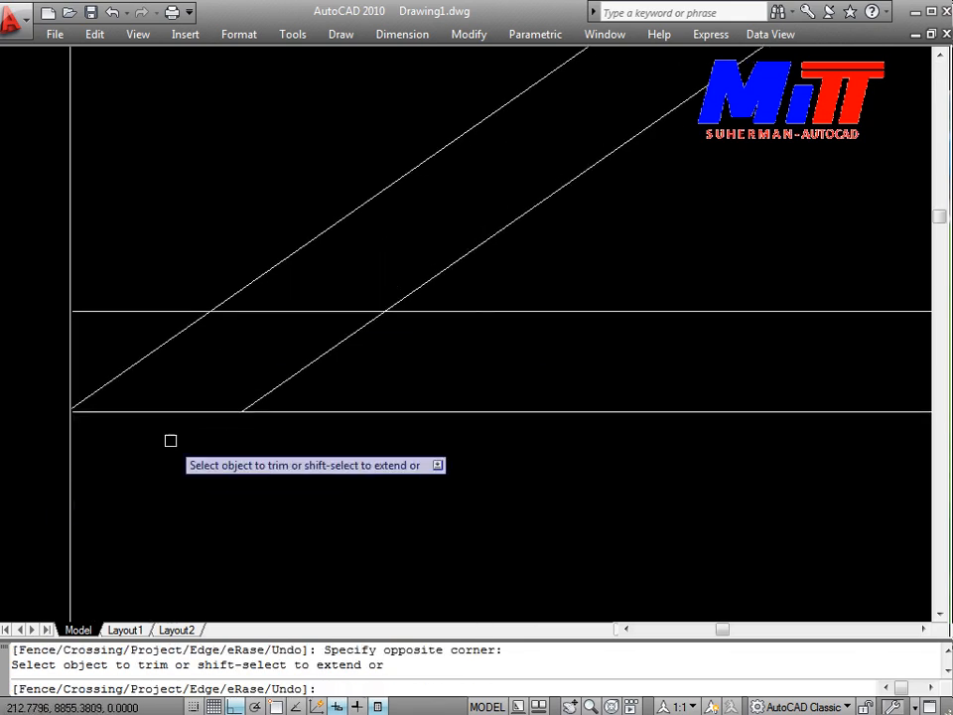
click(280, 308)
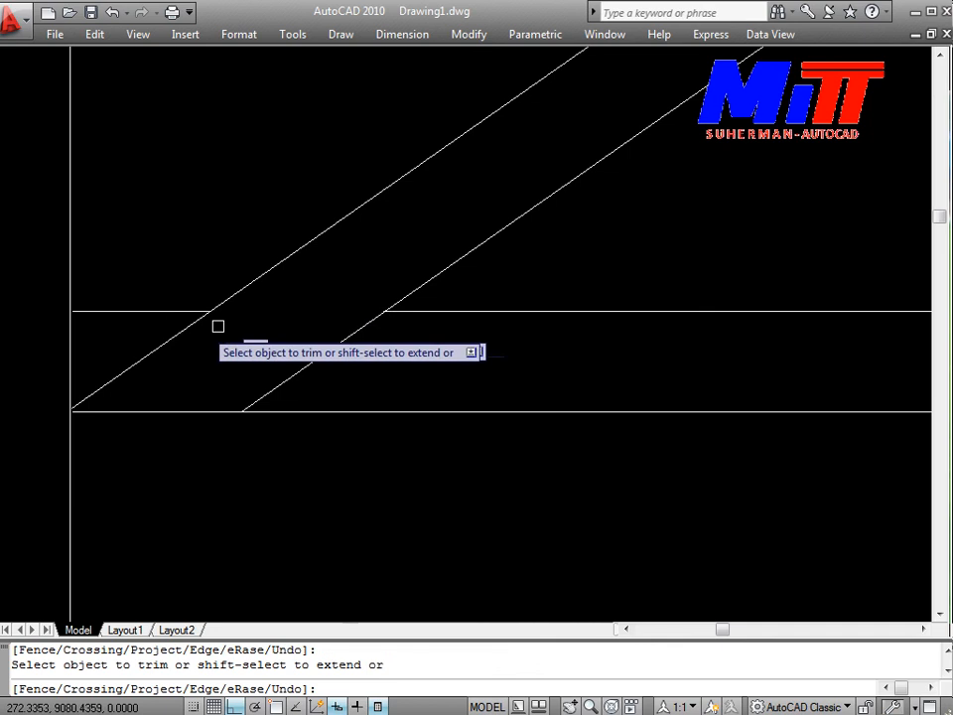
click(165, 421)
click(163, 420)
scroll(213, 368, down, 6)
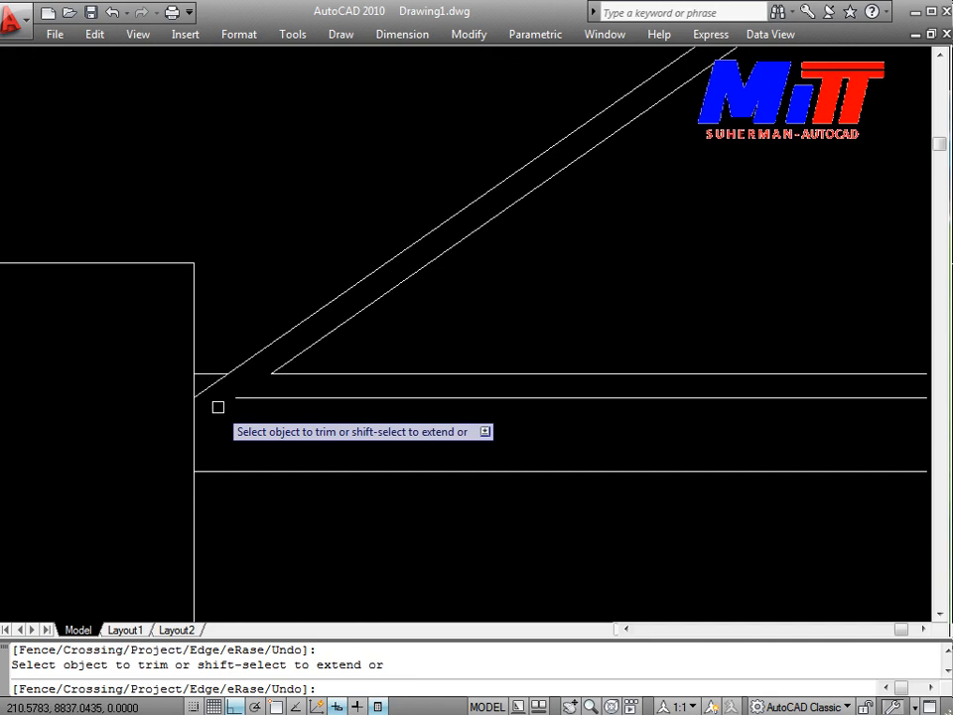
key(ctrl+z)
scroll(221, 402, up, 6)
key(ctrl+z)
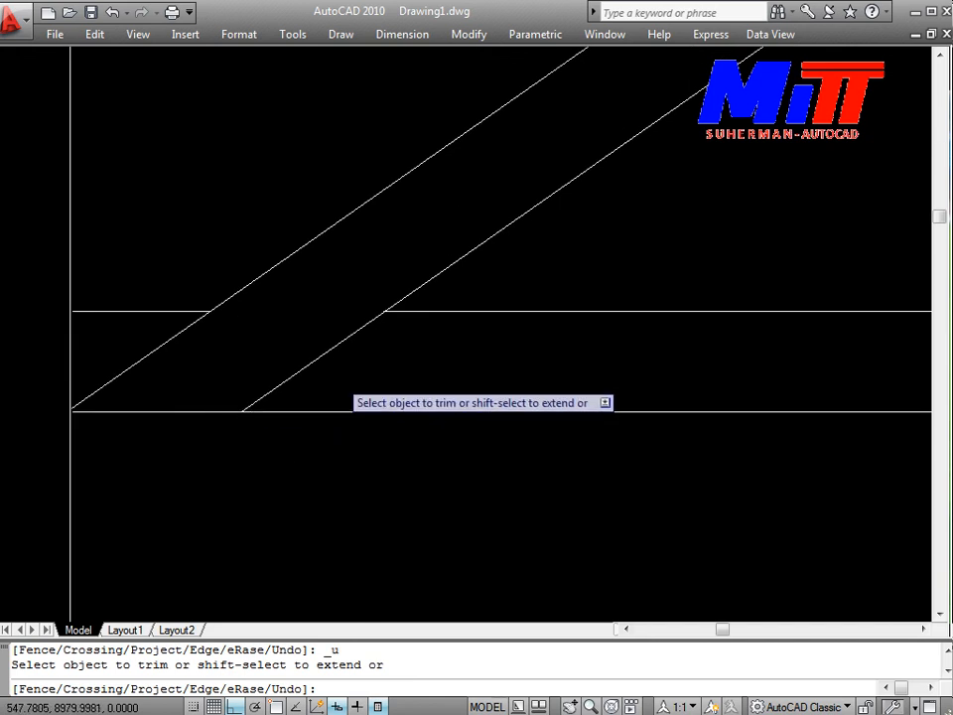
Step: Trim the lower sloped line between the two upper horizontals and erase the leftover horizontal stub beside the rectangle
click(337, 378)
click(292, 341)
key(Escape)
click(141, 312)
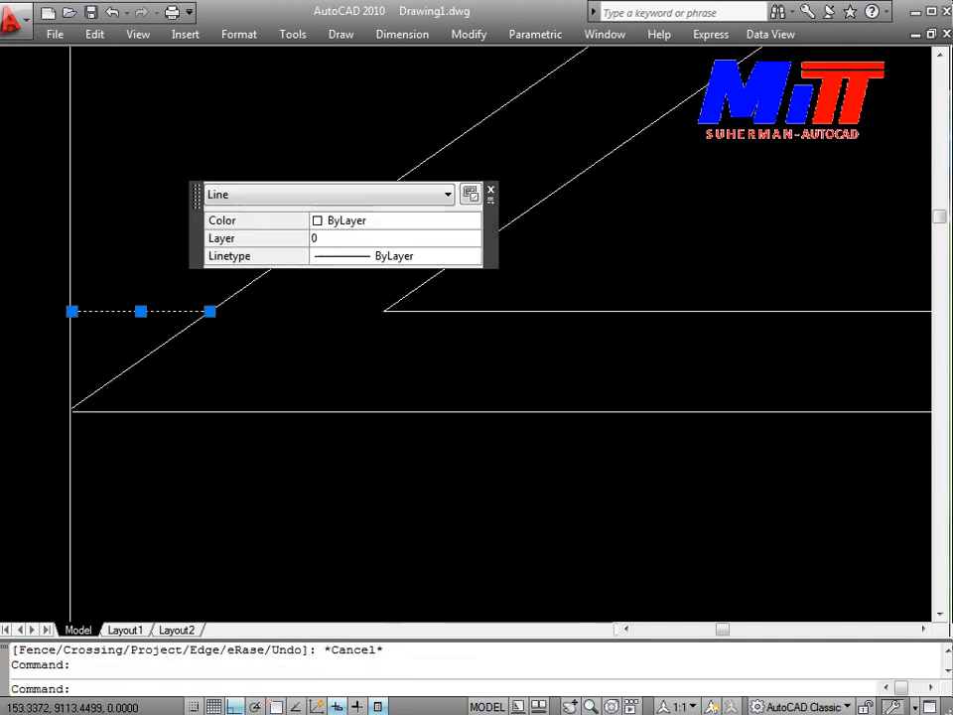
text(e)
key(Return)
scroll(341, 505, down, 3)
scroll(334, 274, down, 5)
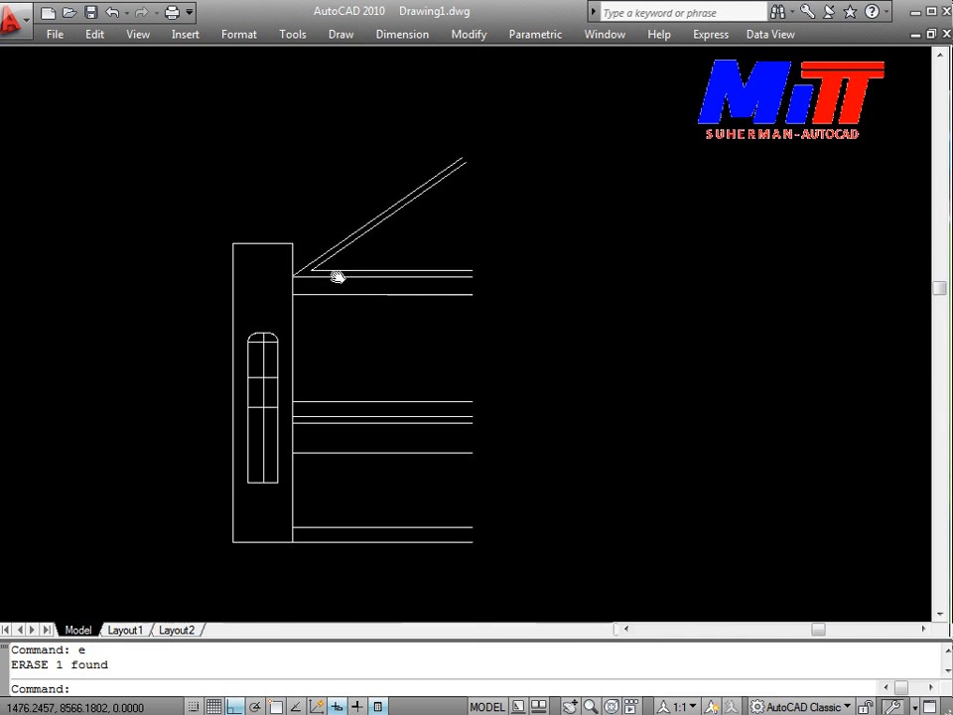
scroll(344, 324, up, 6)
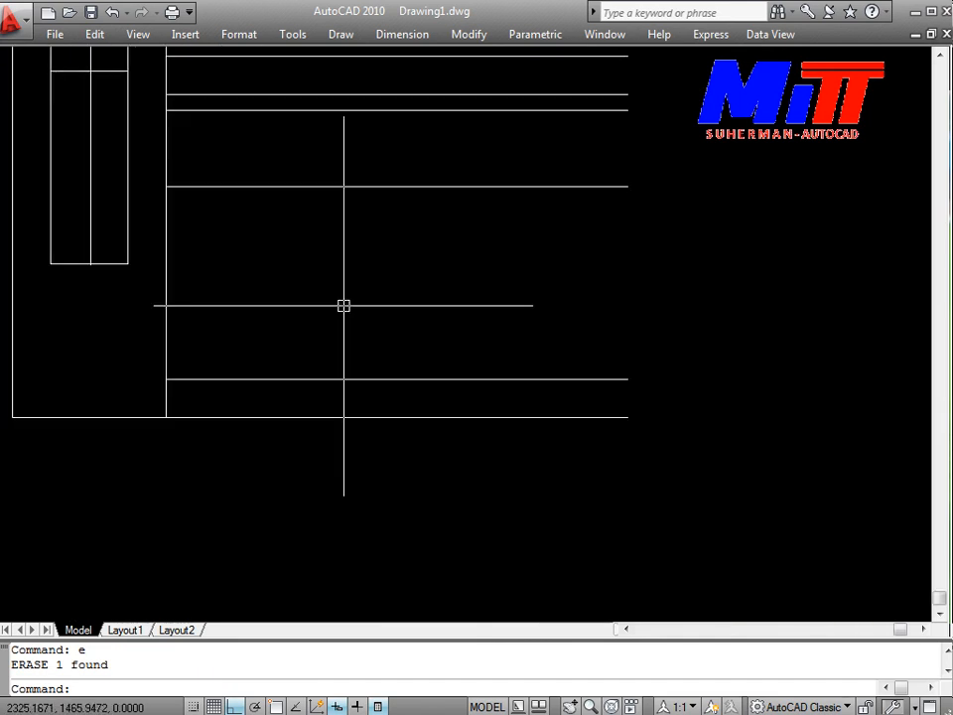
text(a)
key(Escape)
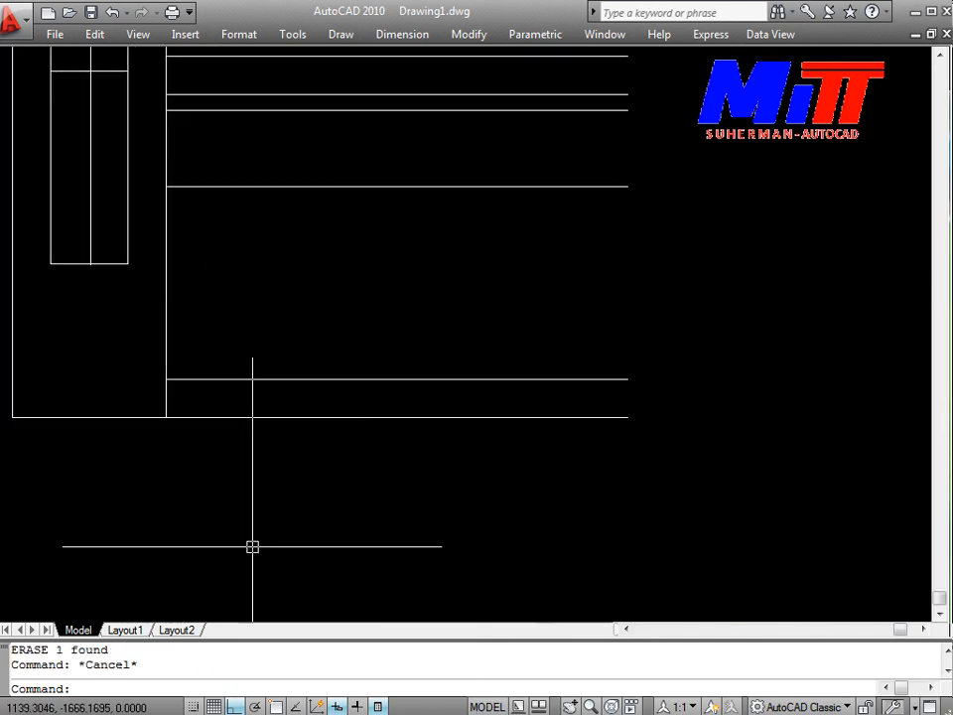
click(140, 490)
click(14, 343)
key(Escape)
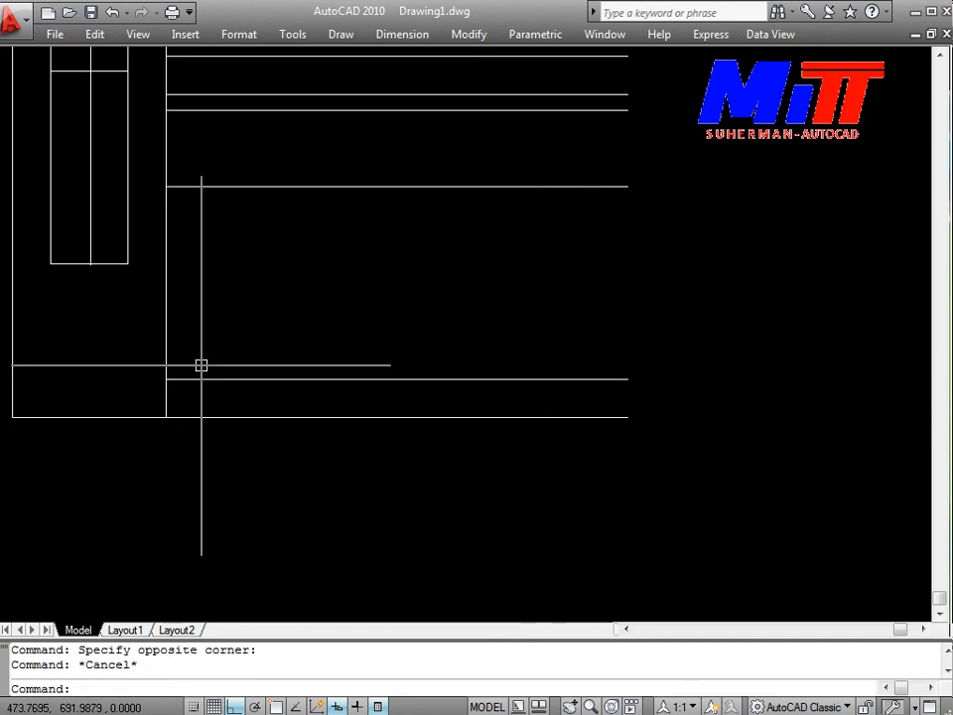
Step: Offset the rectangle's edge that adjoins the horizontal lines by 2000 into the adjoining section
text(o)
key(Return)
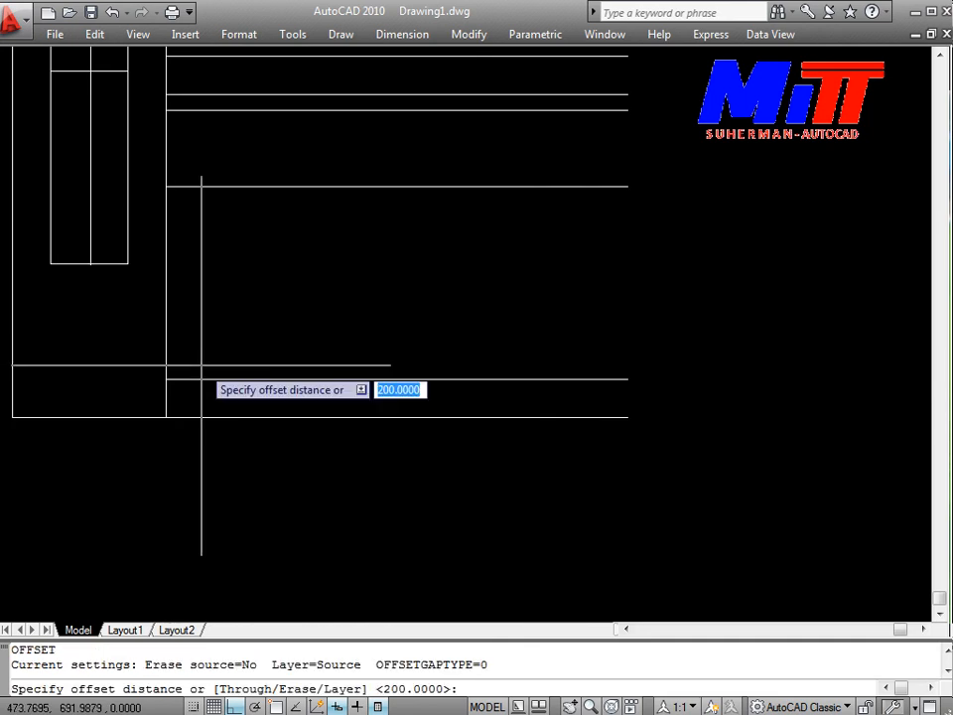
text(2000)
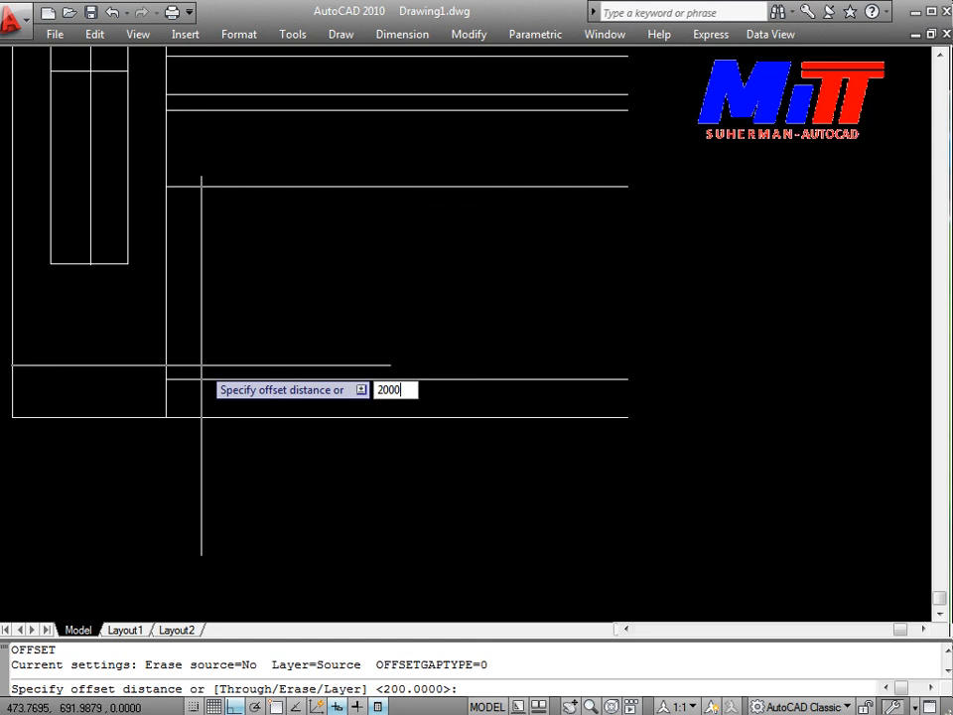
key(Return)
click(165, 296)
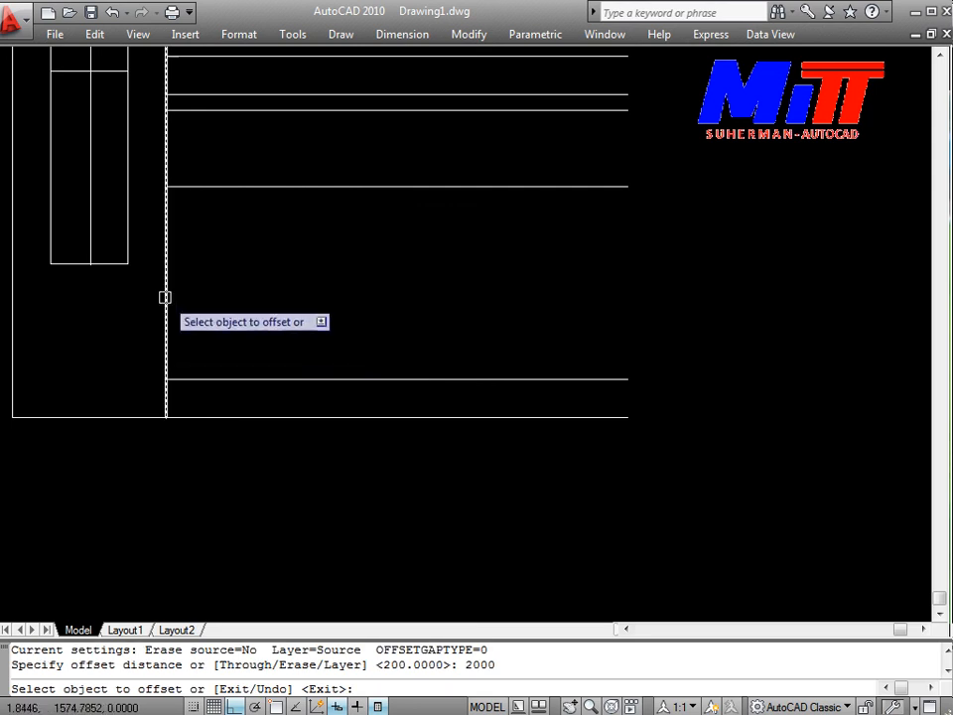
click(238, 318)
key(Escape)
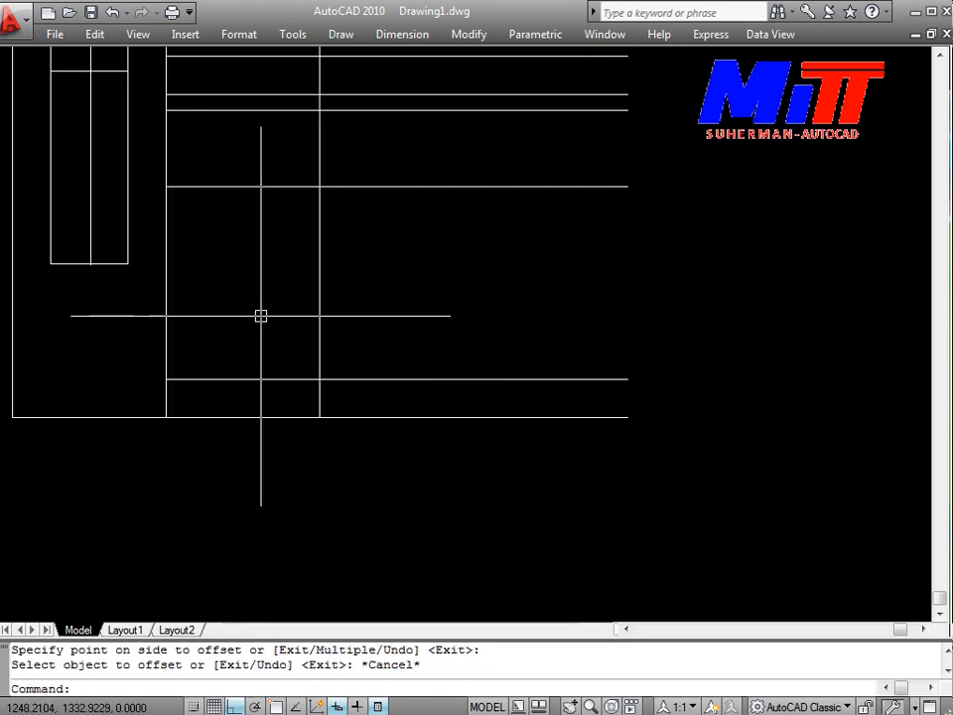
Step: Offset the new vertical line by 1000 away from the rectangle, and repeat the offset from the resulting line
text(o)
key(Return)
text(100)
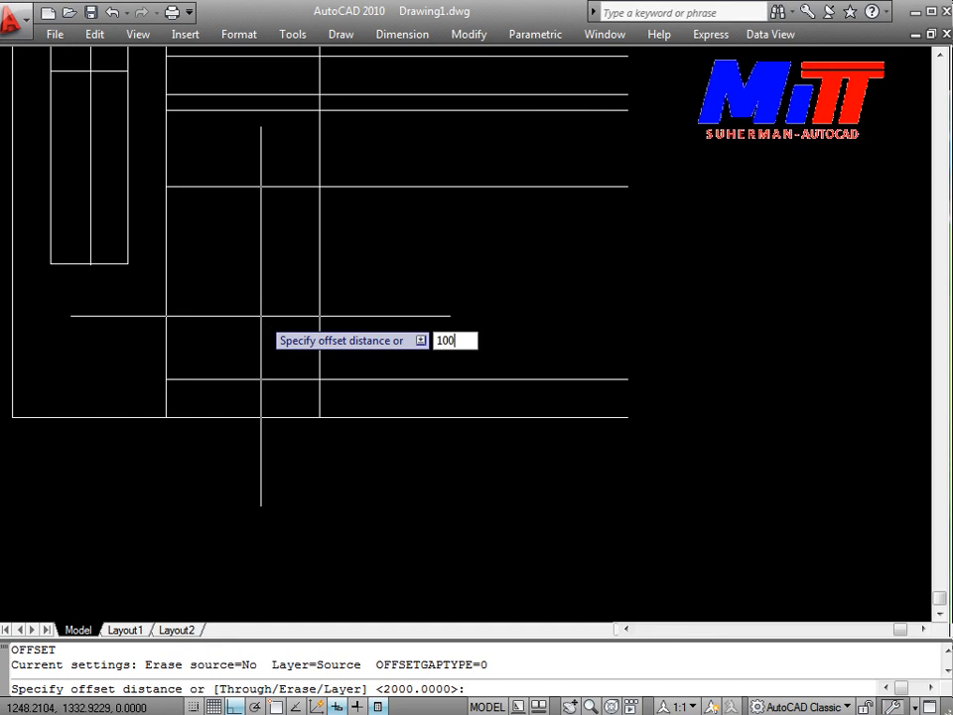
text(0)
key(Return)
click(318, 326)
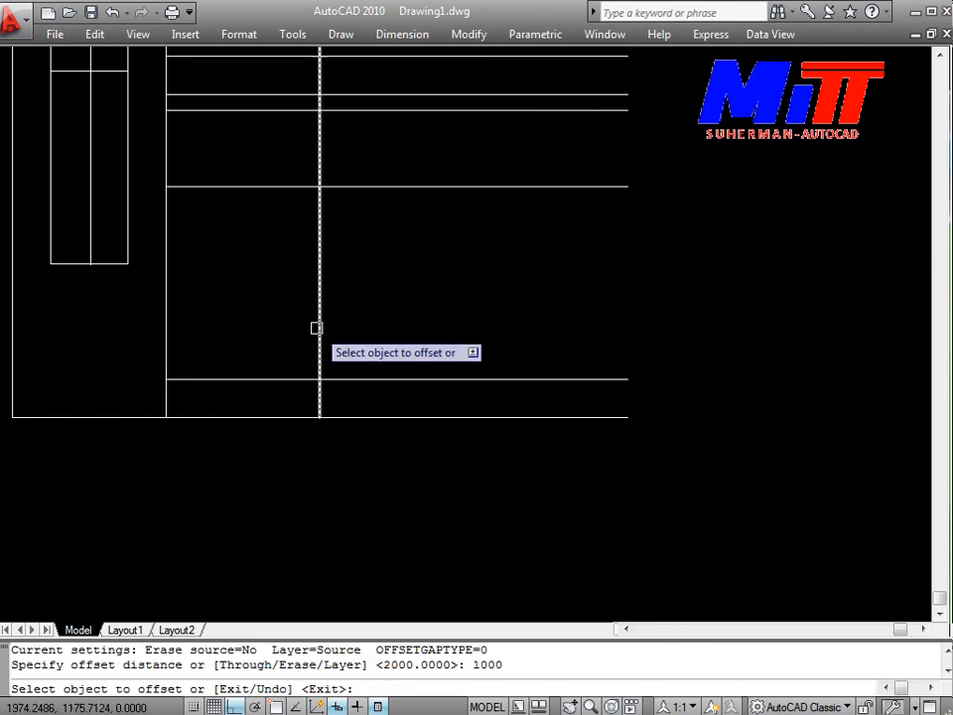
click(328, 333)
click(397, 332)
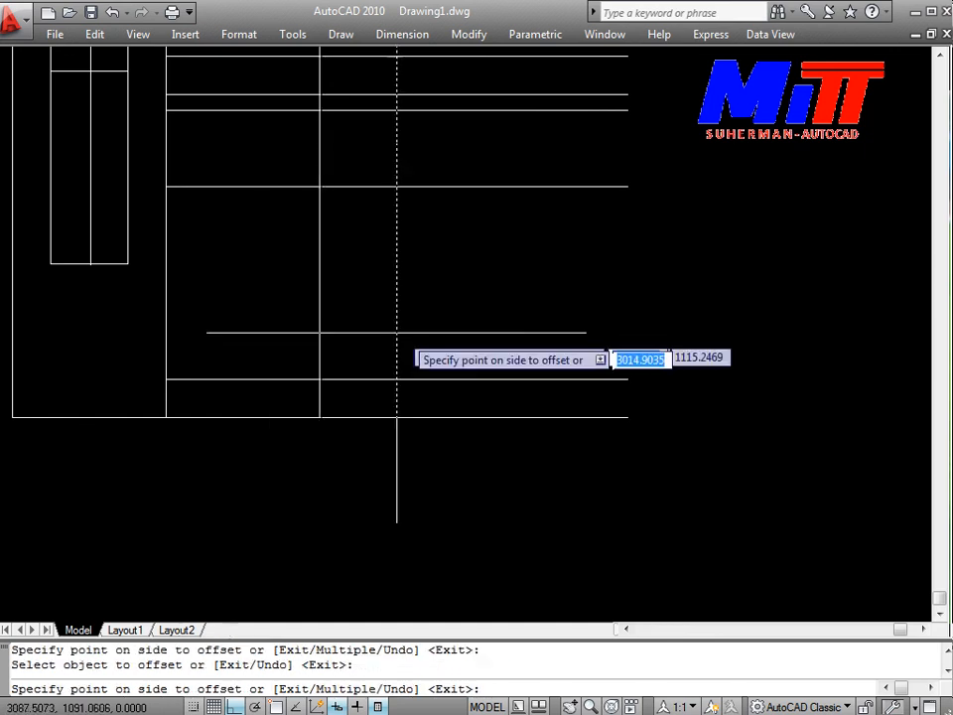
click(449, 340)
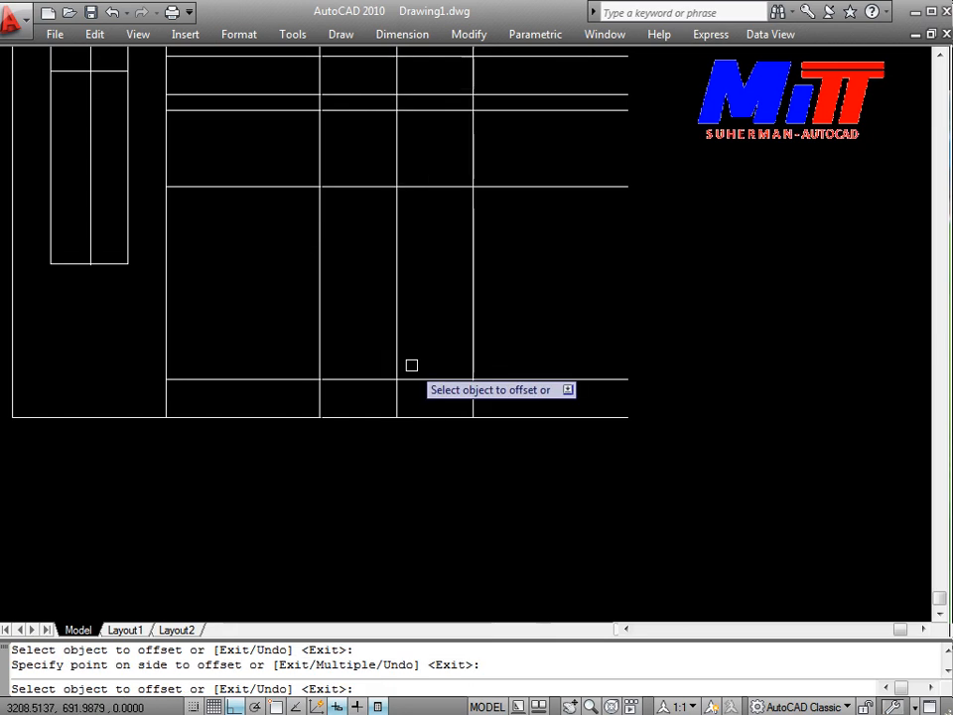
key(Escape)
Step: Offset the vertical line farthest from the rectangle outward by another 1000
mouse_move(515, 409)
middle_down()
mouse_move(530, 423)
mouse_move(212, 489)
mouse_move(283, 489)
middle_up()
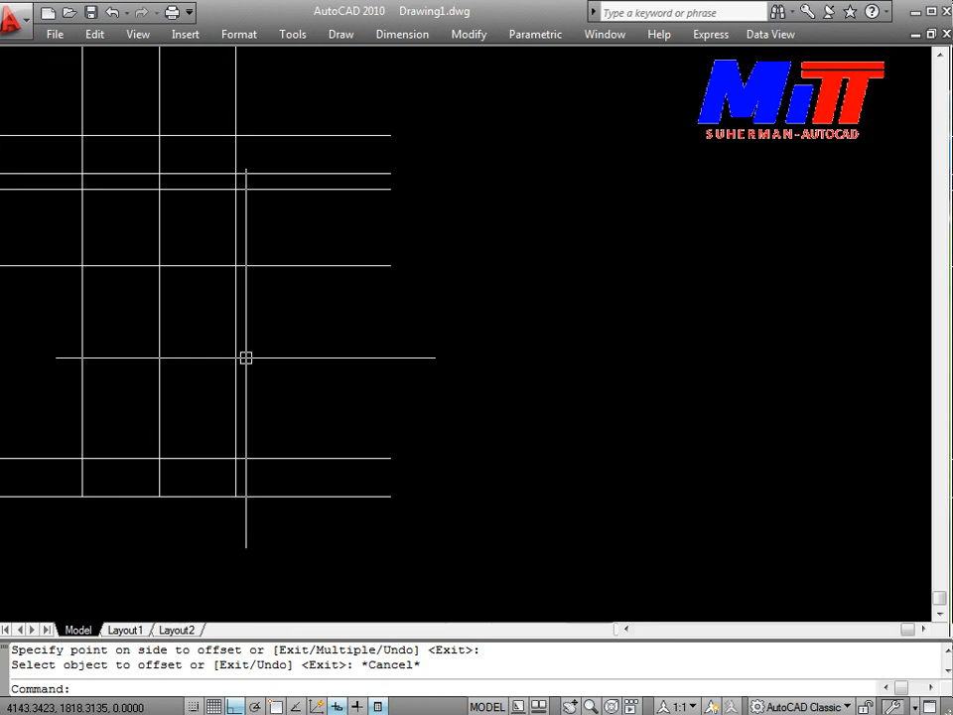
text(o)
key(Return)
text(100)
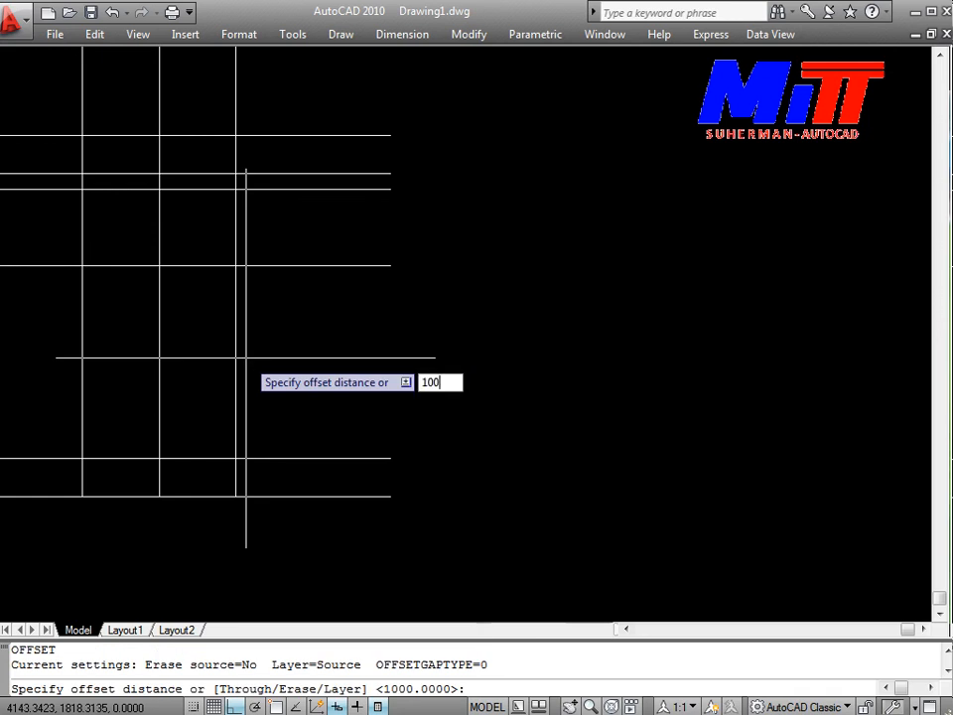
text(0)
key(Return)
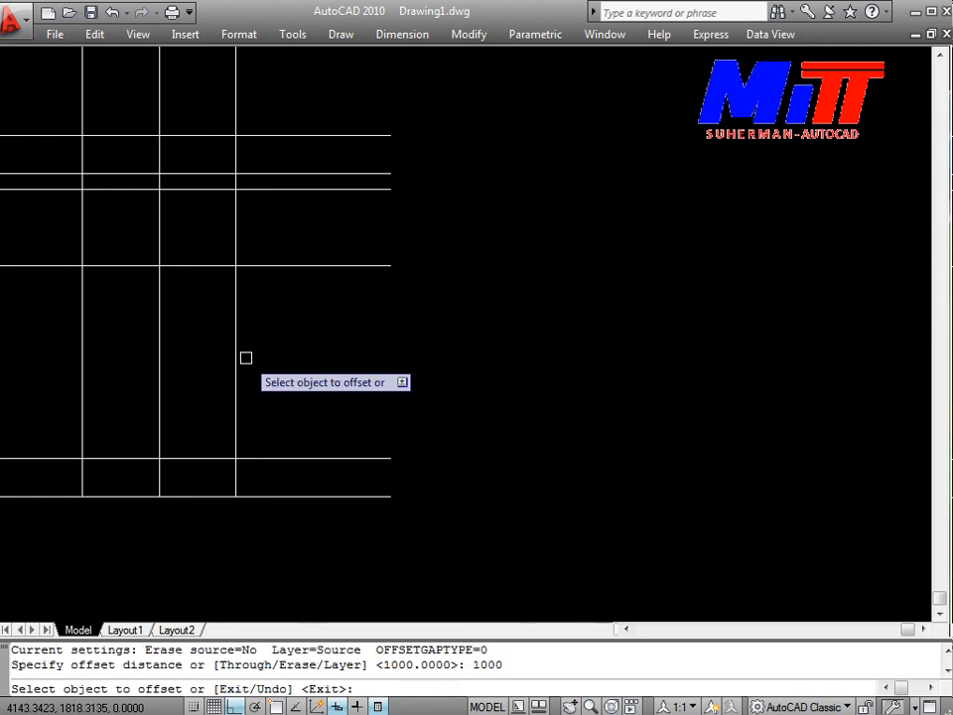
click(235, 349)
click(364, 352)
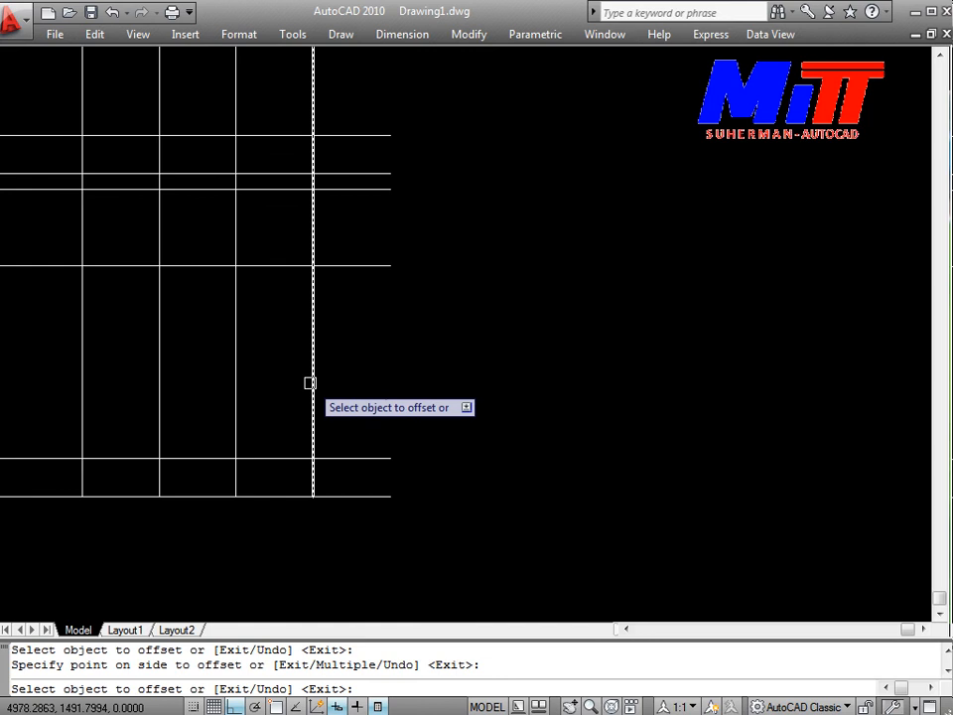
scroll(309, 382, down, 3)
key(Escape)
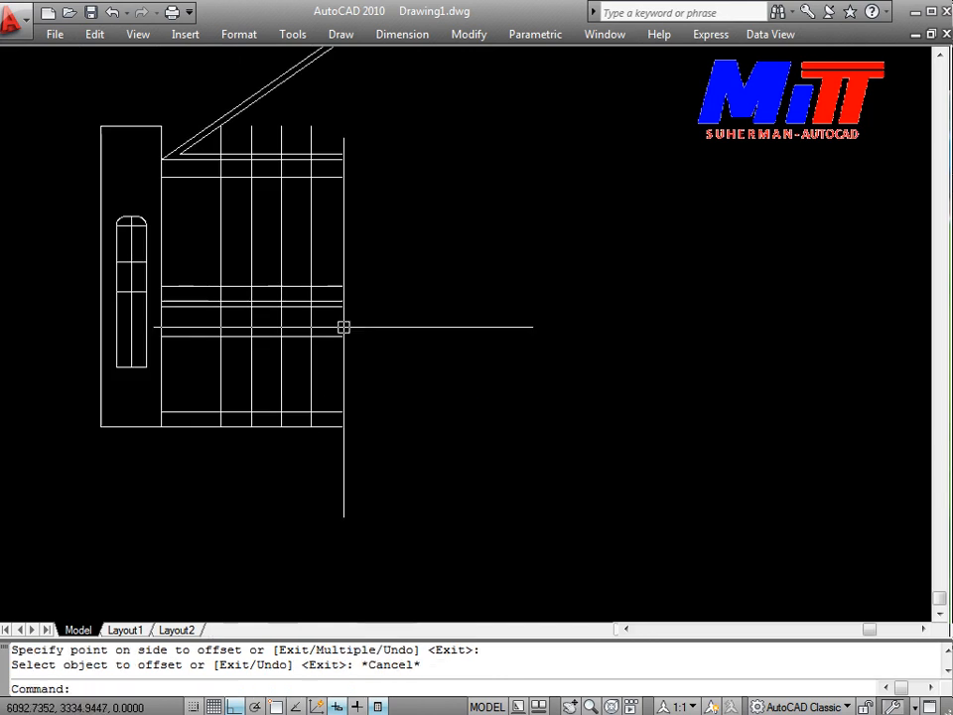
Step: Trim off the ends of the four vertical gridlines that extend above the upper pair of horizontal lines
scroll(342, 326, up, 3)
scroll(318, 338, down, 2)
scroll(398, 473, down, 4)
scroll(374, 388, up, 5)
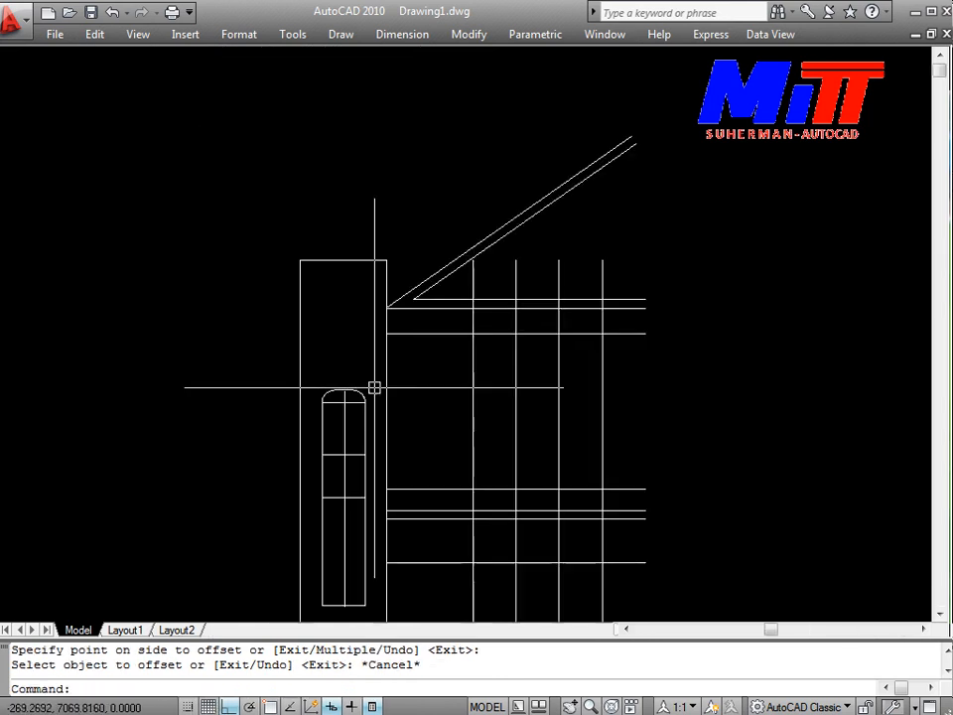
text(tr)
key(Return)
key(Return)
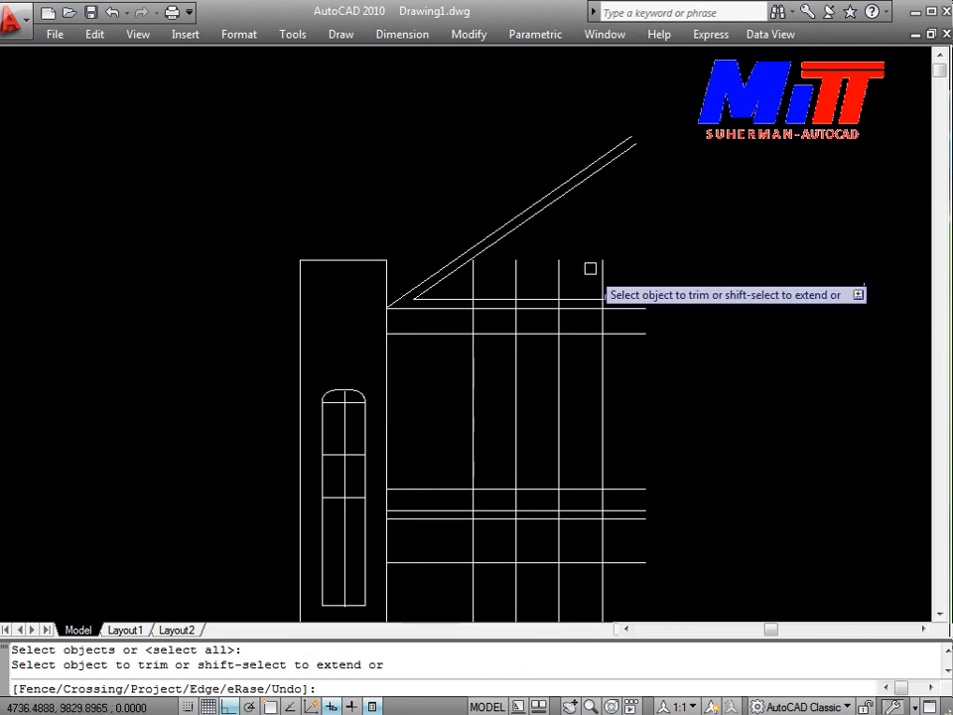
scroll(592, 271, up, 4)
click(653, 307)
click(268, 205)
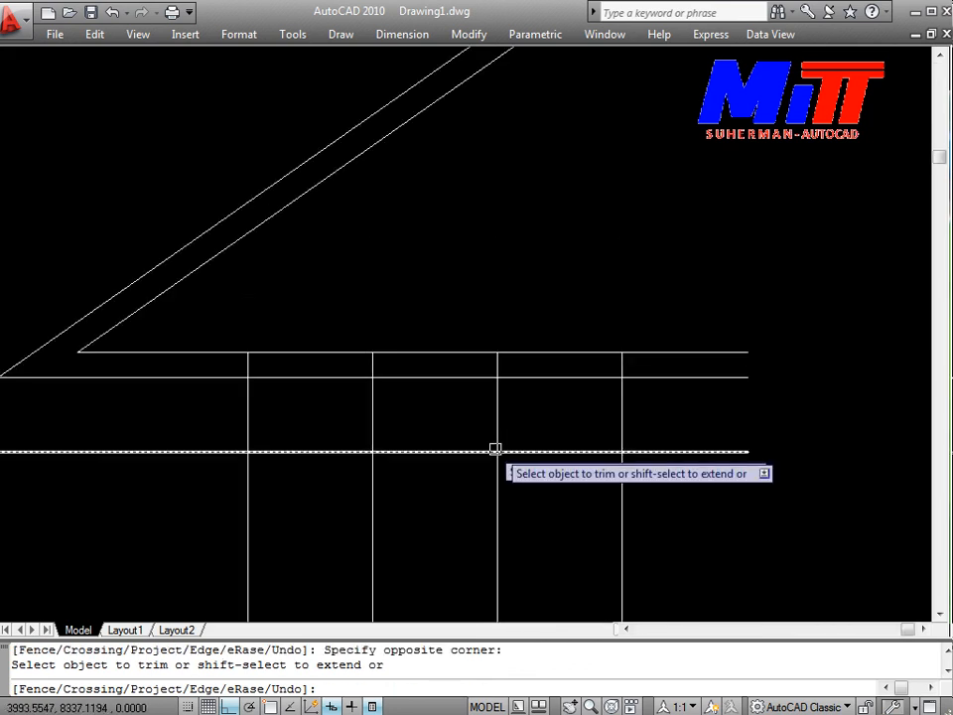
Step: Trim the four vertical gridlines between the upper horizontal pair and the horizontal line just below it
middle_drag(495, 449, 466, 341)
scroll(557, 352, up, 2)
click(625, 313)
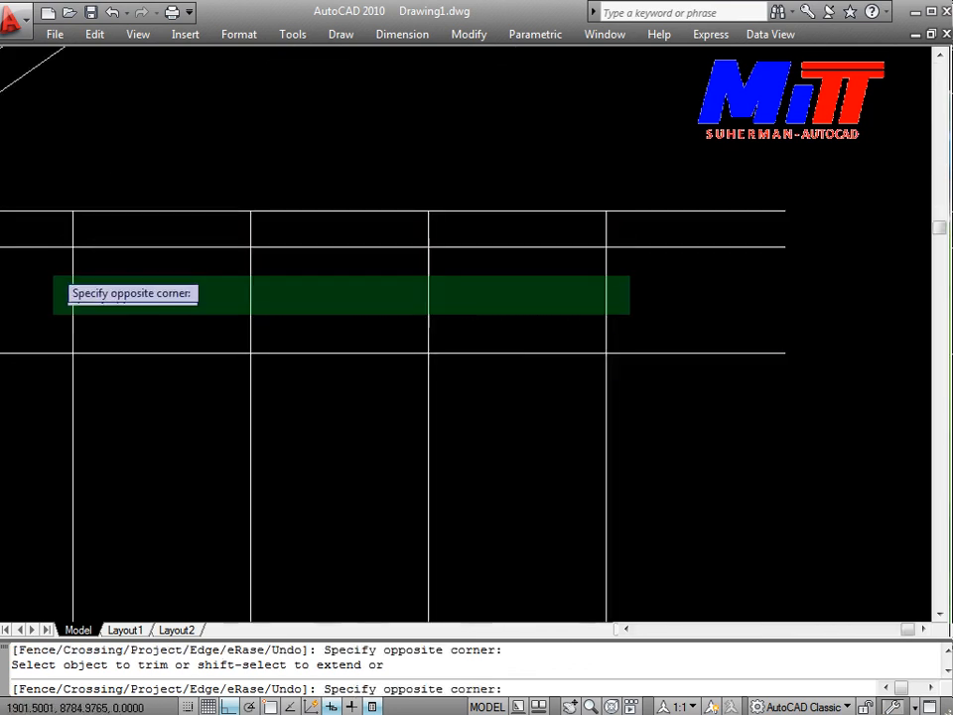
click(53, 275)
scroll(581, 447, down, 2)
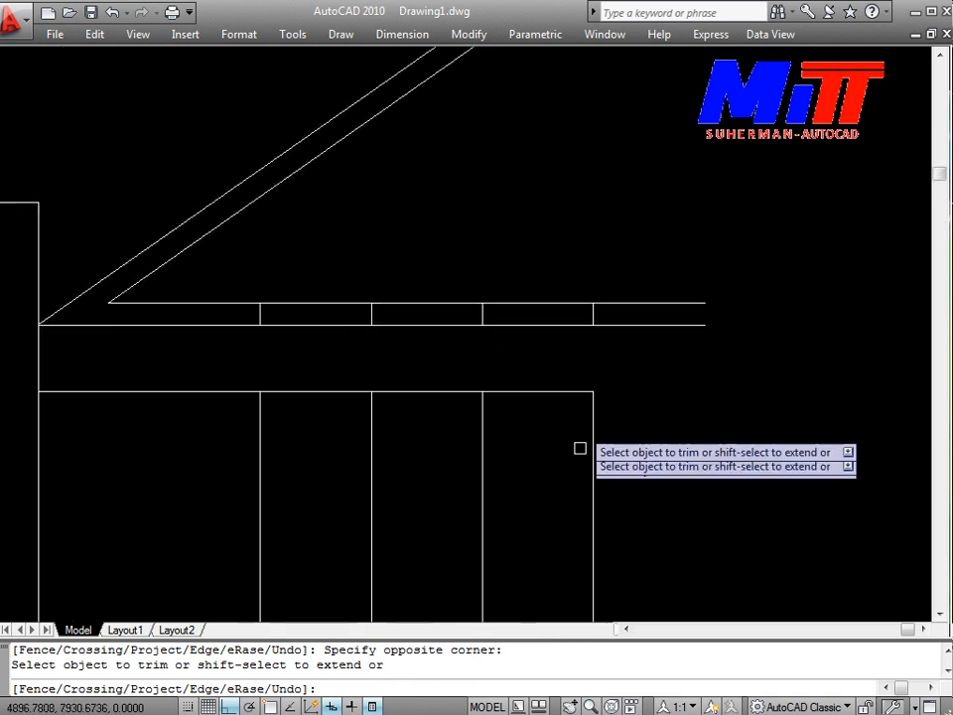
Step: Trim the upper window's head line on both sides of the window and the outermost vertical beside the window
middle_drag(581, 447, 587, 225)
click(532, 222)
click(509, 154)
click(677, 436)
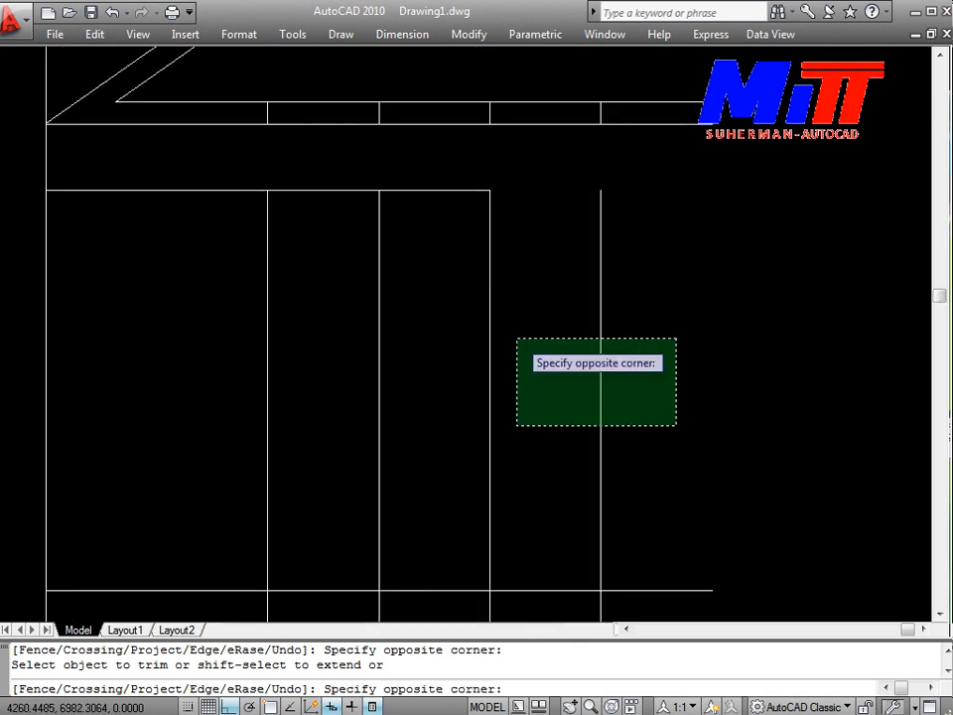
click(521, 344)
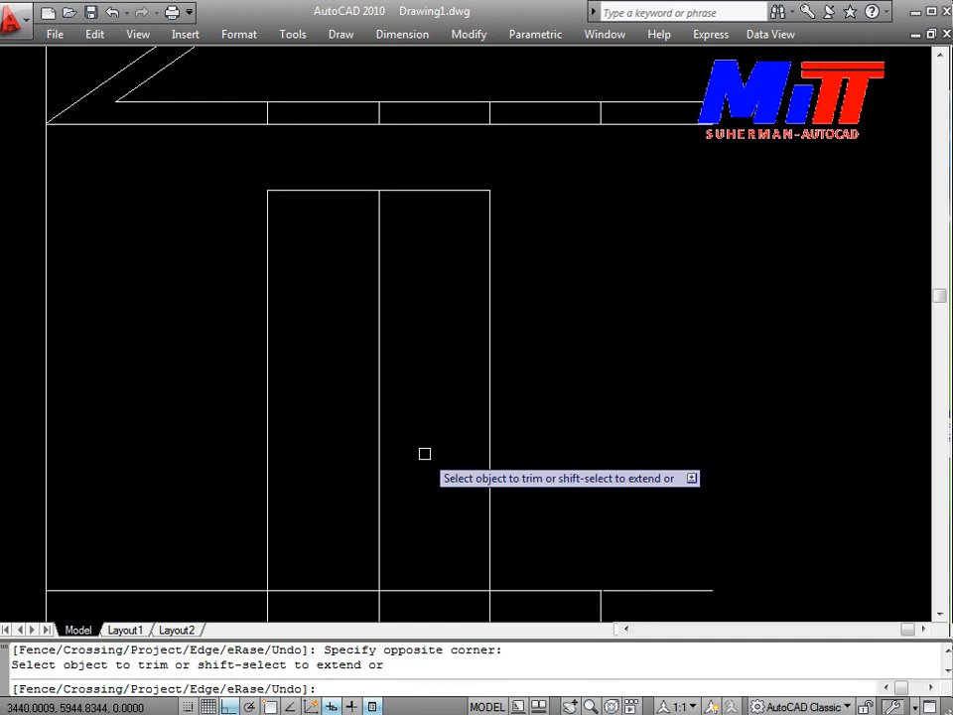
Step: Trim the verticals between the upper window's sill line and the mid-height pair, and the sill line beyond the window's sides
middle_drag(532, 563, 553, 356)
click(551, 413)
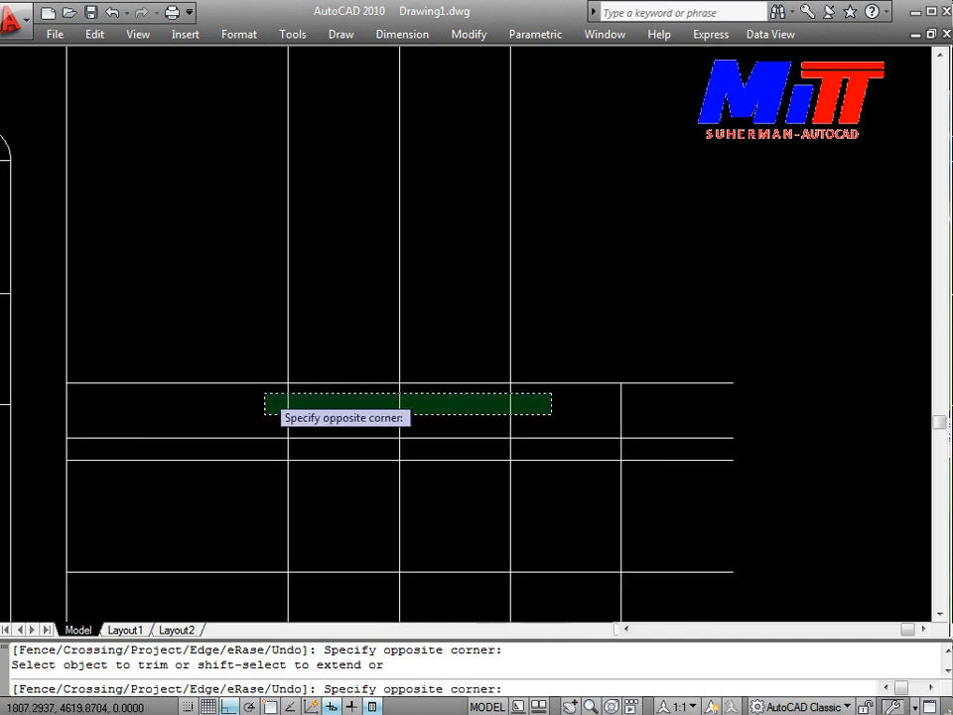
click(265, 392)
click(241, 391)
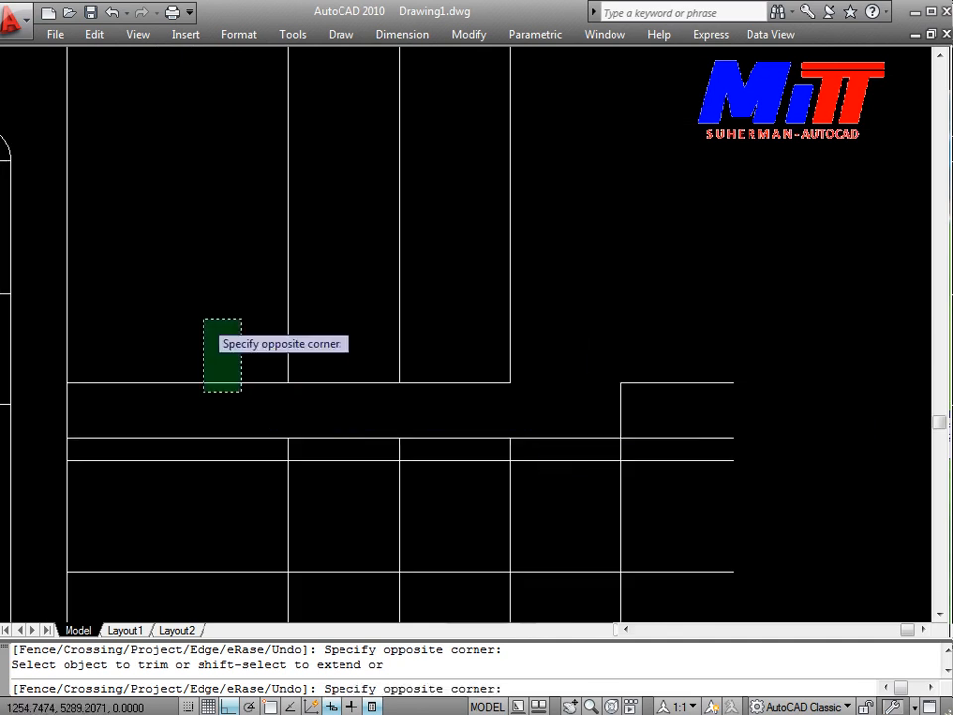
click(204, 319)
scroll(598, 437, up, 2)
click(670, 415)
click(613, 332)
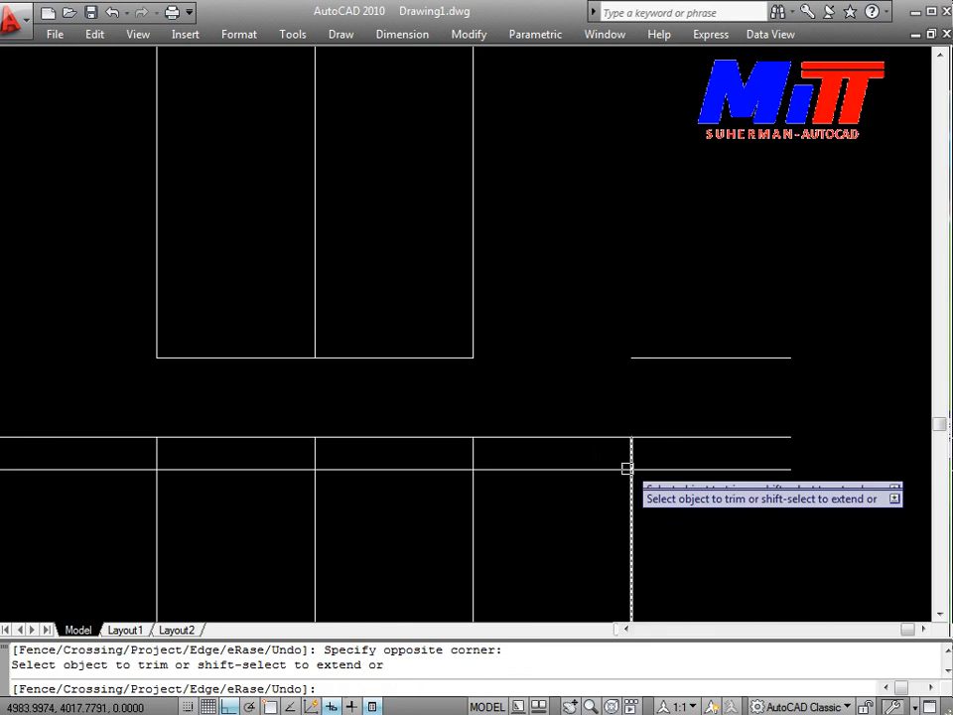
Step: Trim the three inner verticals between the mid-height pair and the lower window's head line, and that line beside the tall rectangle
middle_drag(628, 466, 609, 47)
scroll(533, 317, down, 3)
scroll(488, 188, up, 2)
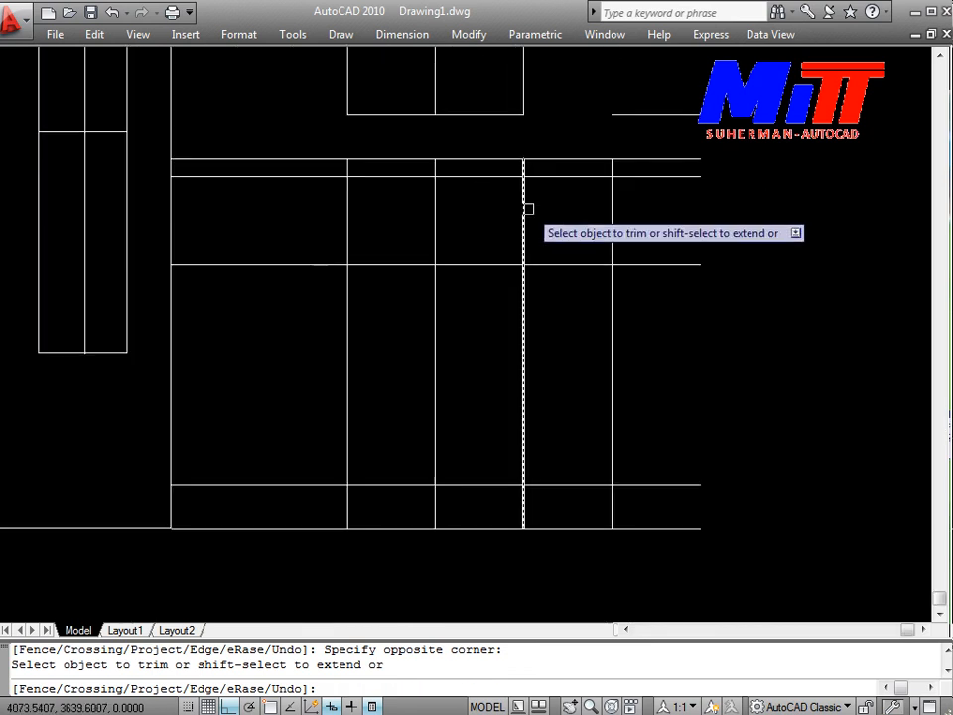
click(297, 198)
click(277, 357)
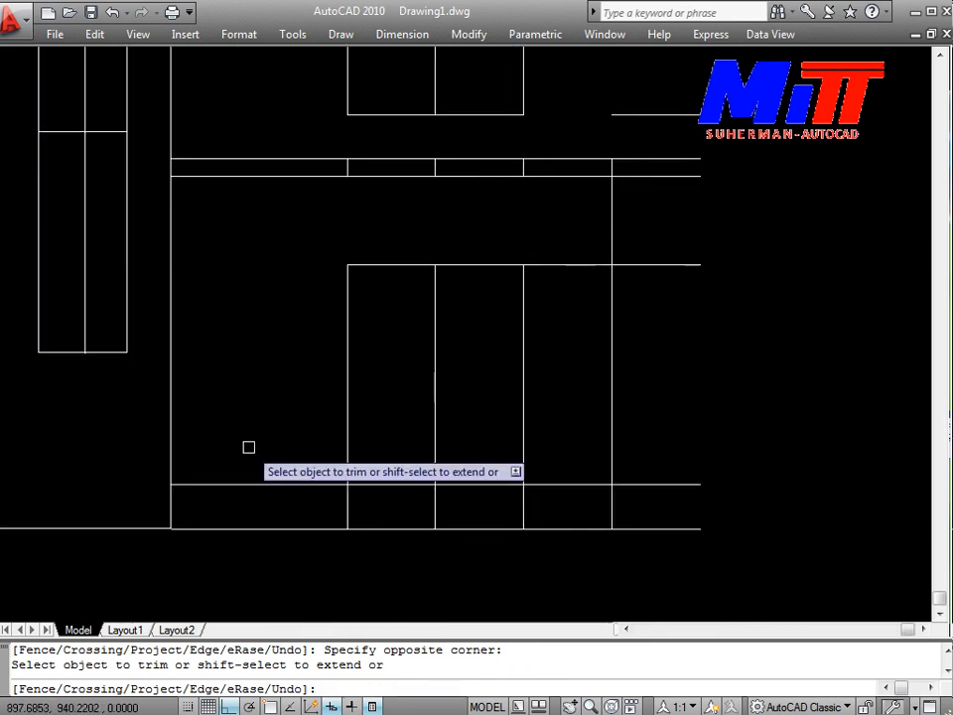
click(265, 393)
click(260, 483)
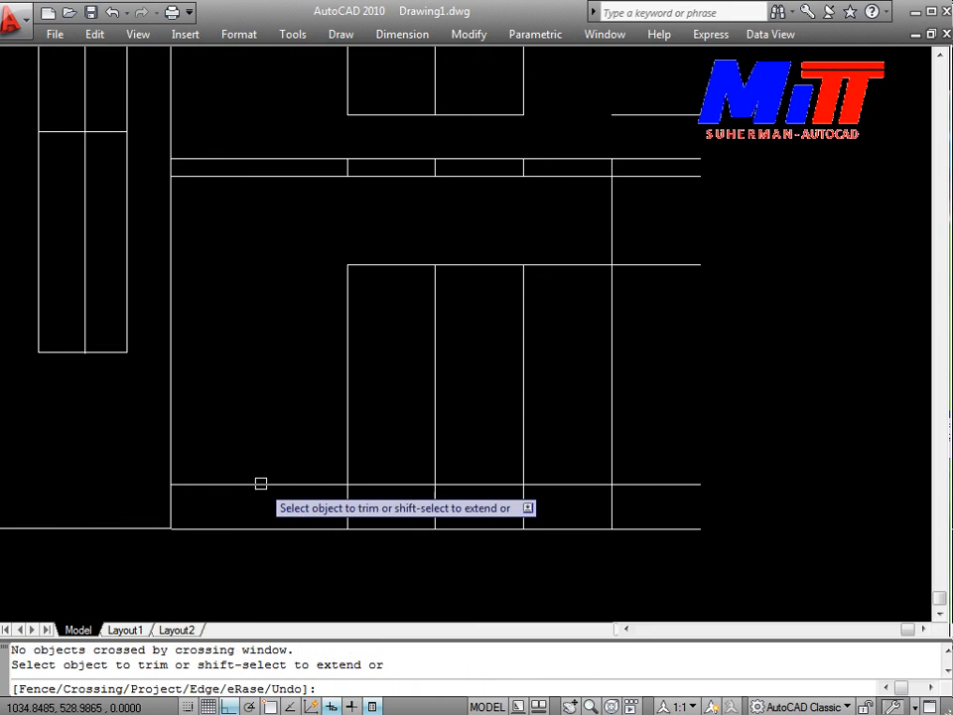
Step: Close the lower window by trimming the verticals below its sill and the head and sill lines beyond its sides
click(554, 504)
click(334, 497)
click(333, 497)
click(318, 478)
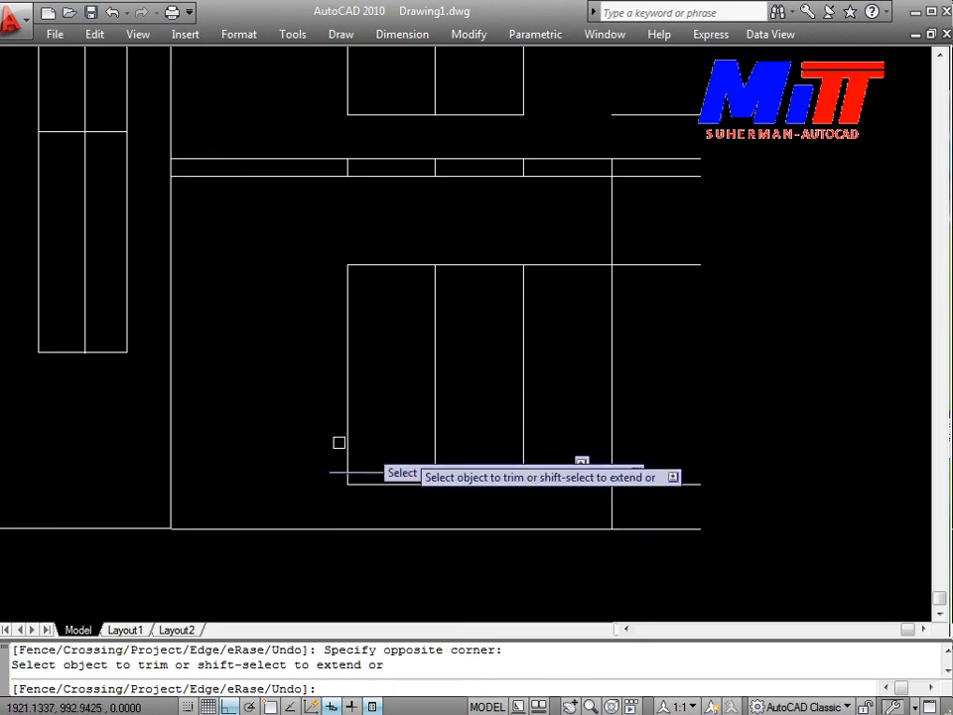
click(583, 483)
click(556, 263)
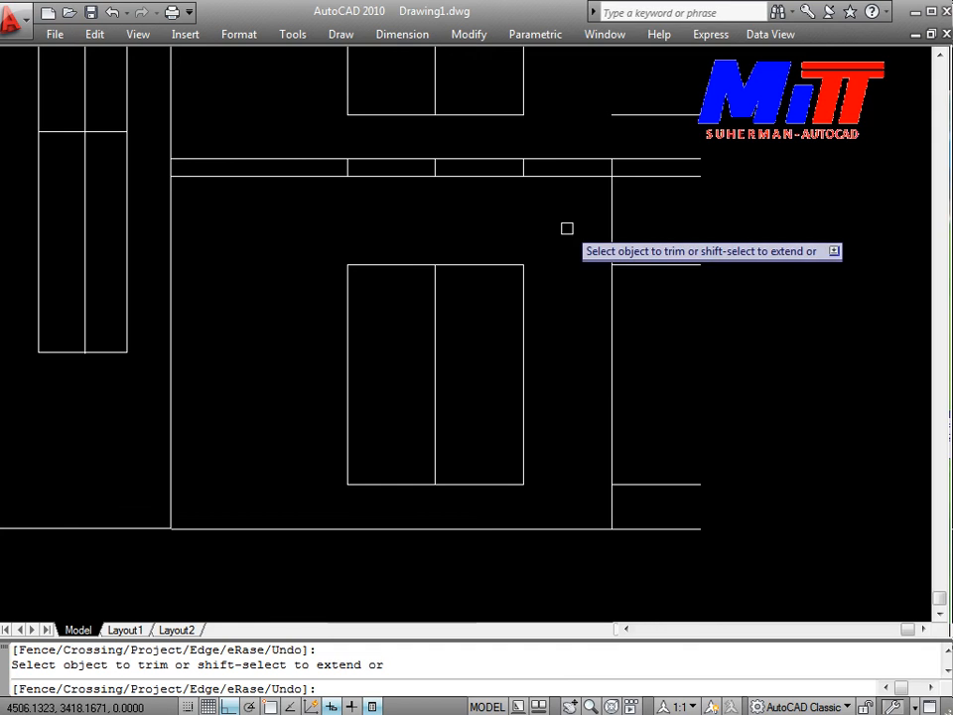
key(Escape)
Step: Erase the three short vertical stubs between the mid-height pair of horizontals above the lower window
scroll(546, 164, up, 5)
click(542, 166)
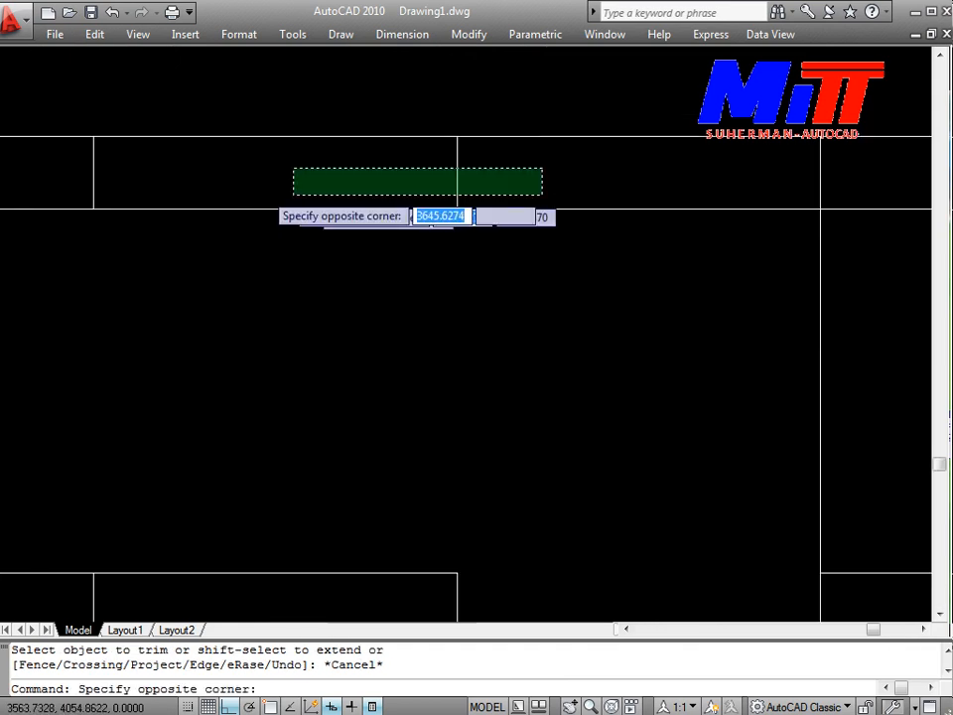
middle_drag(294, 193, 780, 317)
click(194, 296)
text(e)
key(Return)
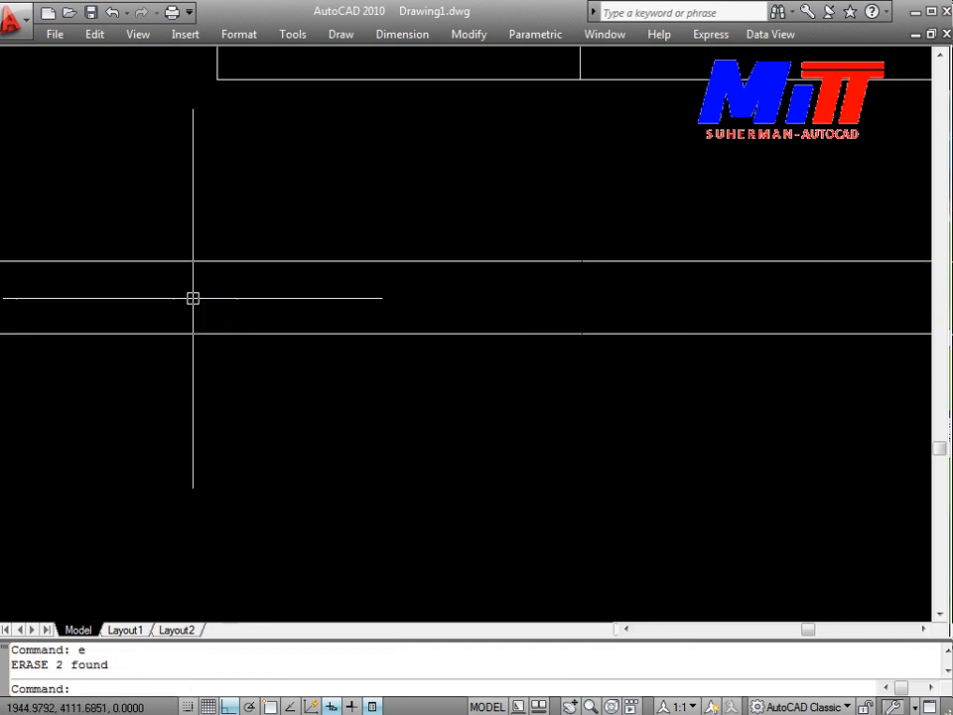
scroll(570, 400, down, 4)
middle_drag(570, 401, 299, 329)
scroll(387, 298, up, 4)
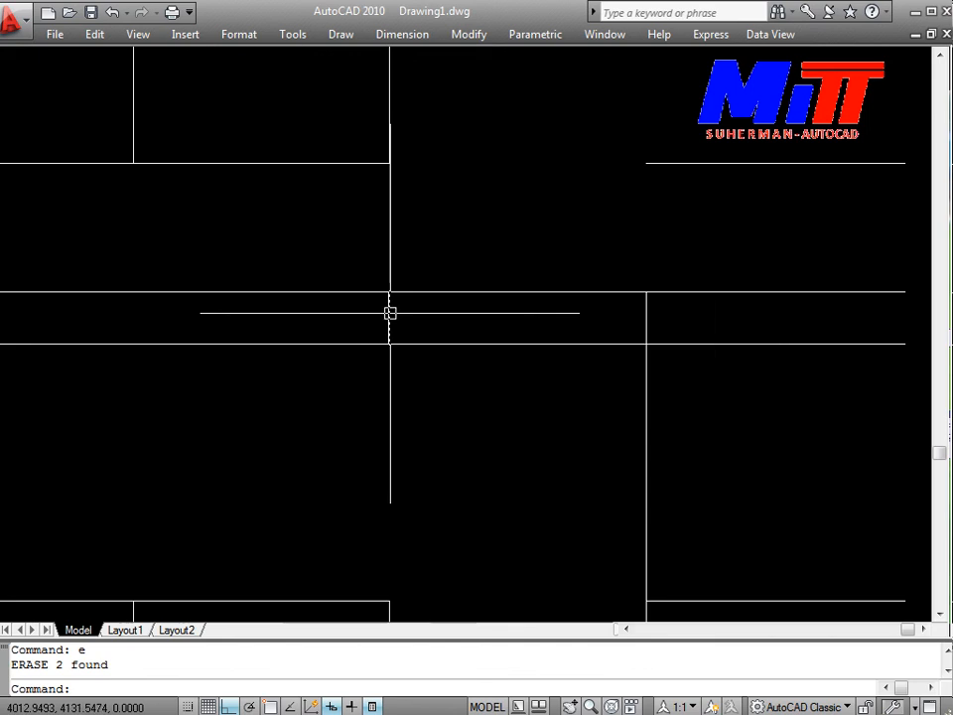
click(388, 316)
text(e)
key(Return)
Step: Erase the leftover horizontal stubs at the section's outer end, level with the upper and lower window sills
scroll(729, 403, down, 4)
middle_drag(708, 391, 553, 243)
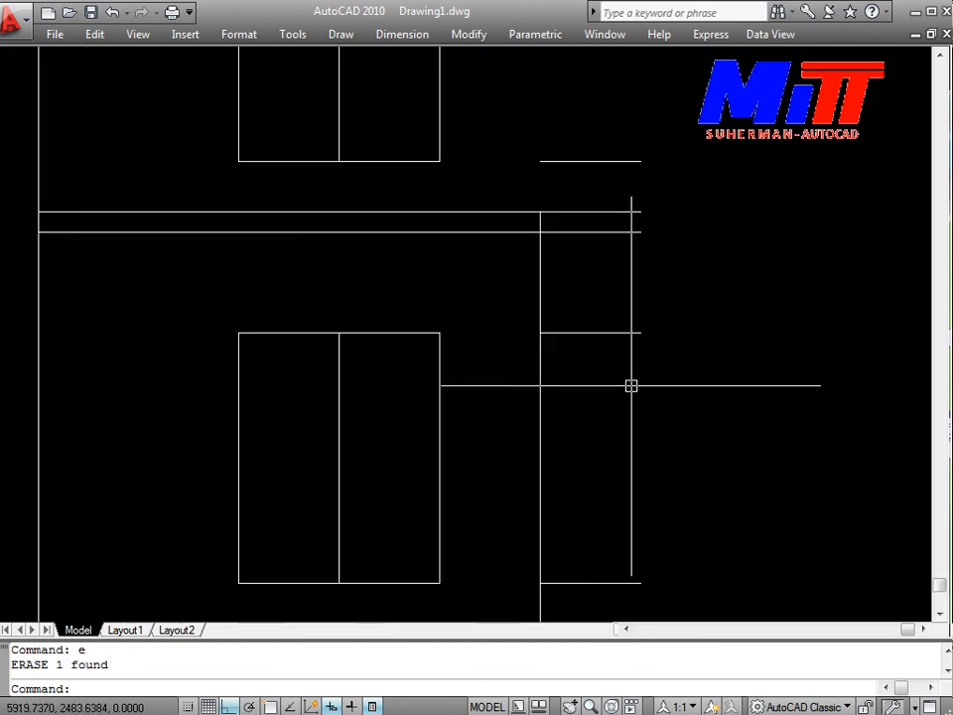
mouse_move(610, 405)
middle_down()
mouse_move(591, 314)
mouse_move(600, 225)
mouse_move(600, 386)
middle_up()
click(592, 523)
click(575, 447)
key(Delete)
scroll(536, 241, up, 2)
middle_drag(576, 510, 510, 317)
scroll(536, 240, down, 3)
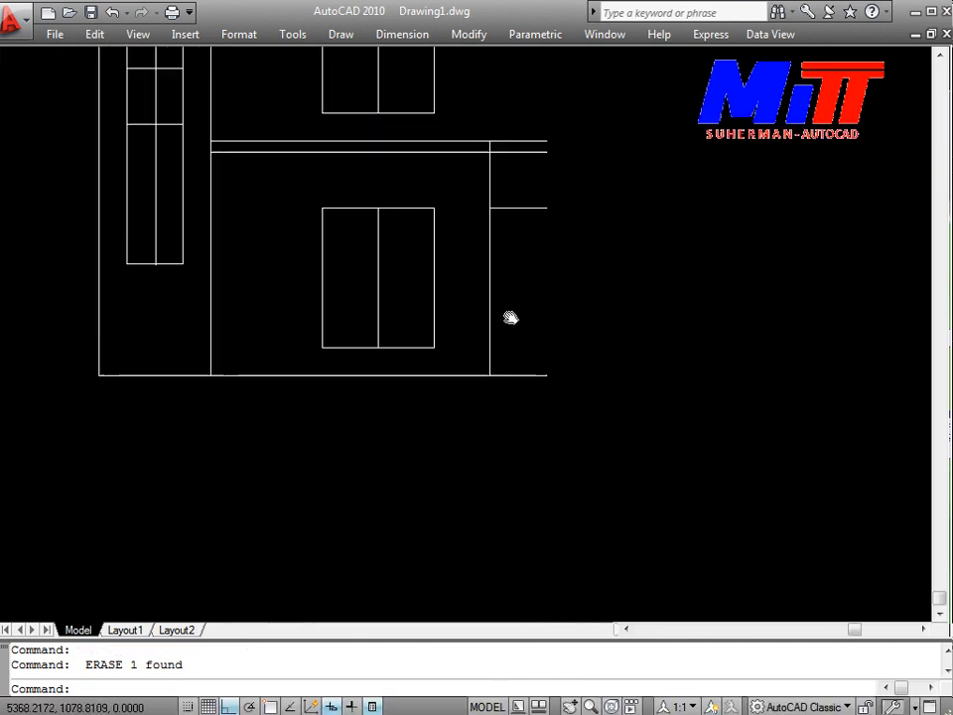
scroll(511, 316, up, 4)
click(511, 315)
click(446, 273)
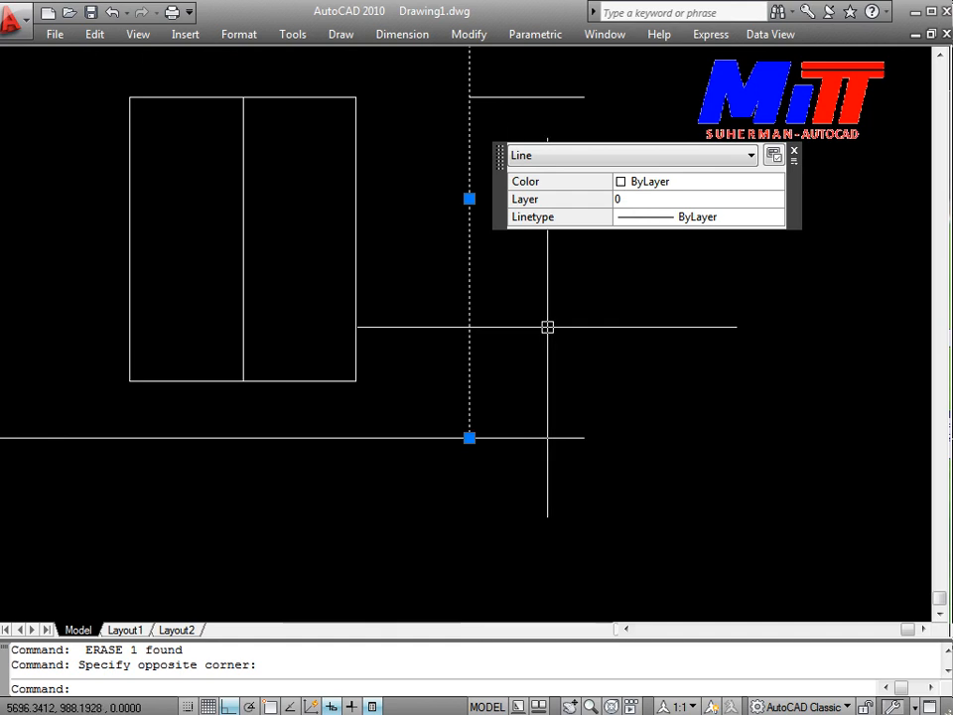
key(Escape)
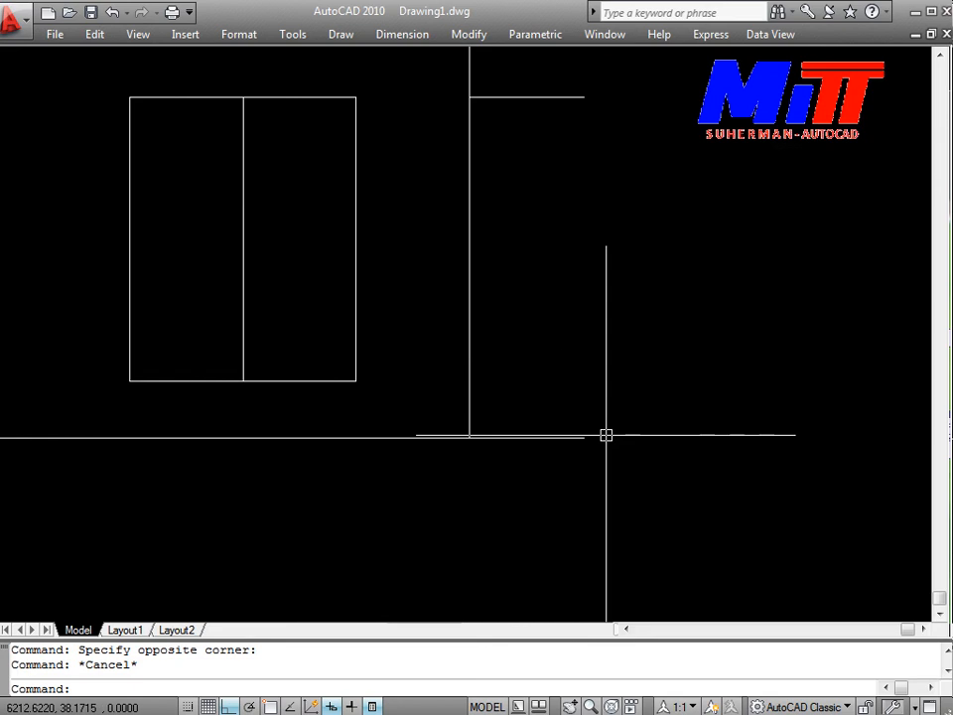
Step: Offset the outermost lower vertical line by 1000 outward to the free ends of the horizontals
text(o)
key(Return)
text(1000)
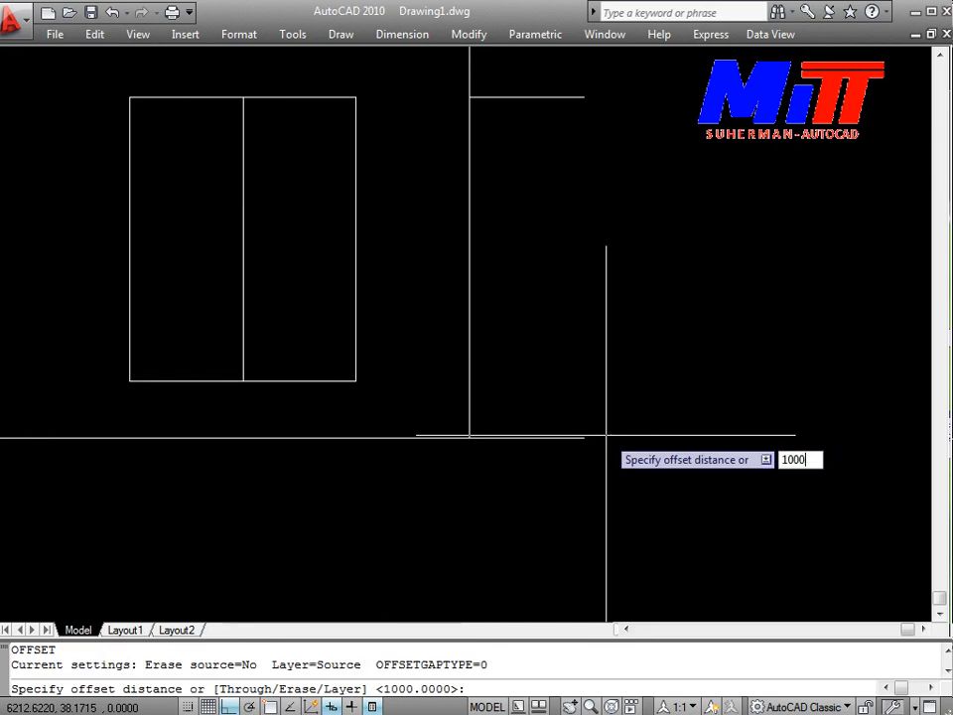
key(Return)
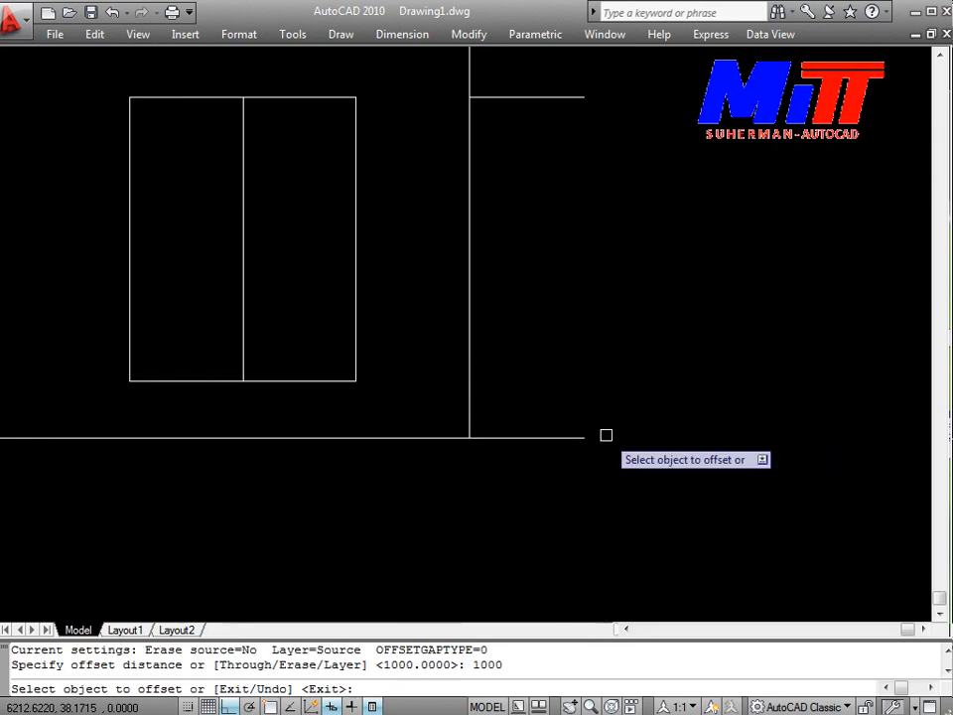
click(470, 258)
click(524, 270)
scroll(525, 363, down, 5)
middle_drag(522, 367, 525, 445)
key(Escape)
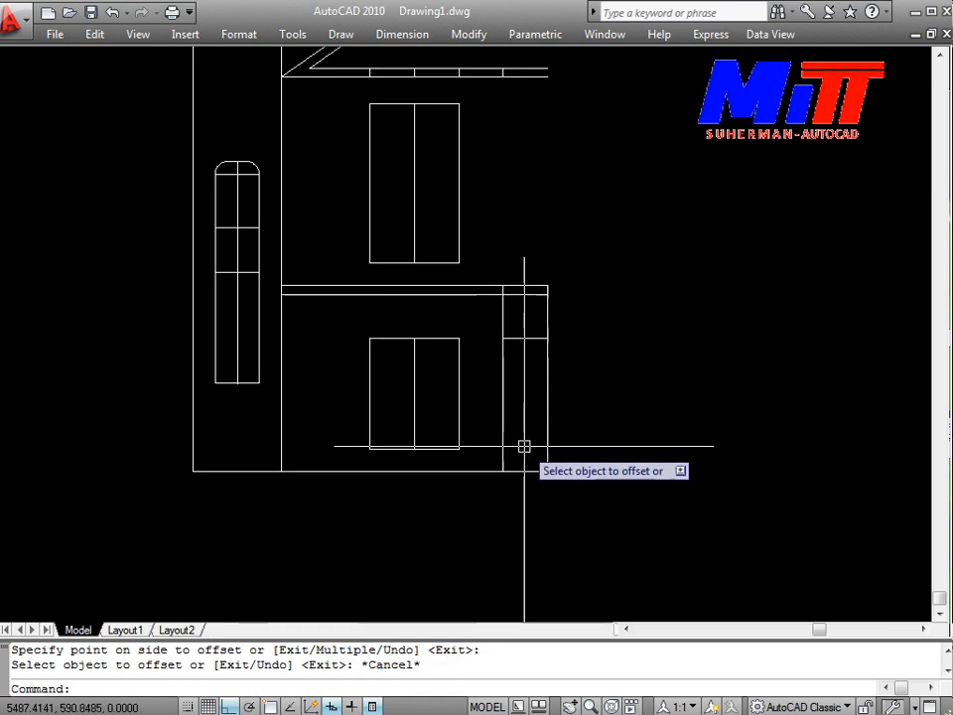
Step: Trim the two outer verticals between the mid-height horizontal pair and the head line of the narrow end panel
text(tr)
key(Return)
key(Return)
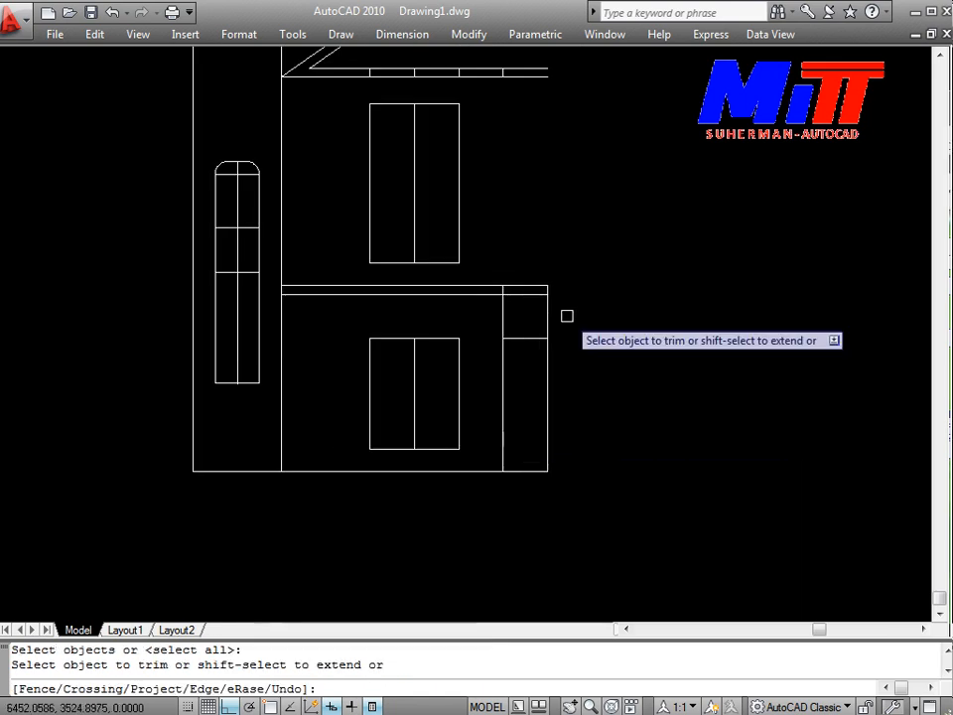
scroll(563, 318, up, 5)
click(536, 331)
click(284, 257)
middle_drag(370, 311, 455, 424)
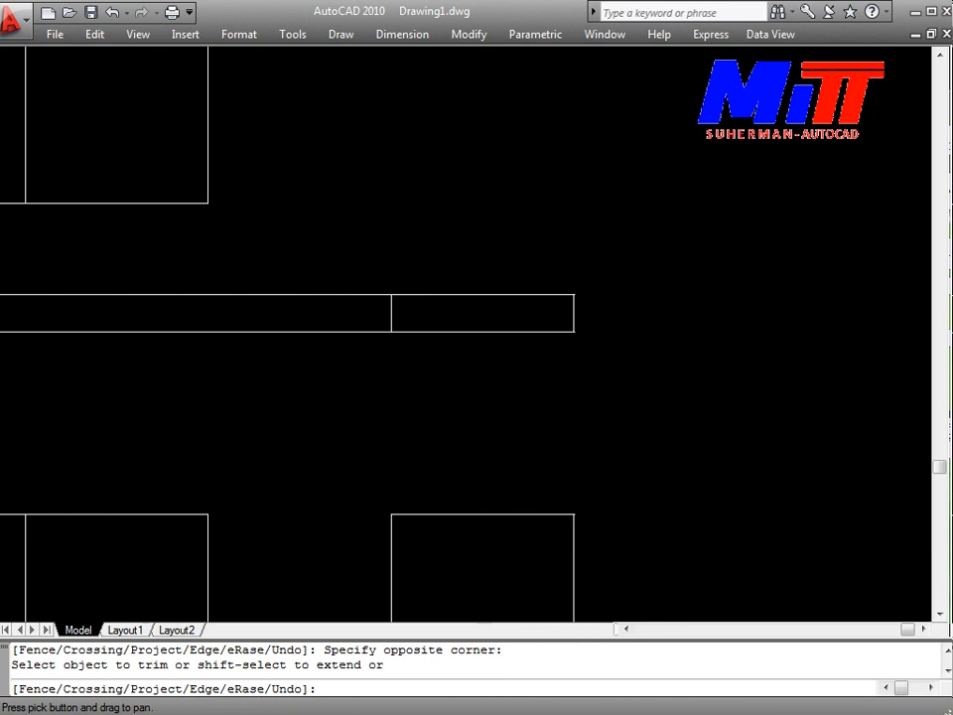
Step: Erase the two short vertical stubs between the mid-height horizontals above the narrow end panel
key(Escape)
scroll(581, 316, up, 4)
click(574, 278)
click(121, 328)
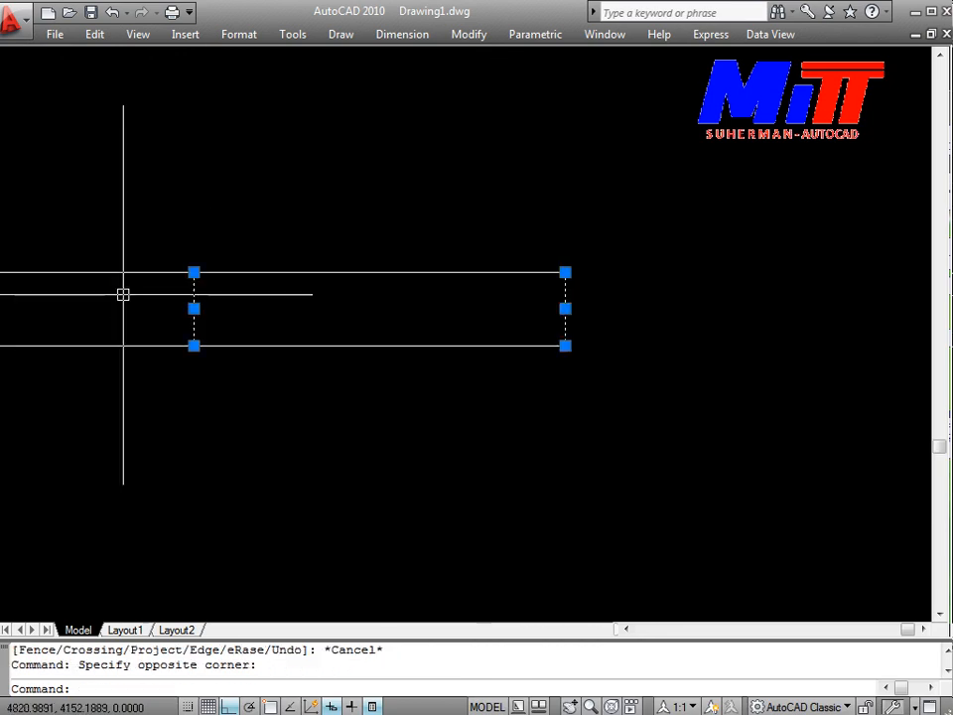
text(e)
key(Return)
Step: Erase the three short vertical stubs between the upper pair of horizontals above the upper window
scroll(473, 507, down, 7)
middle_drag(482, 500, 571, 242)
scroll(492, 353, down, 5)
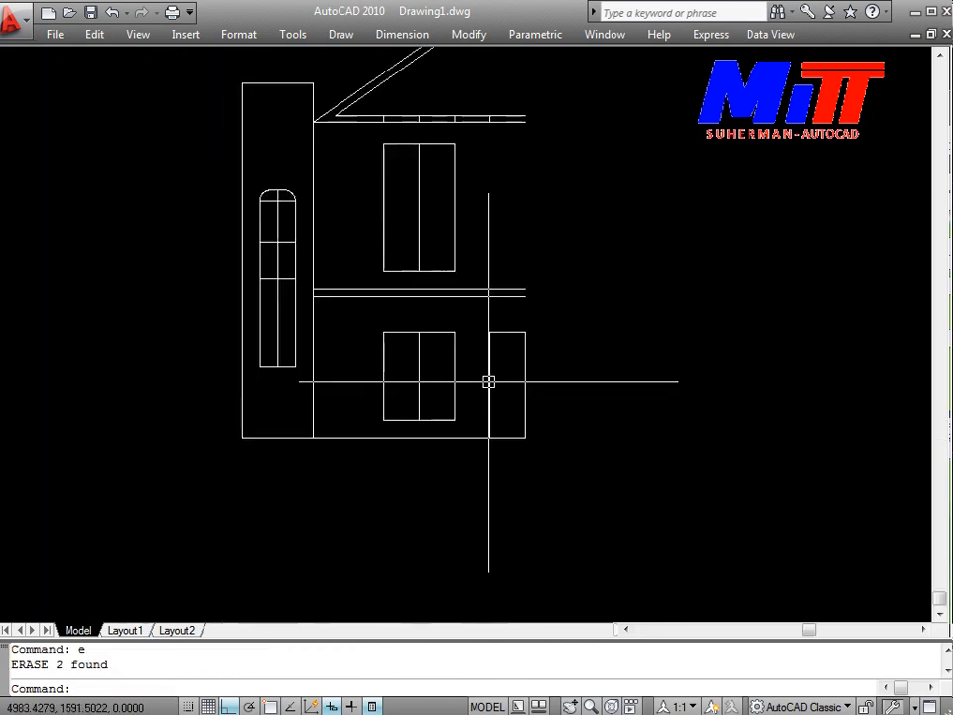
scroll(492, 374, up, 2)
middle_drag(499, 453, 564, 496)
scroll(624, 464, down, 2)
scroll(623, 464, up, 7)
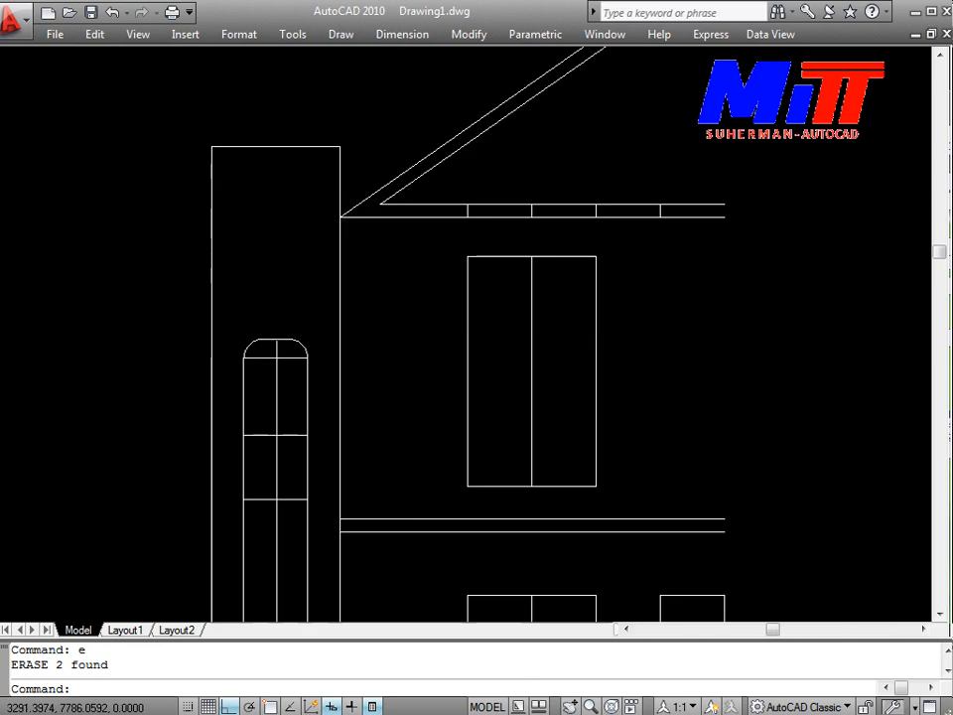
scroll(745, 357, up, 2)
click(693, 269)
middle_drag(288, 264, 679, 301)
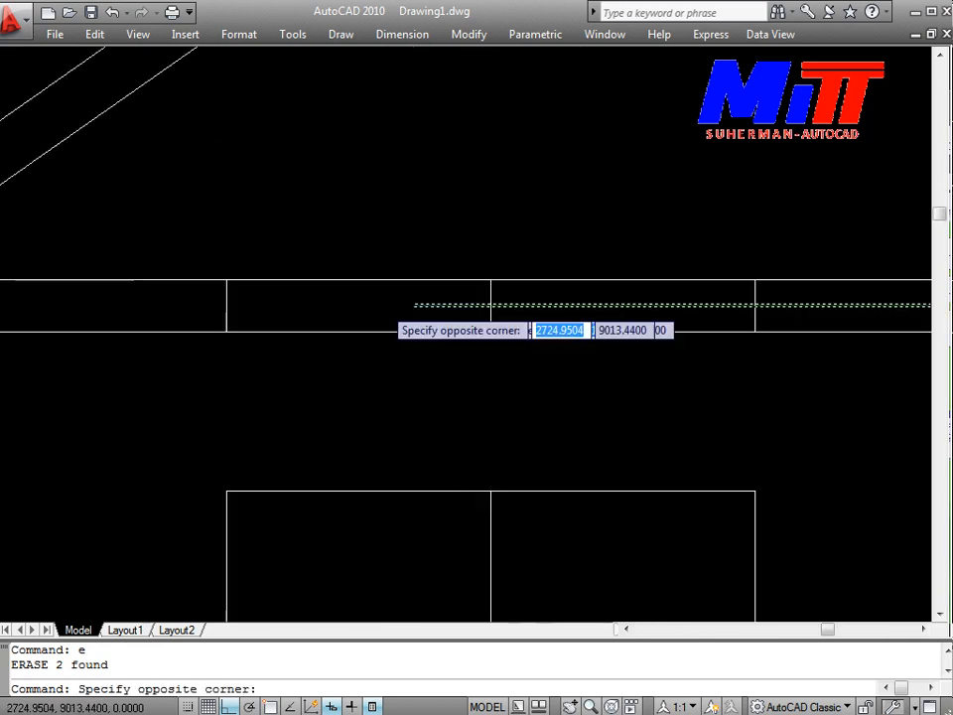
click(175, 298)
text(e)
key(Return)
scroll(550, 391, down, 3)
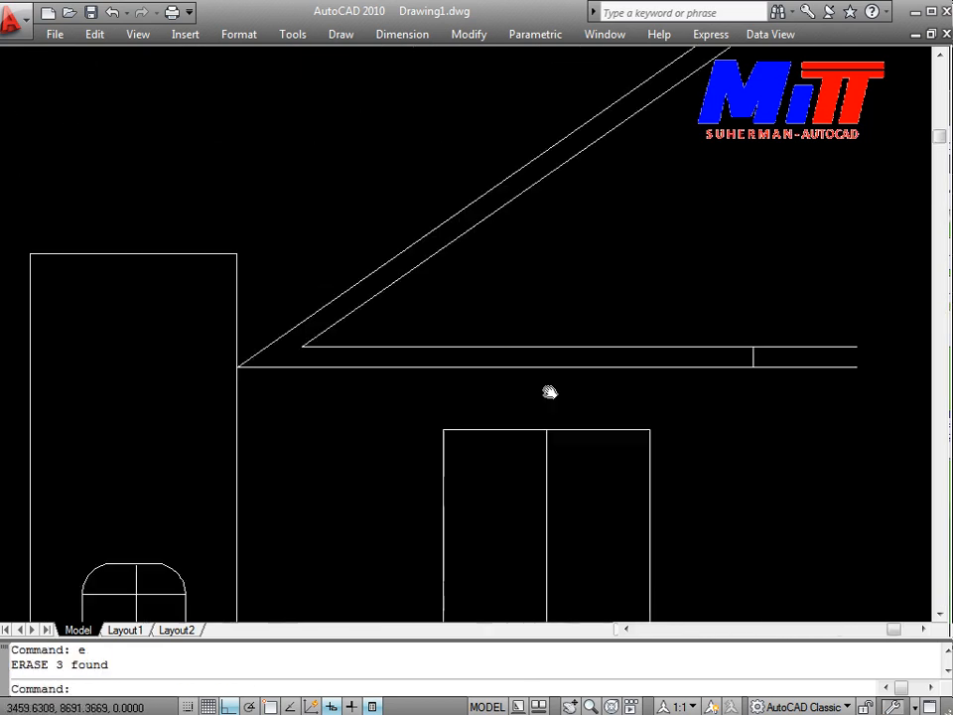
Step: Erase the remaining short vertical stub near the outer end of the upper horizontal pair
scroll(652, 352, up, 2)
click(674, 382)
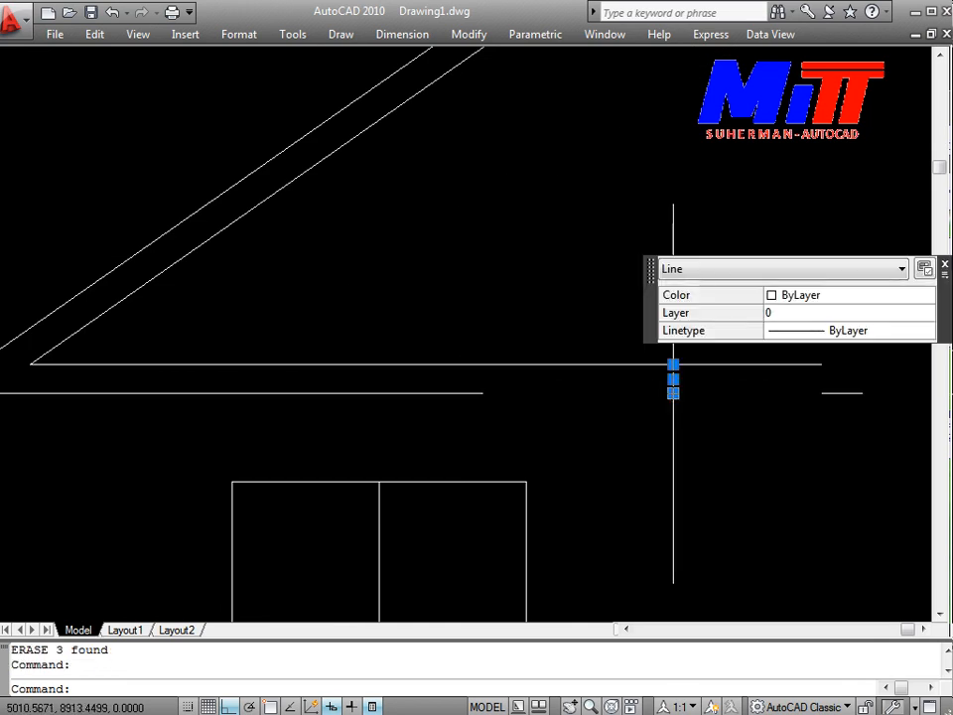
key(Escape)
click(672, 382)
text(e)
key(Return)
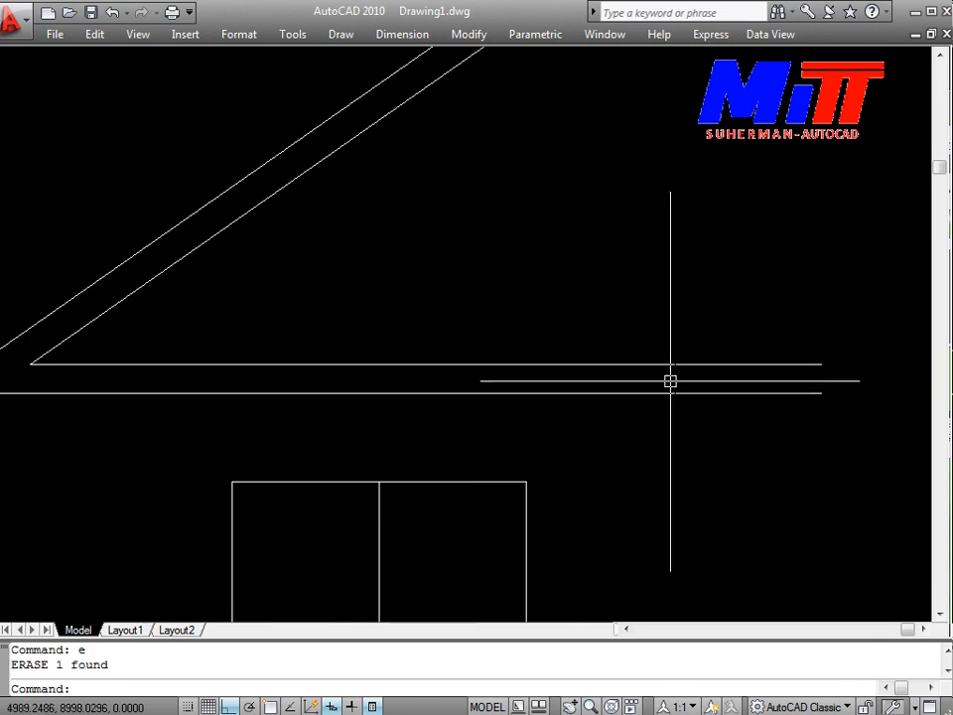
scroll(673, 386, down, 2)
scroll(513, 503, down, 2)
middle_drag(513, 503, 556, 218)
middle_drag(452, 462, 440, 333)
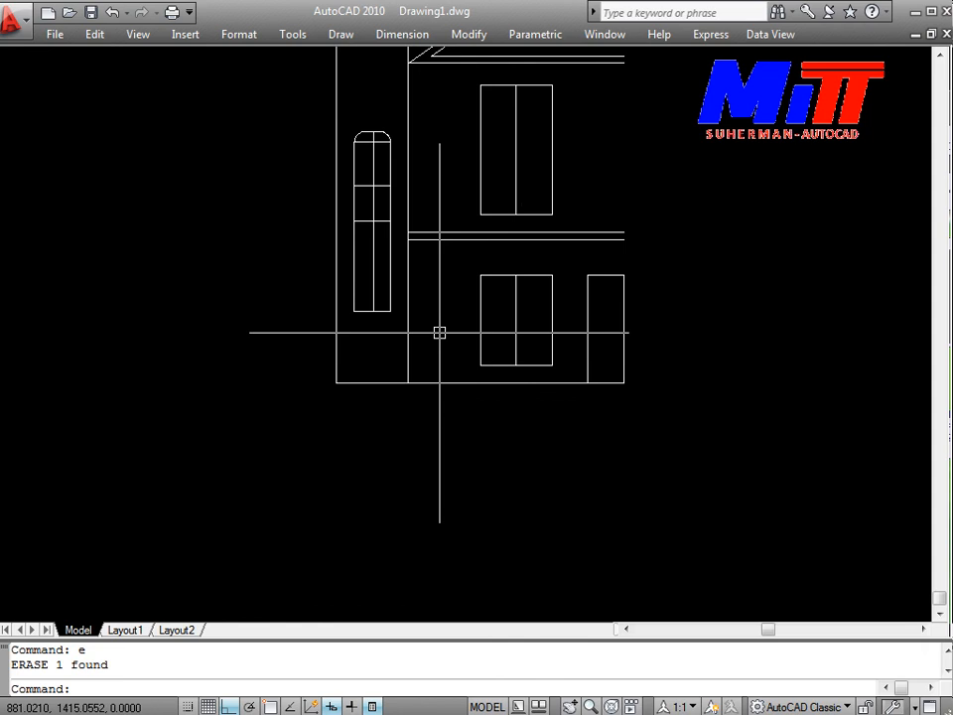
Step: Add a linear dimension across the base of the tall narrow section, with its dimension line below the baseline
text(dli)
key(Return)
scroll(440, 333, up, 4)
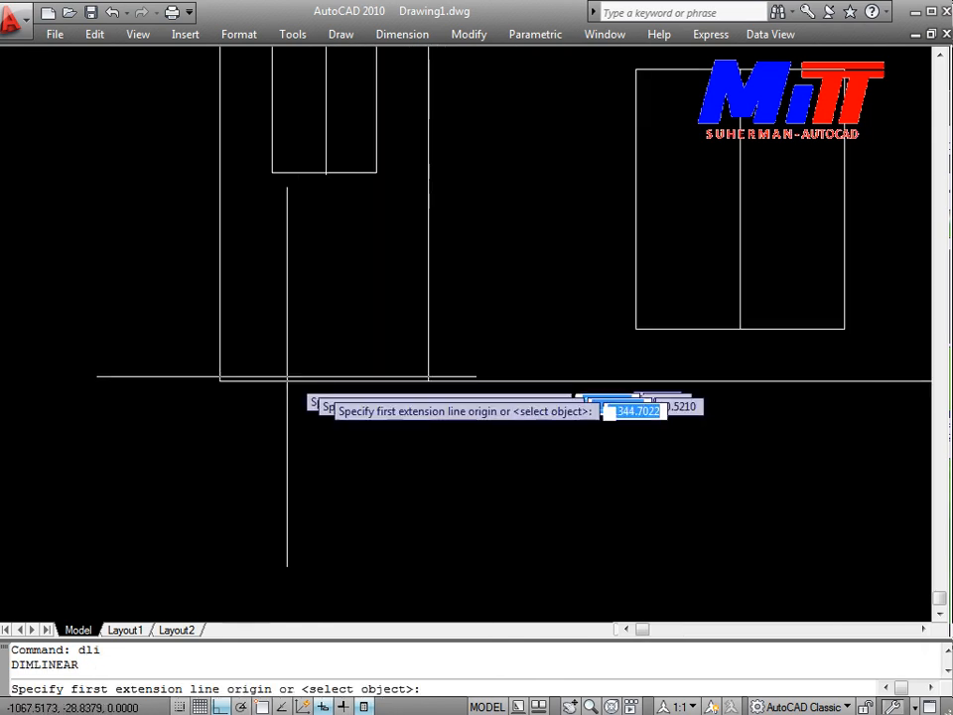
click(220, 382)
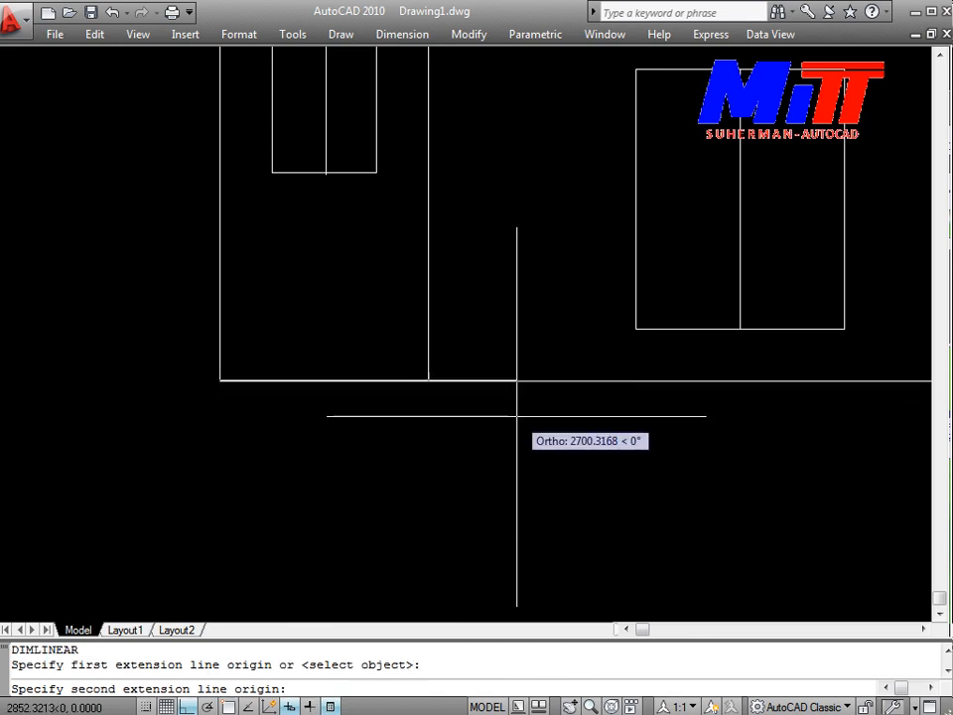
click(429, 382)
click(417, 473)
scroll(335, 481, up, 3)
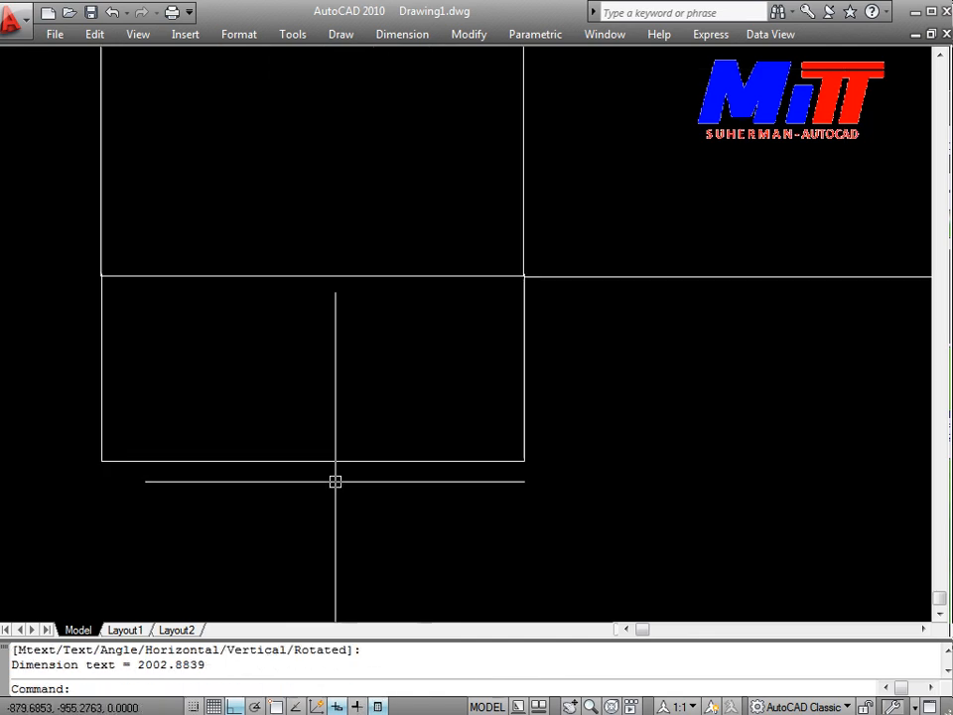
Step: Erase the linear dimension just placed below the tall narrow section
click(335, 481)
click(307, 410)
text(d)
key(Delete)
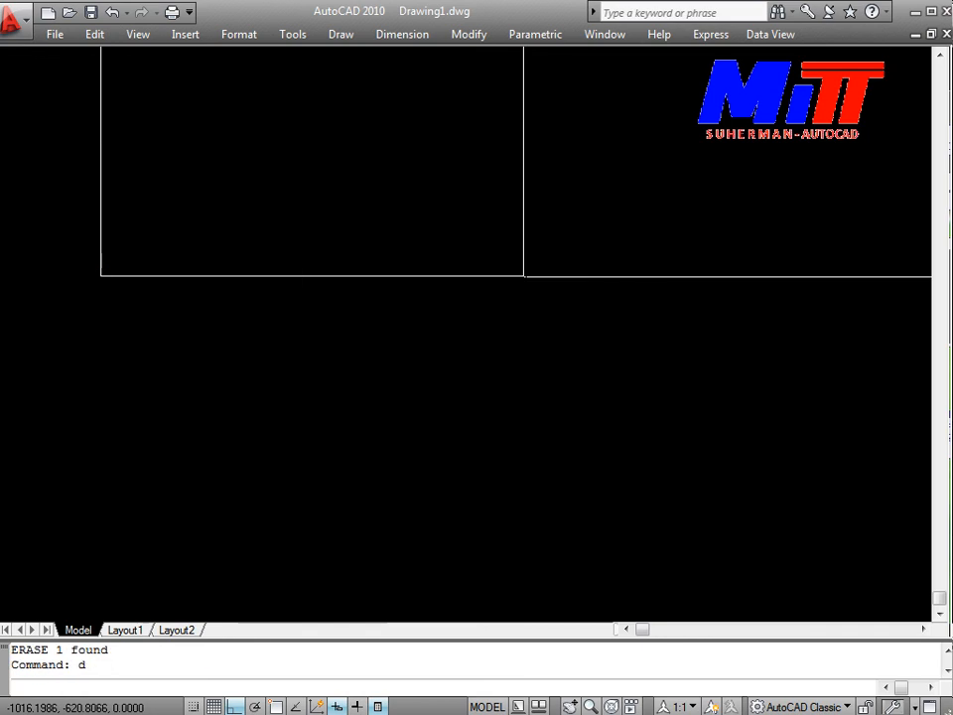
Step: Modify the Standard dimension style, changing its text height and setting the linear precision to 0.0
key(Return)
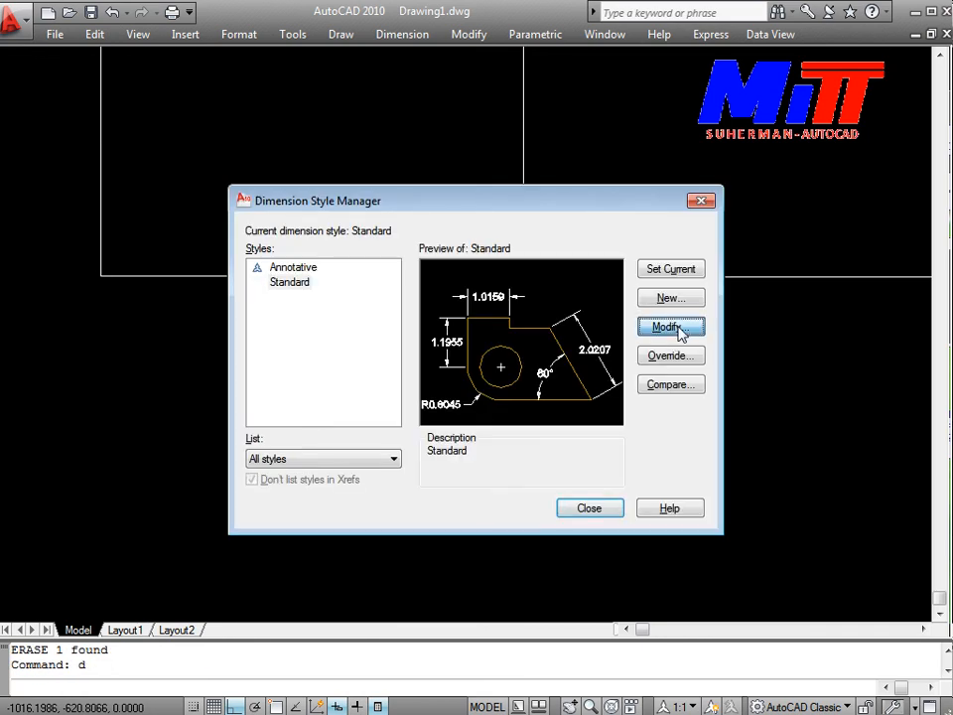
click(677, 330)
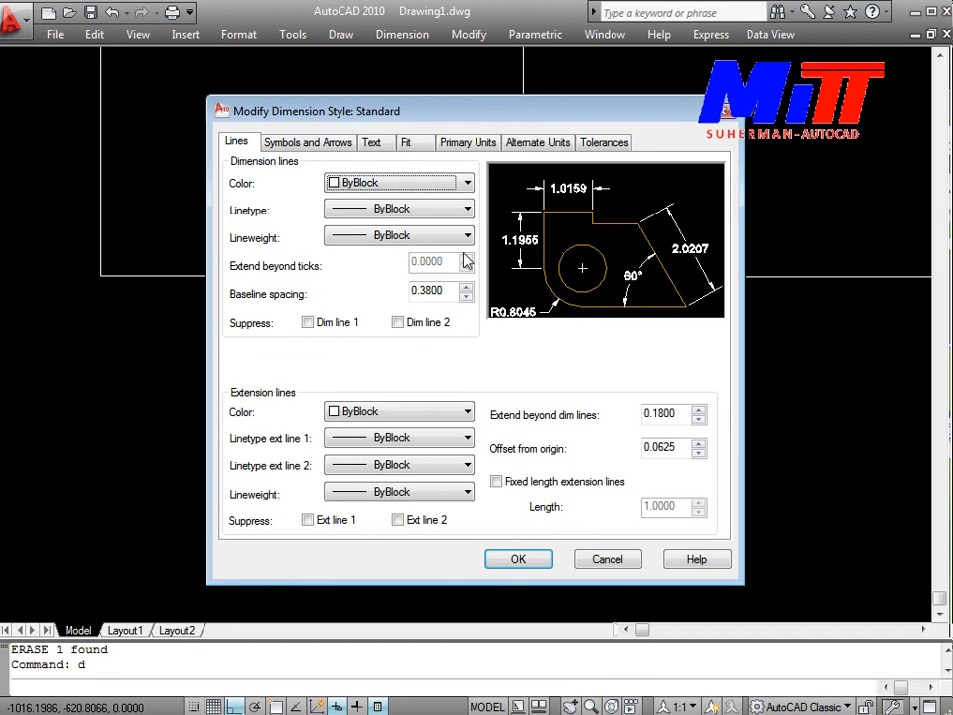
click(396, 147)
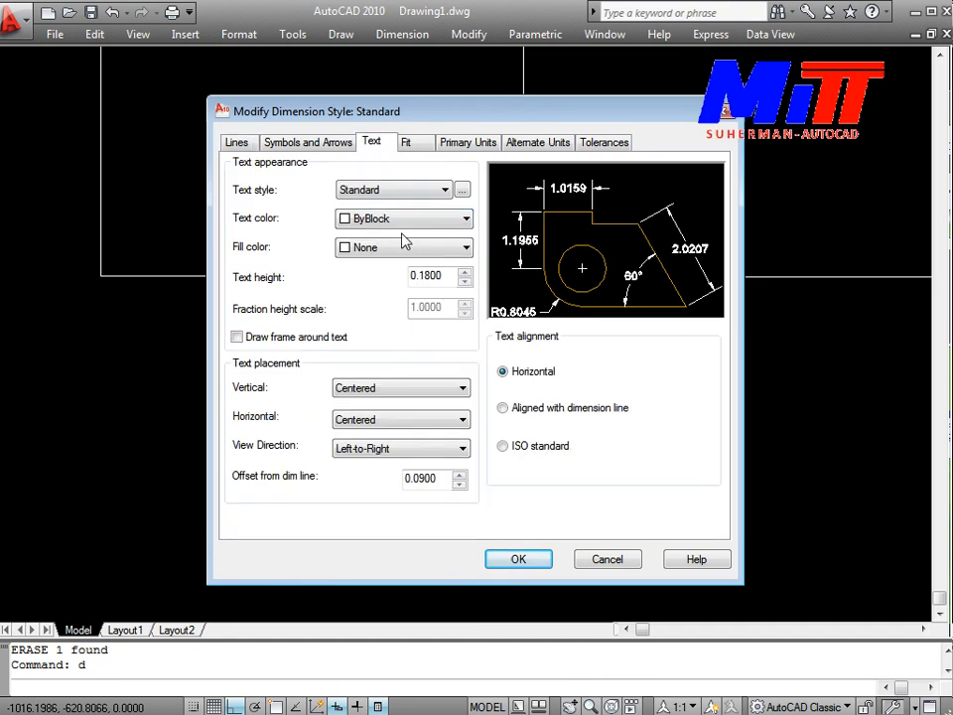
drag(443, 276, 418, 275)
key(BackSpace)
click(462, 144)
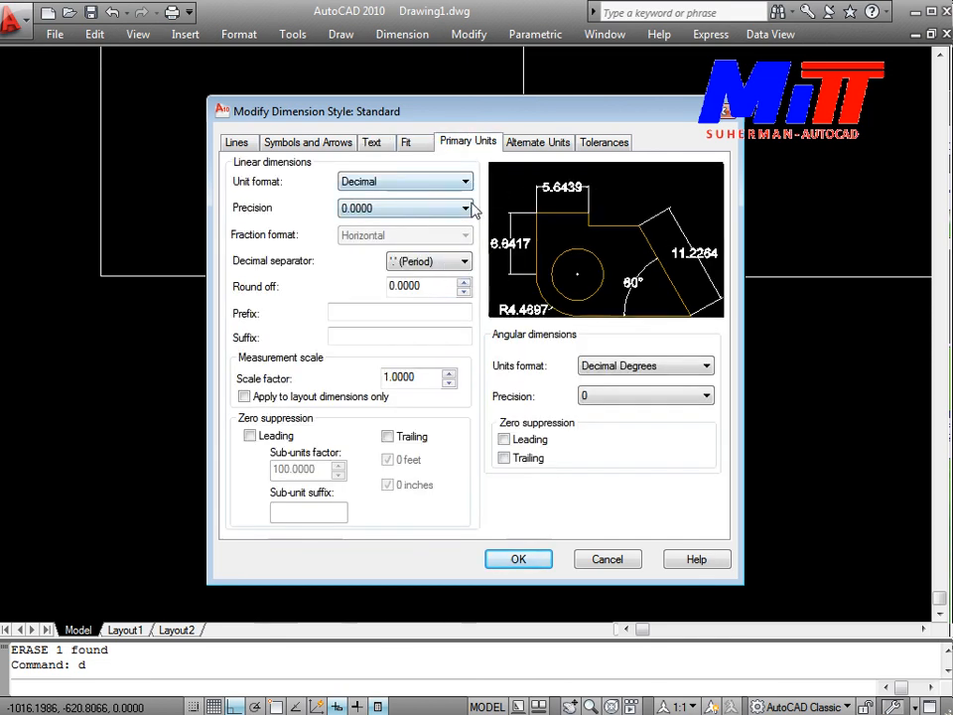
click(465, 208)
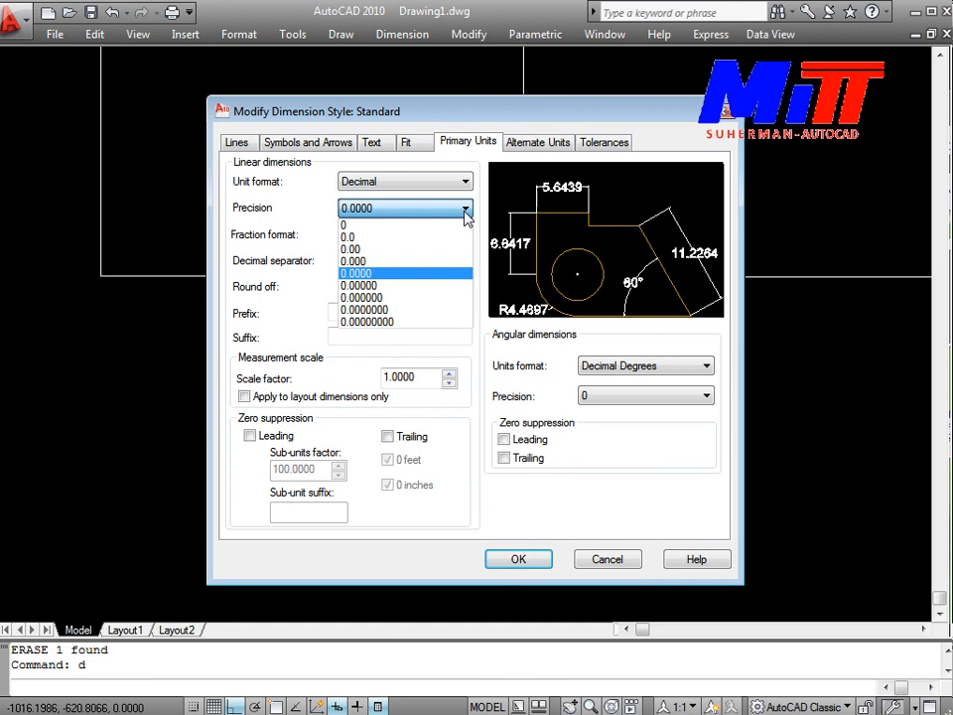
click(409, 239)
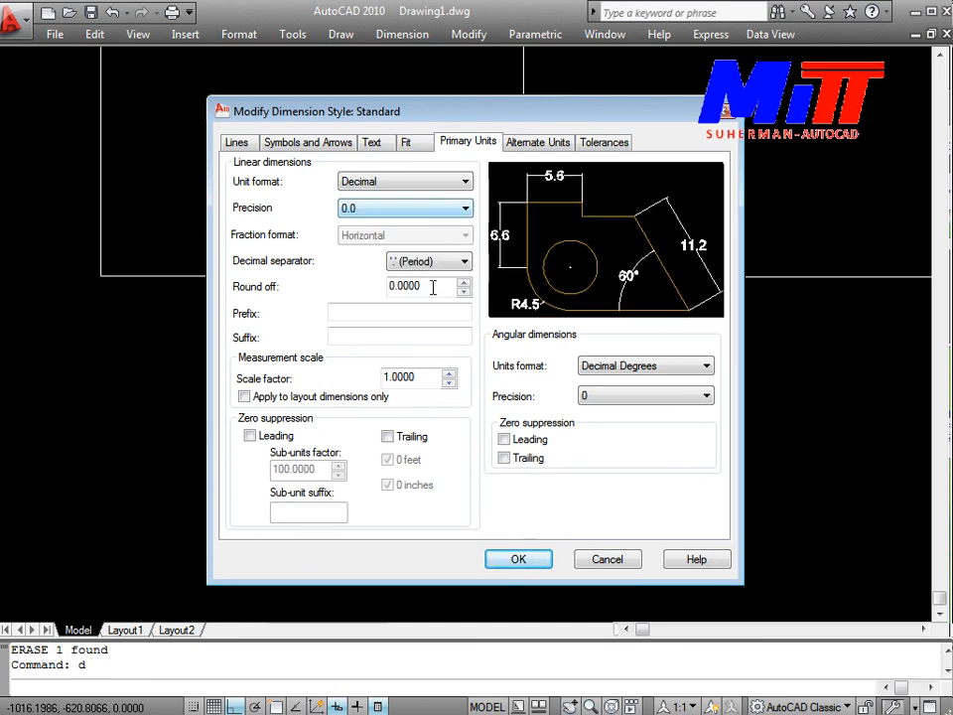
Step: Set the dimension line and extension line colours of the Standard style to Magenta and apply the changes
click(316, 143)
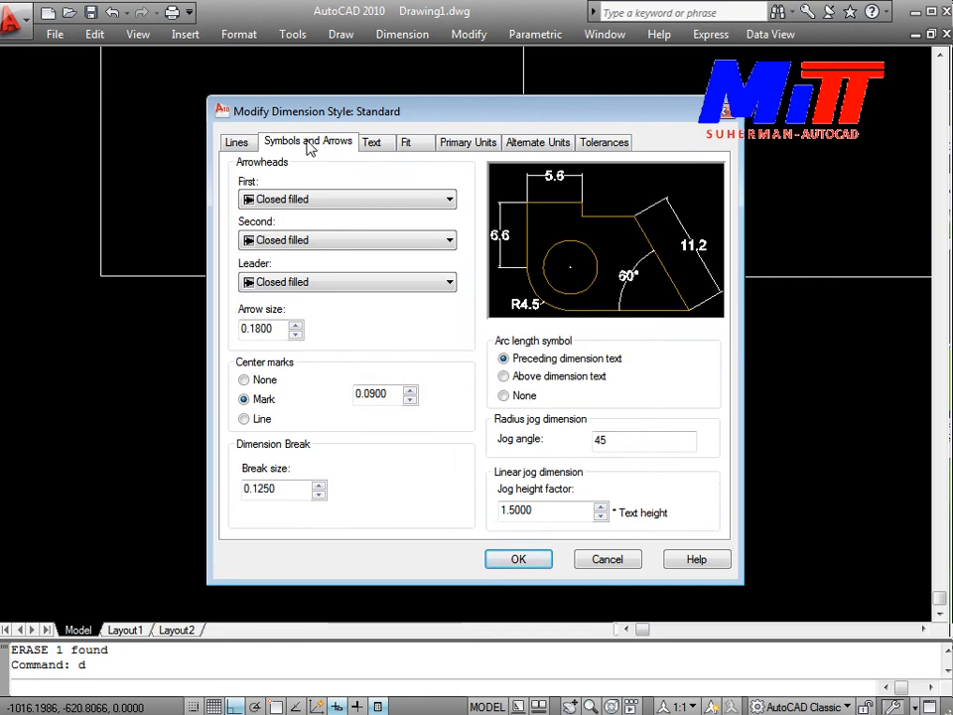
click(237, 143)
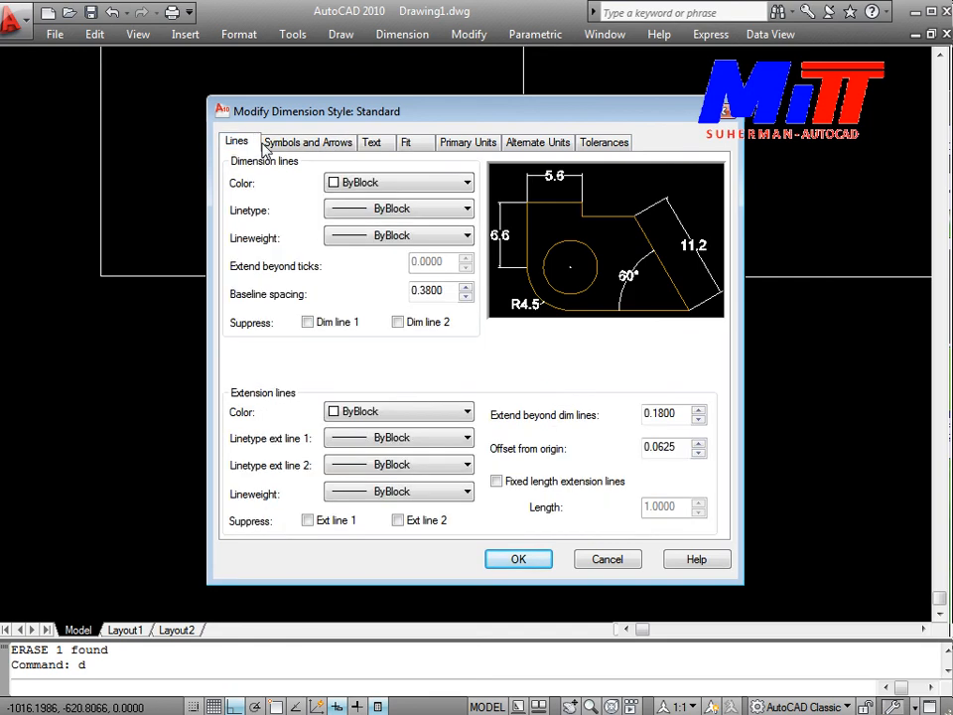
click(465, 186)
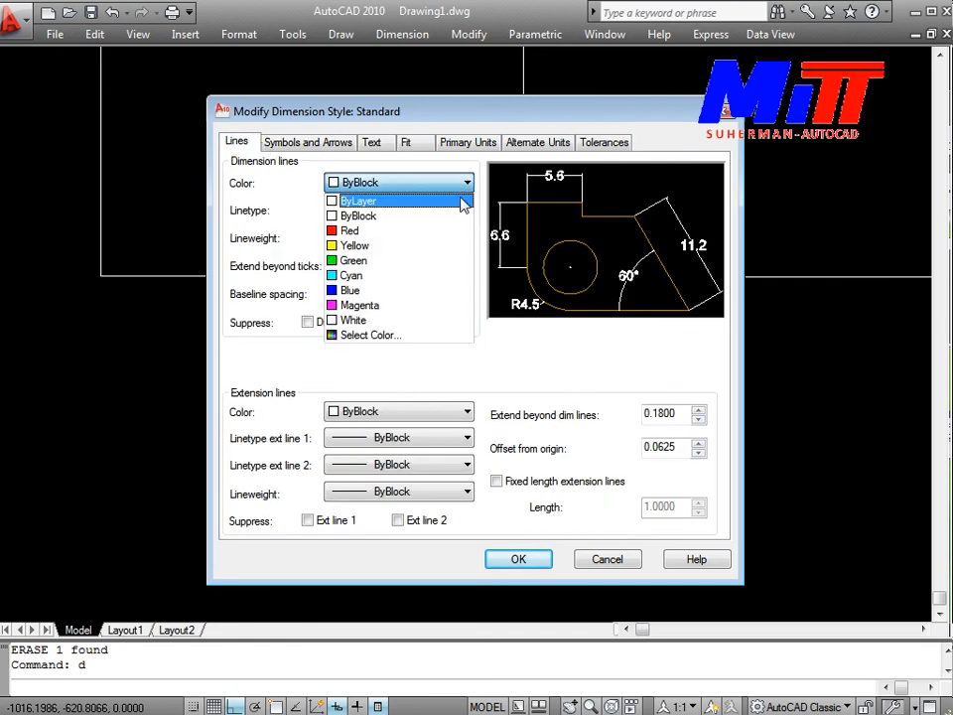
click(430, 304)
click(466, 412)
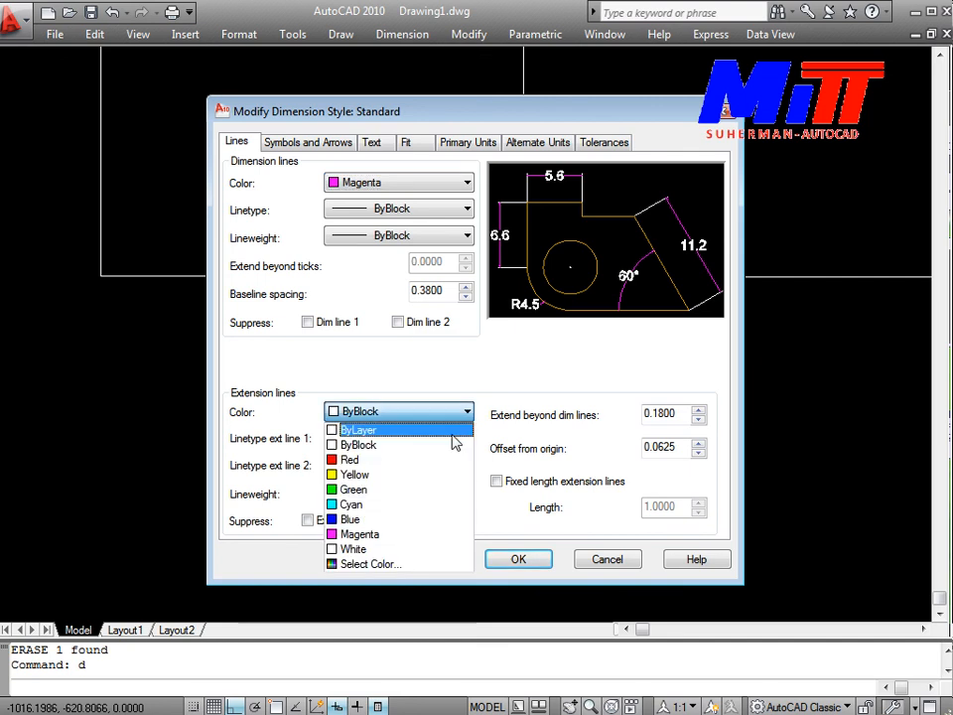
click(412, 536)
click(527, 562)
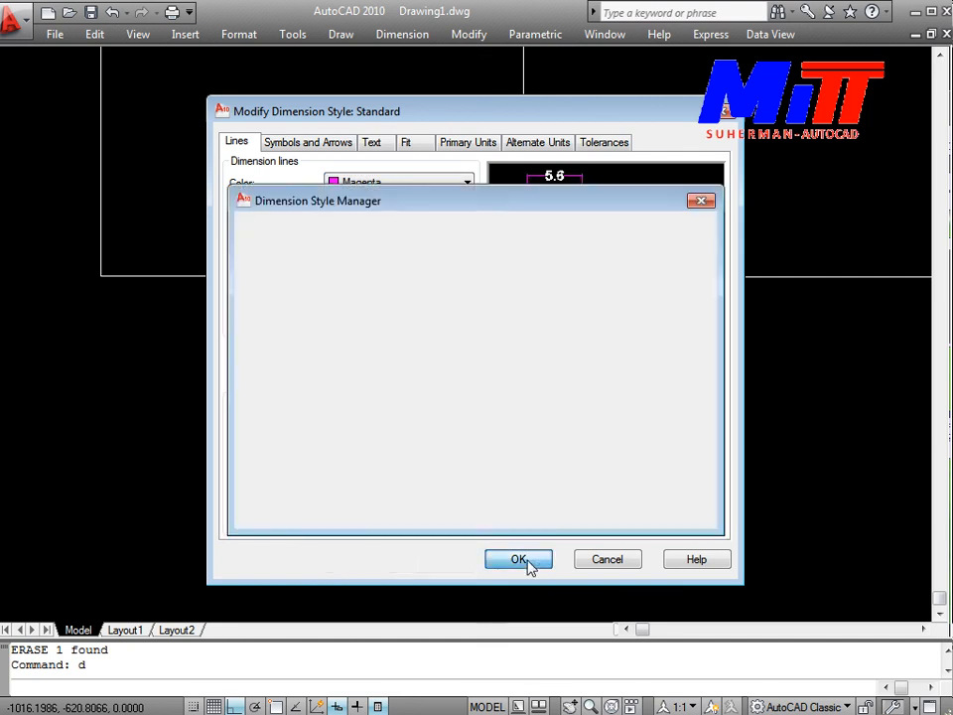
click(566, 503)
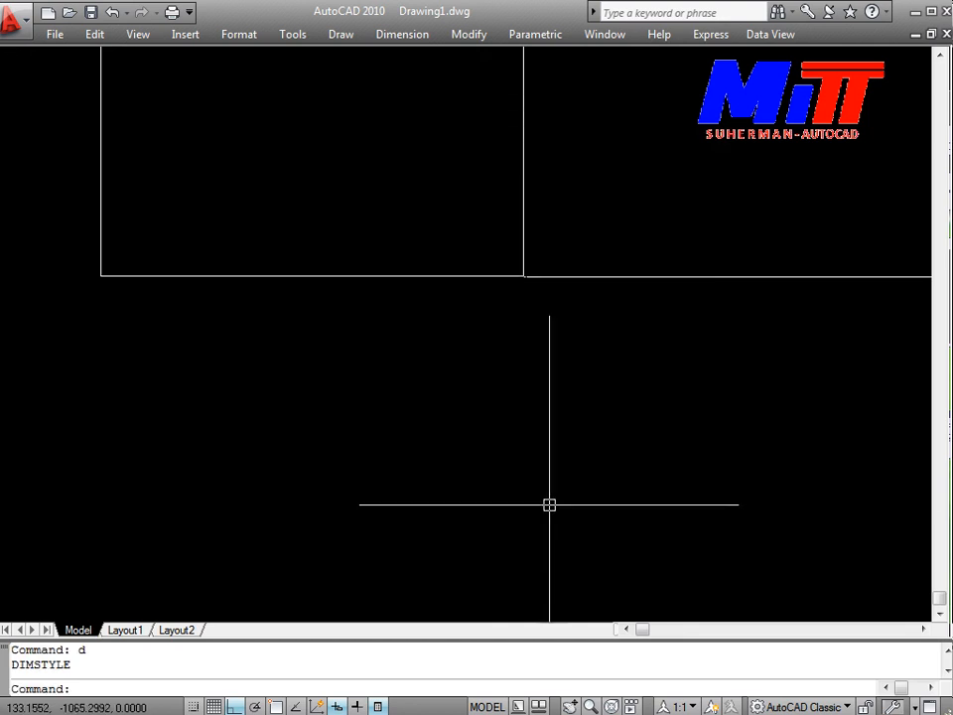
Step: Test the modified style with a linear dimension between the two base corners of the tall narrow section
text(dli)
key(Return)
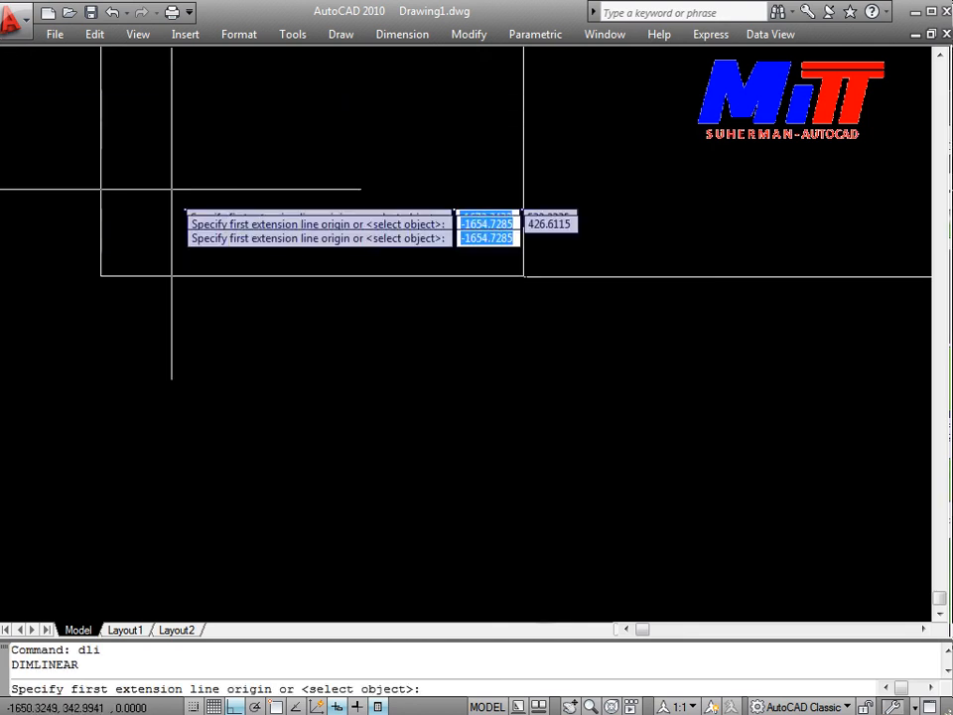
click(100, 276)
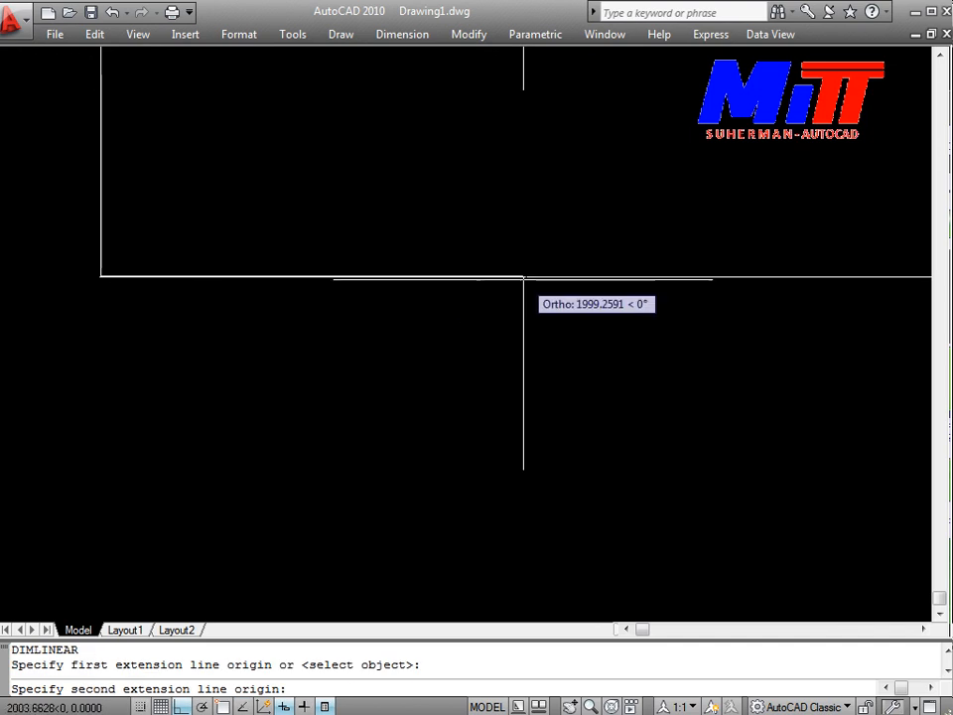
click(525, 275)
click(496, 383)
Step: Erase the magenta test dimension below the tall narrow section's base
click(377, 345)
click(317, 465)
text(e)
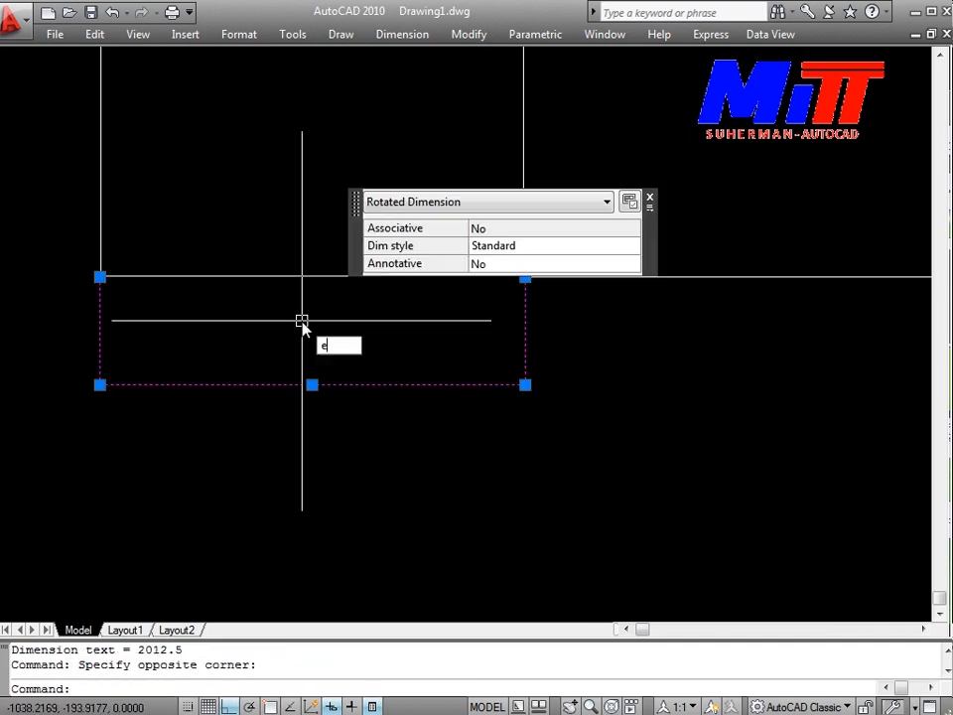
key(Return)
Step: Set the text height of the Standard dimension style to 2
text(d)
key(Return)
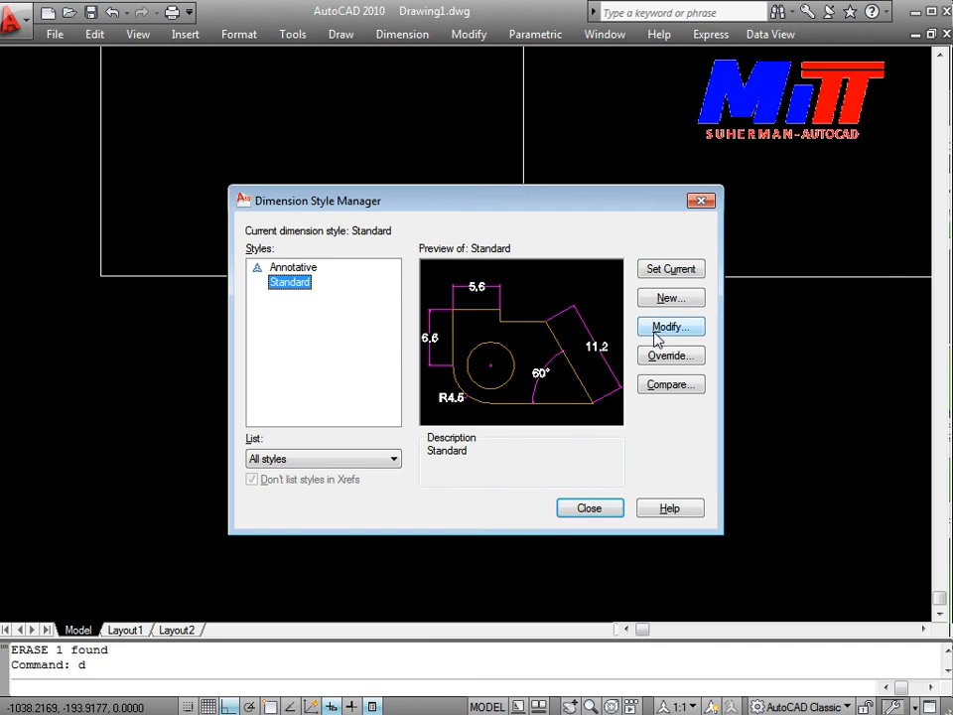
click(658, 336)
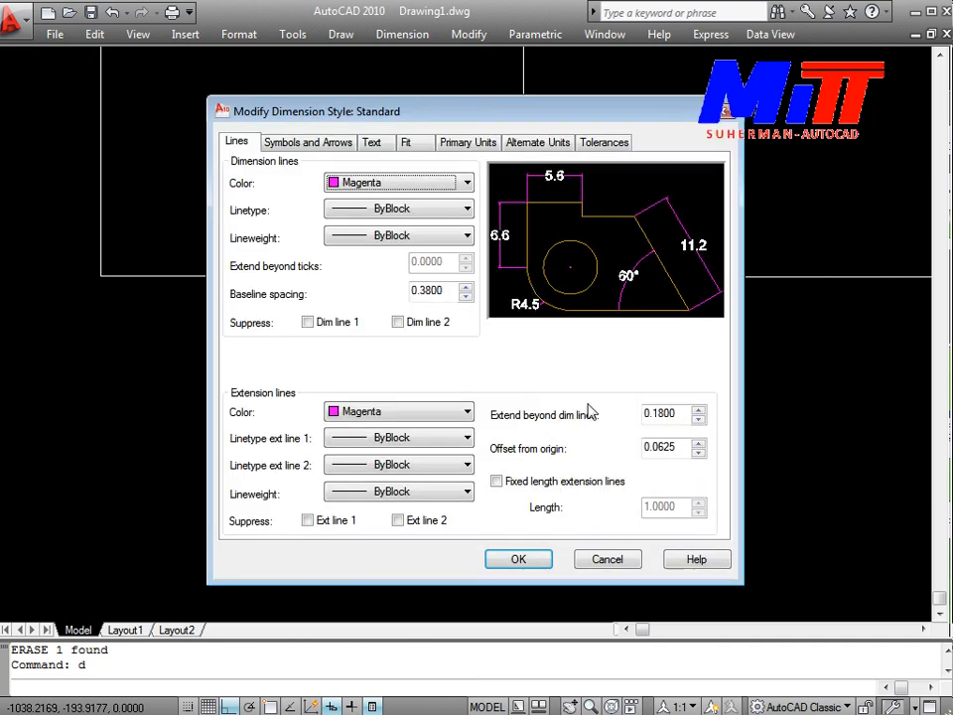
click(375, 144)
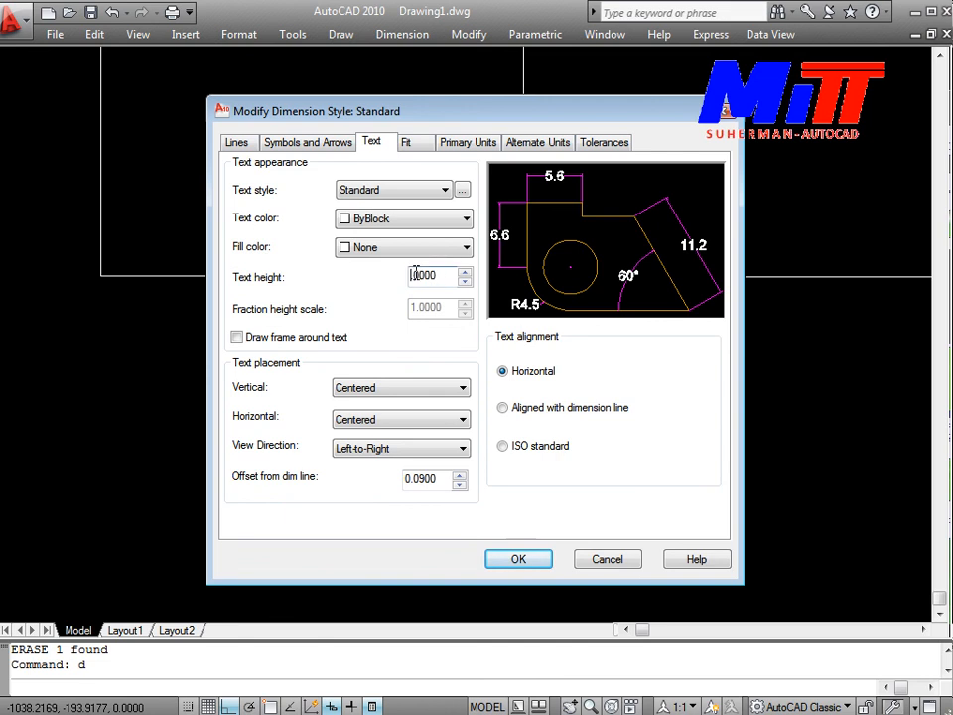
click(518, 559)
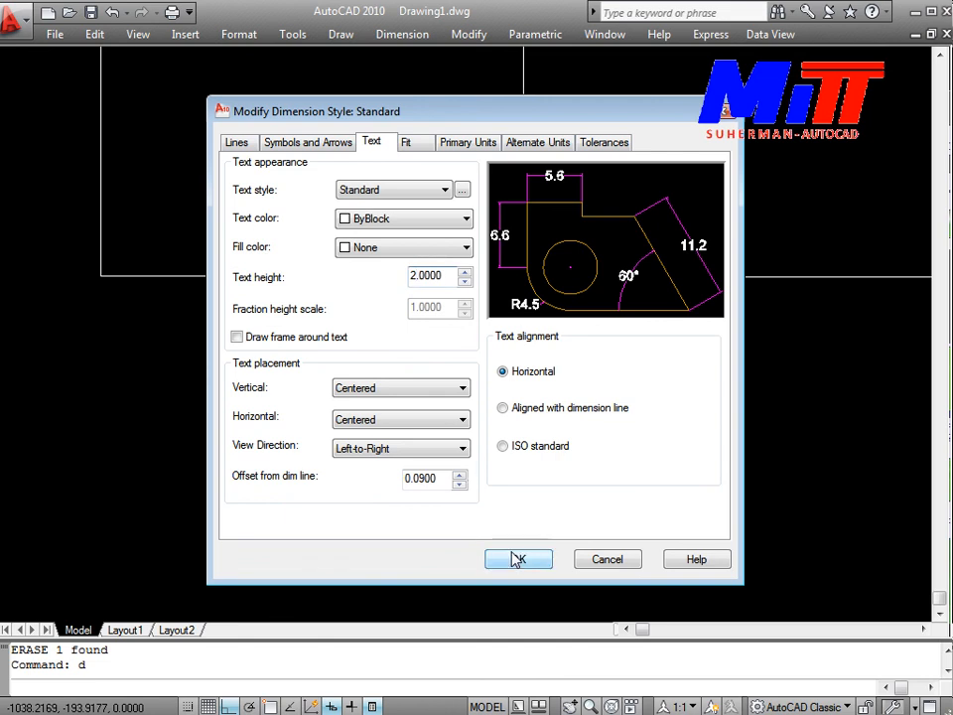
click(587, 509)
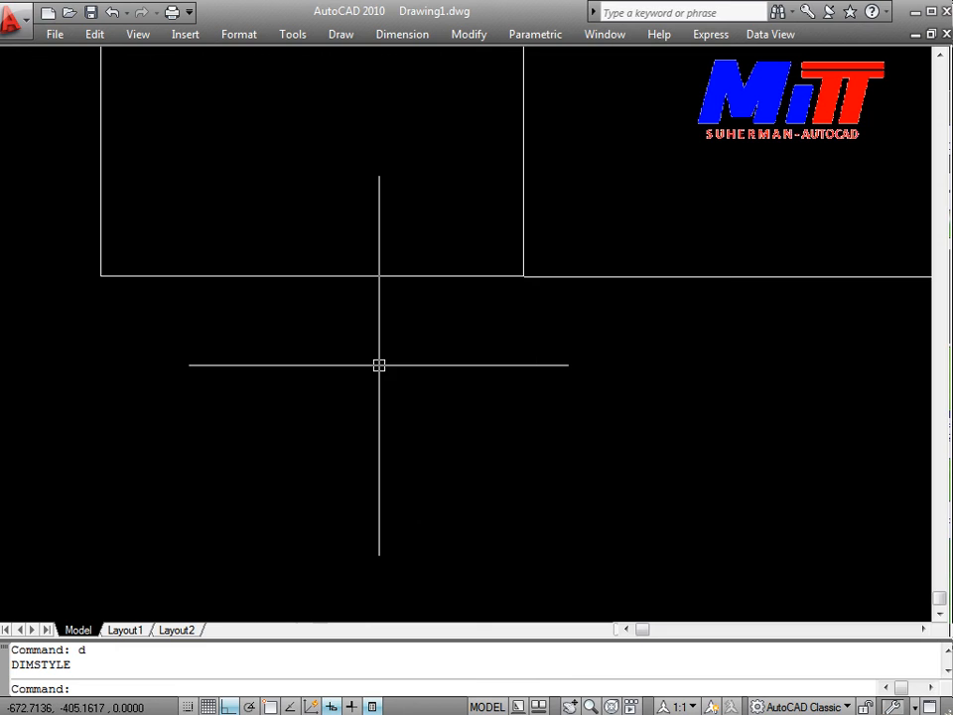
Step: Dimension the tall narrow section's base width again below the baseline and inspect the size of its text
text(dli)
key(Return)
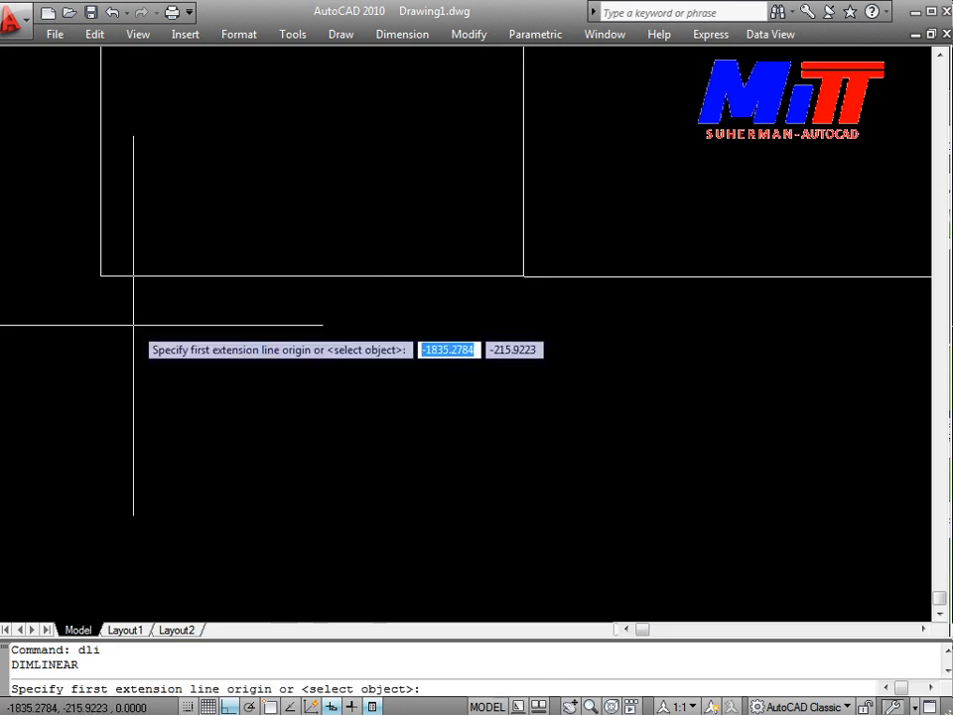
click(100, 277)
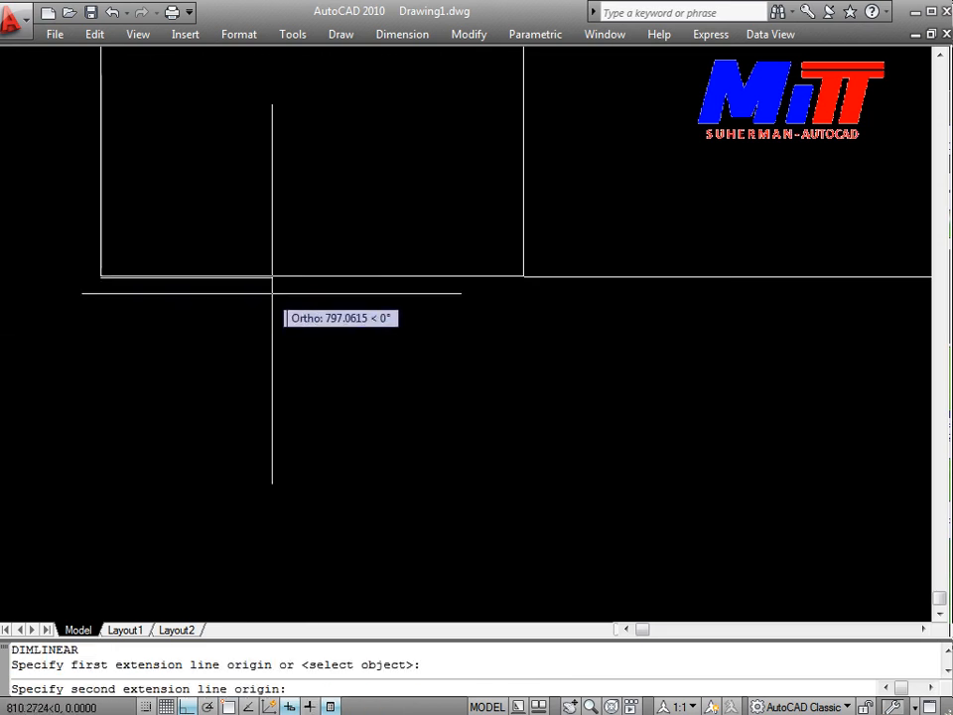
click(523, 277)
click(353, 419)
scroll(298, 436, up, 6)
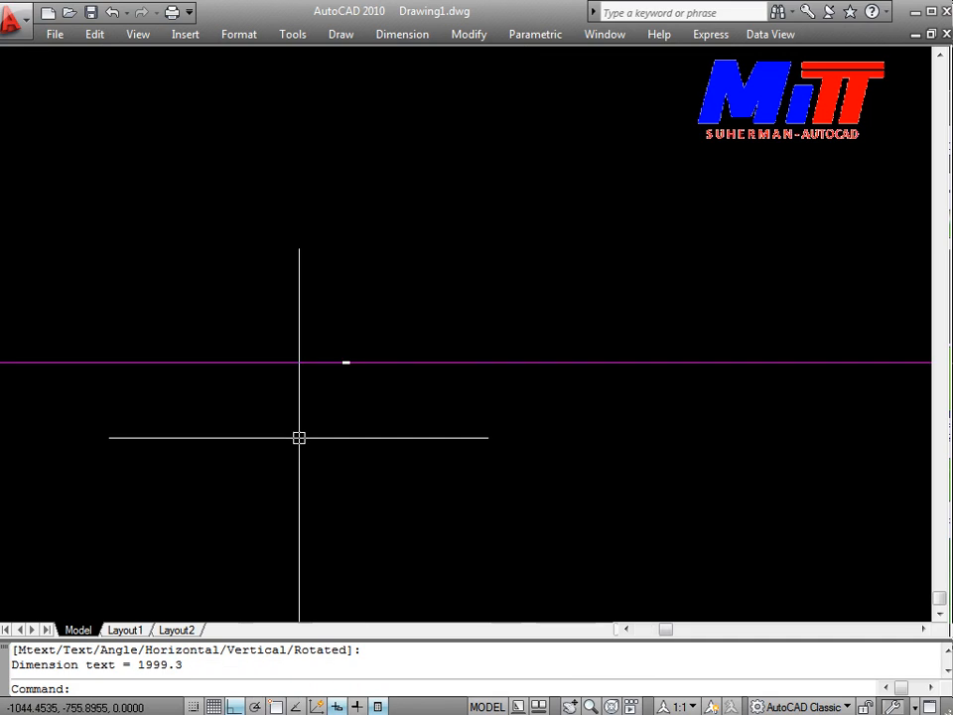
scroll(266, 350, up, 2)
Step: Erase the base width dimension whose text was just inspected
click(417, 482)
click(300, 354)
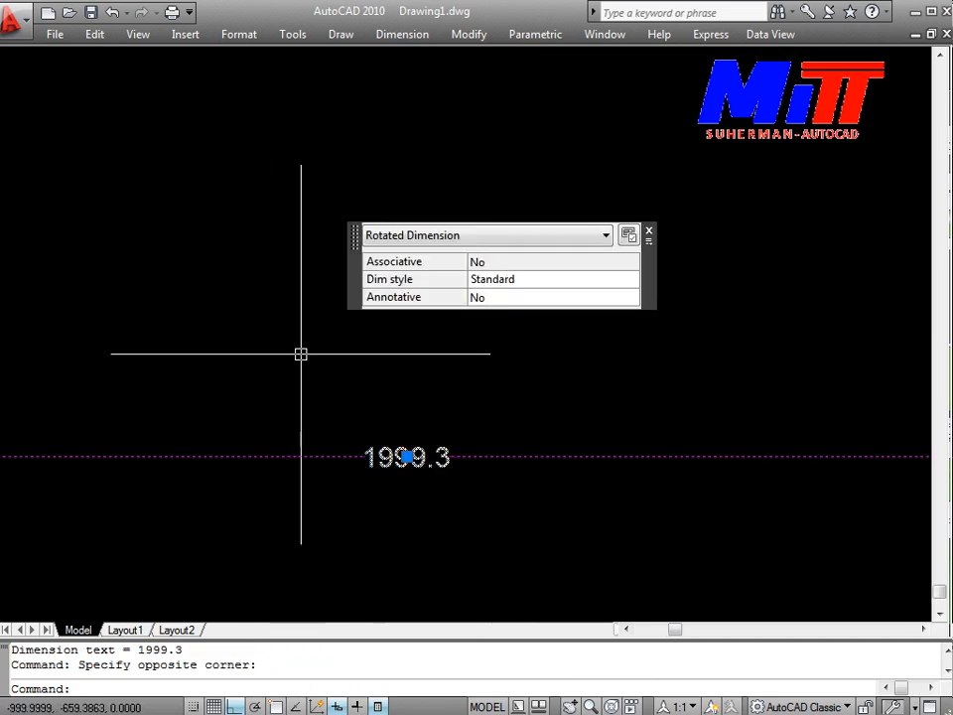
text(e)
key(Return)
Step: Set the Standard dimension style's text height to 10 and its linear precision to 0.00
text(d)
key(Return)
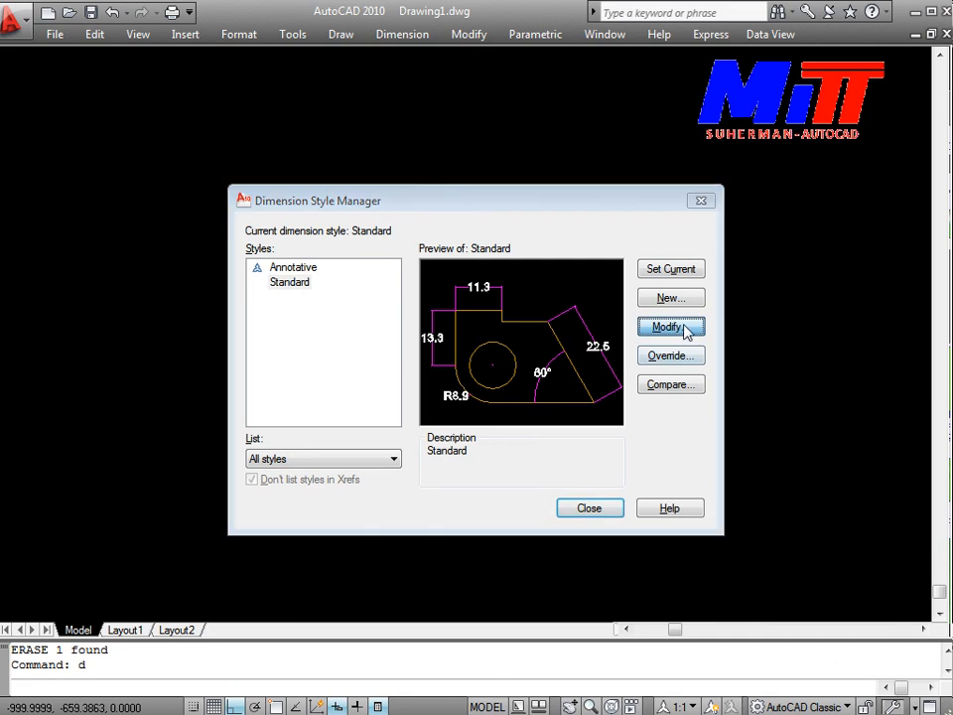
click(676, 327)
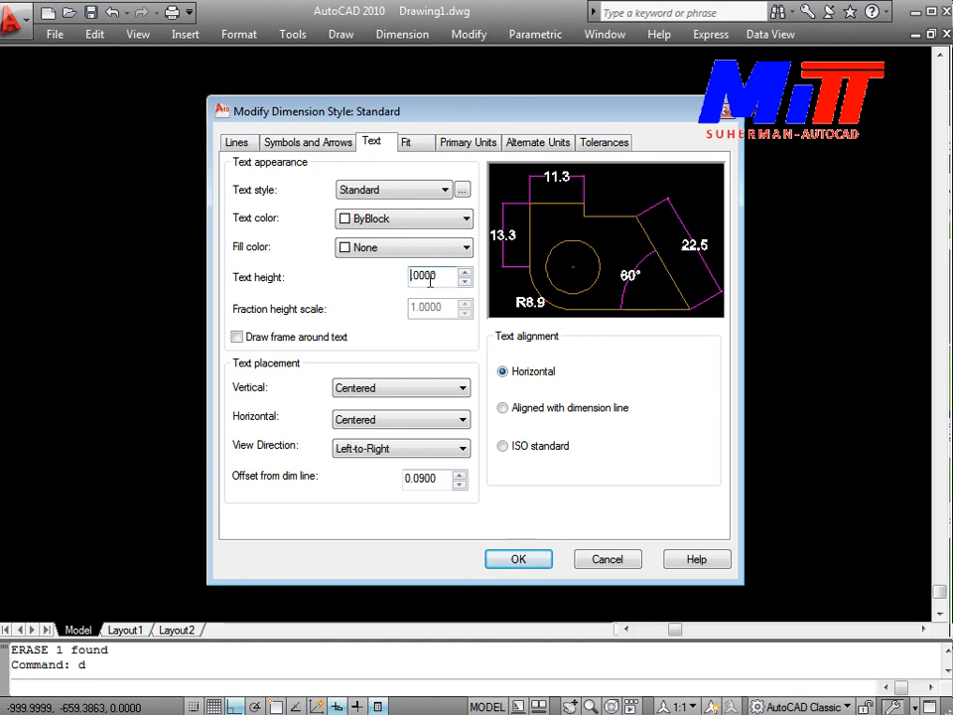
text(1)
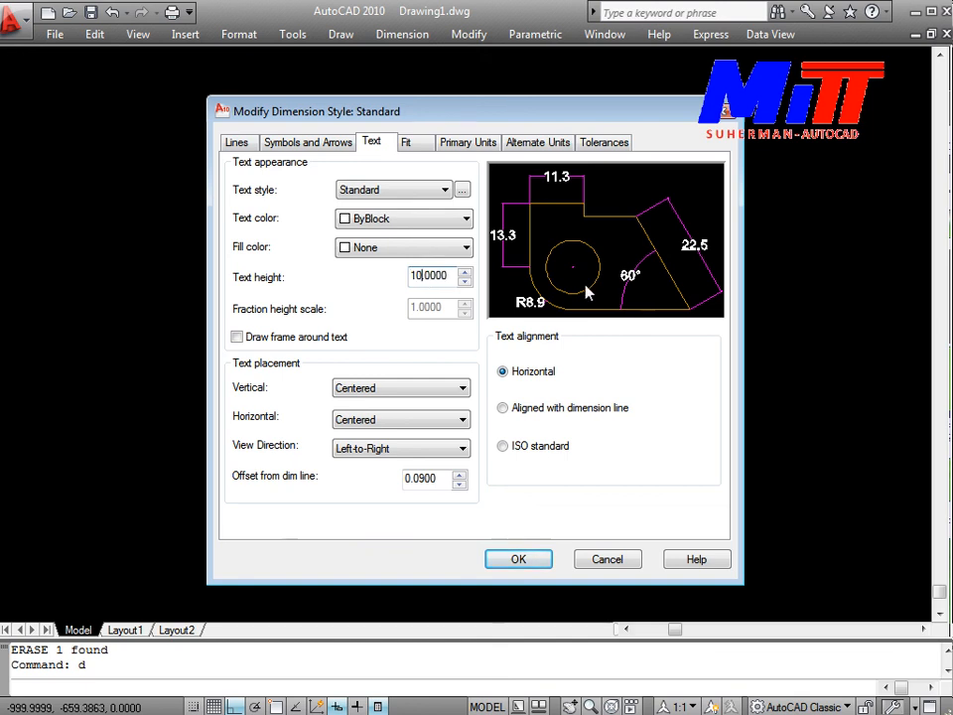
click(452, 145)
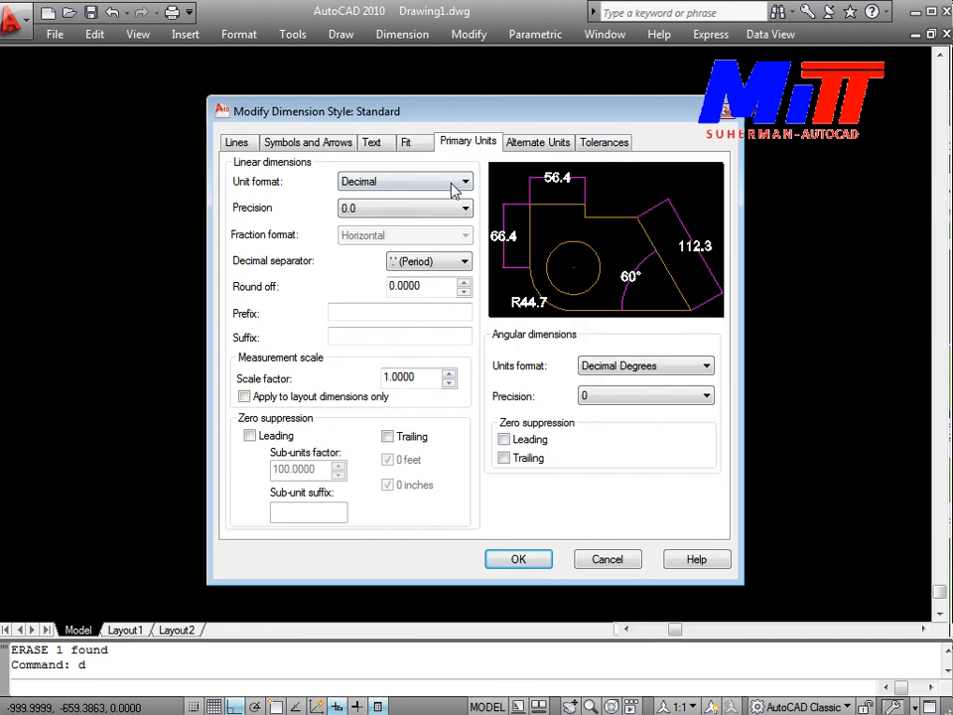
click(464, 211)
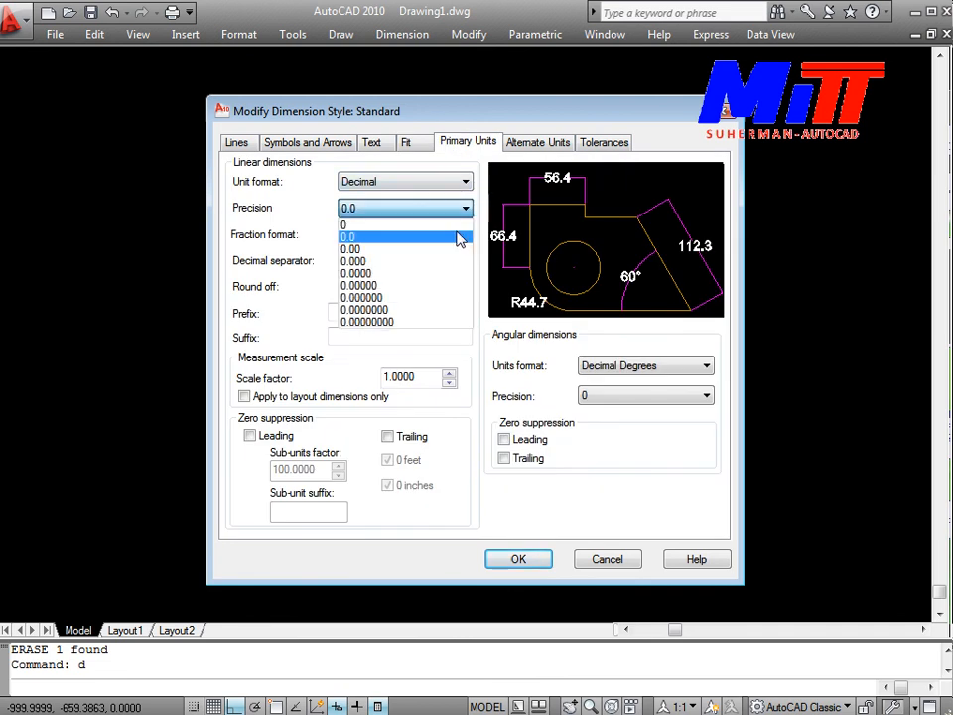
click(443, 249)
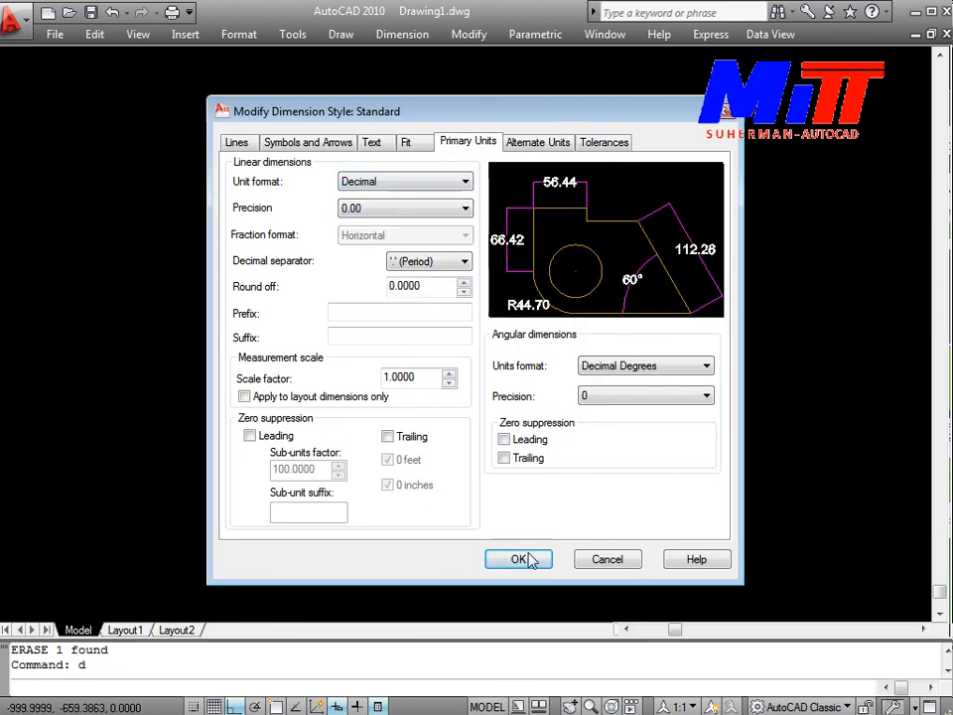
click(526, 559)
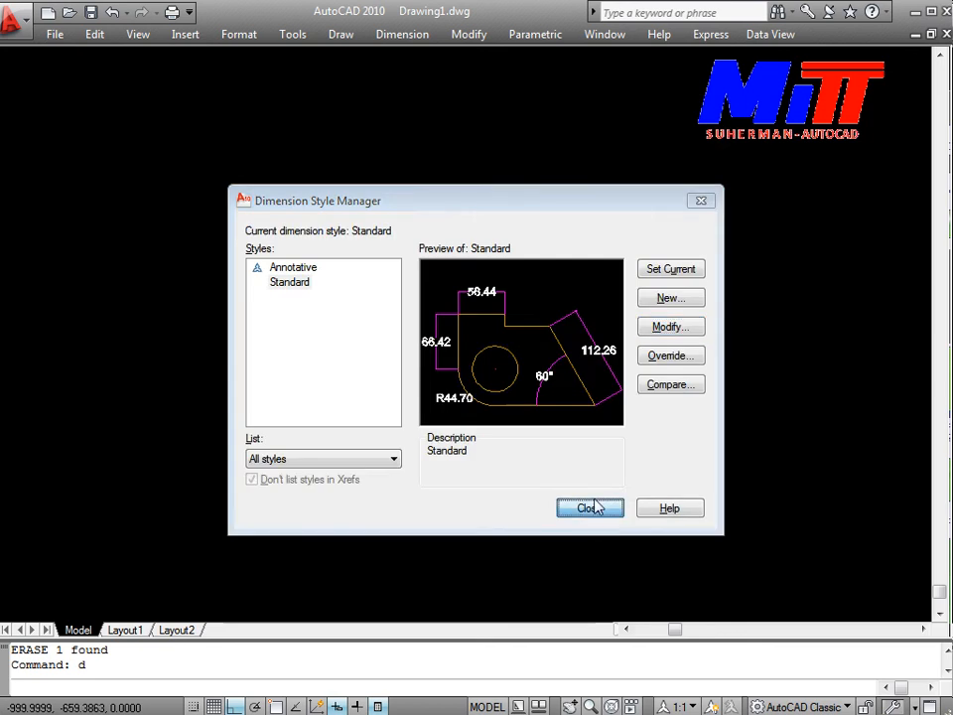
Step: Dimension the tall narrow section's base width below the baseline again and check how readable its text is
click(596, 507)
middle_drag(483, 514, 466, 640)
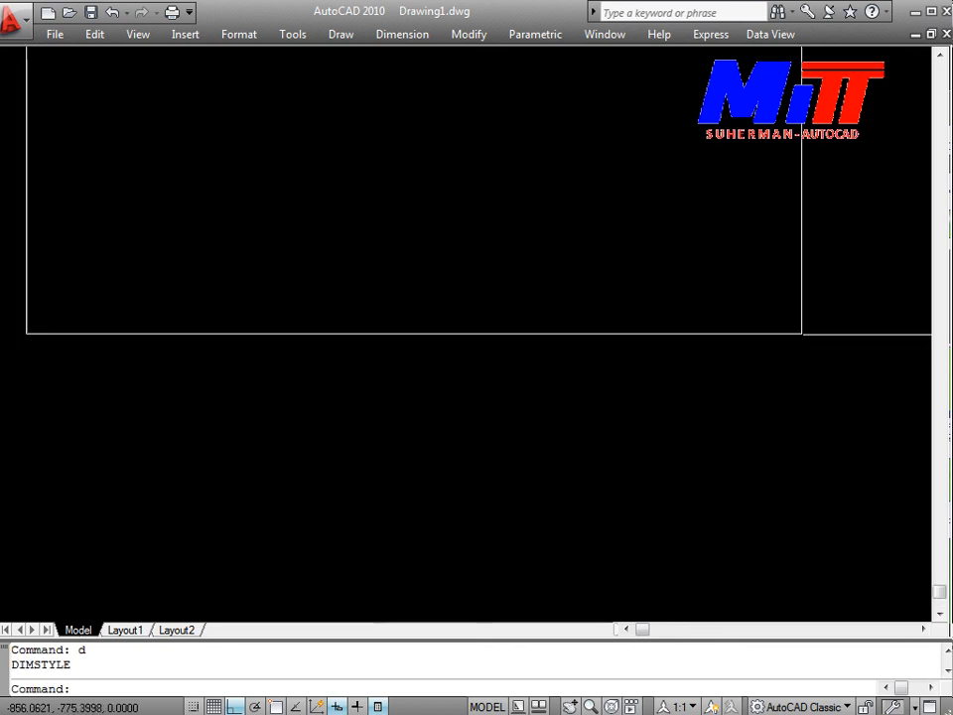
scroll(419, 457, down, 4)
middle_drag(420, 458, 444, 466)
text(dli)
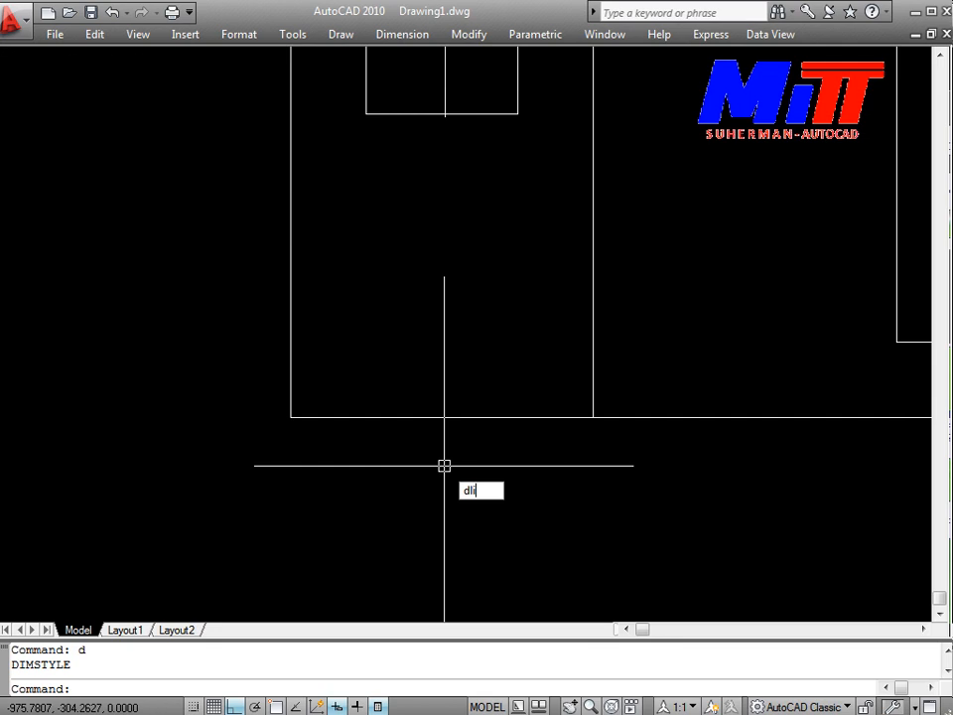
key(Return)
scroll(306, 428, up, 3)
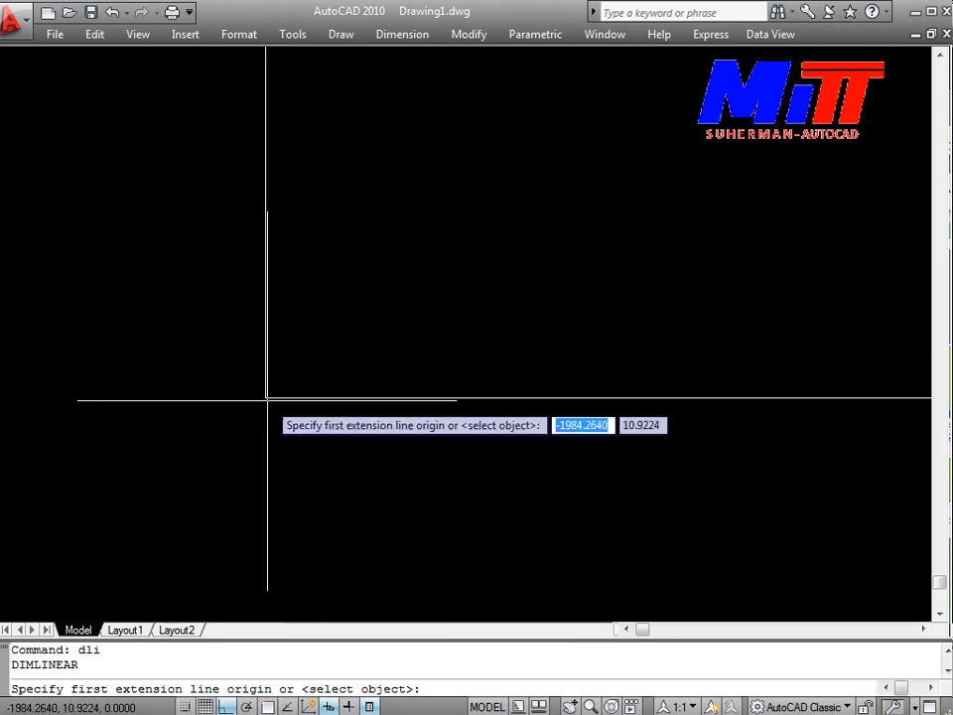
click(266, 401)
middle_drag(266, 401, 156, 422)
click(704, 404)
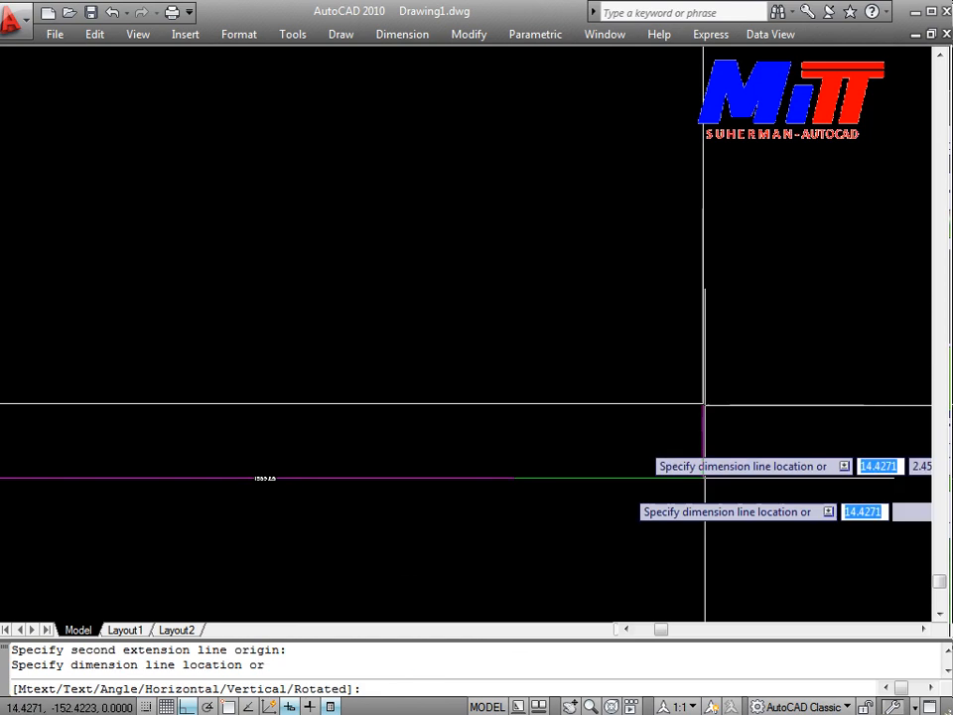
click(704, 549)
scroll(388, 493, down, 3)
scroll(522, 507, up, 4)
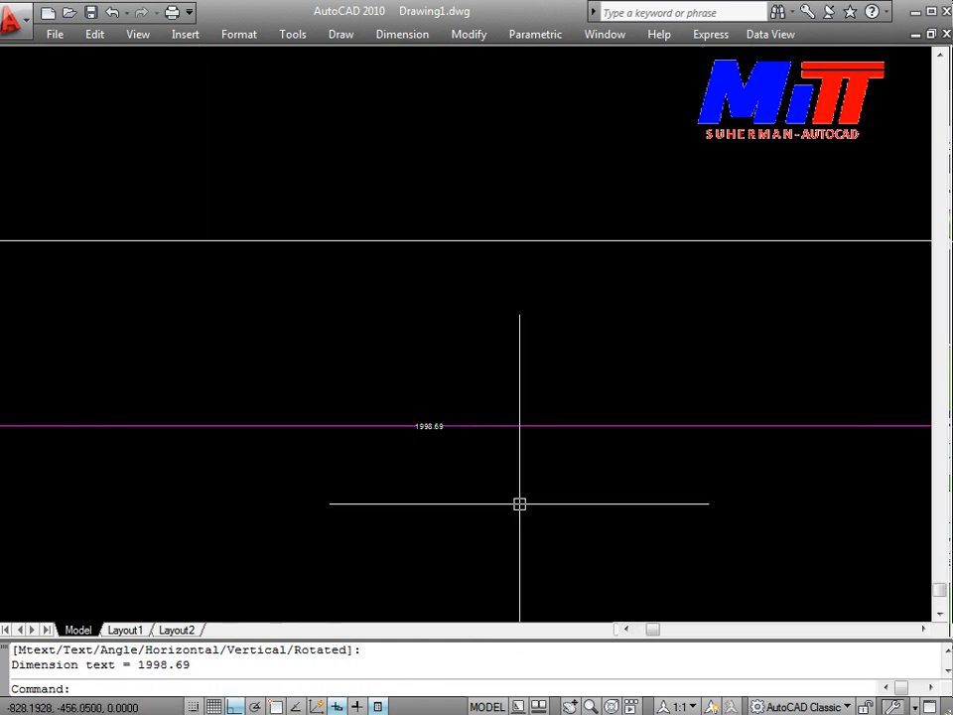
scroll(519, 504, down, 4)
scroll(546, 507, up, 5)
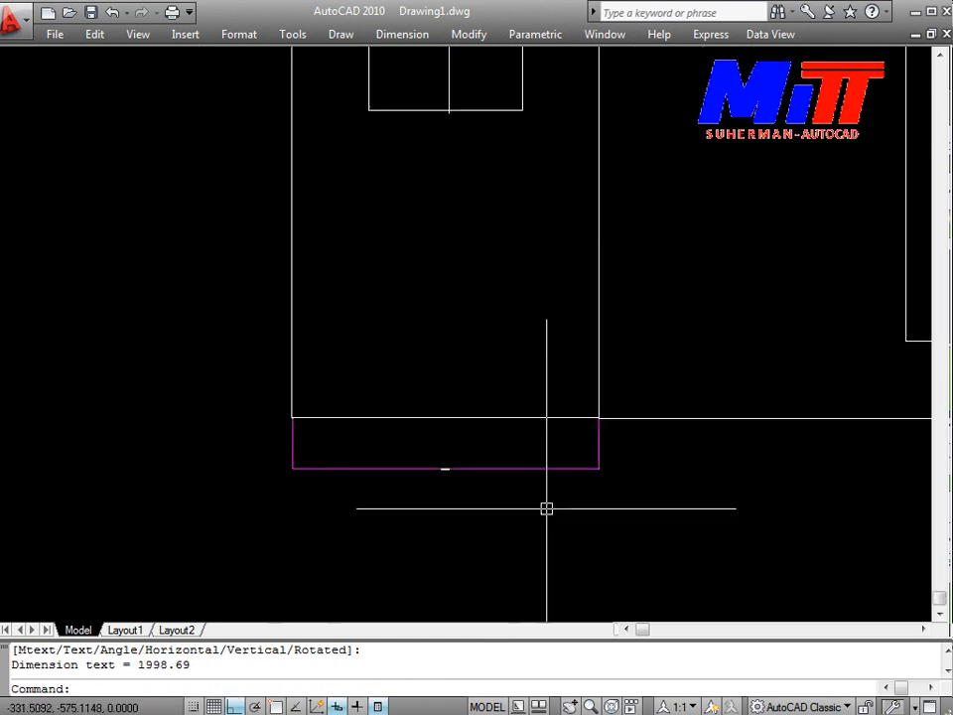
Step: Erase the base width dimension below the tall narrow section
click(447, 475)
click(266, 345)
text(e)
key(Return)
Step: Set the Standard dimension style's text height to 30
text(d)
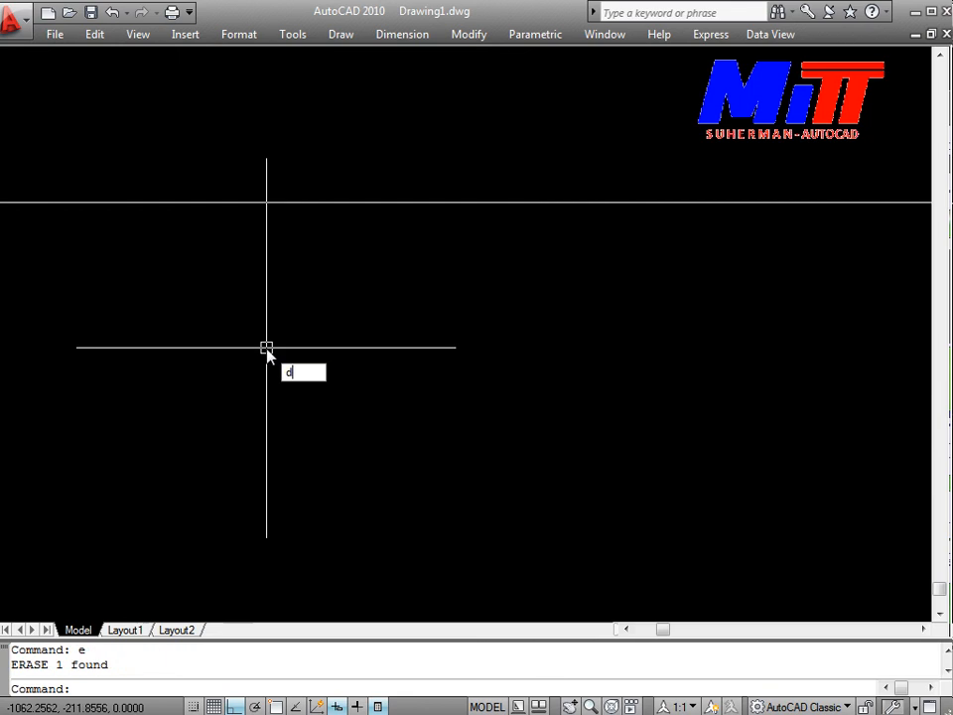
key(Return)
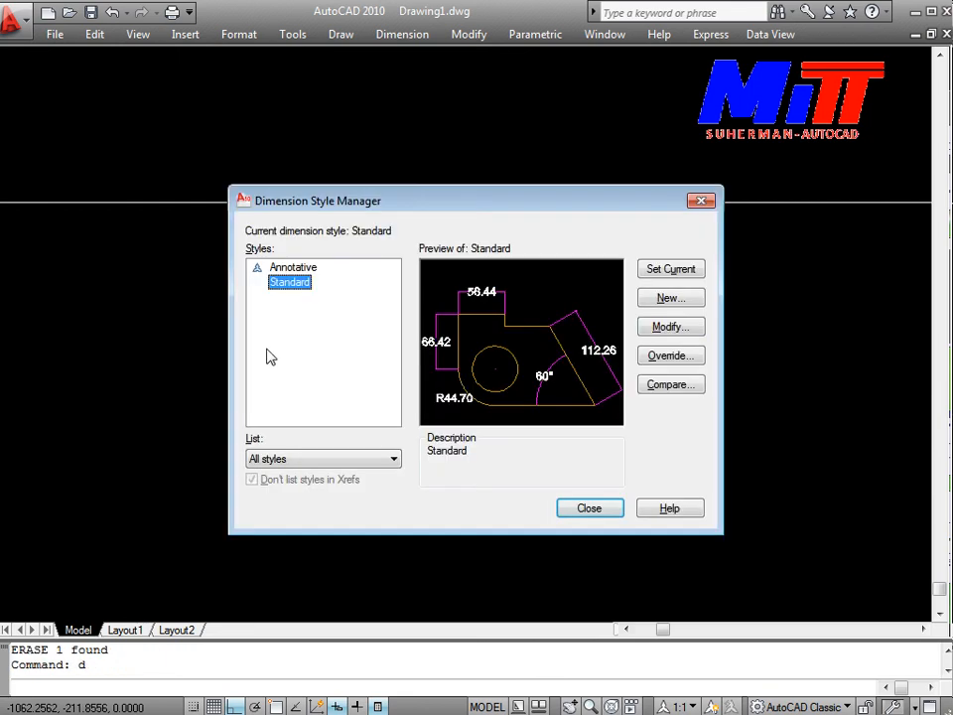
click(663, 328)
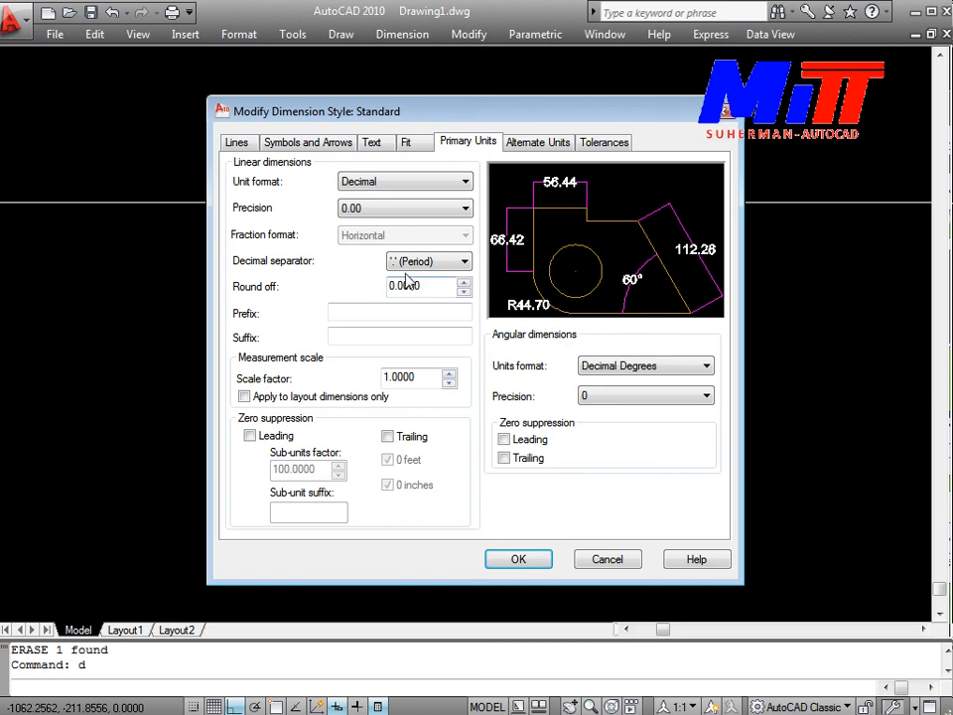
click(373, 144)
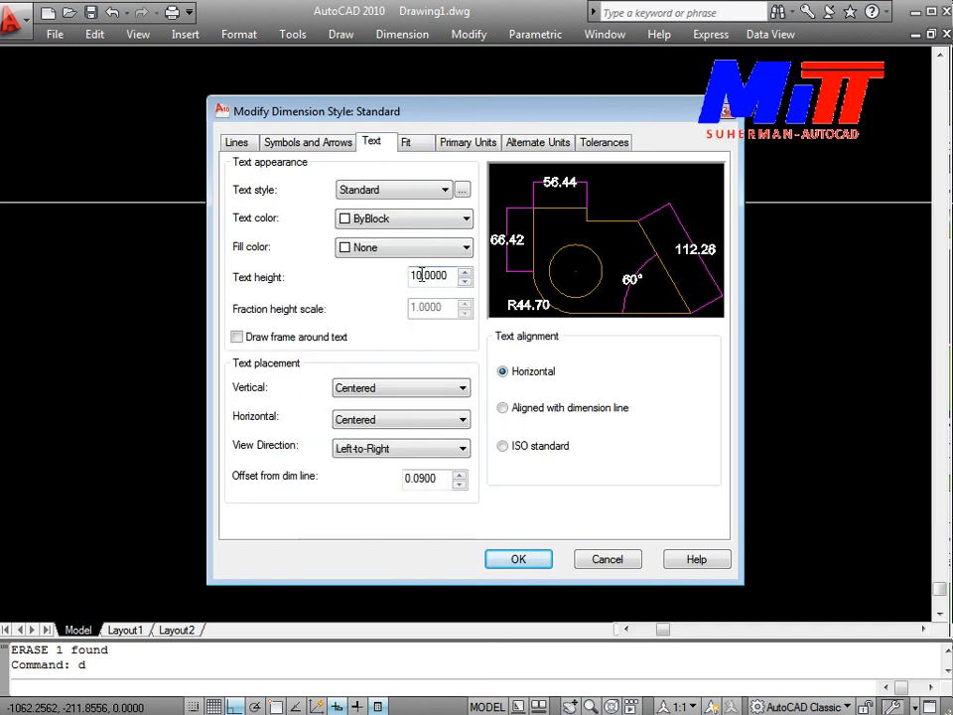
click(420, 276)
text(2)
text(3)
click(527, 562)
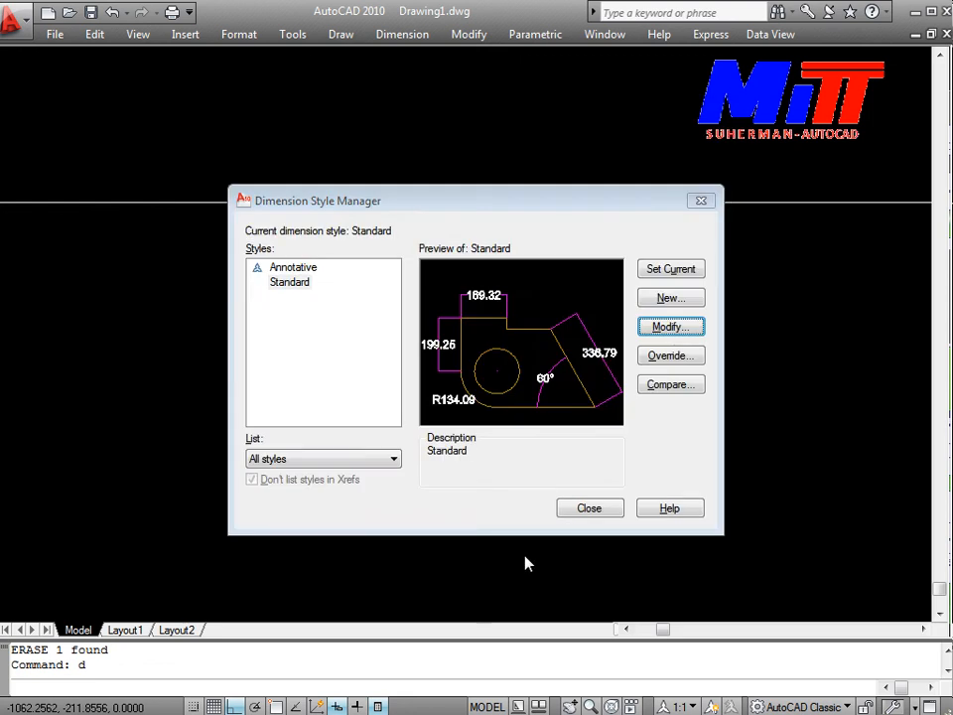
click(589, 508)
Step: Place a linear dimension of the tall narrow section's base width just below the baseline
text(d)
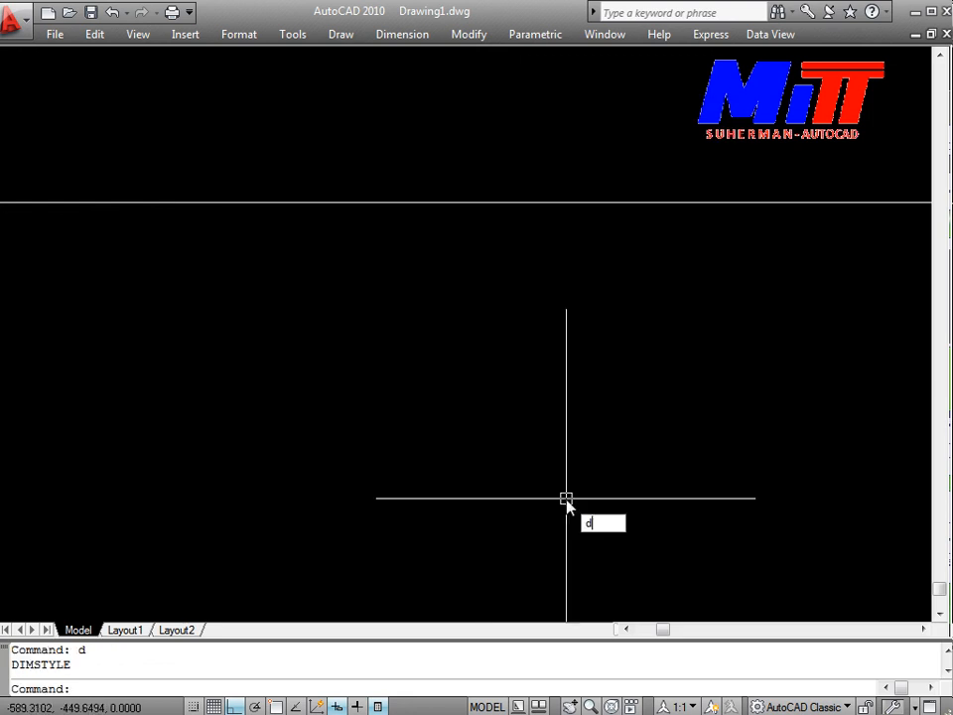
text(li)
key(Return)
scroll(566, 498, down, 2)
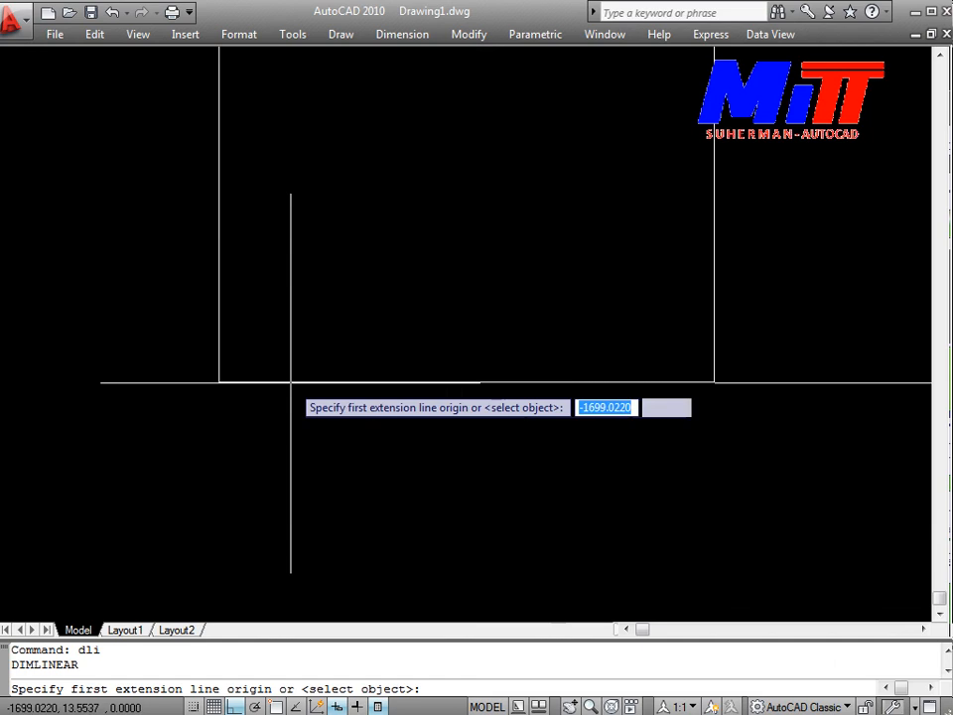
scroll(291, 382, up, 1)
click(190, 393)
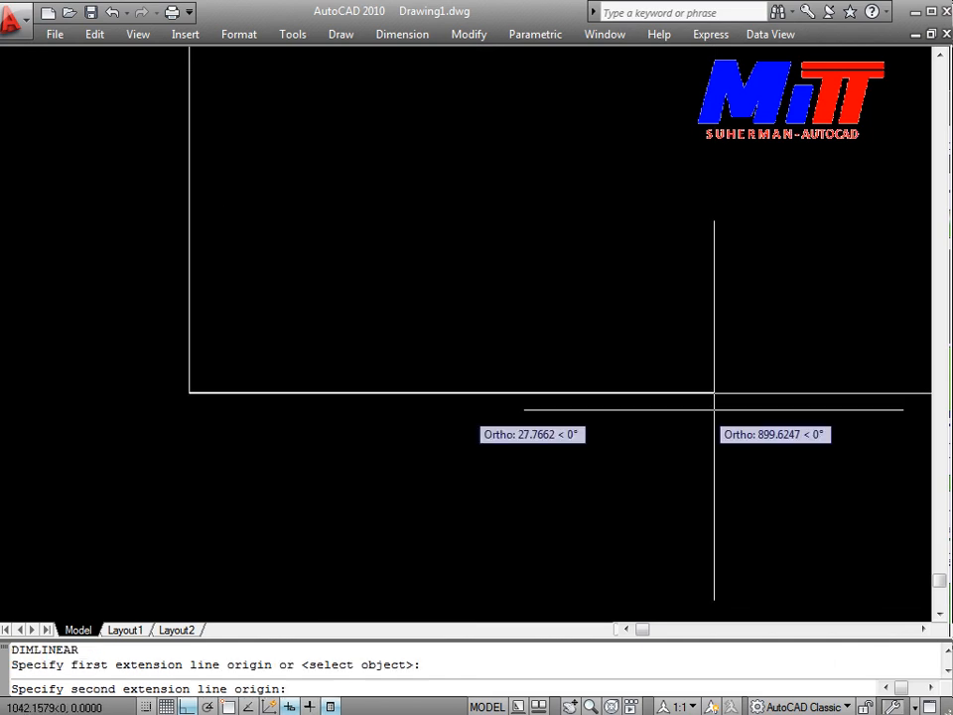
middle_drag(641, 405, 504, 372)
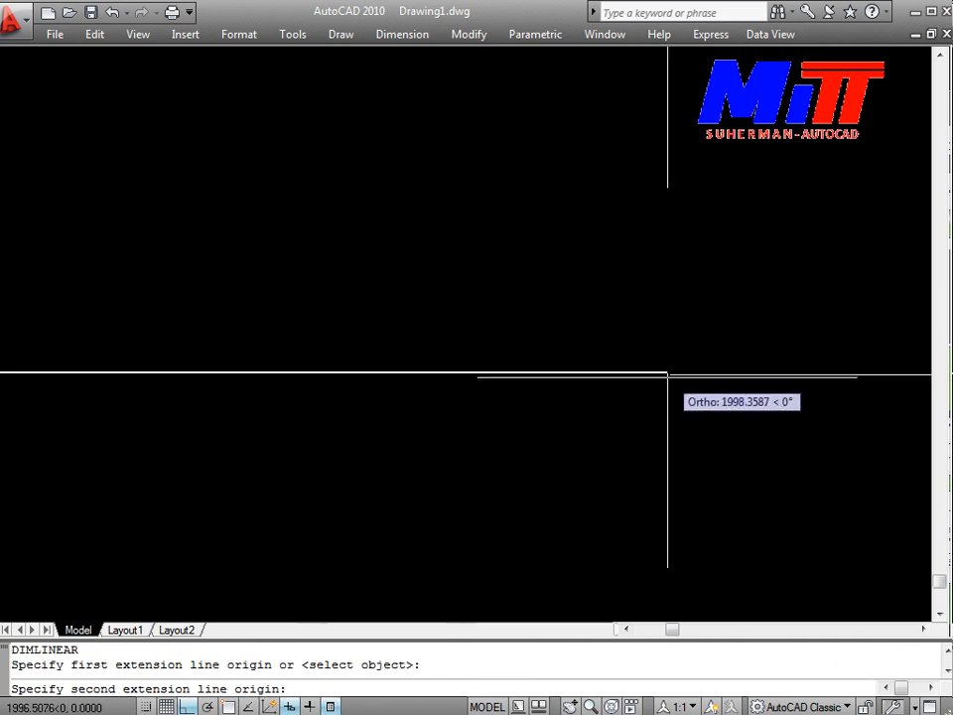
click(668, 375)
click(660, 525)
scroll(735, 308, down, 4)
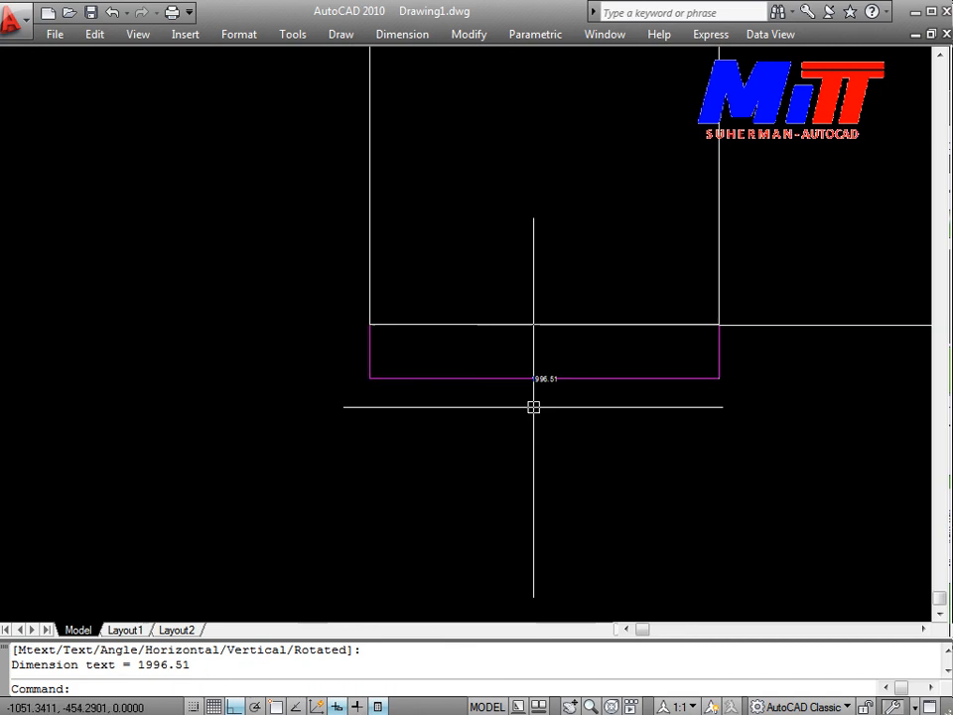
Step: Explode the base width dimension into separate lines and text
scroll(533, 405, up, 2)
click(593, 408)
click(531, 341)
text(x)
key(Return)
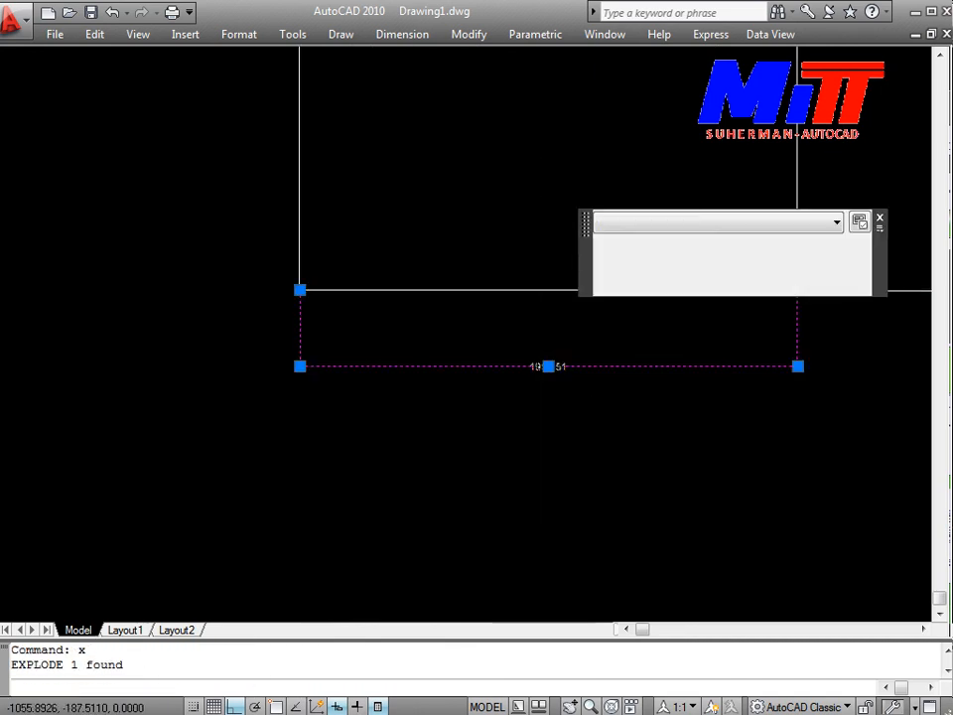
key(Return)
key(Escape)
Step: Replace the exploded base width dimension's text with 2000
scroll(549, 366, up, 3)
click(551, 368)
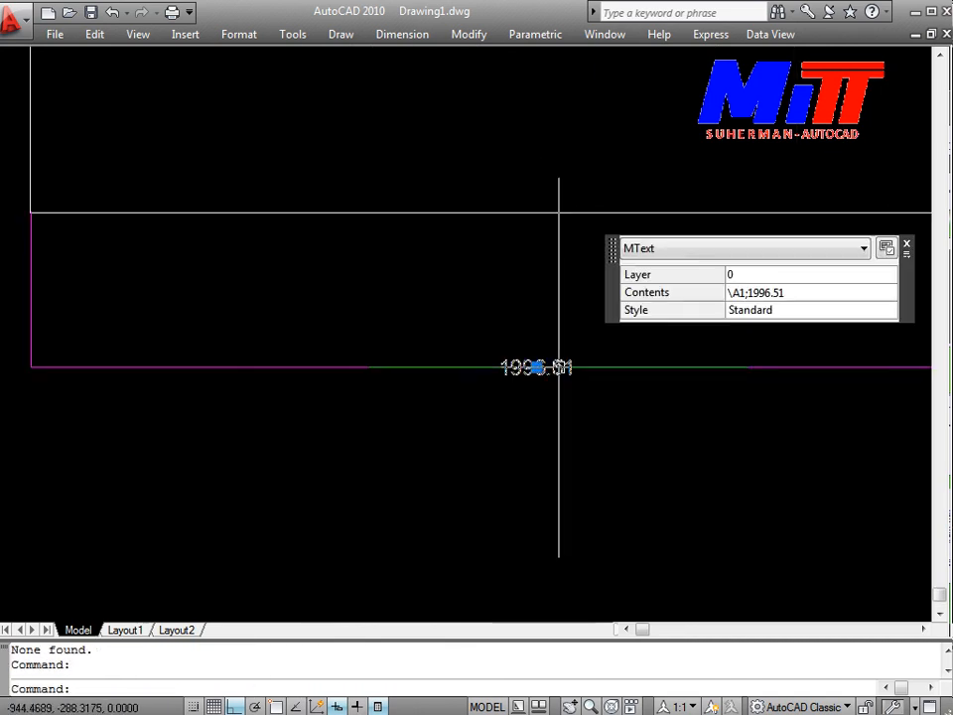
double_click(551, 367)
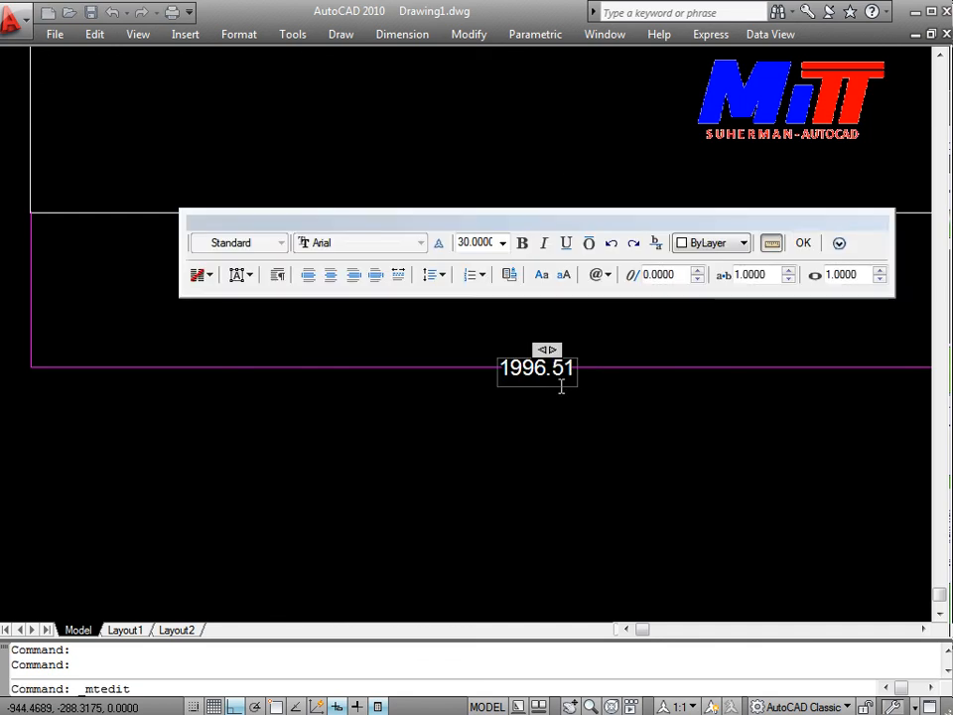
key(BackSpace)
key(BackSpace)
key(BackSpace)
key(BackSpace)
key(BackSpace)
key(BackSpace)
key(BackSpace)
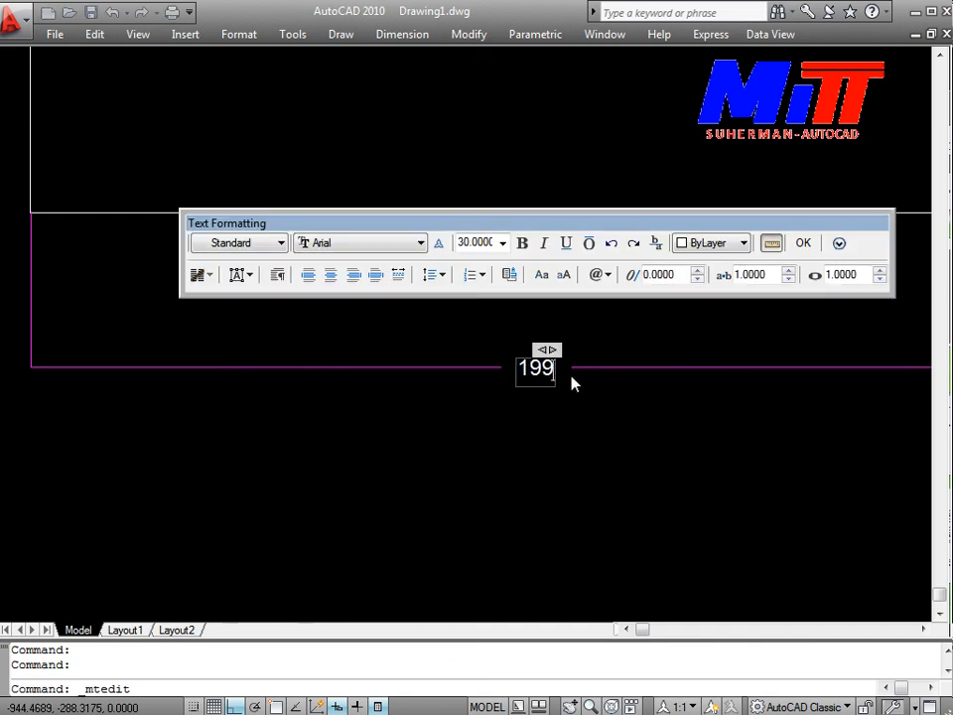
text(2000)
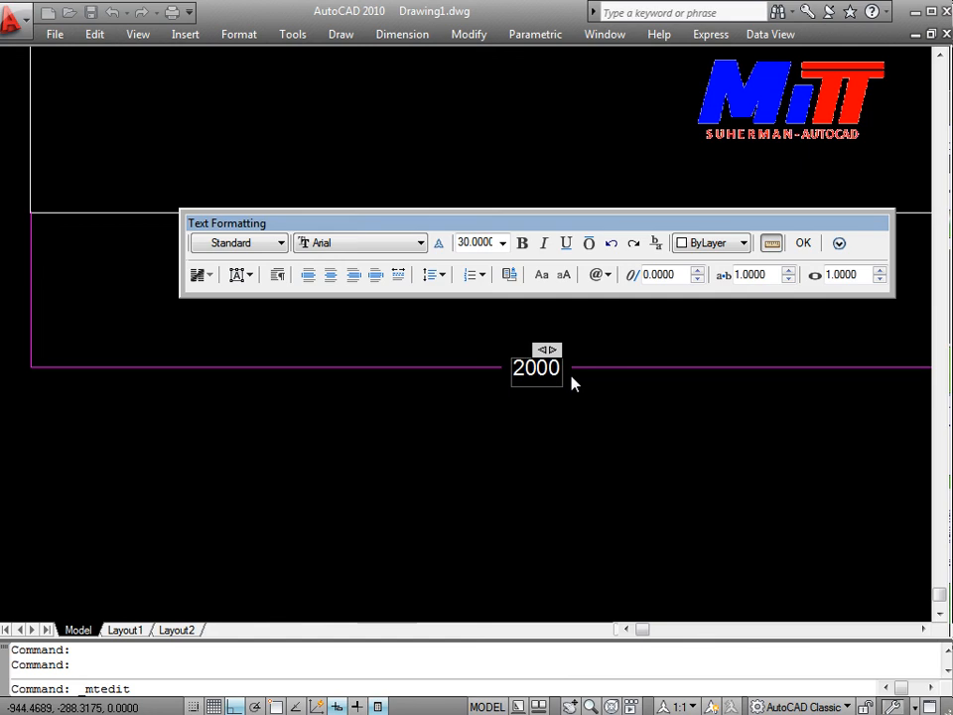
click(598, 432)
Step: Dimension the tall narrow section's full height from its base corner to its top corner, placed outside its left edge
scroll(598, 432, down, 5)
middle_drag(494, 491, 508, 498)
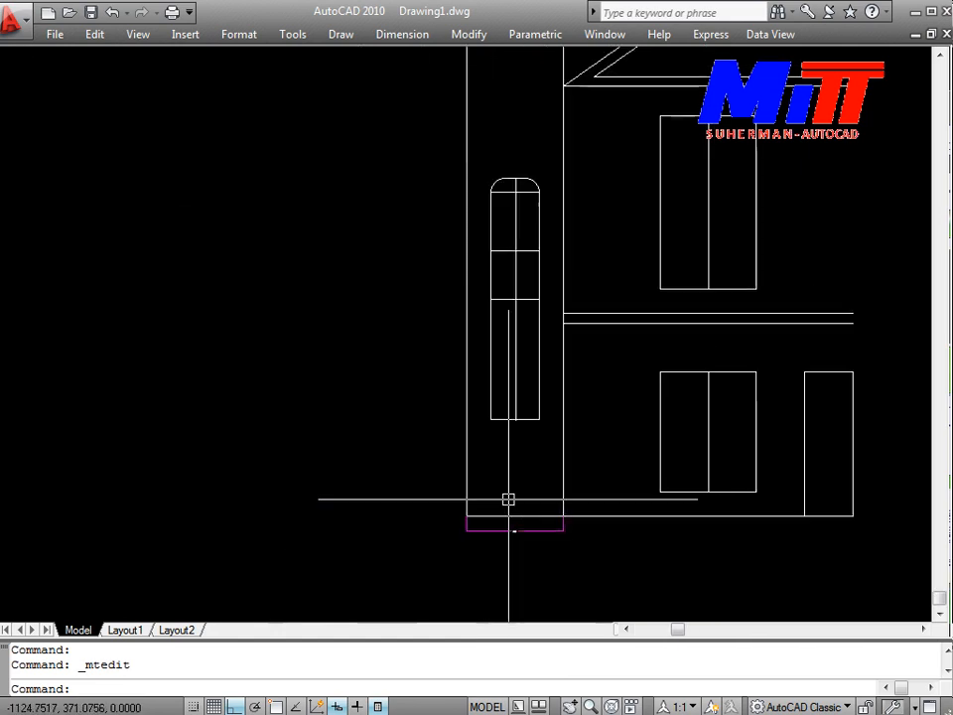
text(dli)
key(Return)
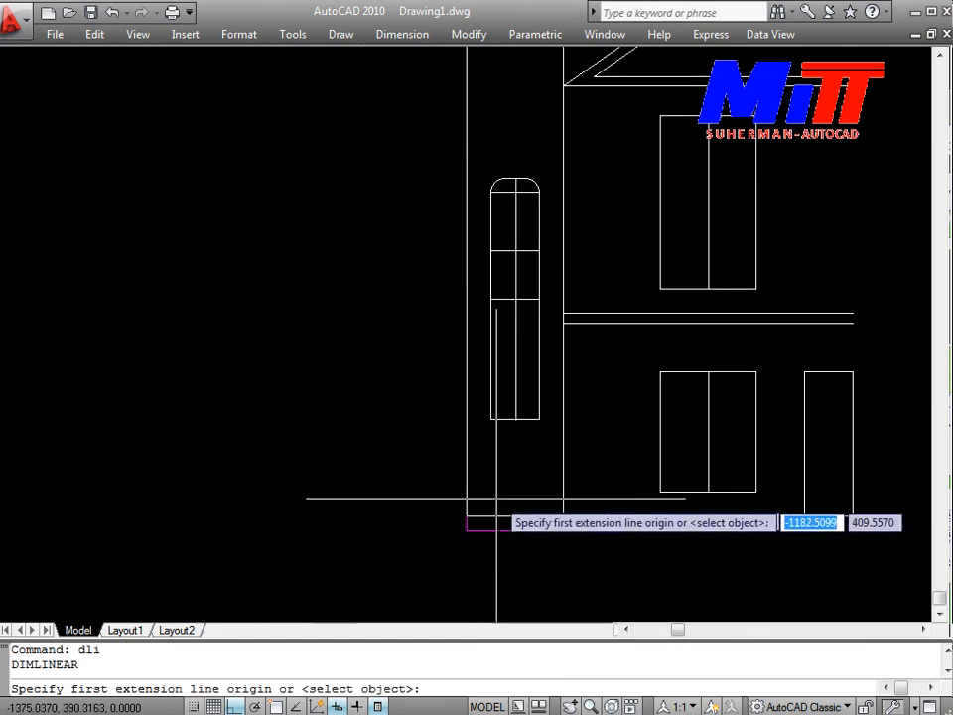
scroll(509, 500, up, 6)
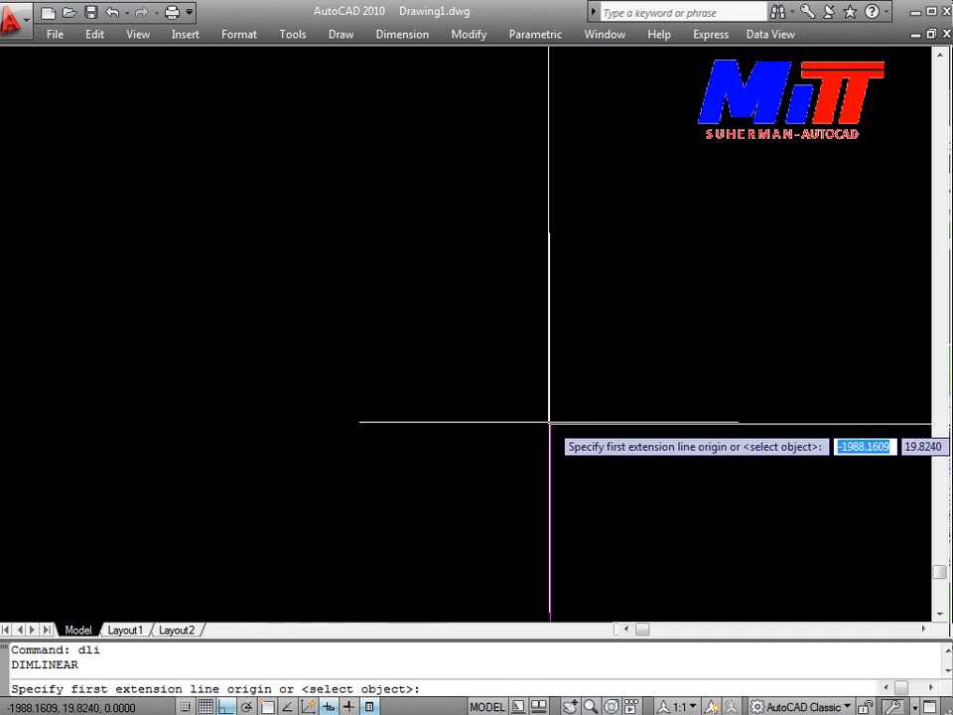
click(549, 423)
middle_drag(562, 128, 441, 566)
scroll(484, 233, down, 4)
middle_drag(485, 224, 483, 519)
scroll(491, 227, down, 2)
scroll(491, 228, down, 1)
scroll(448, 314, up, 2)
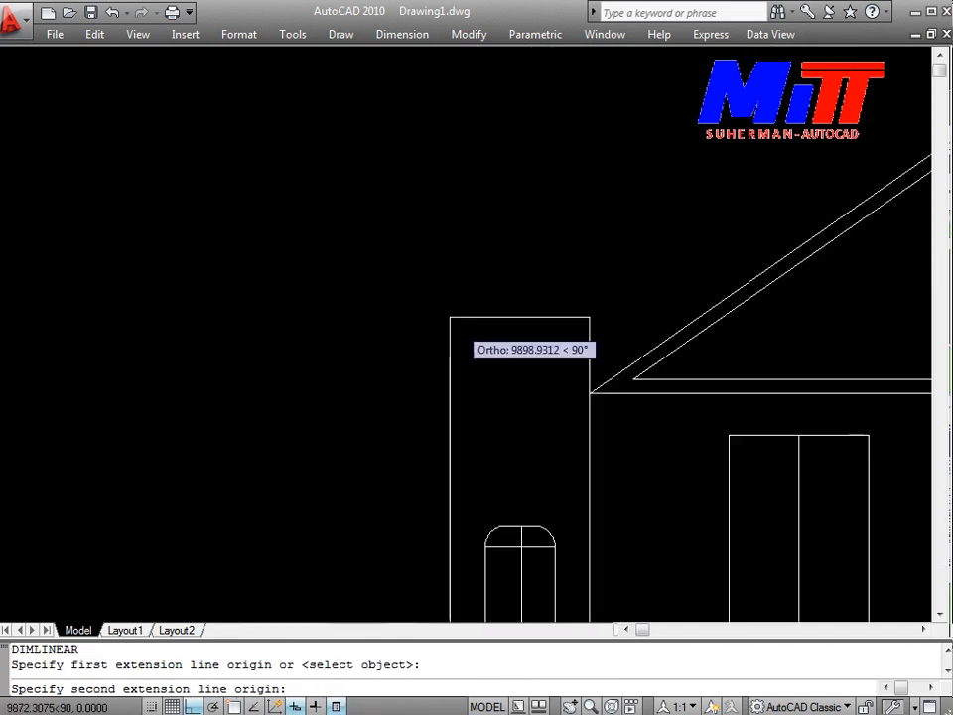
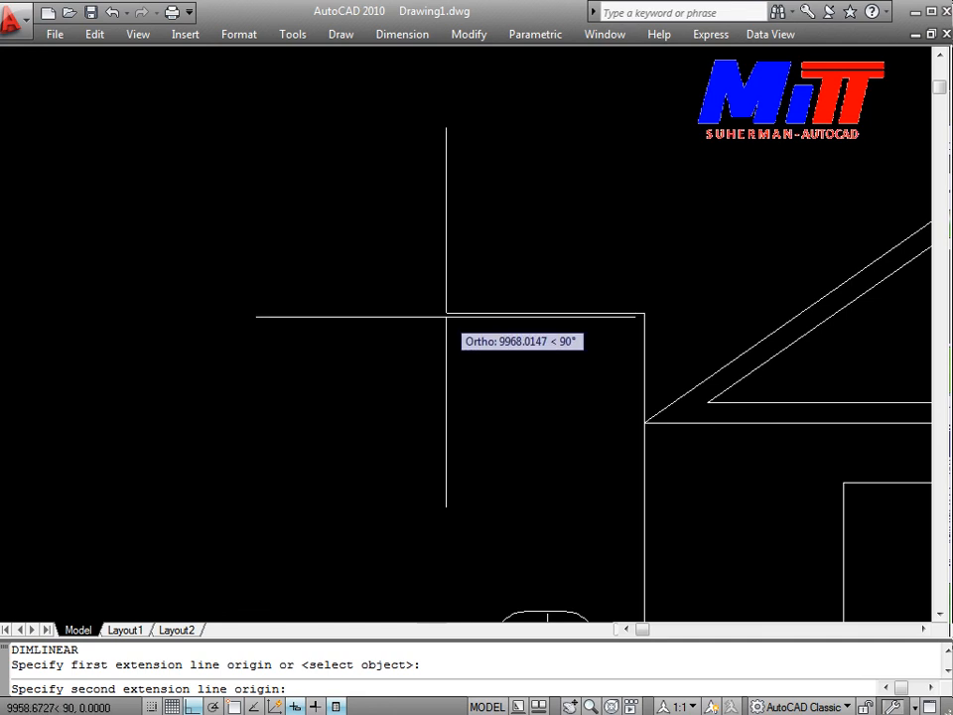
click(446, 317)
scroll(200, 345, down, 2)
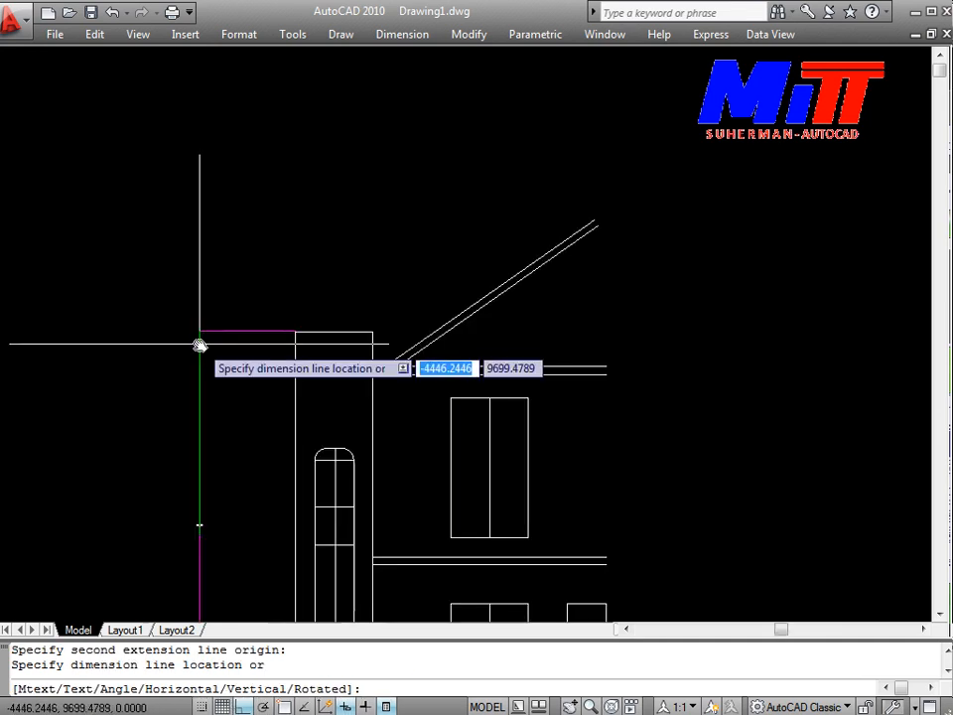
click(199, 345)
Step: Dimension the width of the tall arched window below its bottom edge
middle_drag(324, 409, 382, 173)
text(d)
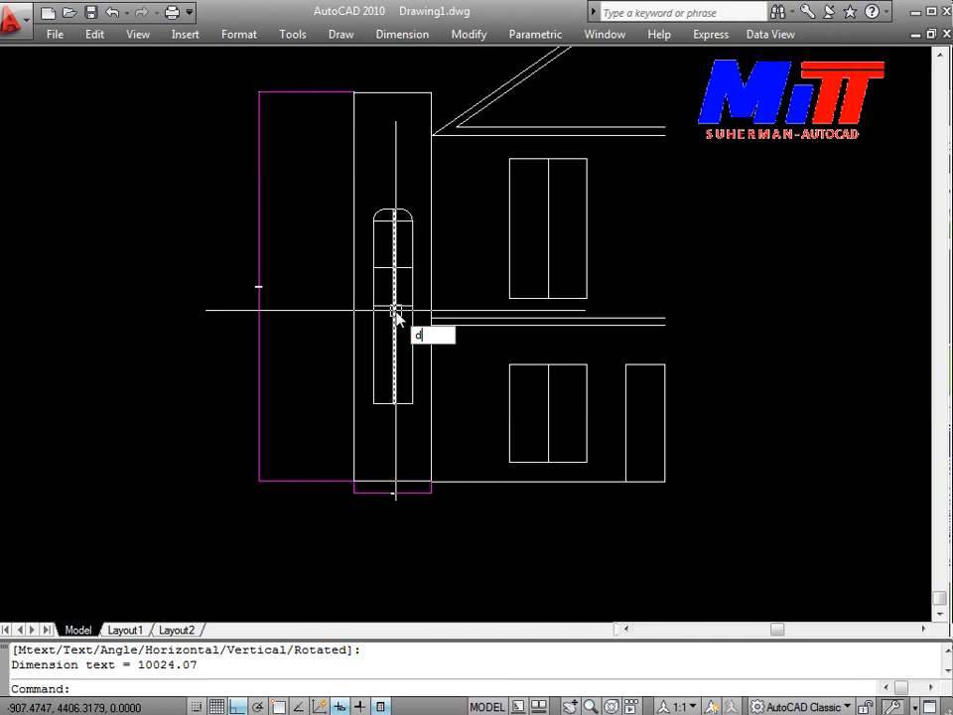
text(li)
key(Return)
scroll(319, 490, up, 5)
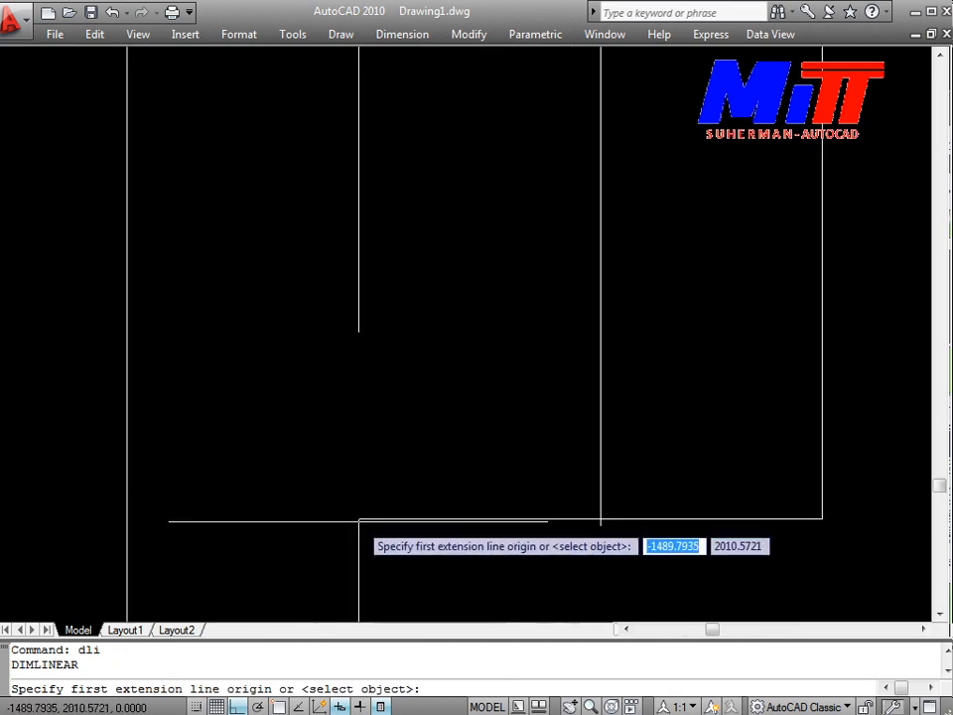
click(359, 518)
middle_drag(590, 537, 367, 524)
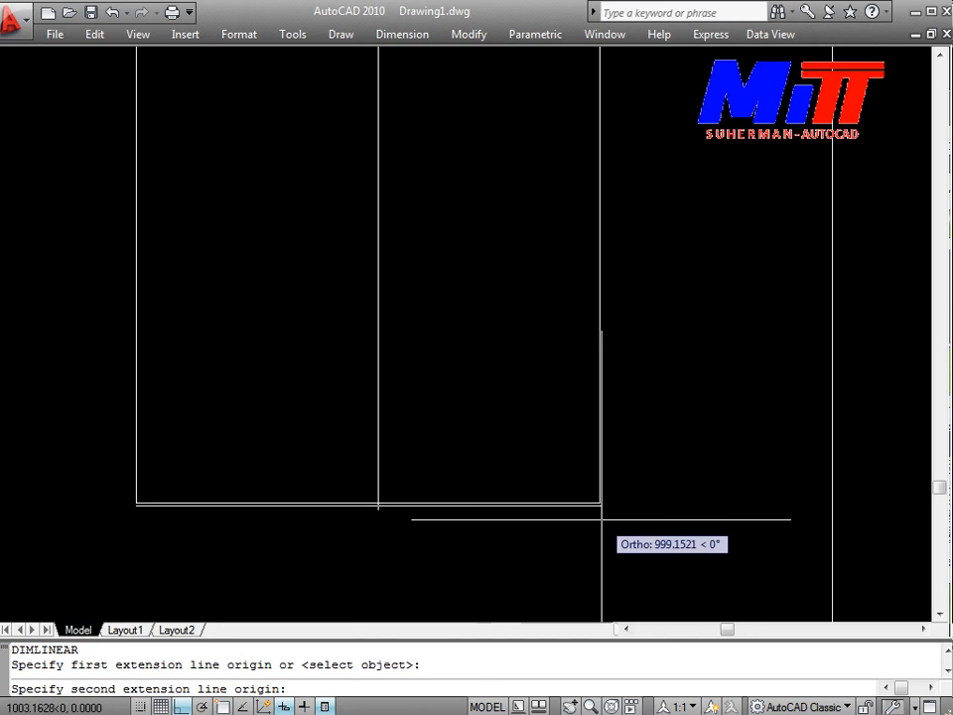
click(601, 520)
Step: Dimension the height of the arched window's lowest pane, from the window's bottom edge to the first crossbar, along its left side
middle_drag(534, 521, 538, 598)
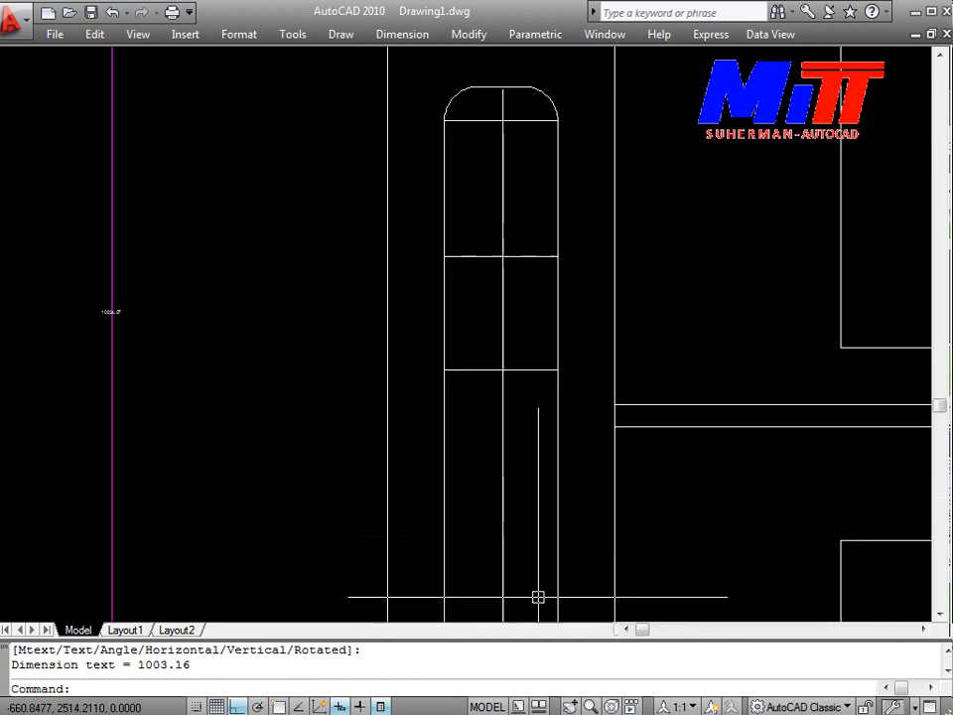
text(dli)
key(Return)
middle_drag(518, 445, 468, 210)
scroll(358, 440, up, 5)
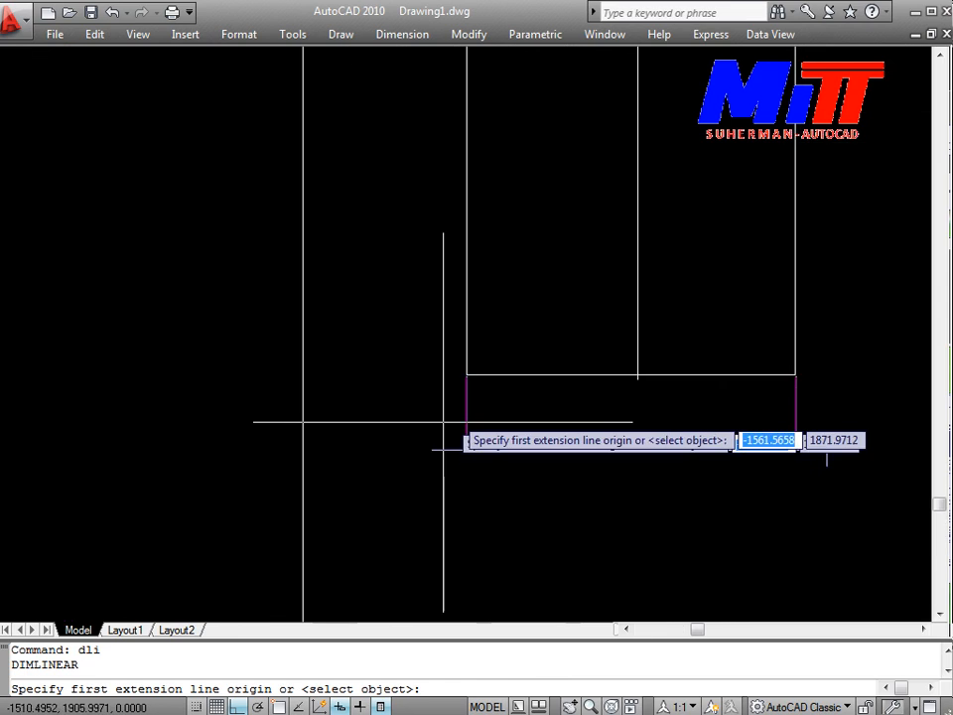
click(469, 372)
mouse_move(465, 245)
middle_down()
mouse_move(404, 476)
mouse_move(398, 542)
middle_up()
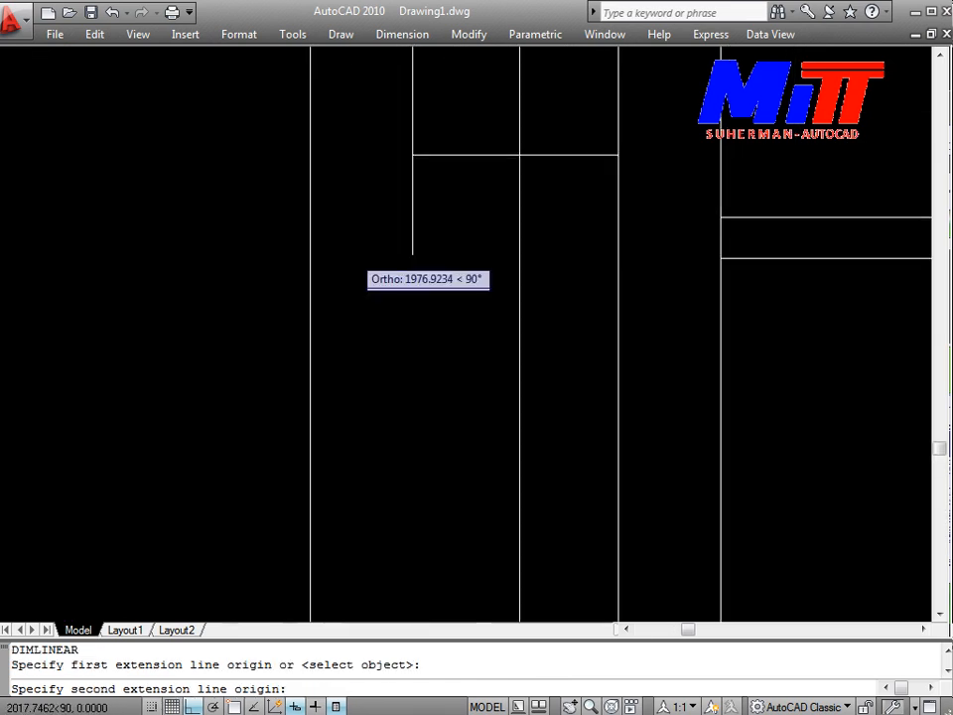
click(411, 155)
click(364, 159)
scroll(392, 256, down, 2)
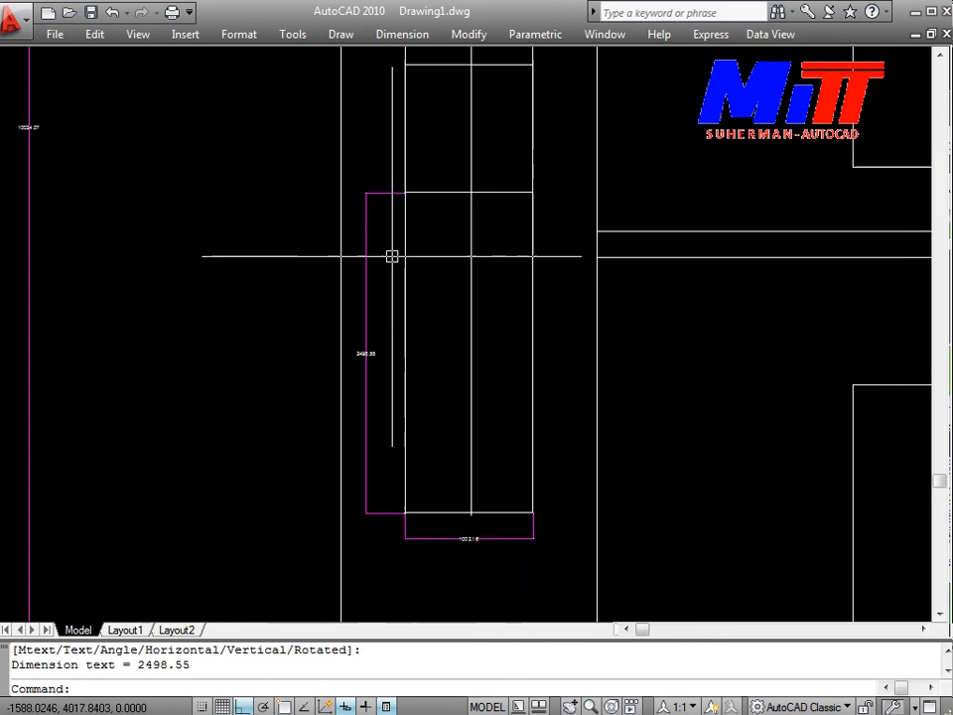
Step: Dimension the height of the arched window's middle pane between its two crossbars, along the window's left side
middle_drag(392, 257, 377, 370)
text(dli)
key(Return)
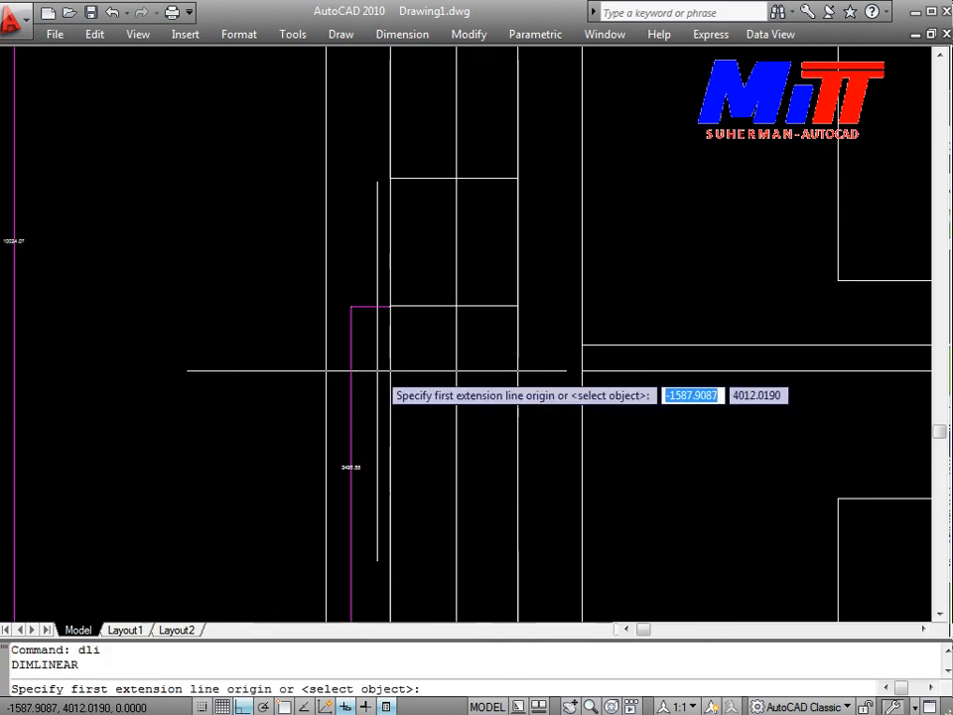
click(389, 306)
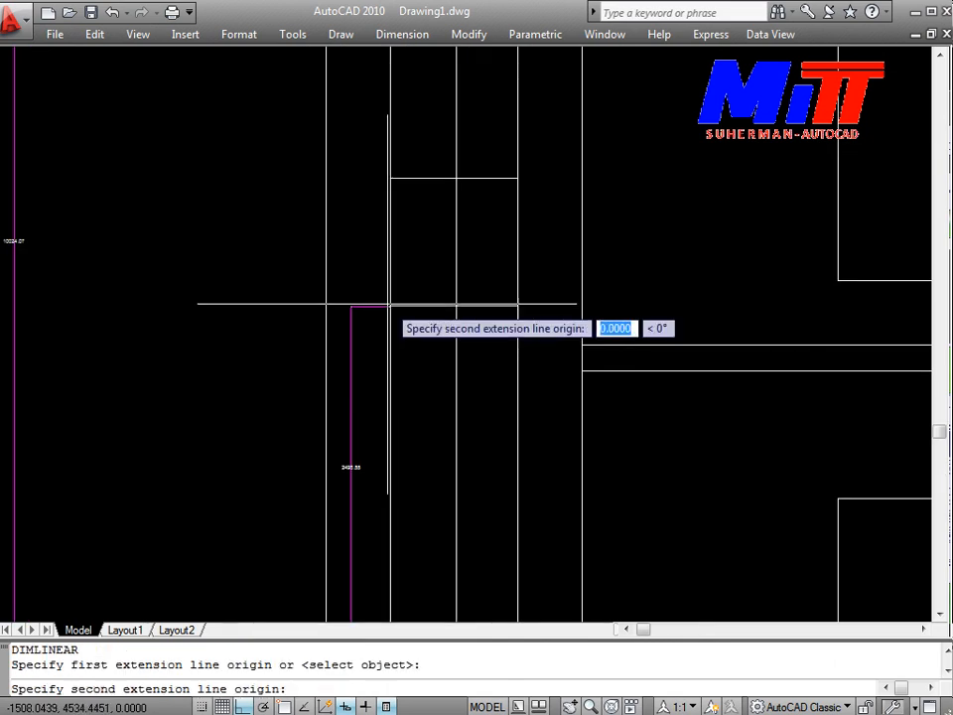
click(389, 173)
click(352, 180)
Step: Dimension the height of the arched window's upper pane, from the second crossbar to the base of the arch, along its left side
middle_drag(373, 201, 330, 524)
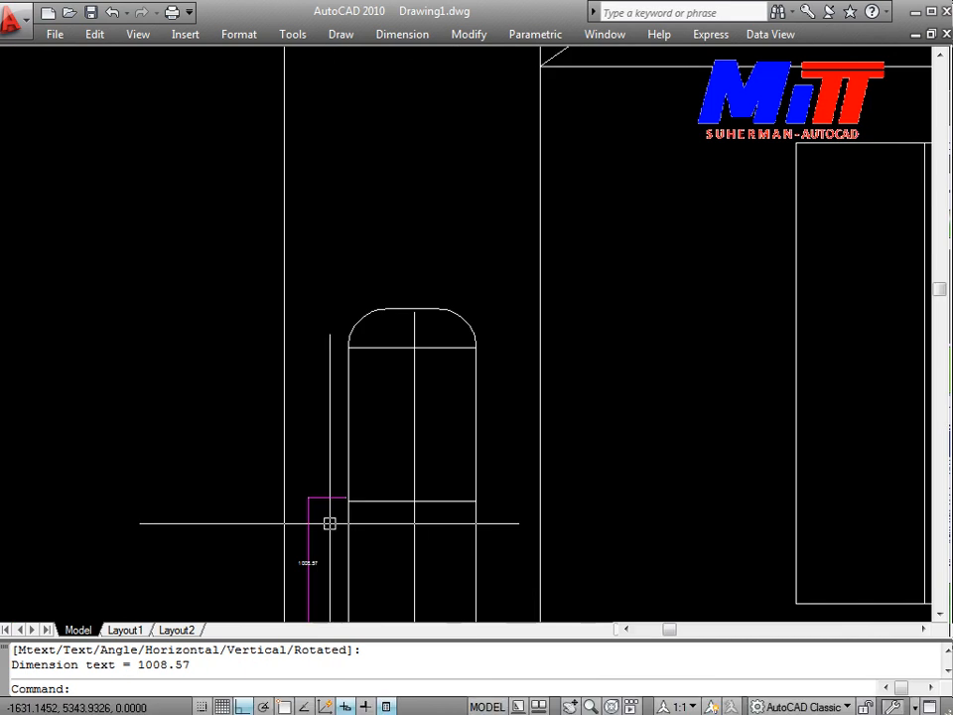
text(dli)
key(Return)
scroll(359, 479, up, 2)
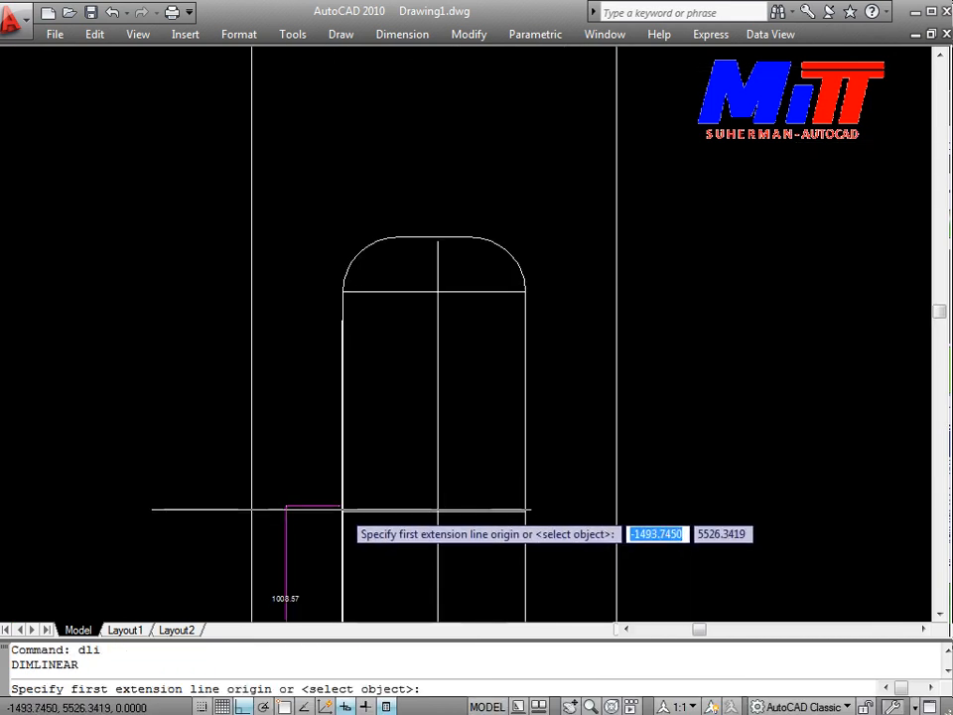
click(342, 510)
click(342, 292)
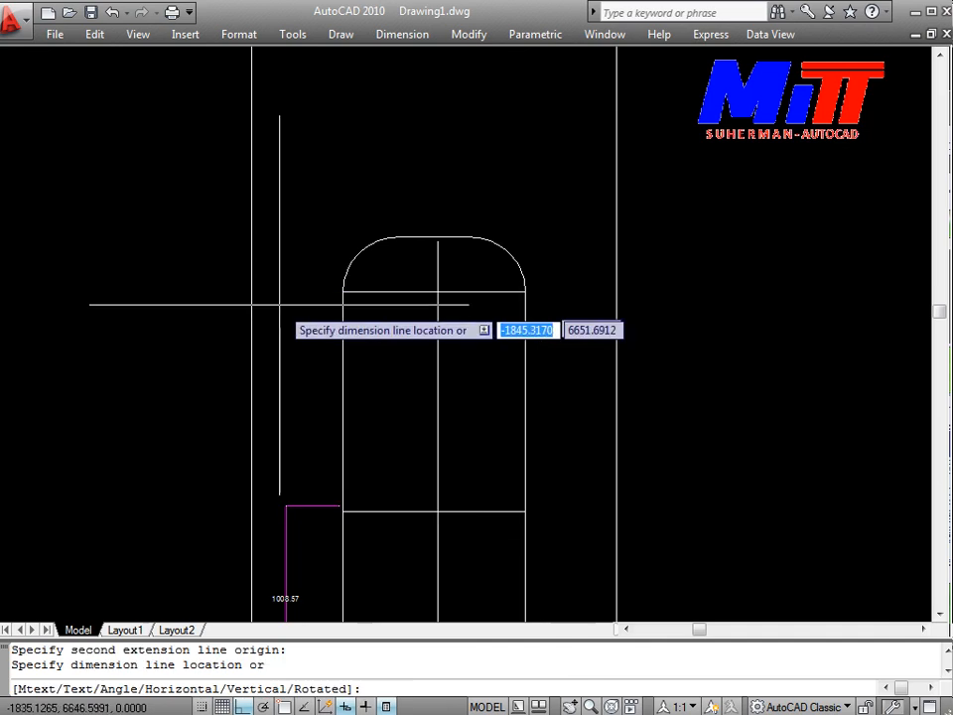
click(286, 316)
Step: Explode the three pane-height dimensions along the arched window's left side
scroll(338, 397, down, 4)
middle_drag(345, 409, 378, 73)
scroll(371, 239, up, 3)
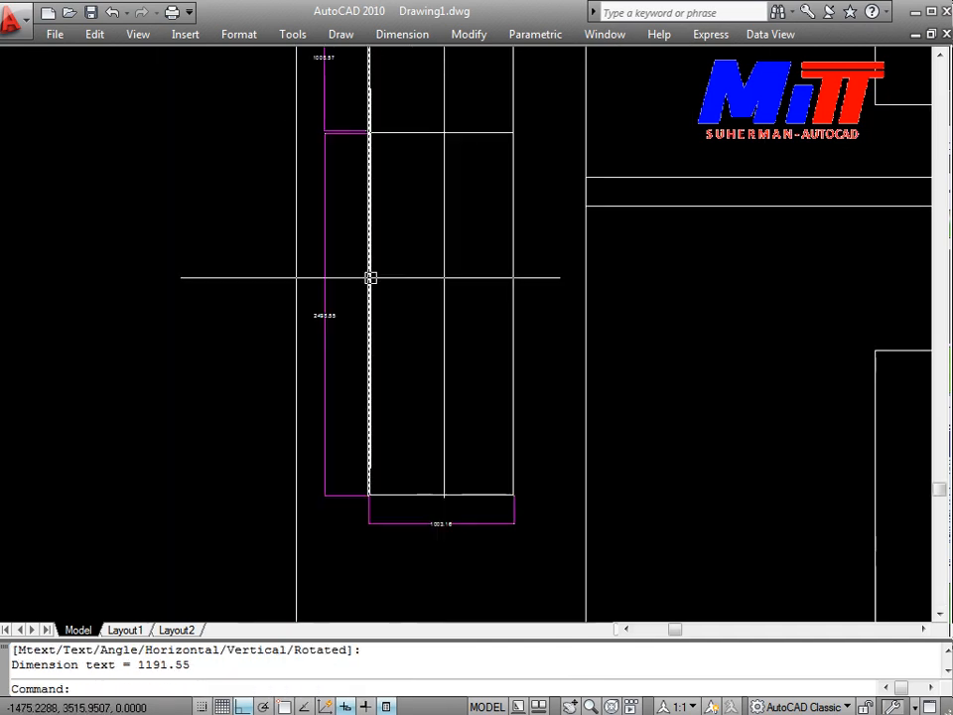
click(348, 547)
middle_drag(323, 86, 315, 318)
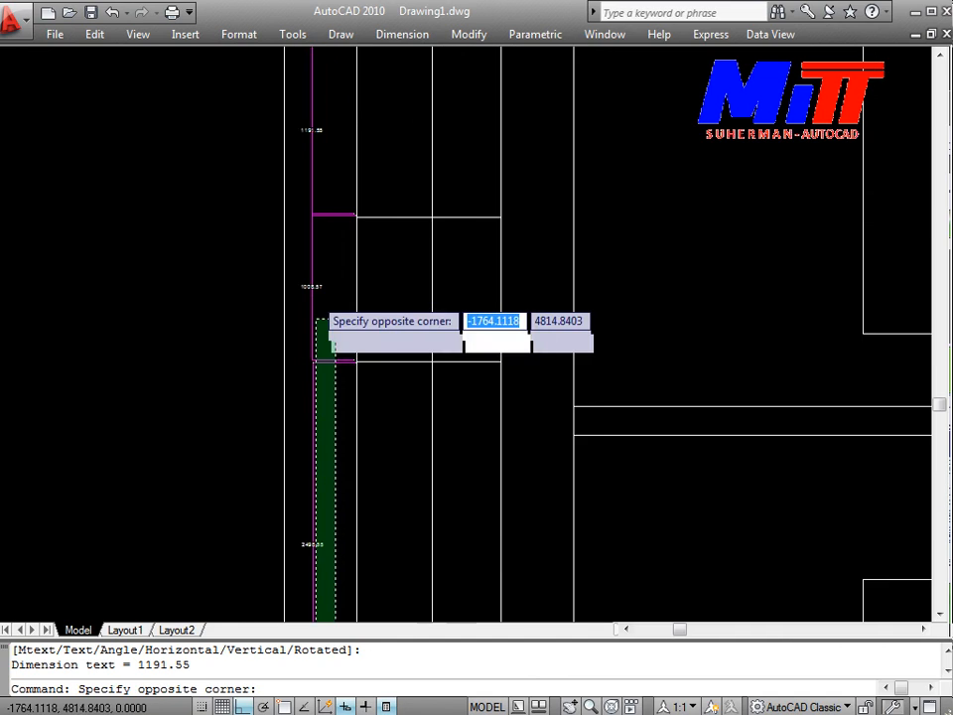
click(315, 319)
text(x)
key(Return)
key(Return)
key(Return)
key(Return)
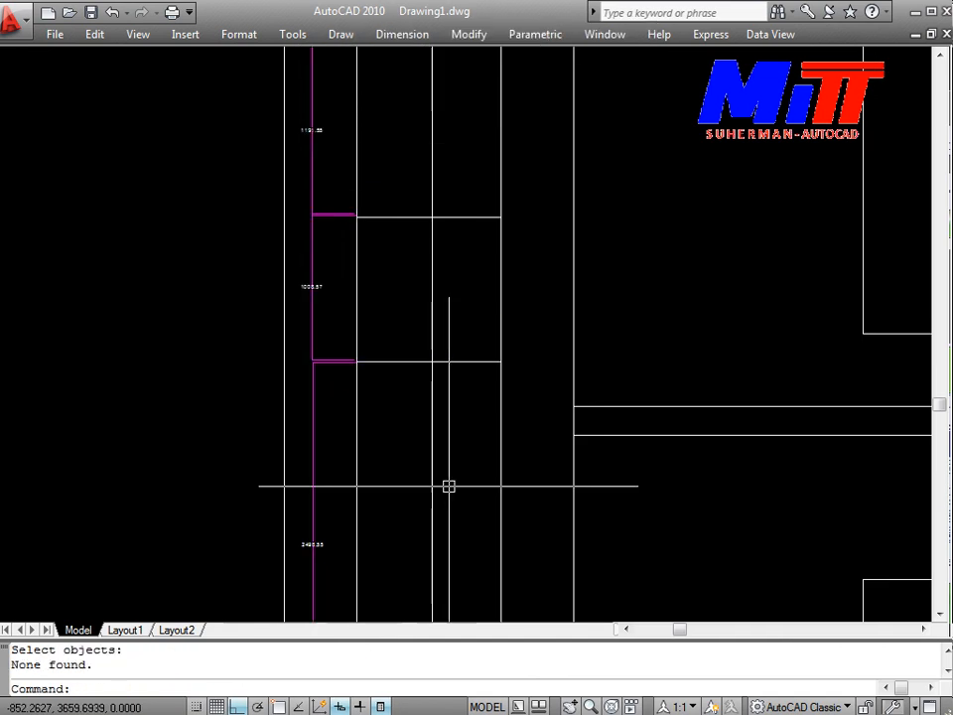
key(Return)
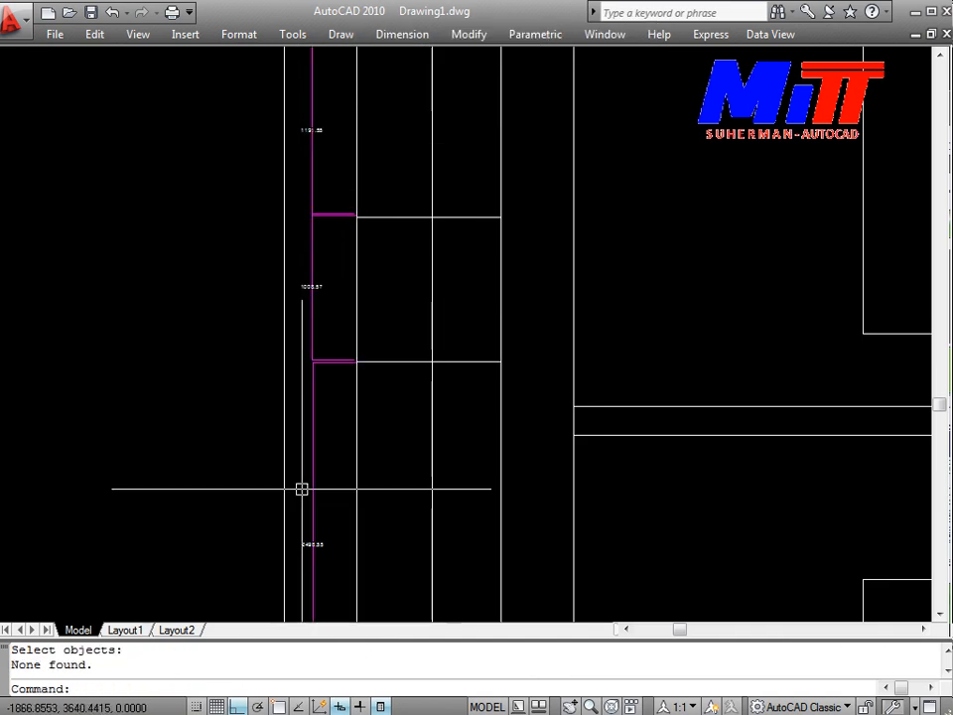
Step: Replace the exploded height dimension text of the arched window's lowest pane with 2500
scroll(313, 510, up, 5)
scroll(339, 171, up, 2)
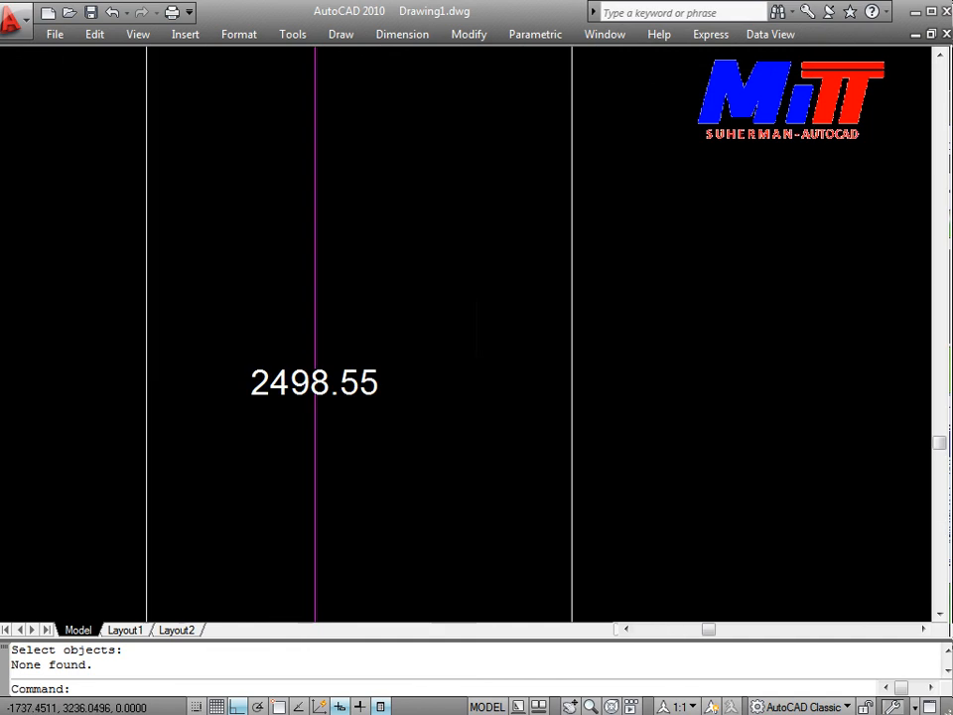
click(315, 382)
double_click(314, 382)
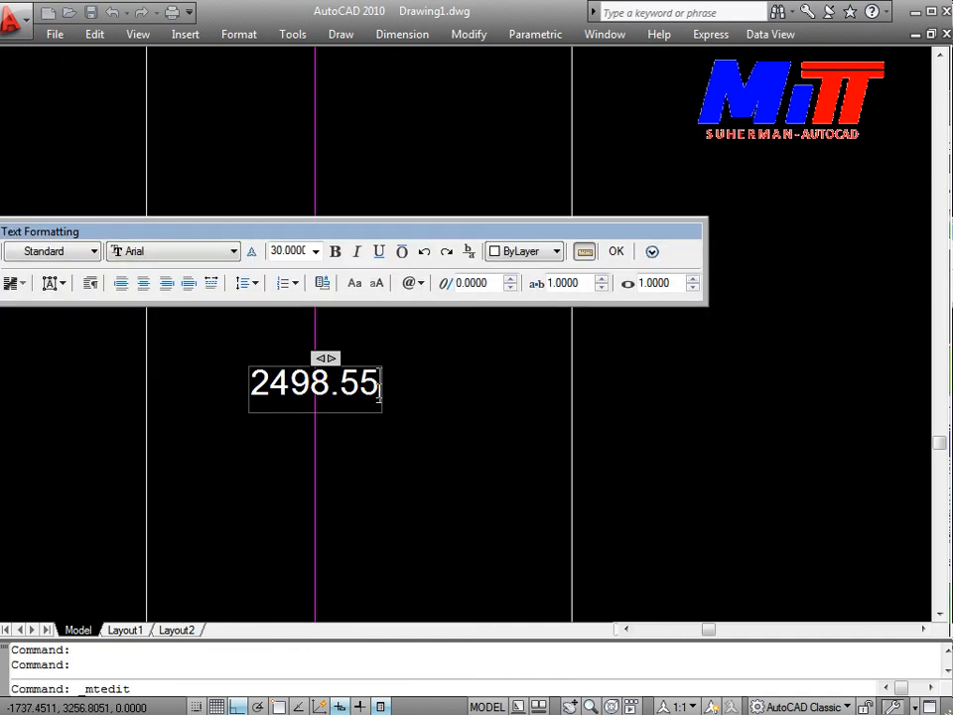
key(BackSpace)
key(BackSpace)
key(BackSpace)
key(BackSpace)
key(BackSpace)
key(BackSpace)
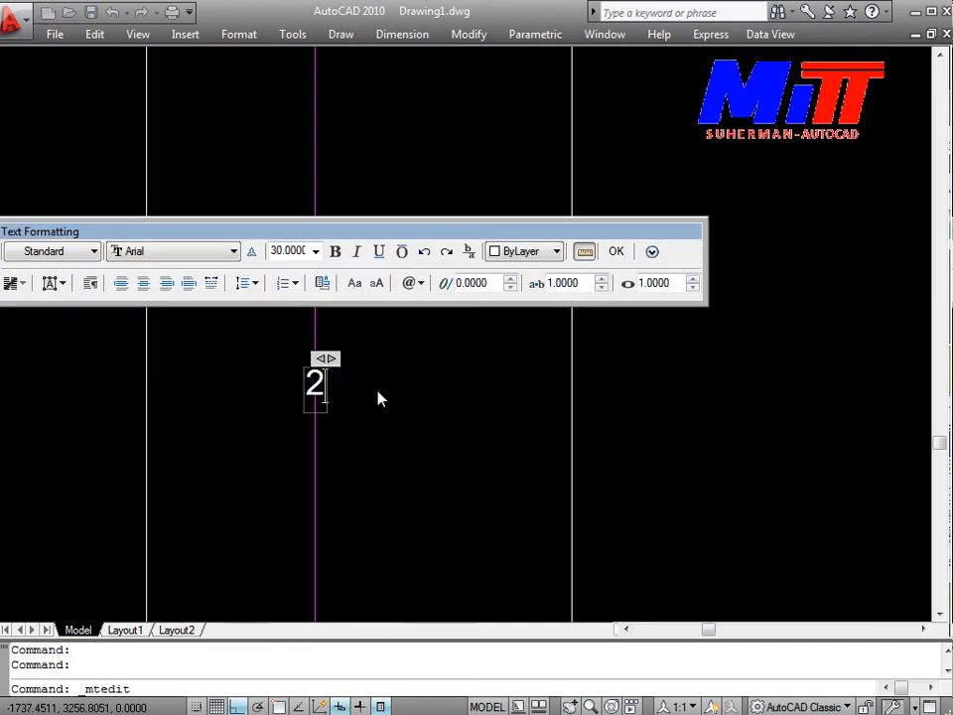
text(500)
click(507, 476)
Step: Replace the exploded height dimension text of the arched window's middle pane with 1000
scroll(397, 209, down, 4)
middle_drag(369, 120, 334, 326)
scroll(365, 214, up, 5)
double_click(350, 217)
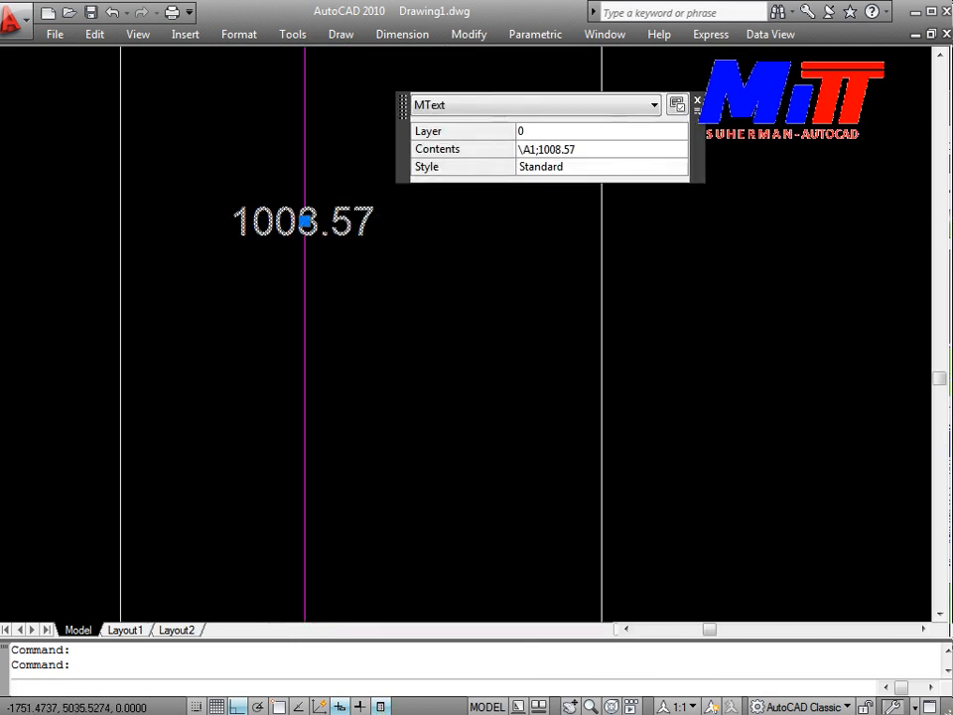
key(BackSpace)
key(BackSpace)
key(BackSpace)
key(BackSpace)
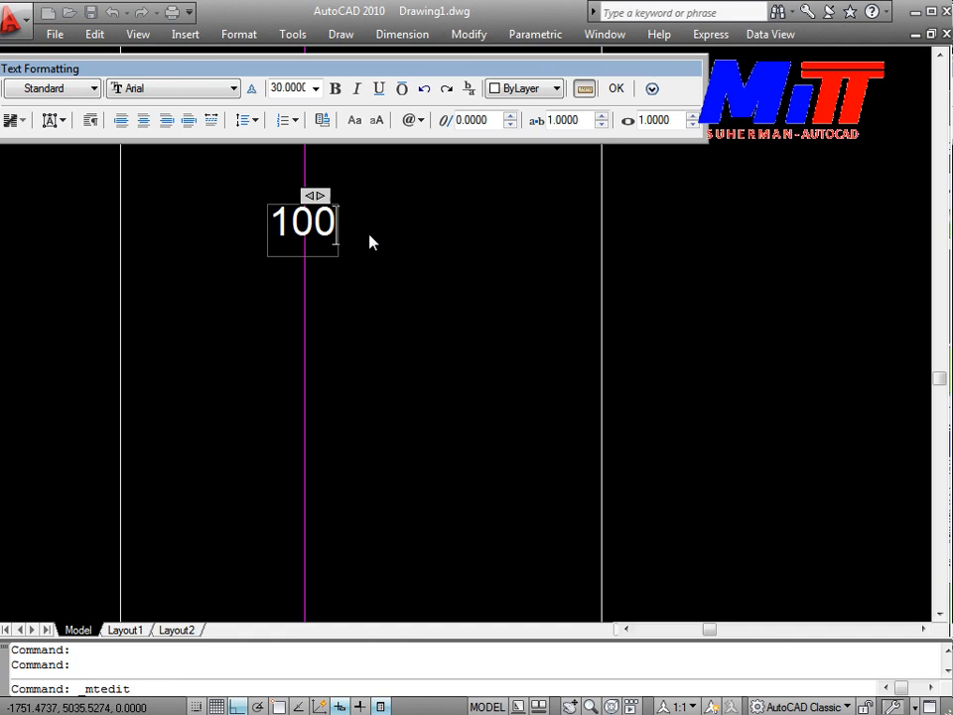
text(0)
click(370, 307)
Step: Replace the exploded height dimension text of the arched window's upper pane with 2500
scroll(382, 297, down, 5)
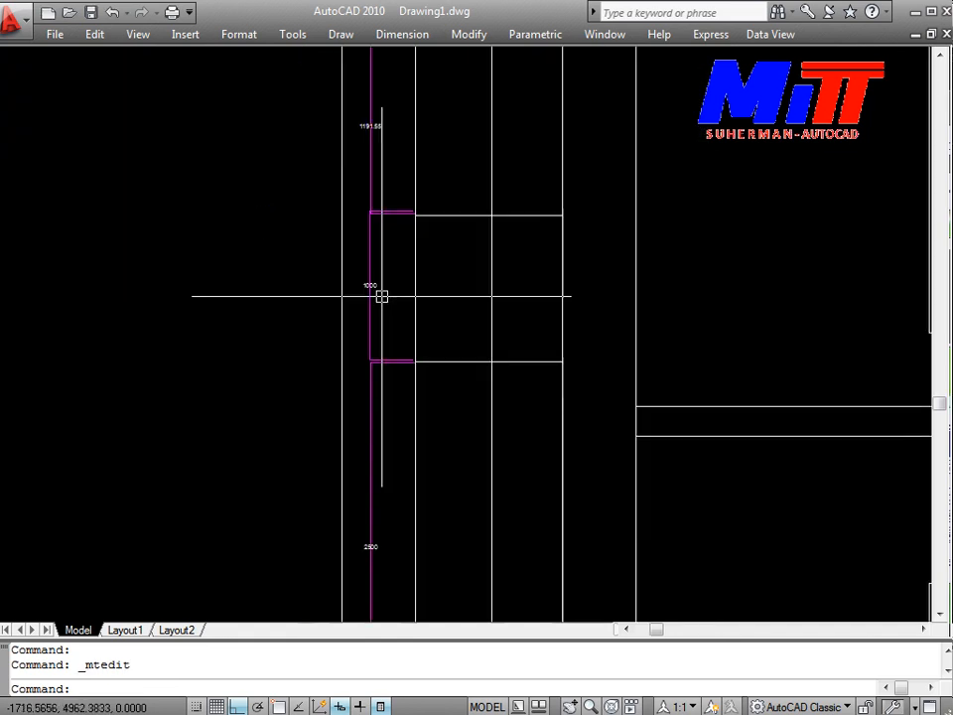
middle_drag(397, 142, 421, 285)
scroll(425, 286, up, 4)
double_click(289, 213)
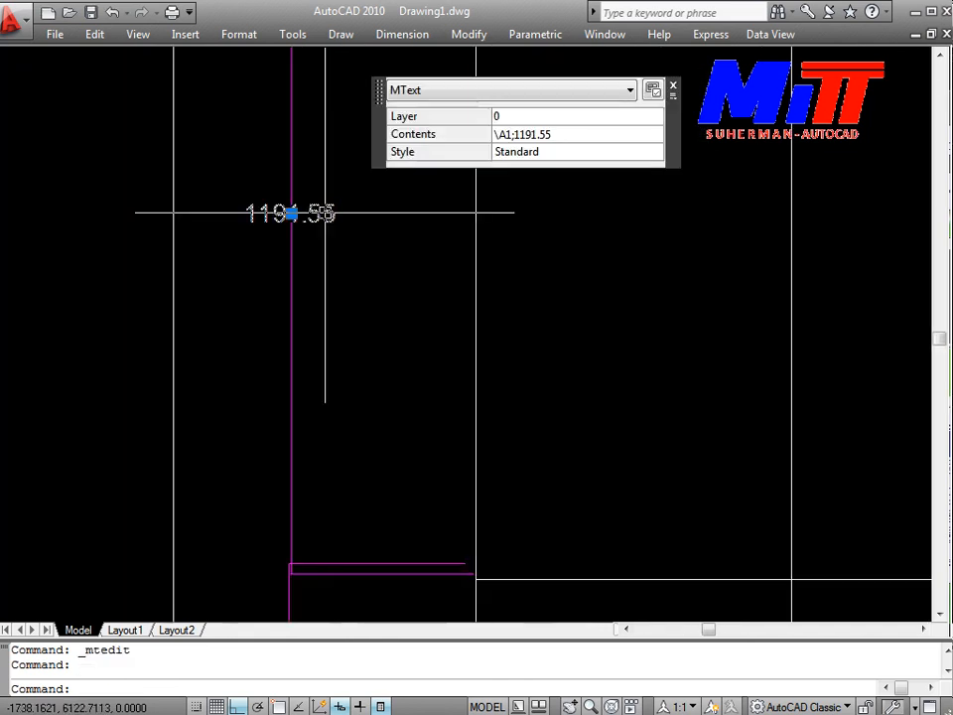
key(BackSpace)
key(BackSpace)
key(BackSpace)
key(BackSpace)
key(BackSpace)
key(BackSpace)
key(BackSpace)
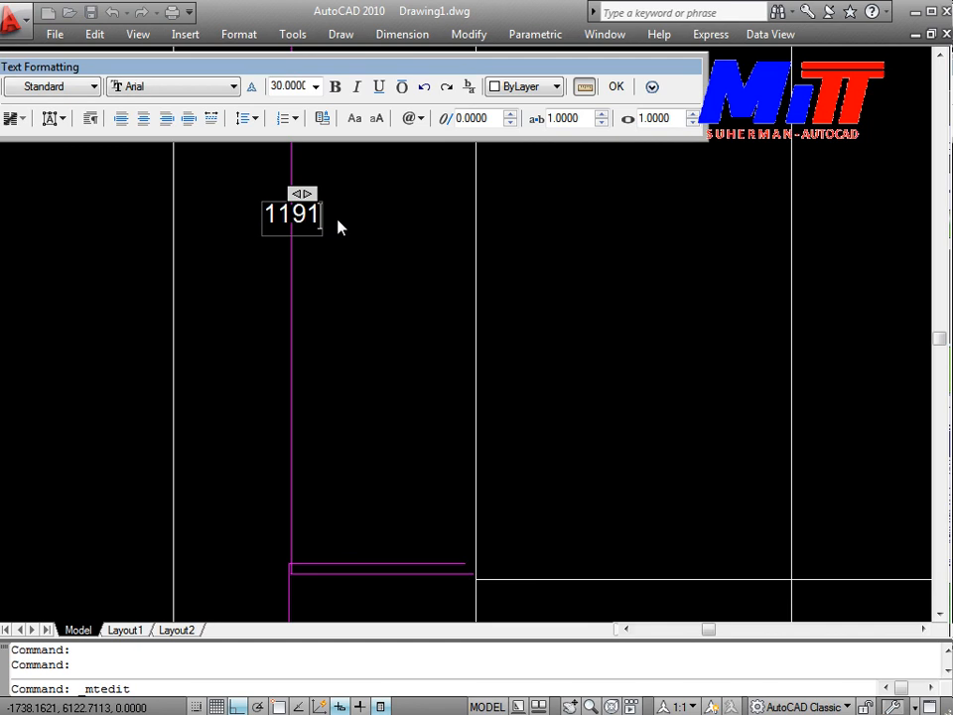
text(2)
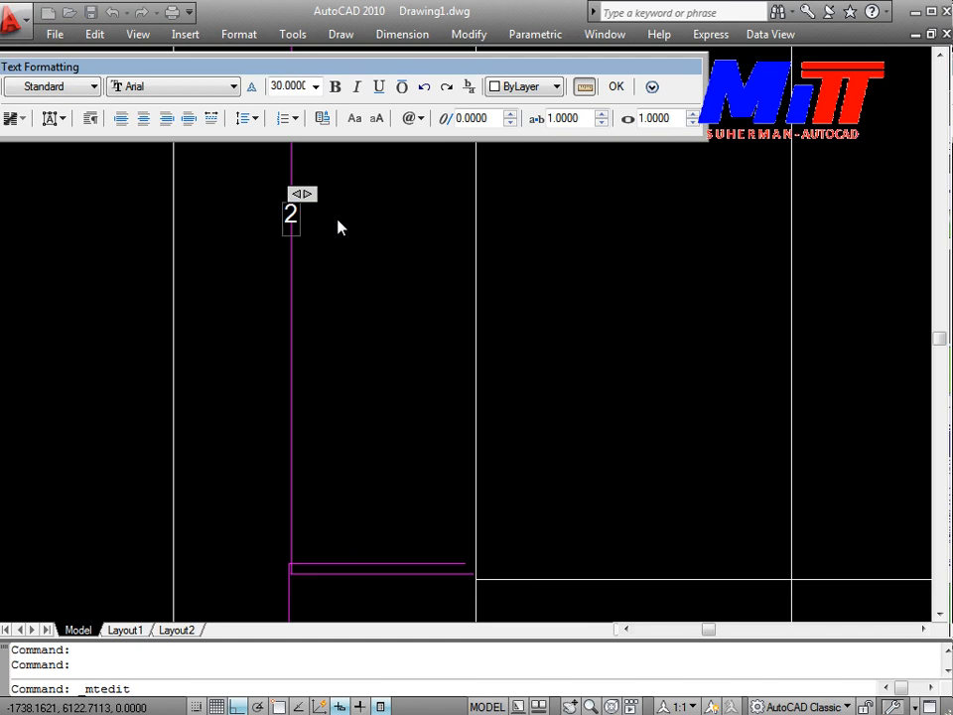
text(500)
click(338, 227)
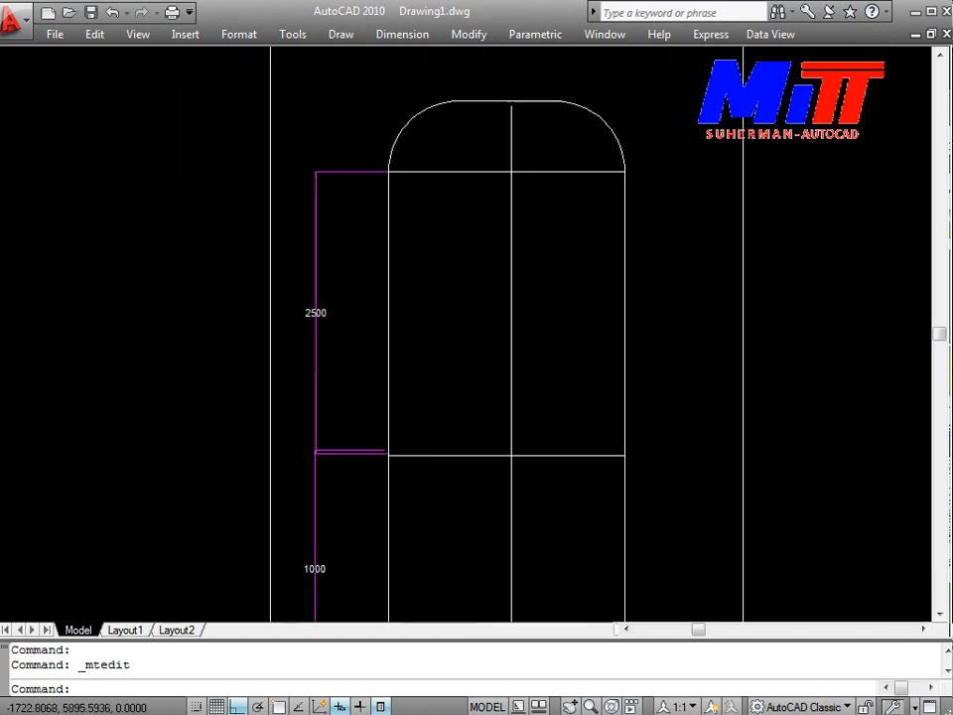
Step: Explode the width dimension below the arched window
scroll(333, 344, up, 6)
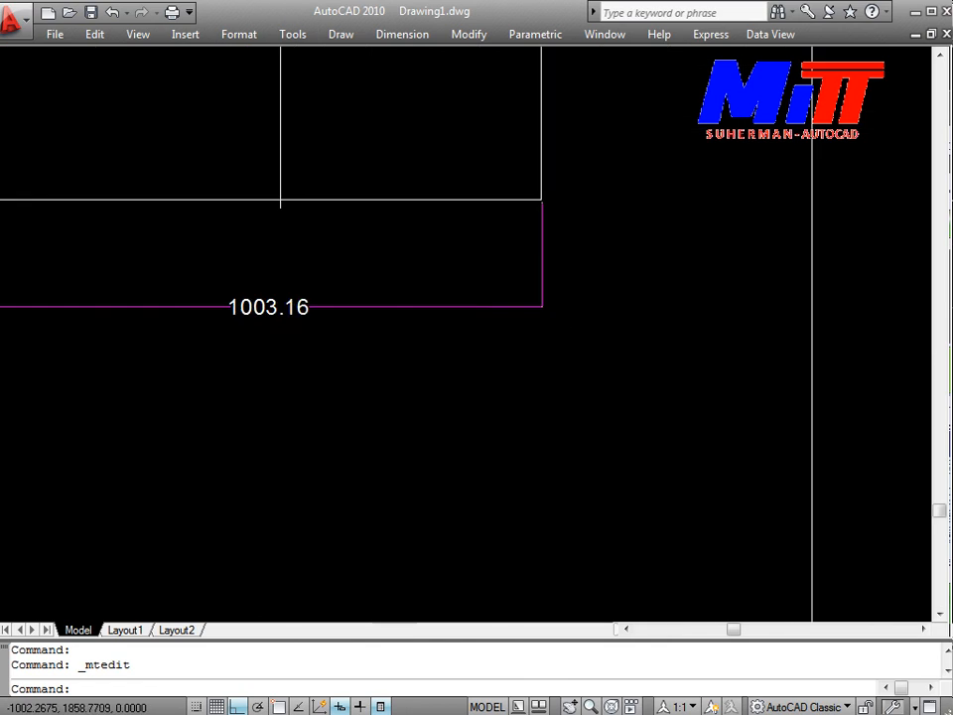
click(268, 313)
text(x)
key(Return)
key(Return)
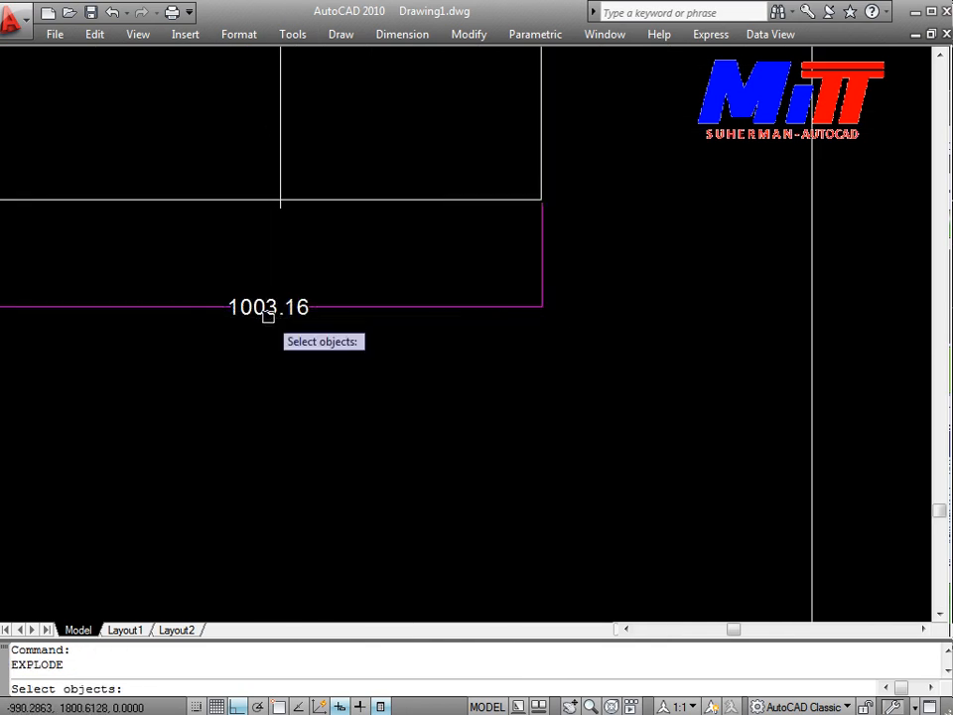
key(Return)
Step: Replace the exploded width dimension text below the arched window with 2000
click(268, 307)
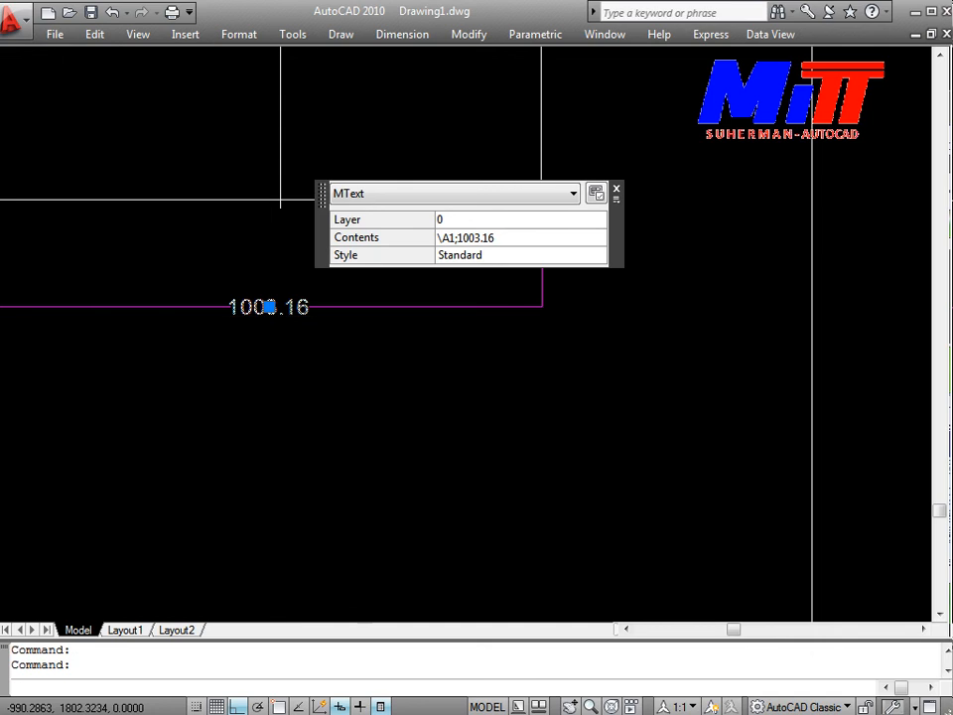
double_click(268, 306)
key(BackSpace)
key(BackSpace)
key(BackSpace)
key(BackSpace)
key(BackSpace)
key(BackSpace)
key(BackSpace)
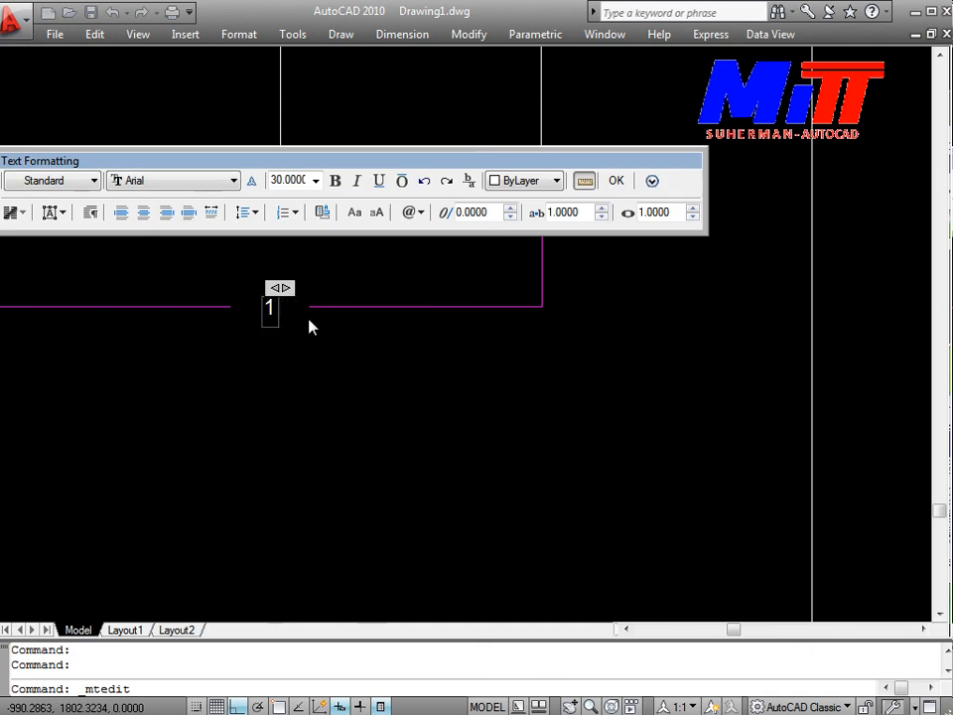
text(2000)
scroll(309, 321, up, 2)
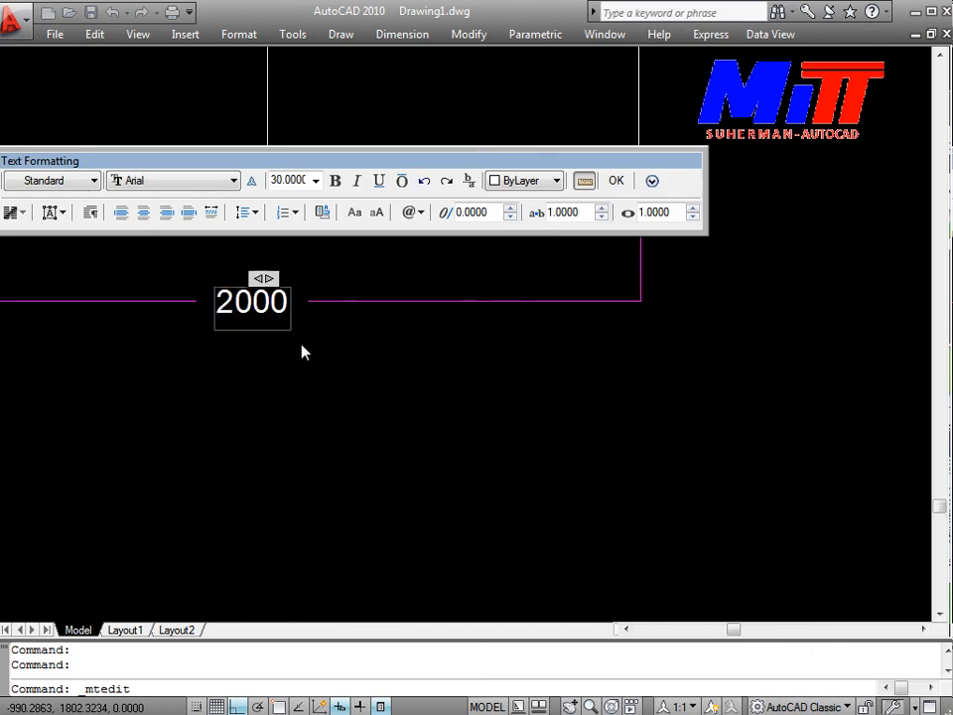
click(303, 353)
Step: Dimension the width of the lower two-pane window in the adjoining section, placed just below its bottom edge
scroll(387, 437, down, 10)
mouse_move(463, 461)
middle_down()
mouse_move(417, 341)
mouse_move(422, 377)
middle_up()
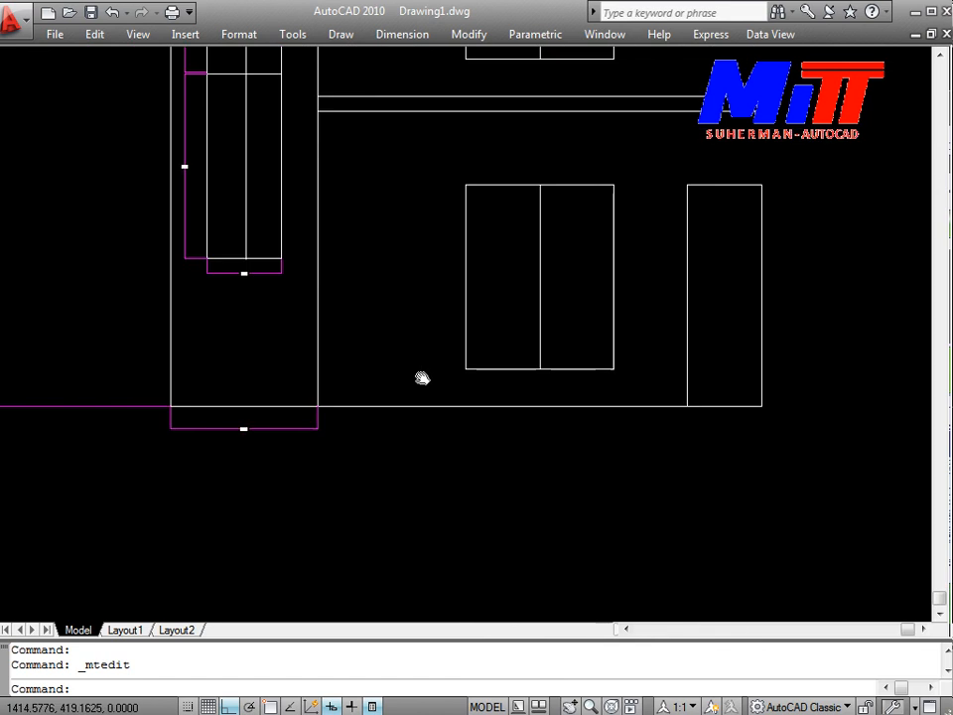
text(s)
key(Escape)
text(d)
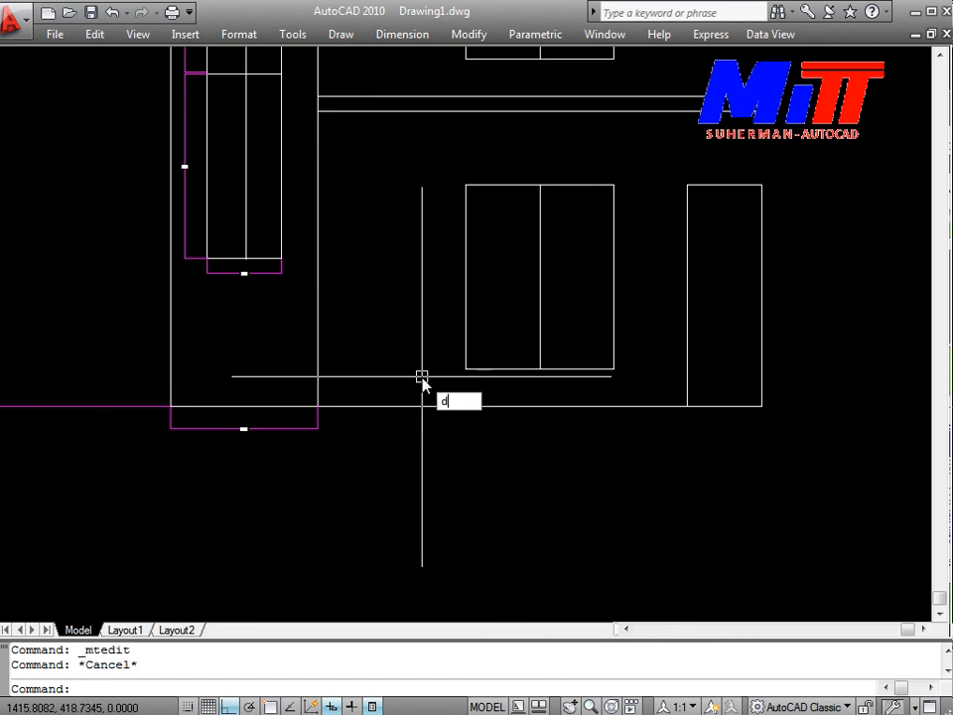
text(li)
key(Return)
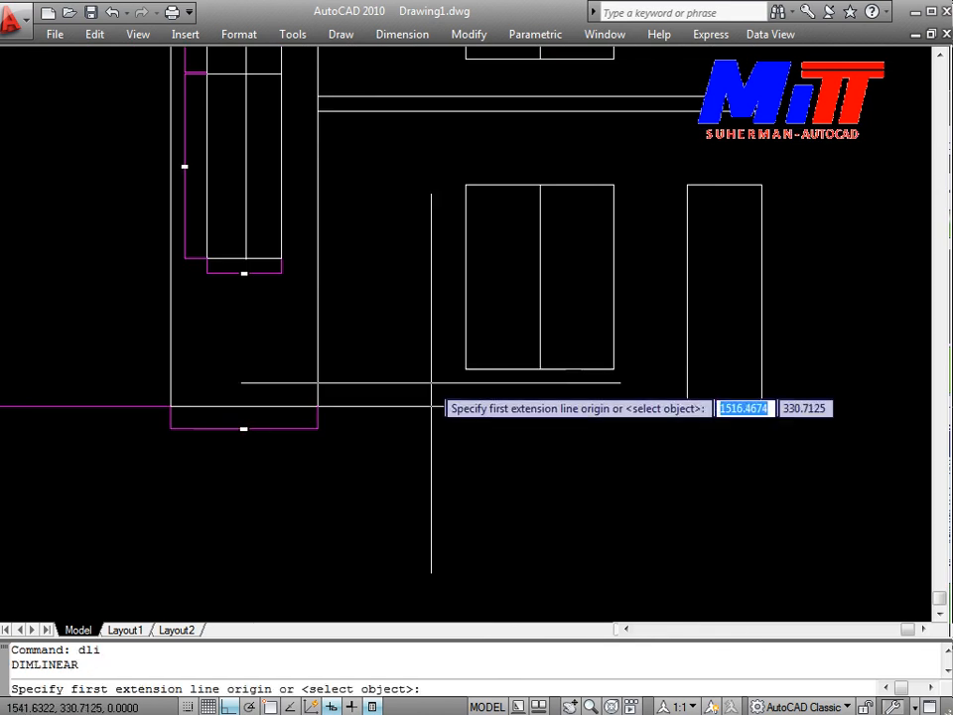
scroll(433, 381, up, 5)
click(510, 343)
mouse_move(509, 343)
middle_down()
mouse_move(160, 377)
mouse_move(36, 372)
middle_up()
click(463, 389)
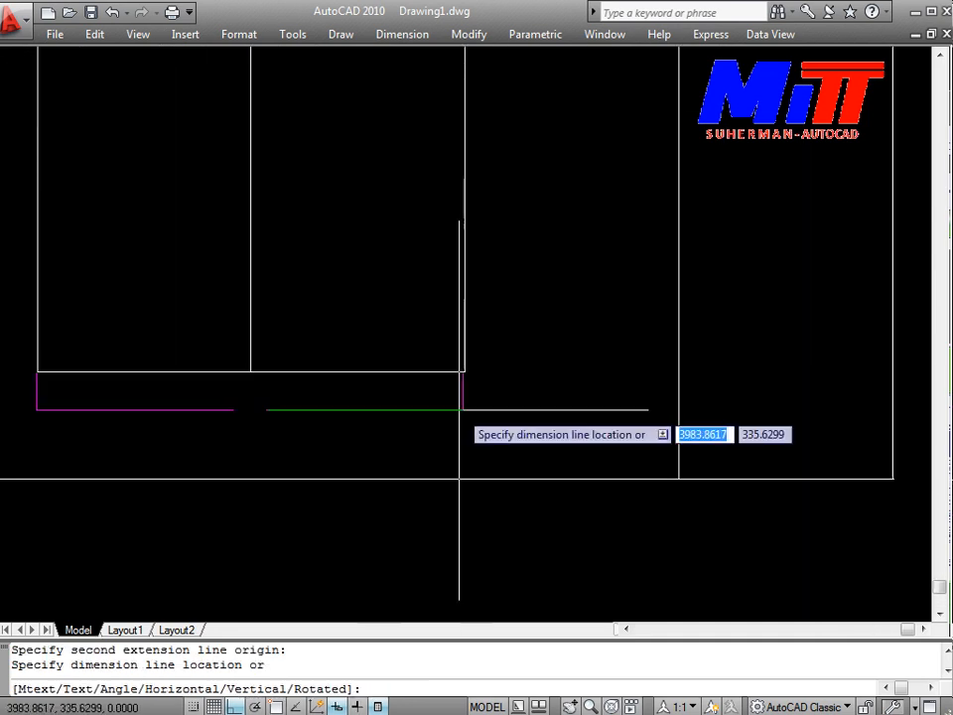
click(417, 418)
Step: Explode the width dimension below the lower two-pane window
click(327, 452)
click(257, 401)
text(x)
key(Return)
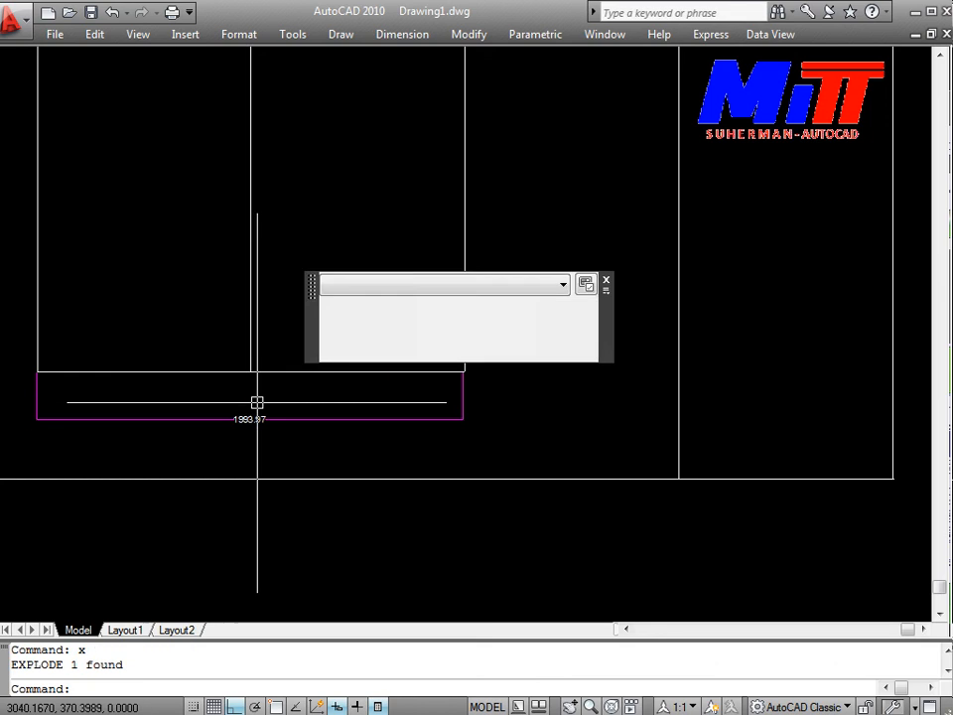
key(Return)
key(Return)
Step: Replace the exploded width dimension text below the lower two-pane window with 2000
scroll(257, 403, up, 3)
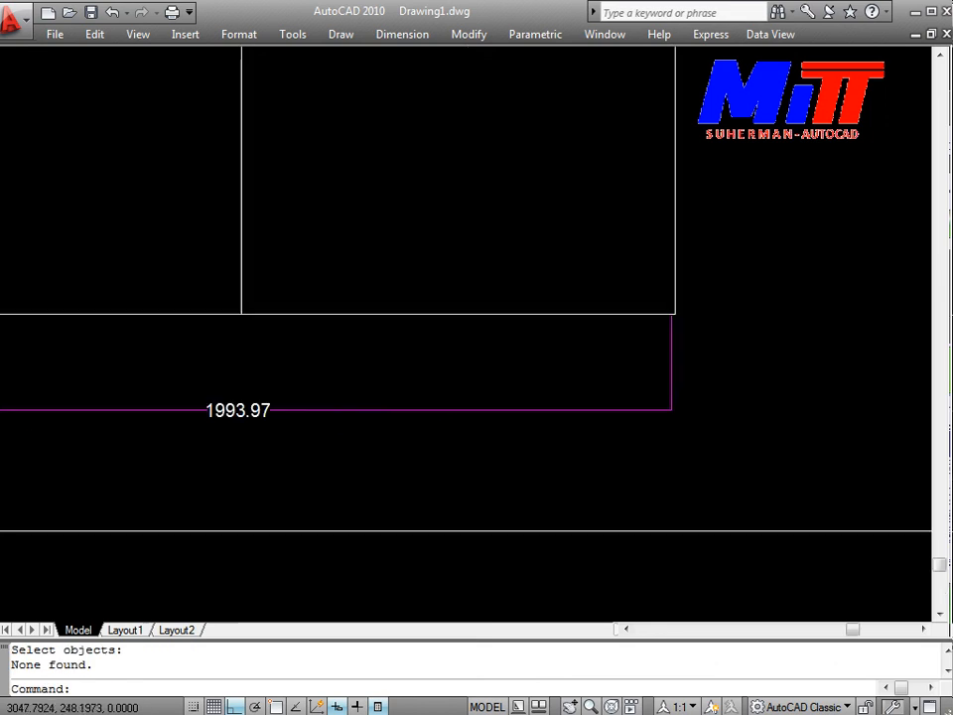
click(229, 402)
double_click(229, 402)
key(BackSpace)
key(BackSpace)
key(BackSpace)
key(BackSpace)
key(BackSpace)
key(BackSpace)
key(BackSpace)
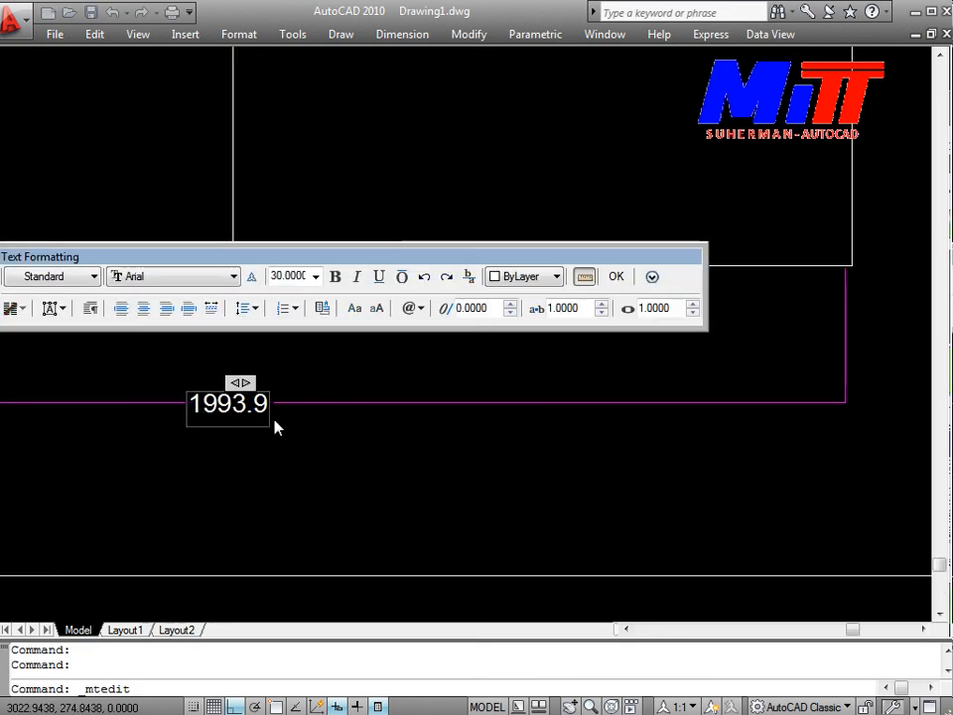
text(2000)
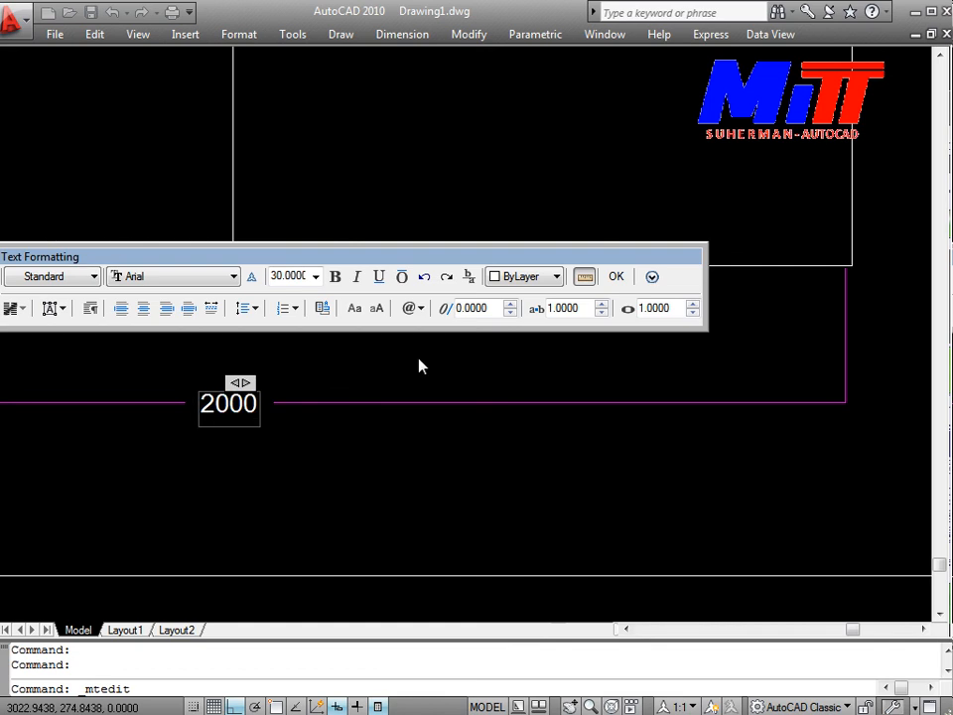
click(406, 438)
Step: Dimension the height of the lower two-pane window in the adjoining section, placed to the left of the window
scroll(450, 605, down, 5)
scroll(419, 421, down, 2)
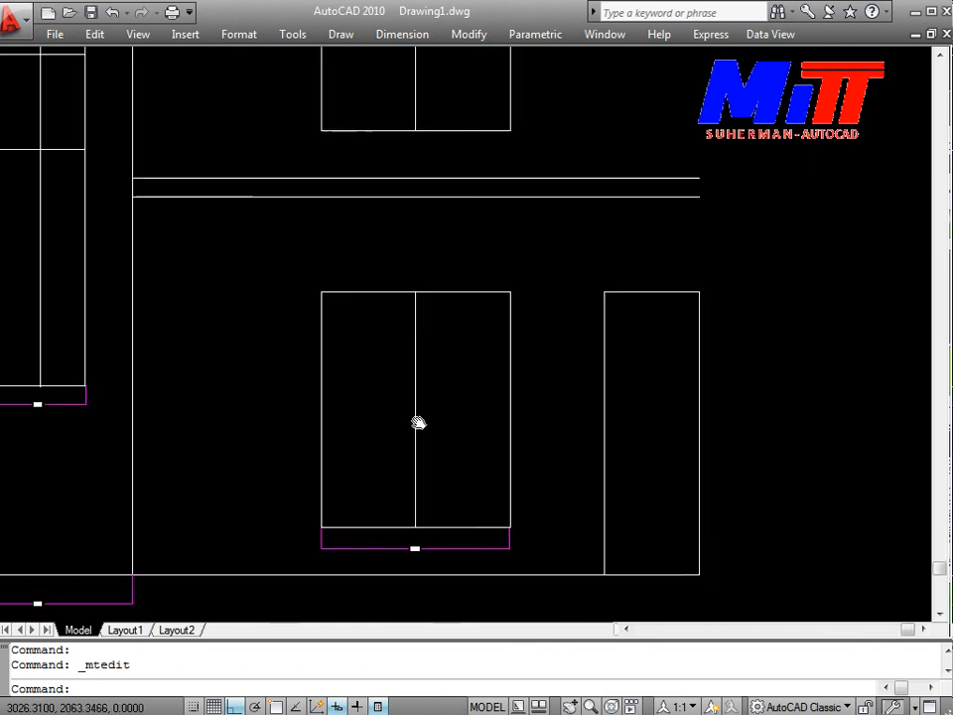
middle_drag(419, 421, 420, 538)
scroll(352, 374, up, 3)
scroll(336, 381, down, 2)
scroll(337, 381, down, 4)
middle_drag(337, 381, 378, 339)
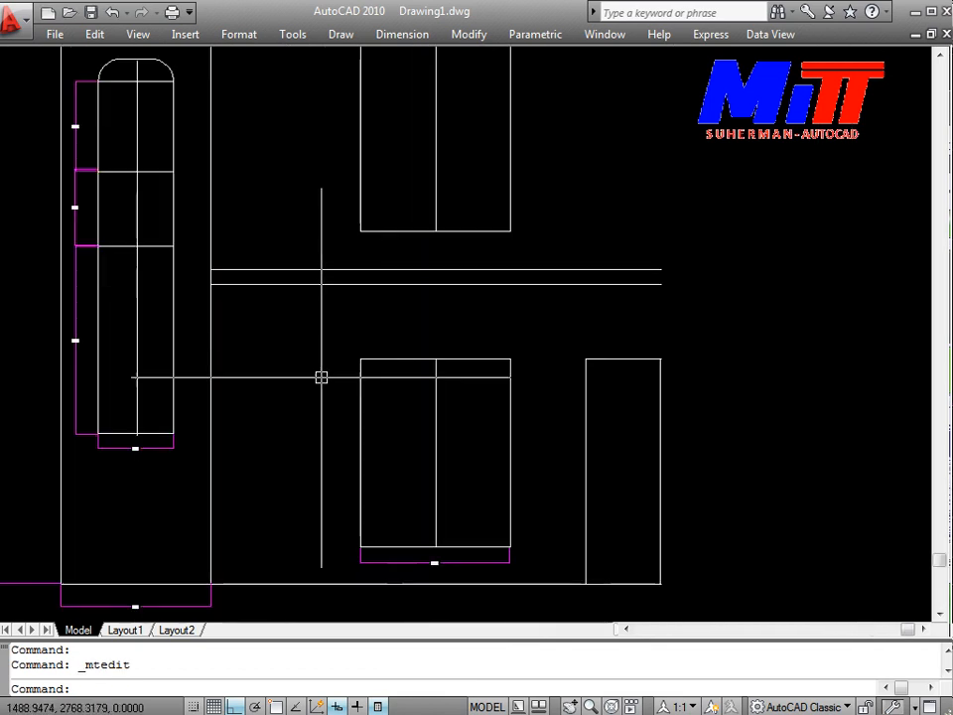
middle_drag(359, 425, 354, 336)
scroll(363, 384, up, 3)
text(d)
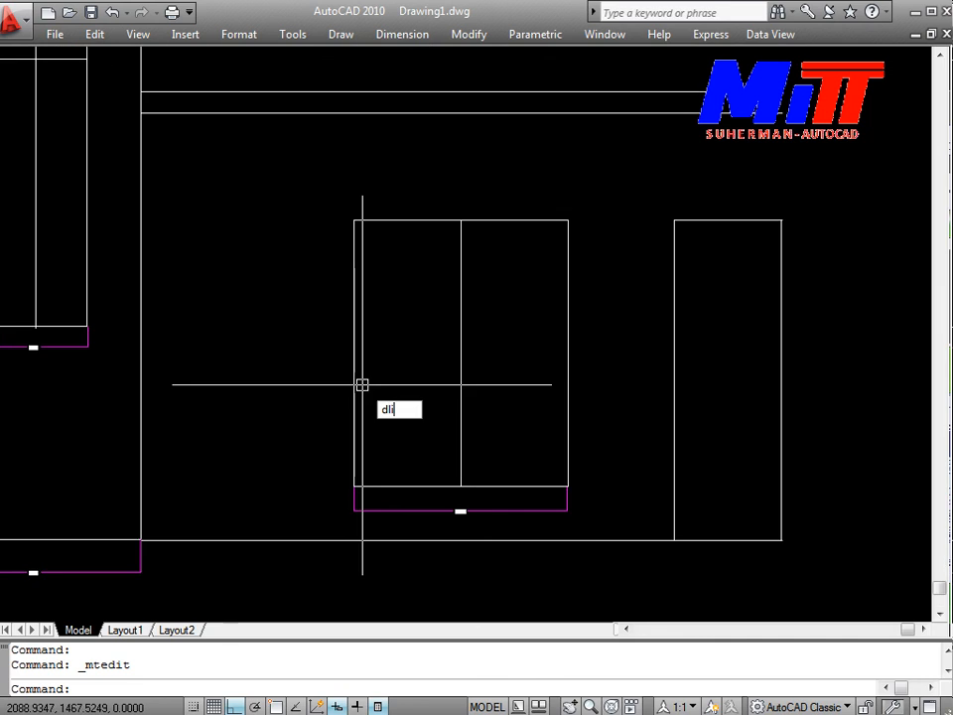
text(li)
key(Return)
scroll(362, 499, up, 5)
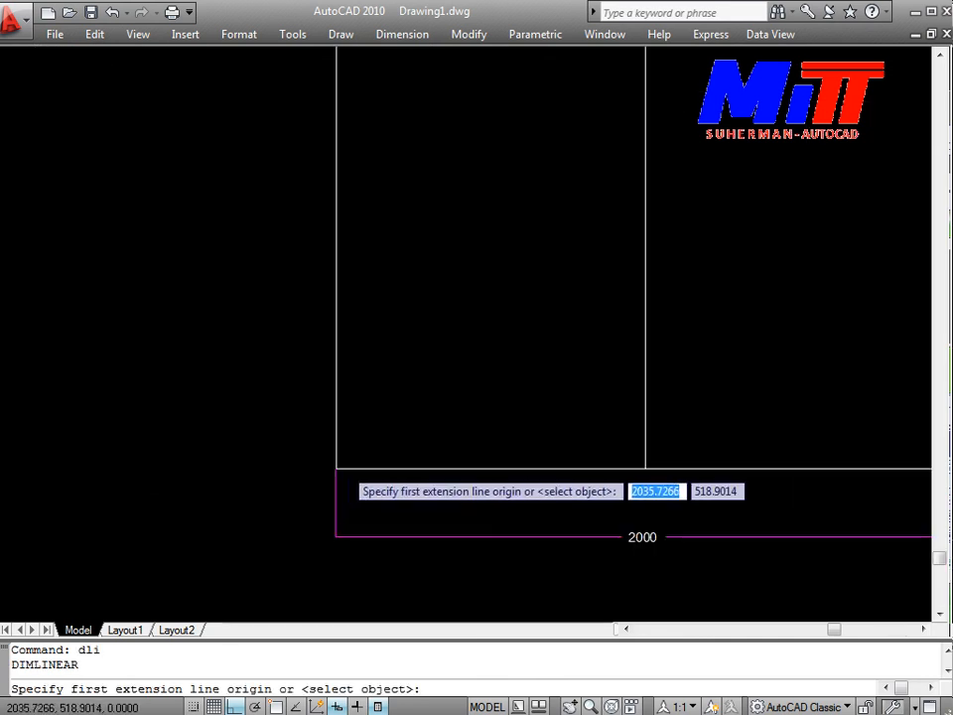
click(337, 467)
middle_drag(343, 383, 343, 562)
scroll(277, 418, down, 3)
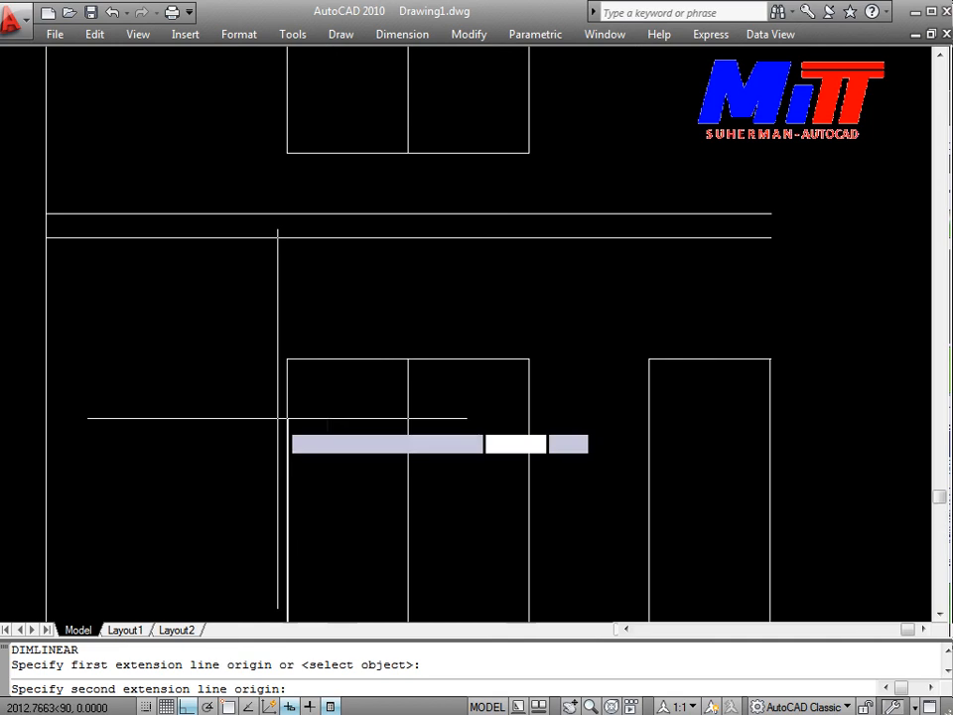
click(287, 355)
click(170, 379)
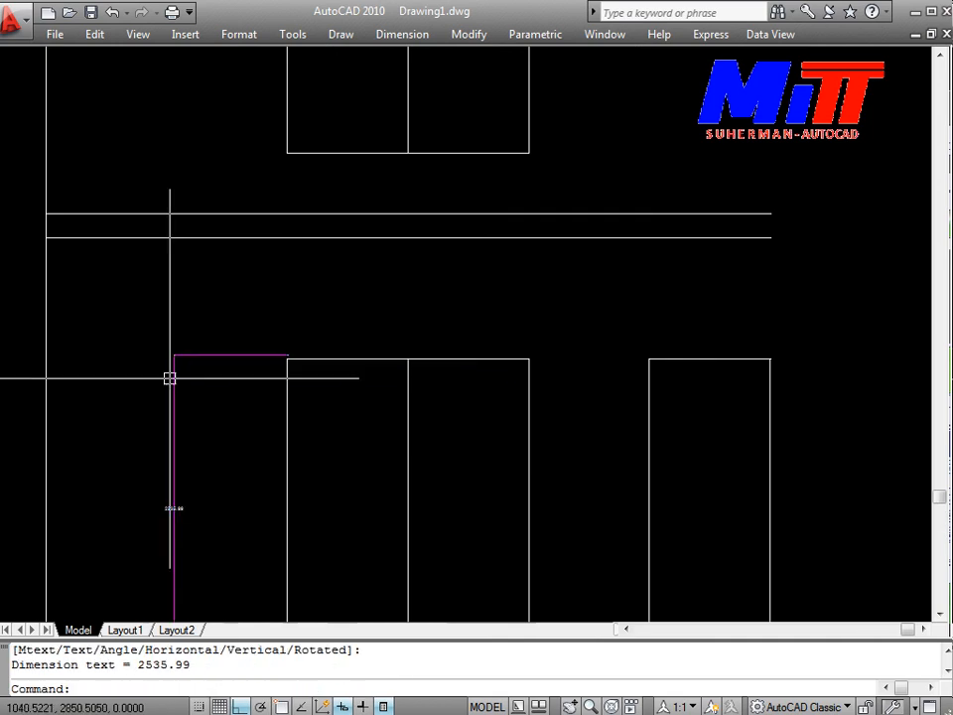
Step: Explode the height dimension beside the lower two-pane window
middle_drag(172, 482, 199, 287)
click(213, 304)
click(174, 298)
text(x)
key(Return)
key(Return)
key(Return)
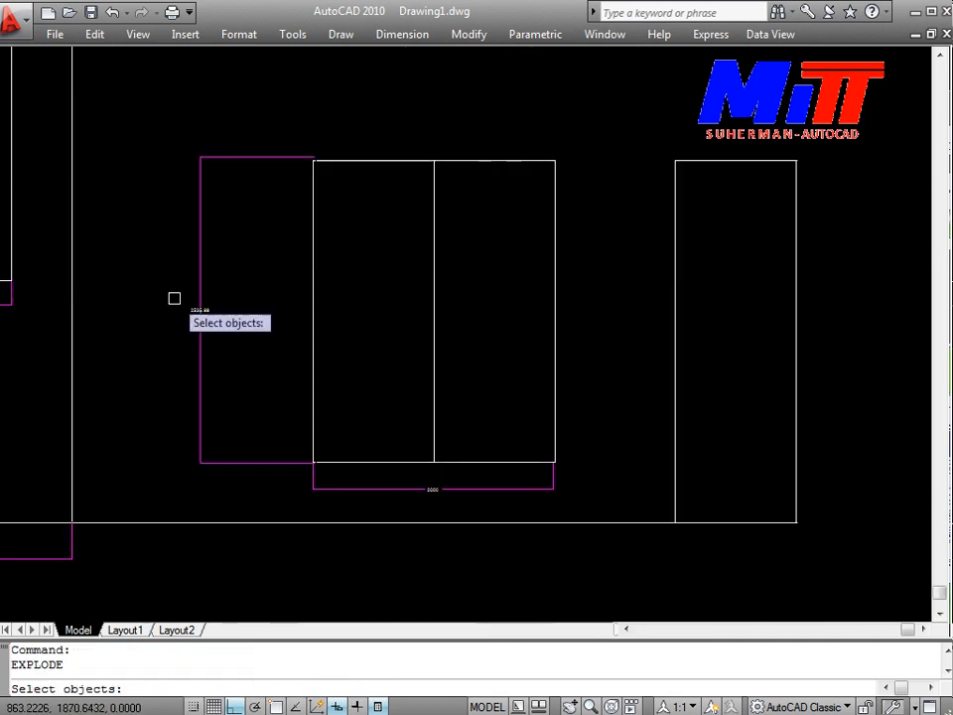
Step: Replace the exploded height dimension text beside the lower two-pane window with 2500
scroll(174, 297, up, 6)
click(171, 309)
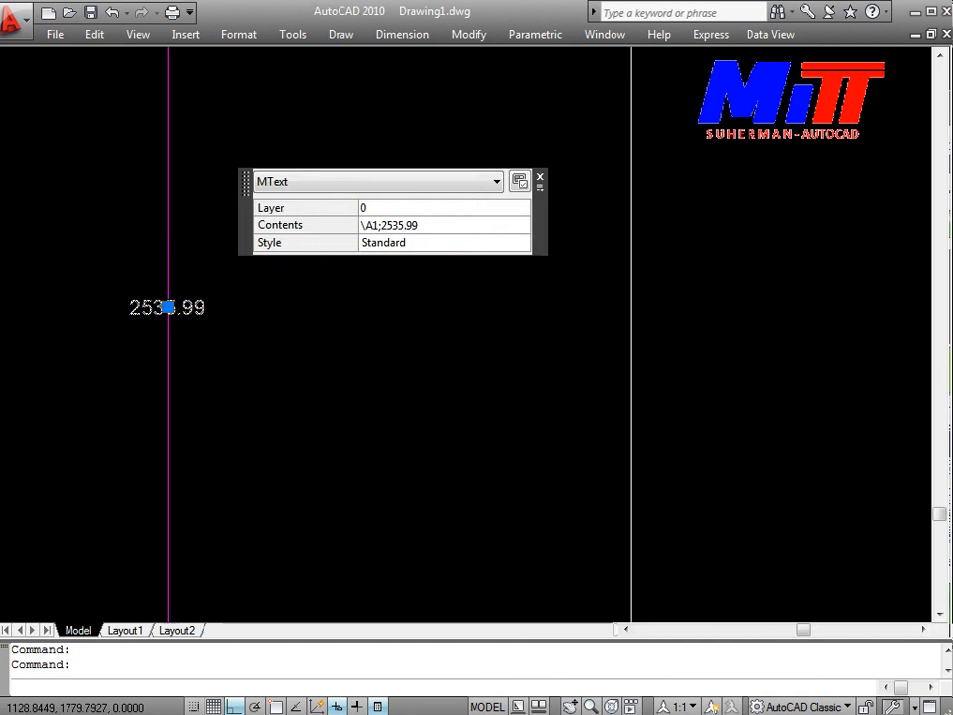
double_click(171, 309)
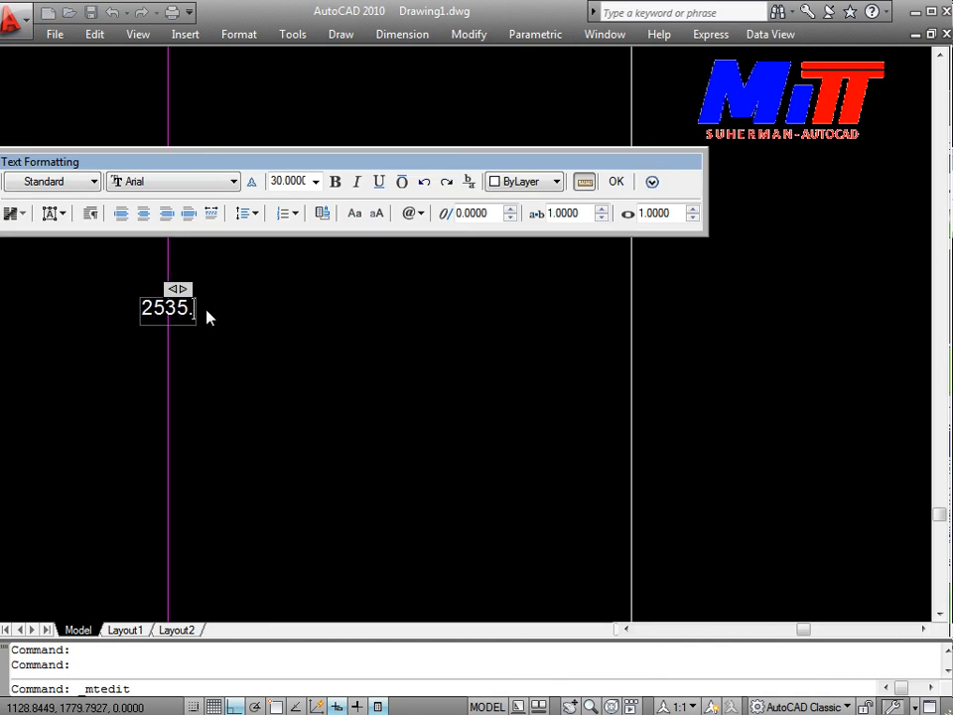
key(BackSpace)
key(BackSpace)
key(BackSpace)
text(00)
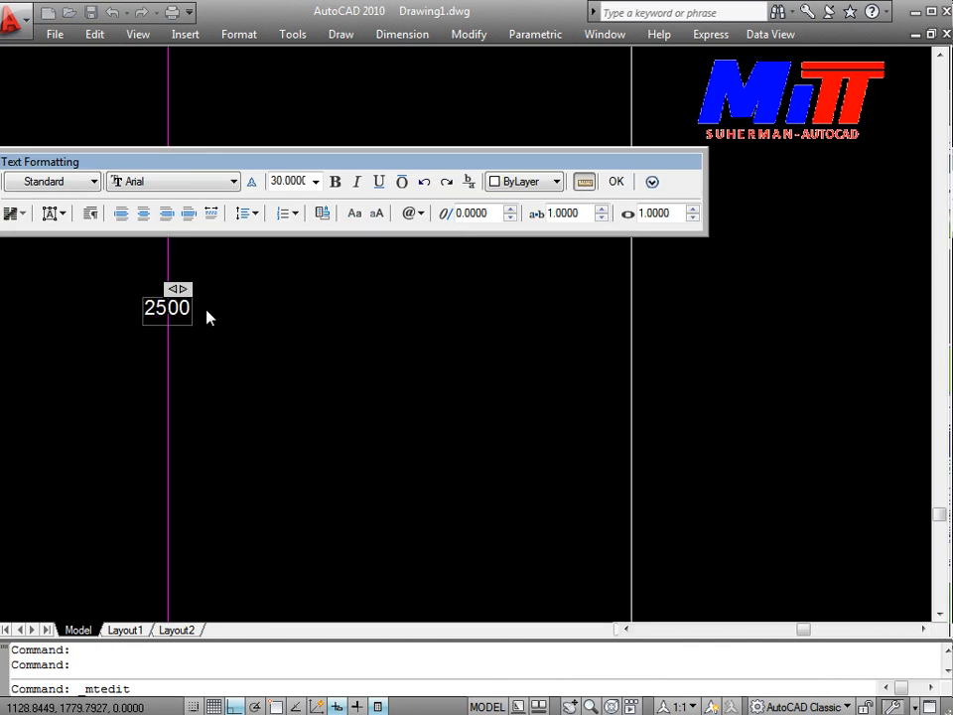
click(253, 457)
Step: Dimension the vertical gap from the lower two-pane window's top edge to the underside of the floor band, in line with the window's height dimension
scroll(278, 513, down, 5)
scroll(364, 389, up, 2)
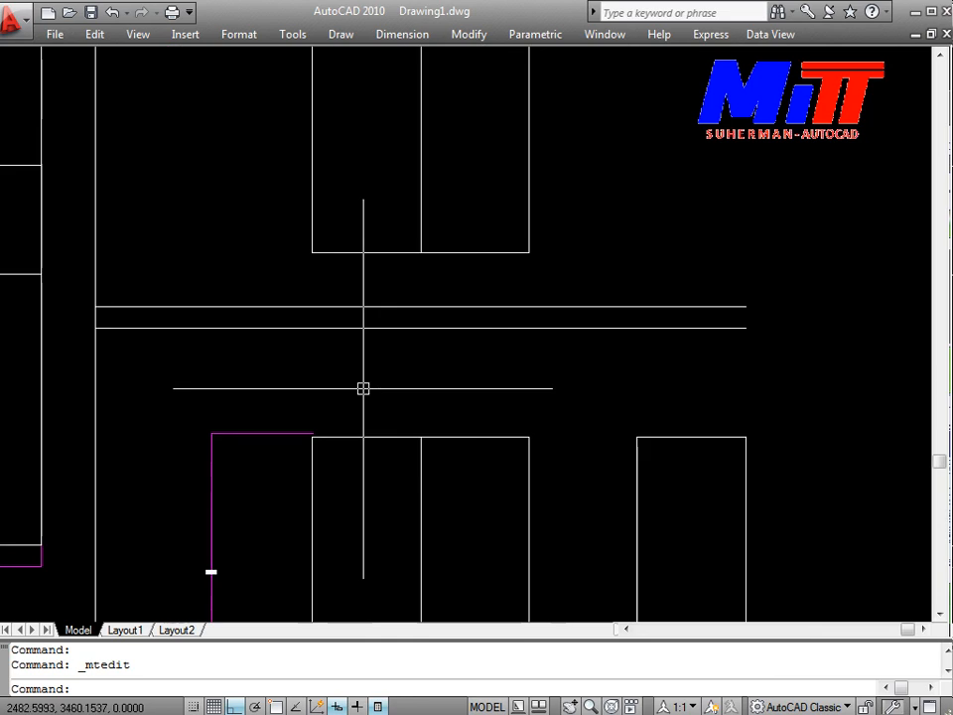
text(dli)
key(Return)
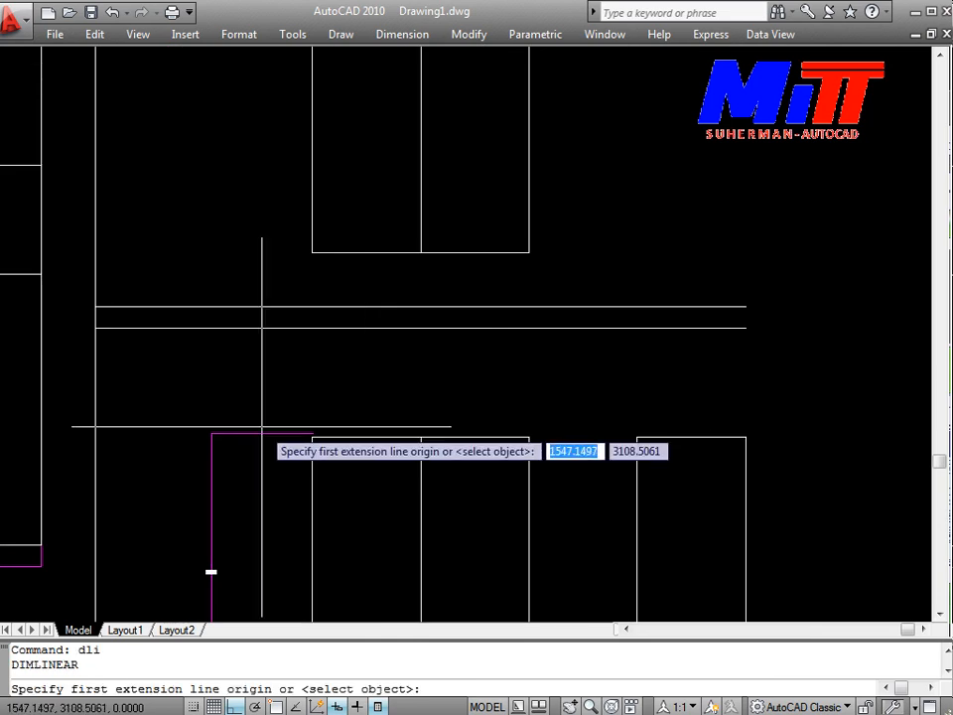
click(313, 437)
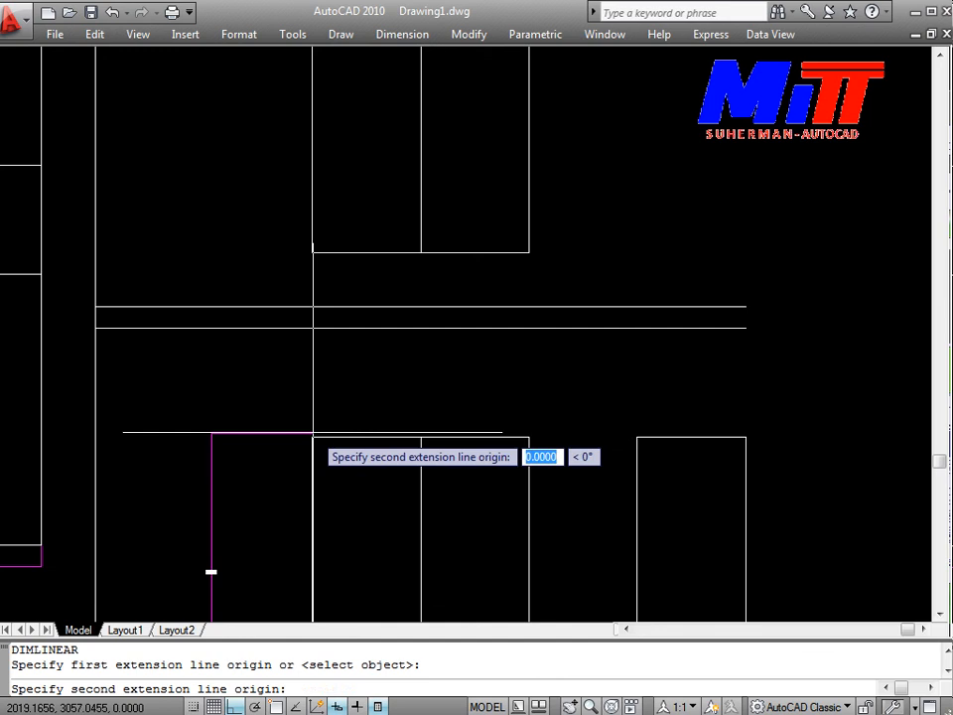
click(314, 326)
click(214, 323)
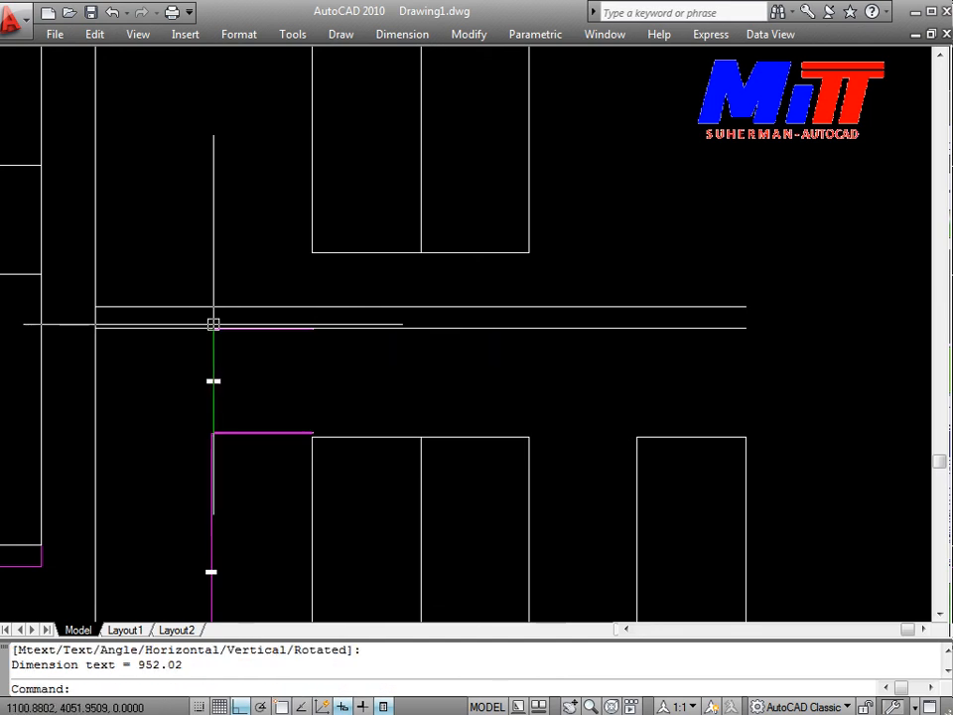
Step: Explode the dimension of the gap between the lower two-pane window and the floor band
click(230, 392)
click(187, 374)
text(x)
key(Return)
key(Return)
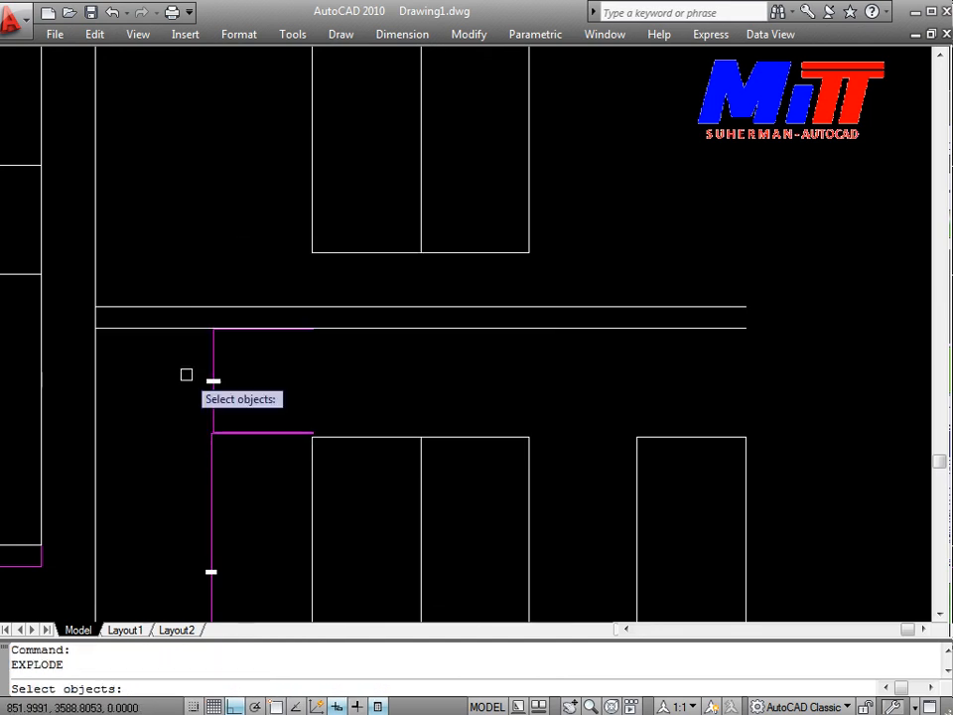
key(Return)
Step: Dimension the height of the upper two-pane window in the adjoining section, placed to the left of the window
scroll(317, 296, down, 2)
middle_drag(317, 296, 265, 595)
middle_drag(266, 421, 274, 354)
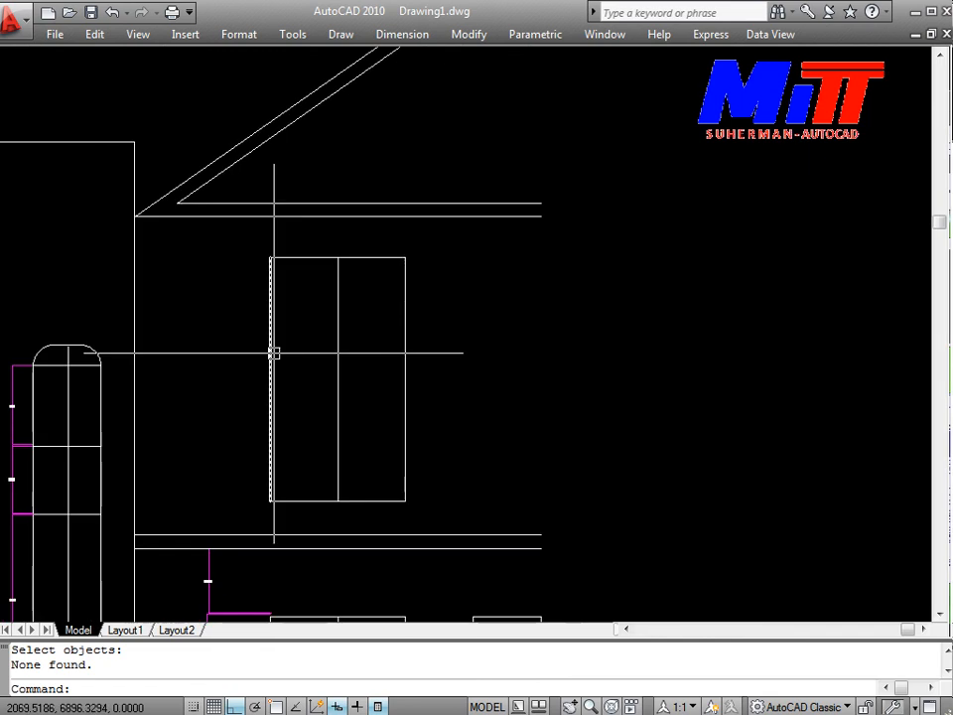
text(dli)
key(Return)
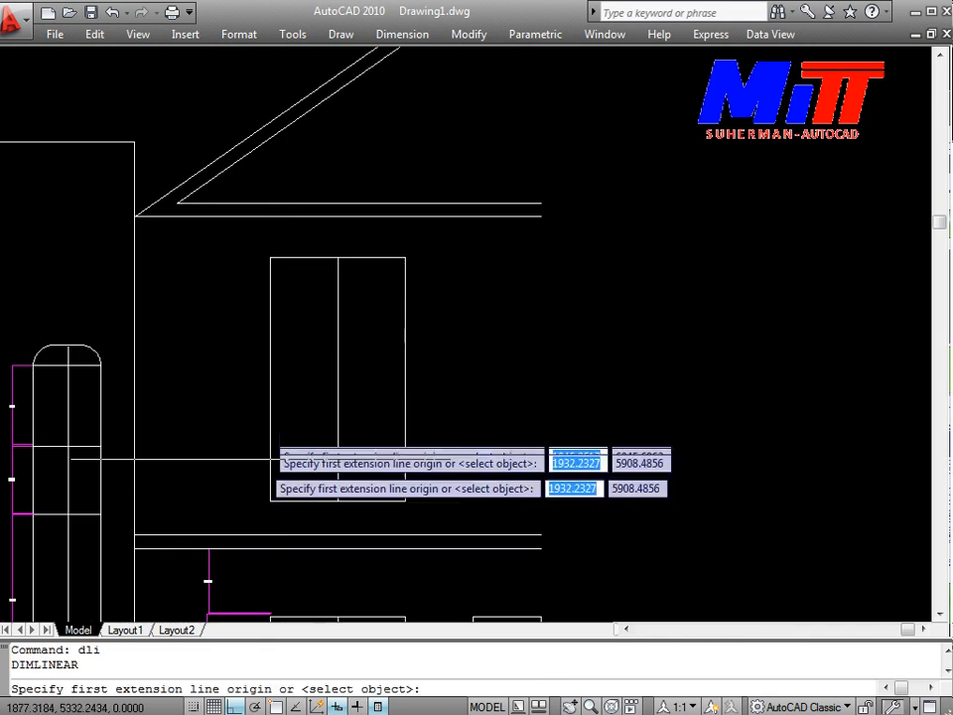
scroll(264, 544, up, 4)
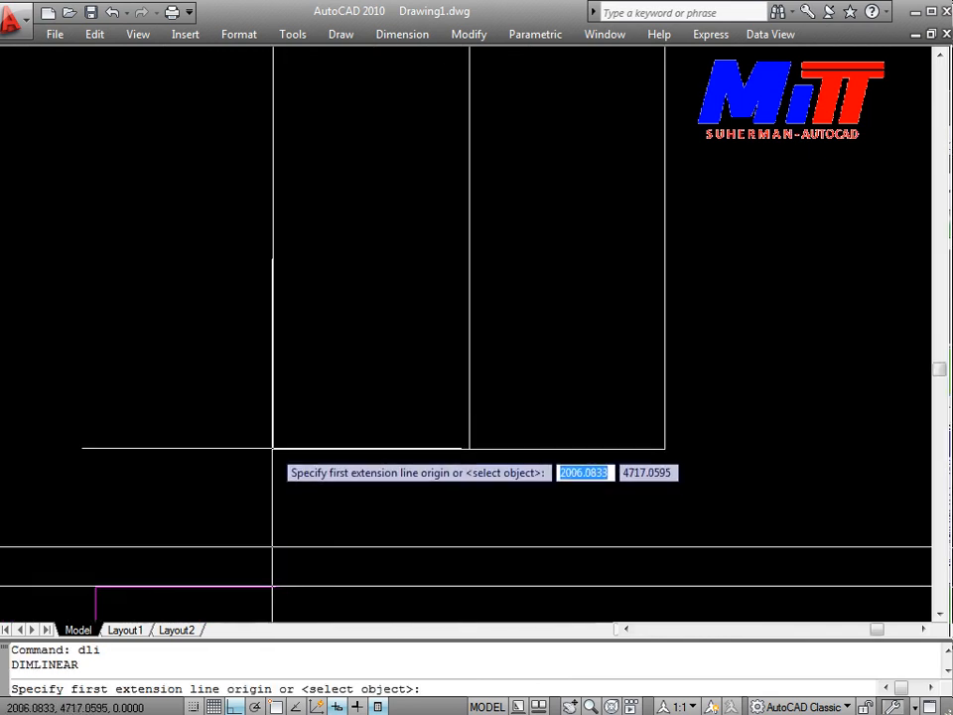
click(274, 448)
middle_drag(293, 134, 289, 463)
click(269, 77)
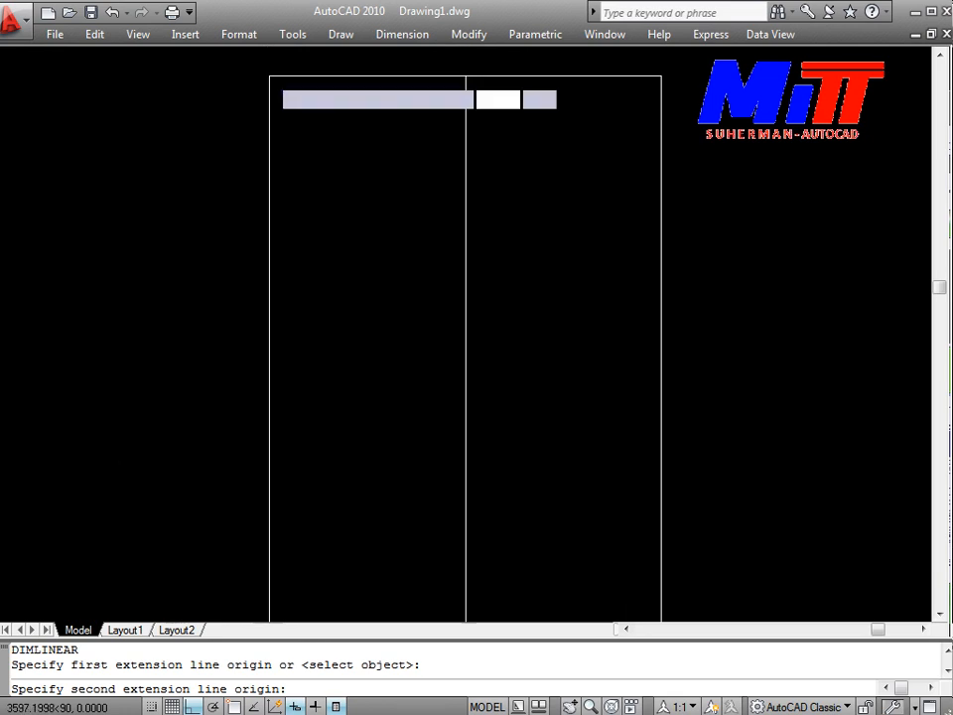
click(197, 480)
Step: Explode the height dimension beside the upper two-pane window
click(220, 467)
click(129, 400)
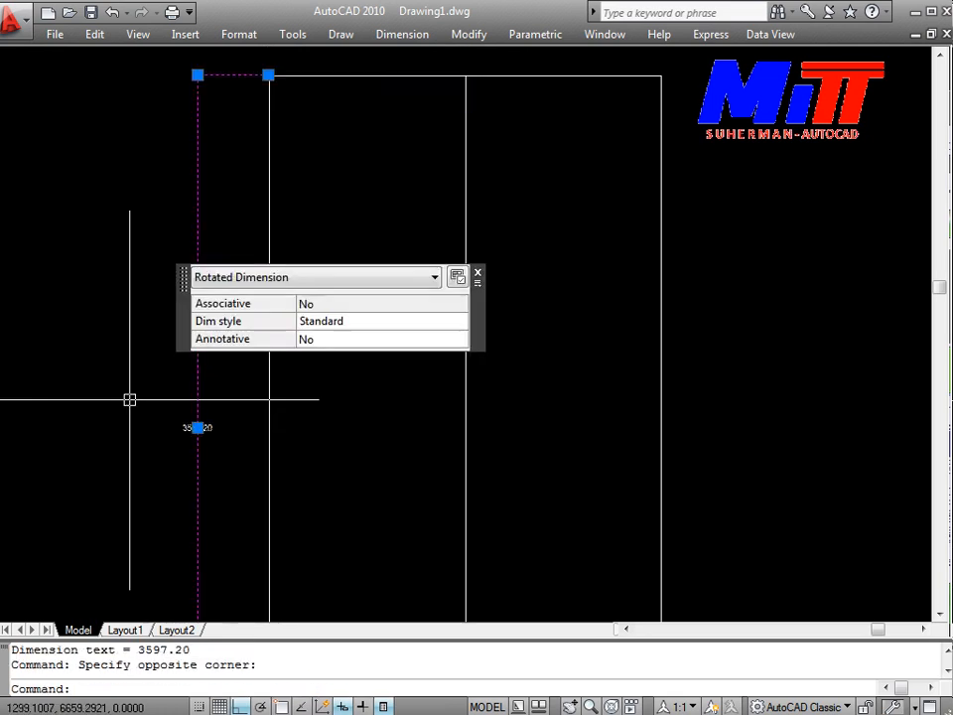
text(x)
key(Return)
key(Return)
key(Return)
Step: Replace the exploded height dimension text beside the upper two-pane window with 3600
scroll(200, 398, up, 5)
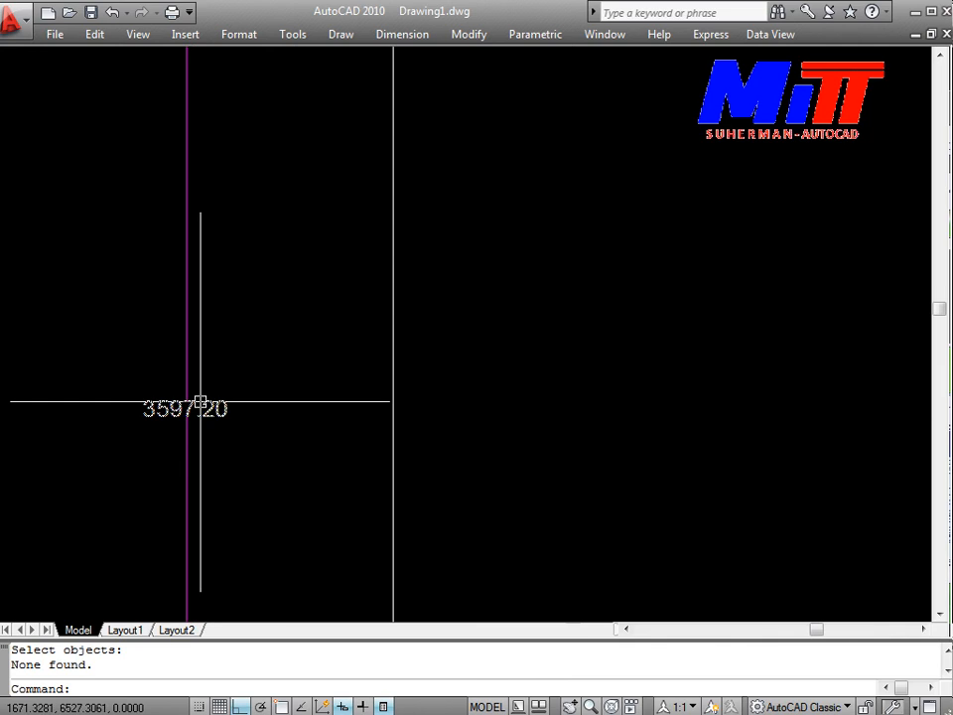
click(211, 406)
double_click(211, 406)
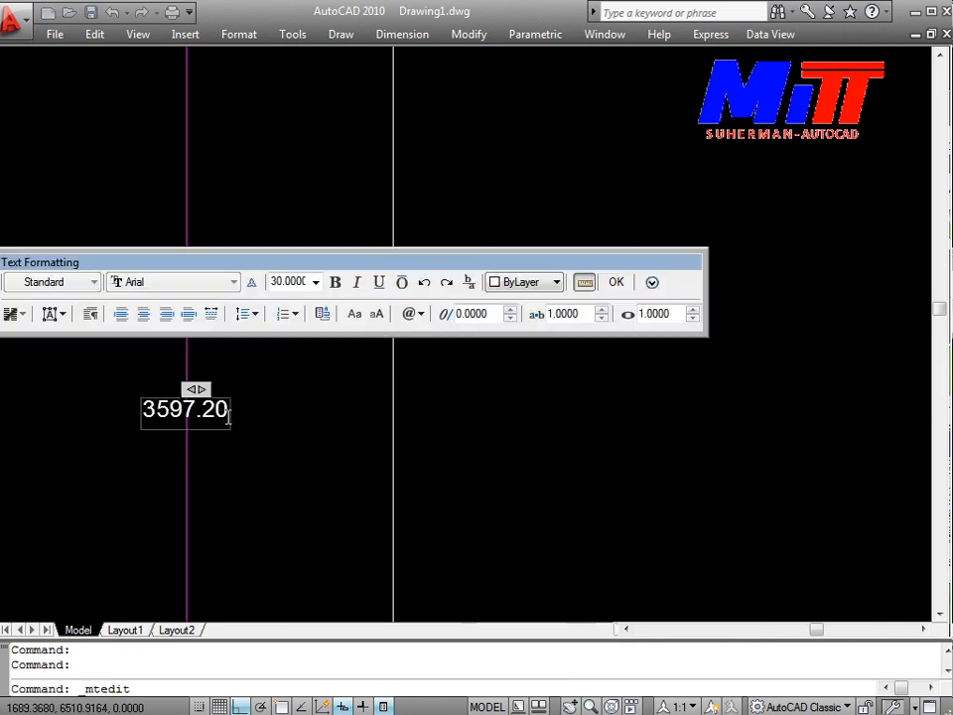
key(BackSpace)
key(BackSpace)
key(BackSpace)
key(BackSpace)
key(BackSpace)
key(BackSpace)
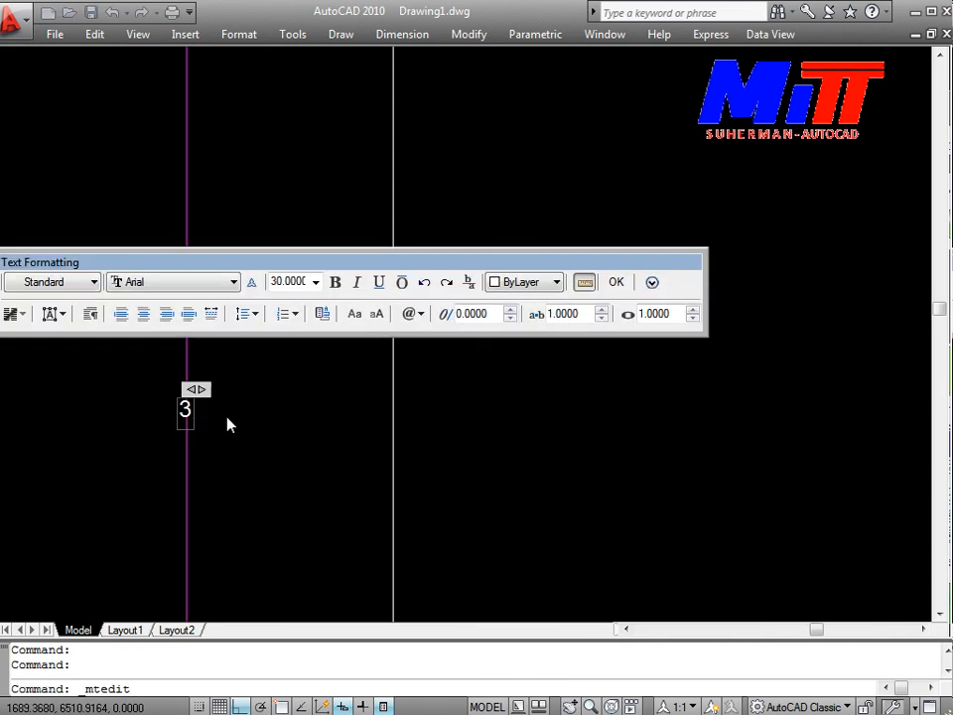
text(600)
click(226, 416)
scroll(226, 416, down, 5)
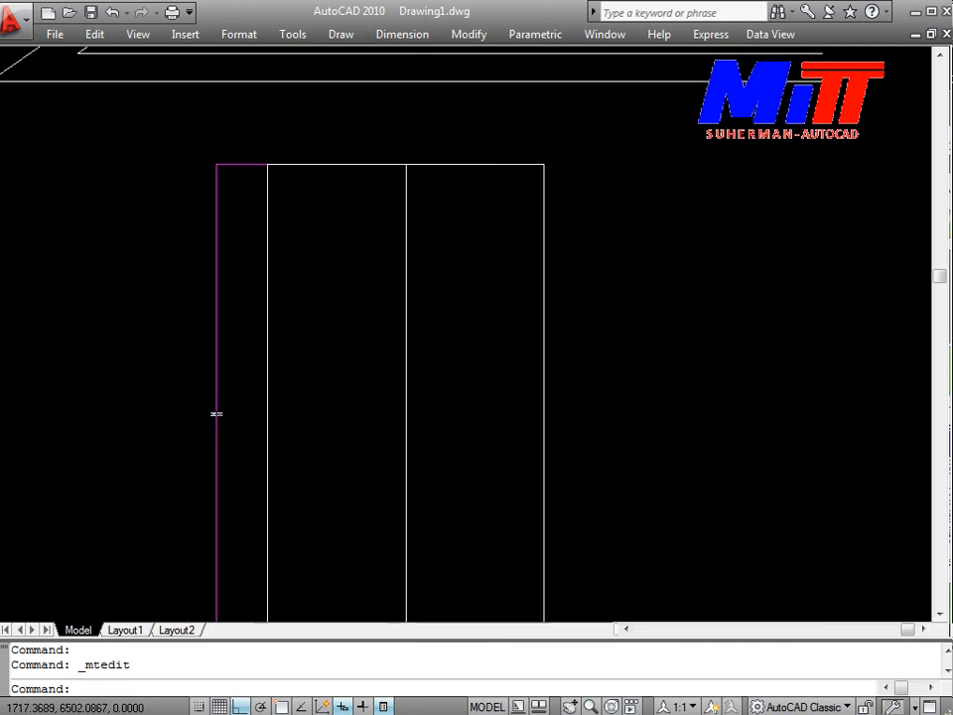
middle_drag(268, 399, 227, 469)
scroll(228, 469, up, 5)
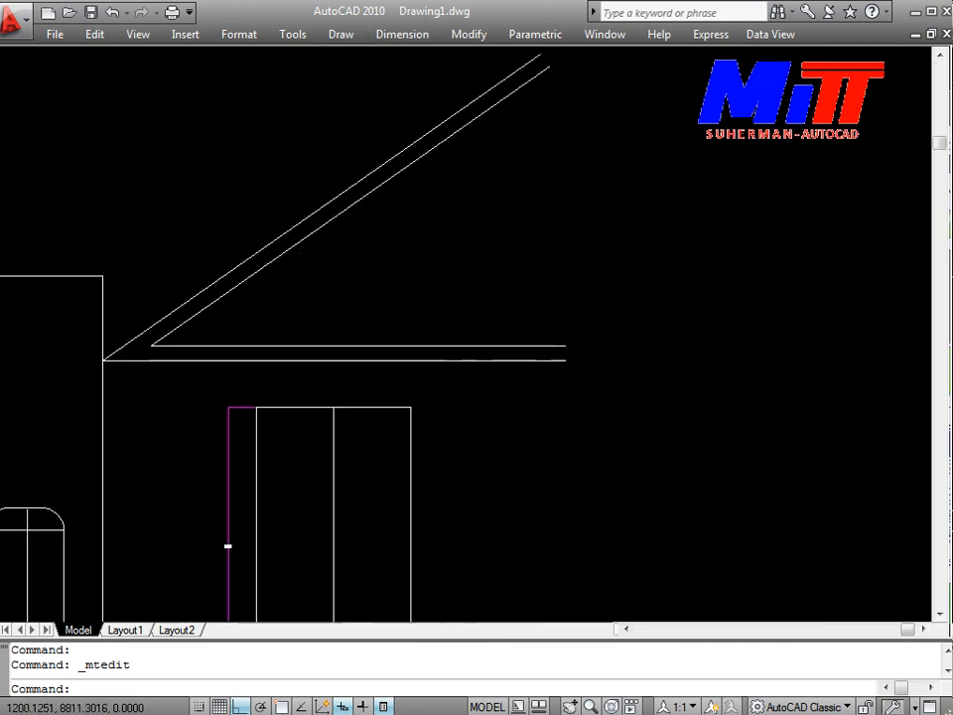
text(d)
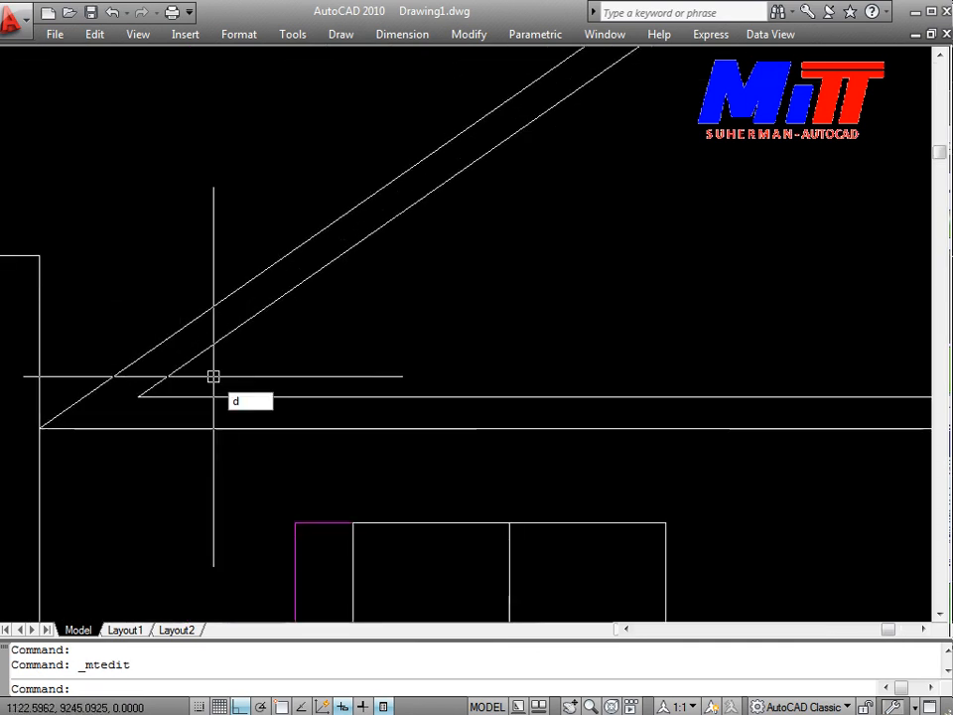
text(al)
key(Return)
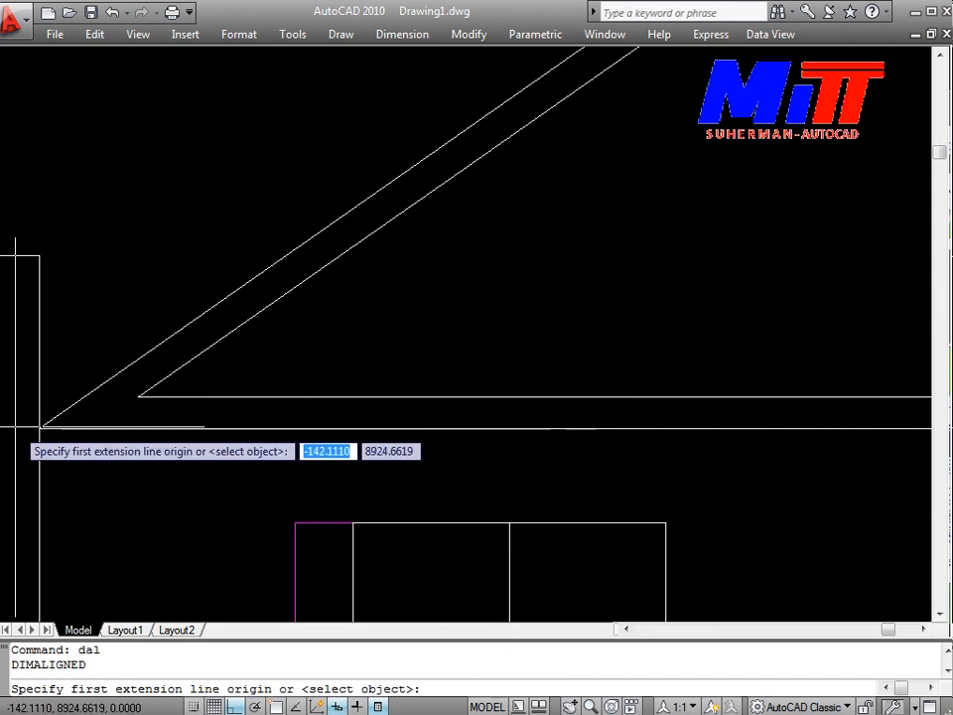
click(39, 427)
middle_drag(354, 227, 193, 449)
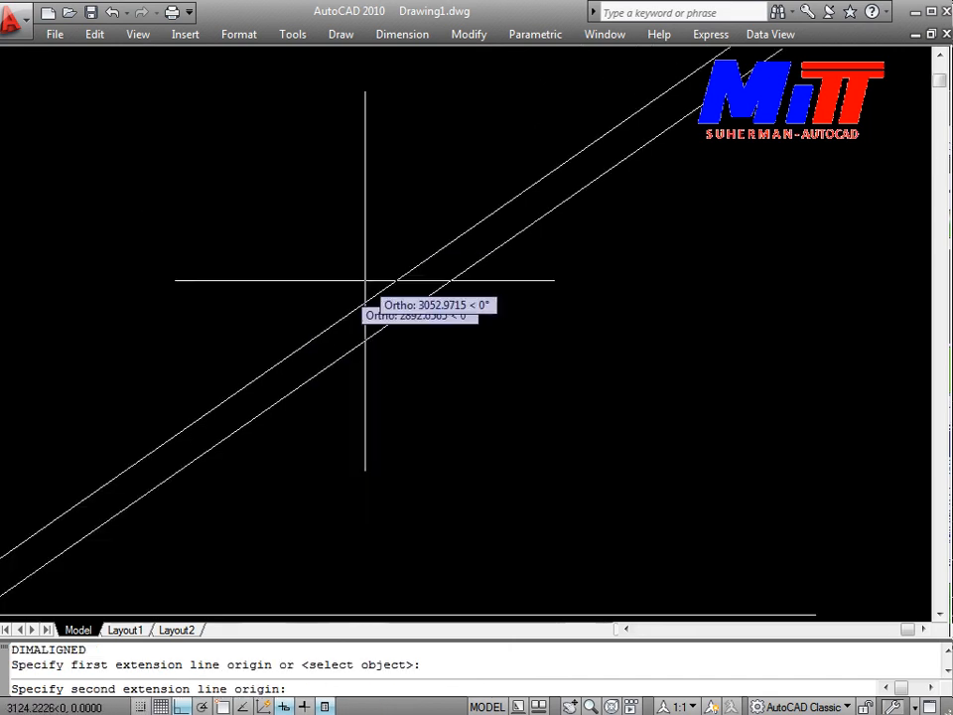
scroll(543, 229, down, 2)
middle_drag(542, 230, 198, 539)
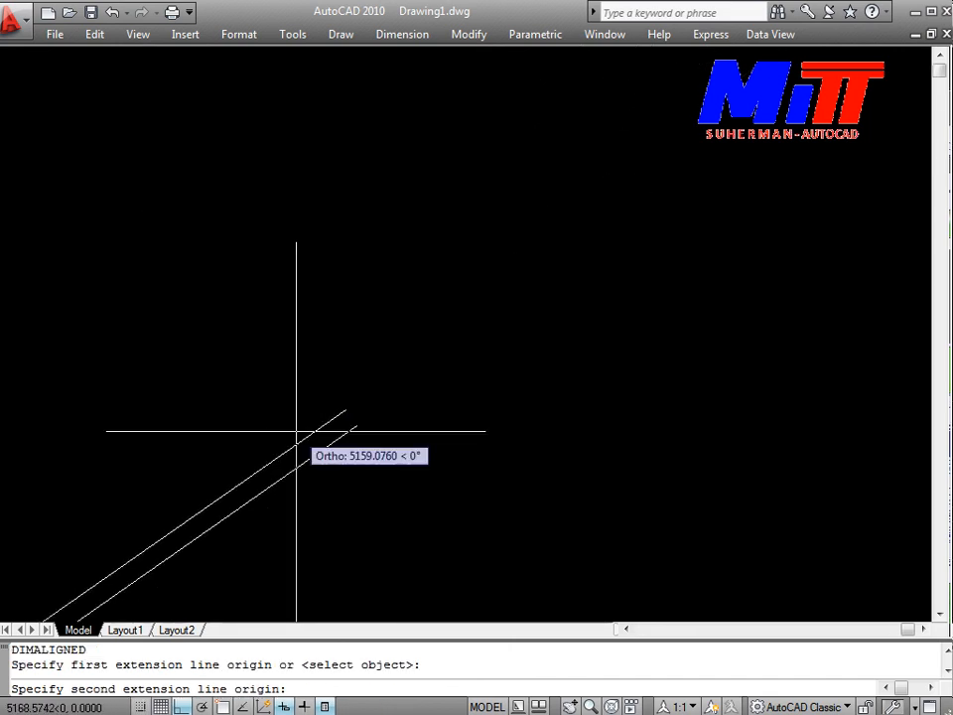
click(345, 411)
scroll(310, 379, down, 2)
middle_drag(310, 378, 433, 377)
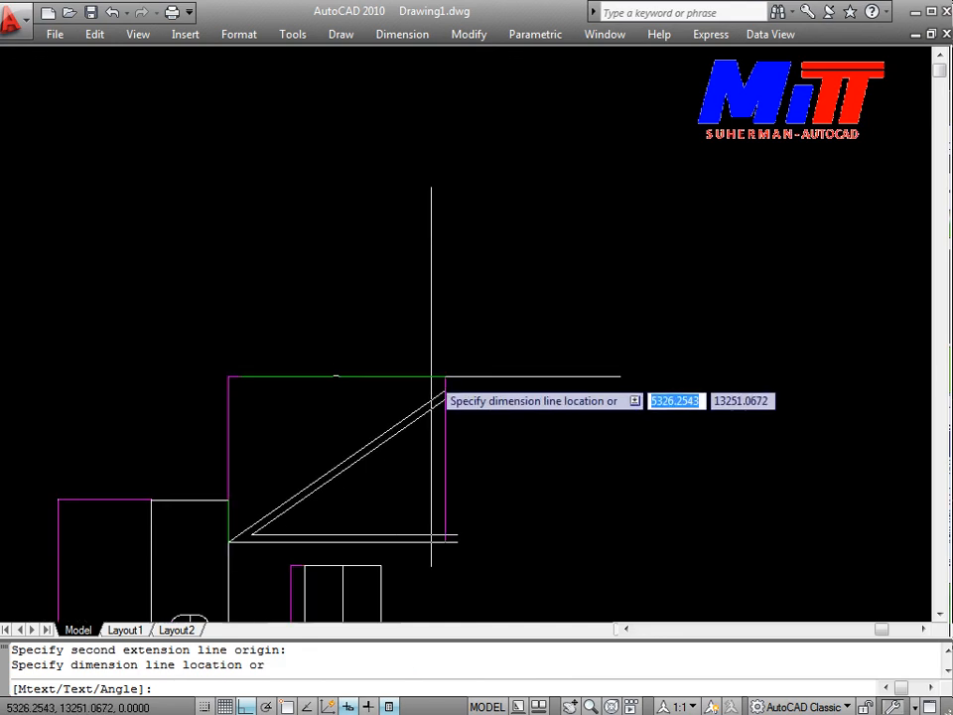
key(Escape)
text(da)
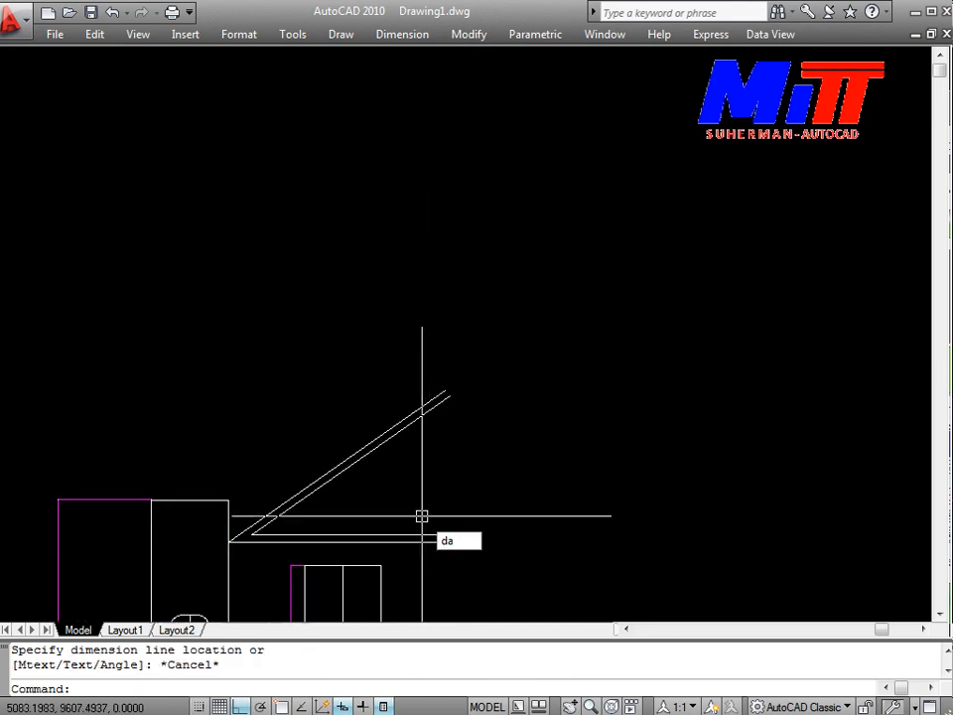
key(Escape)
text(dli)
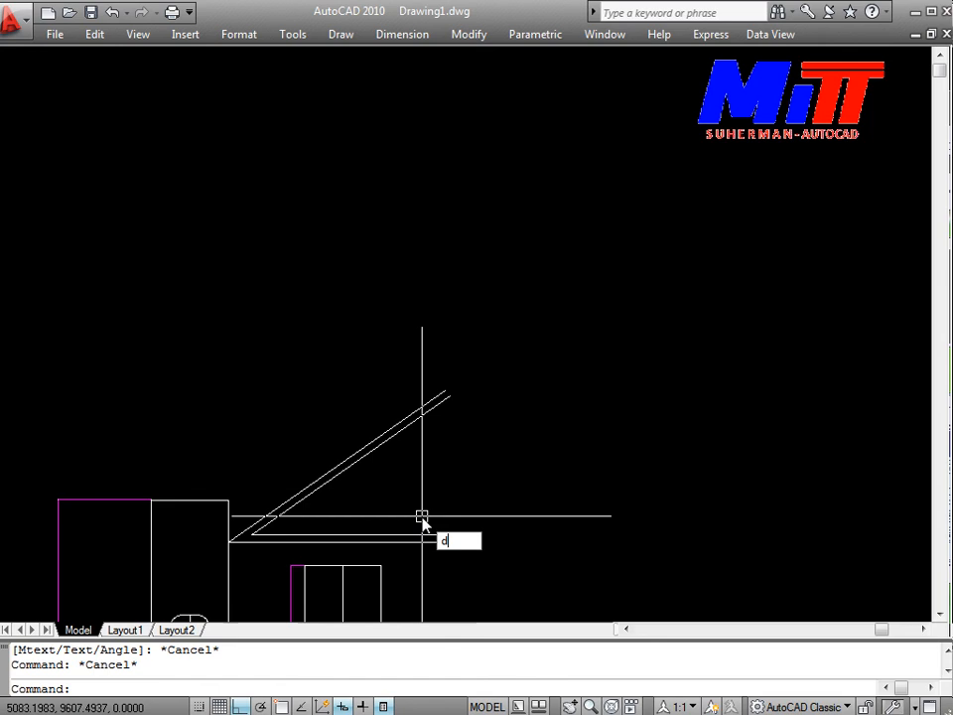
key(Return)
scroll(229, 539, up, 5)
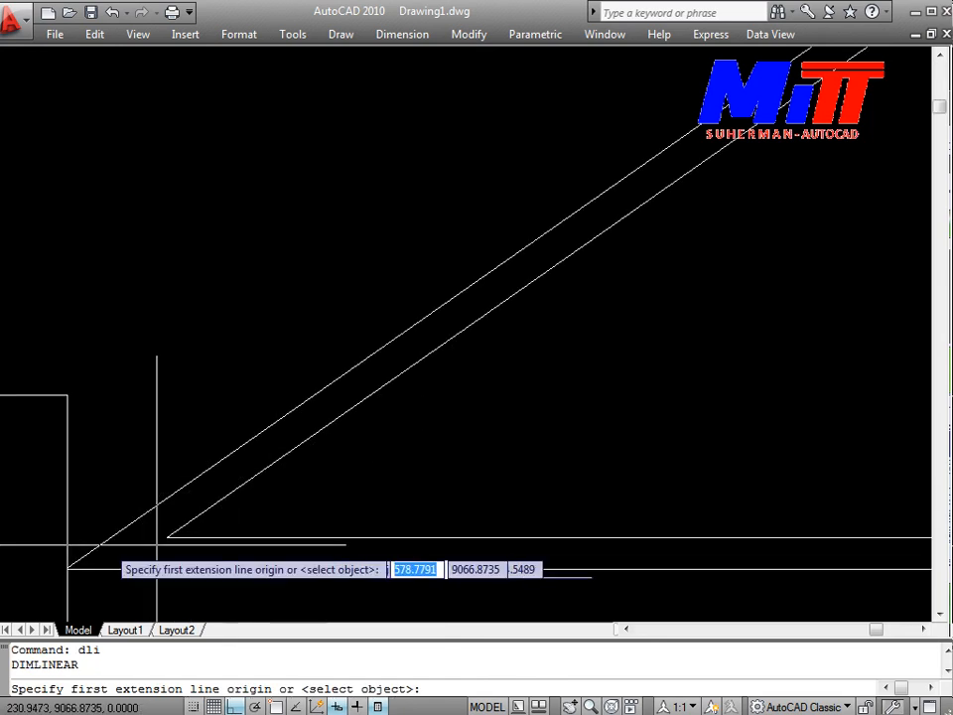
click(68, 567)
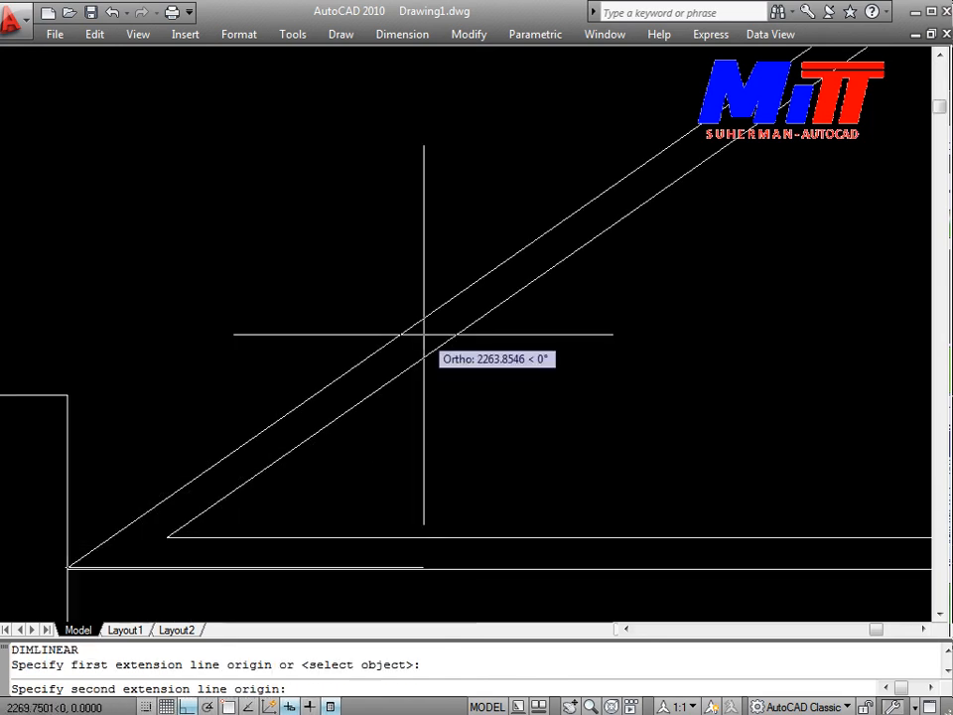
key(F8)
middle_drag(636, 136, 264, 406)
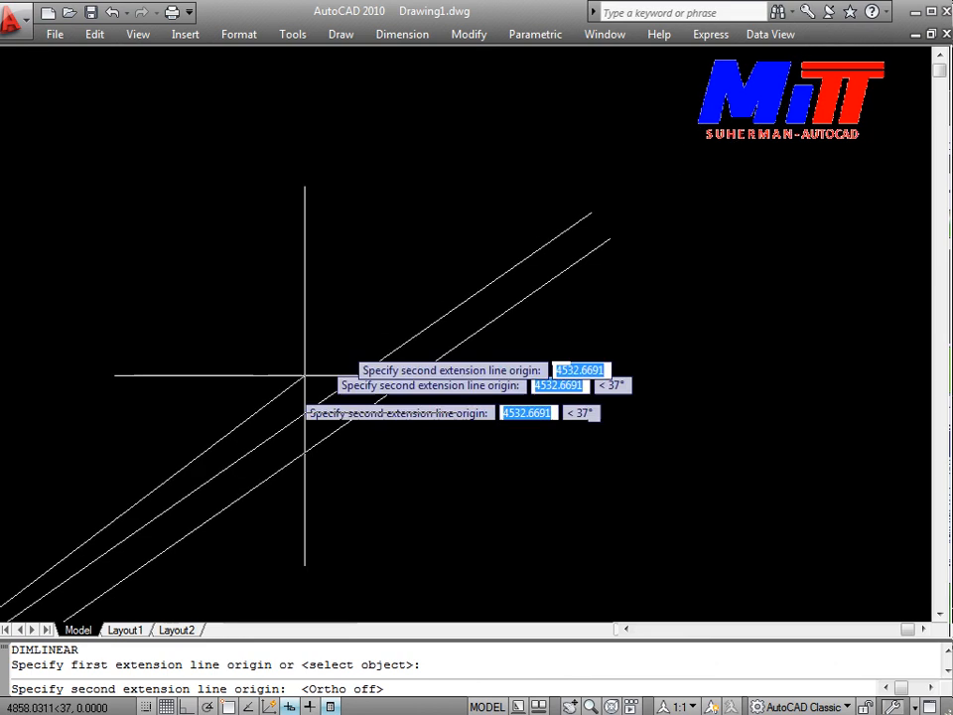
click(590, 212)
key(Escape)
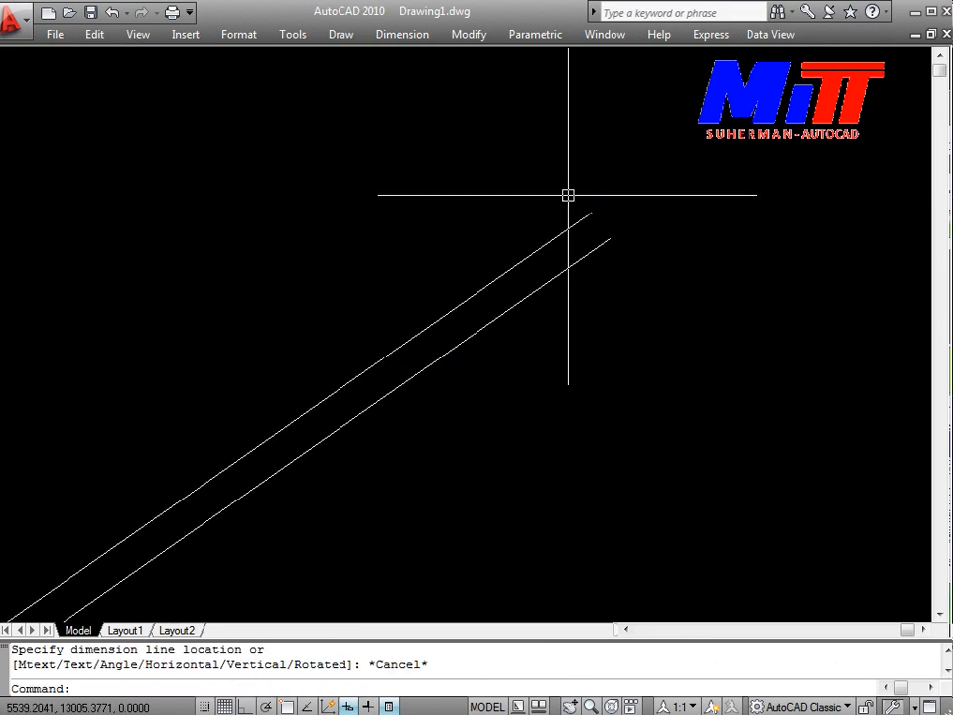
Step: Add an aligned dimension along the outer roof slope, from the wall corner to the slope's upper end, placed above the roof
text(dal)
key(Return)
scroll(568, 253, down, 5)
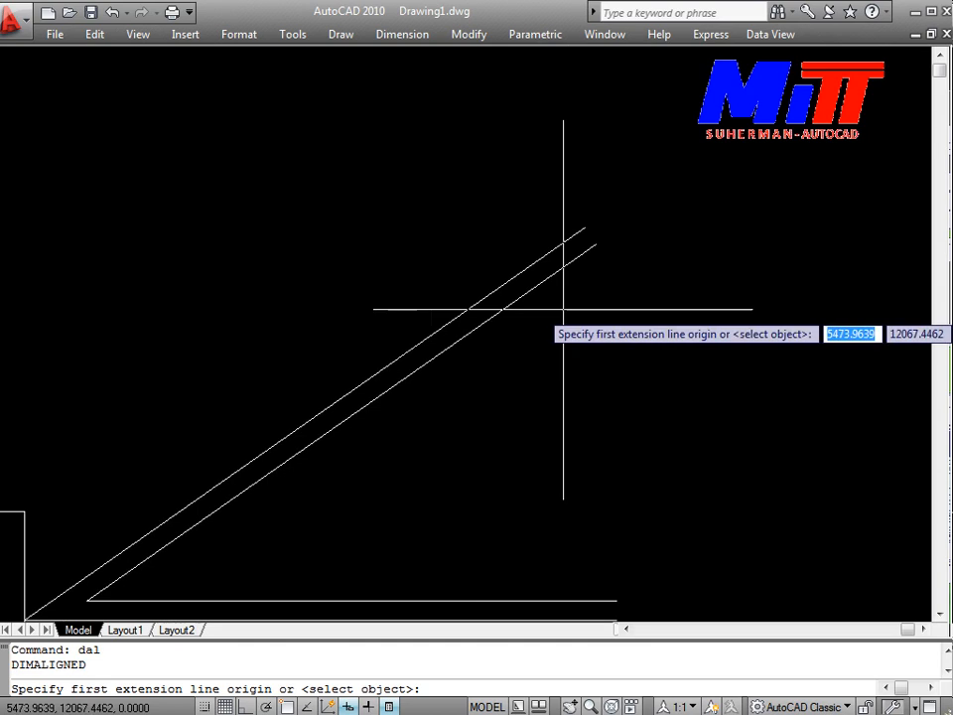
middle_drag(504, 358, 543, 260)
scroll(377, 343, up, 4)
scroll(395, 329, up, 2)
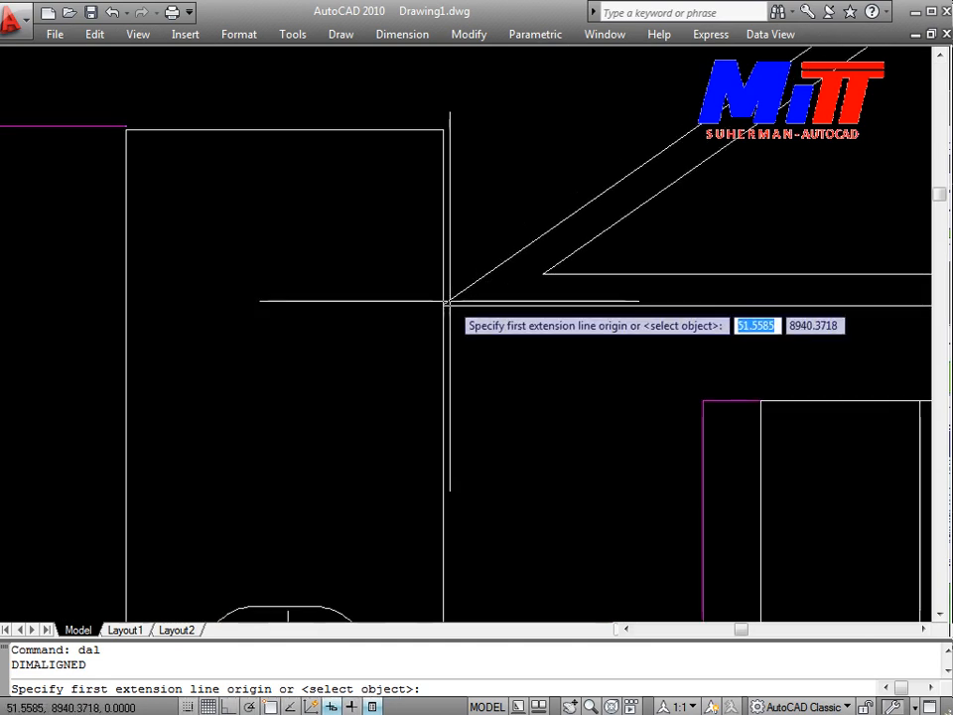
click(447, 292)
middle_drag(584, 209, 45, 534)
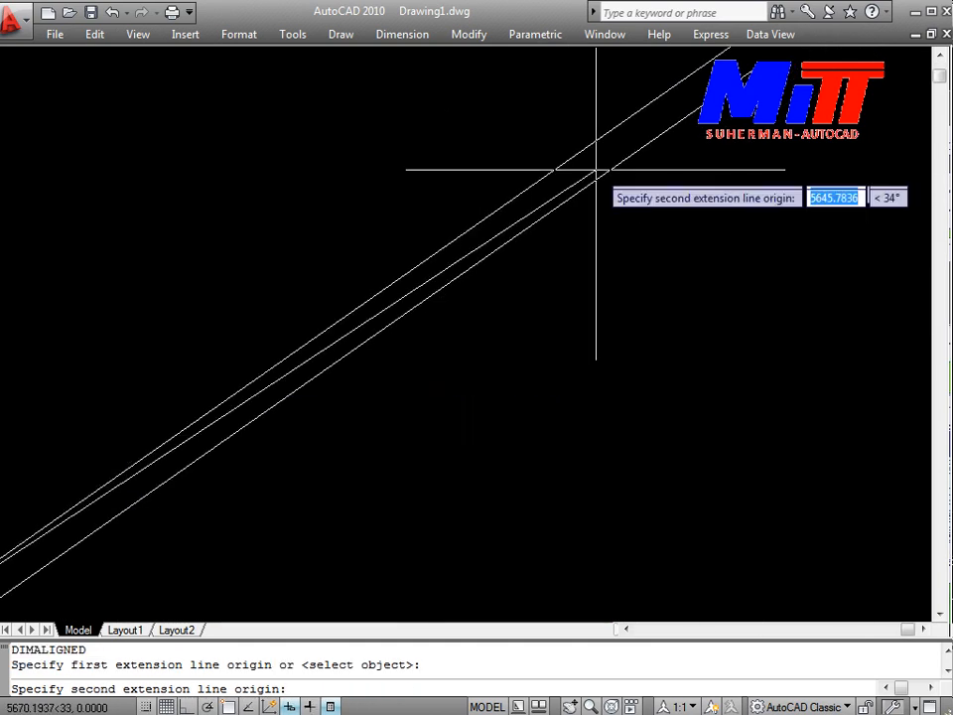
middle_drag(598, 168, 219, 538)
click(467, 329)
click(428, 260)
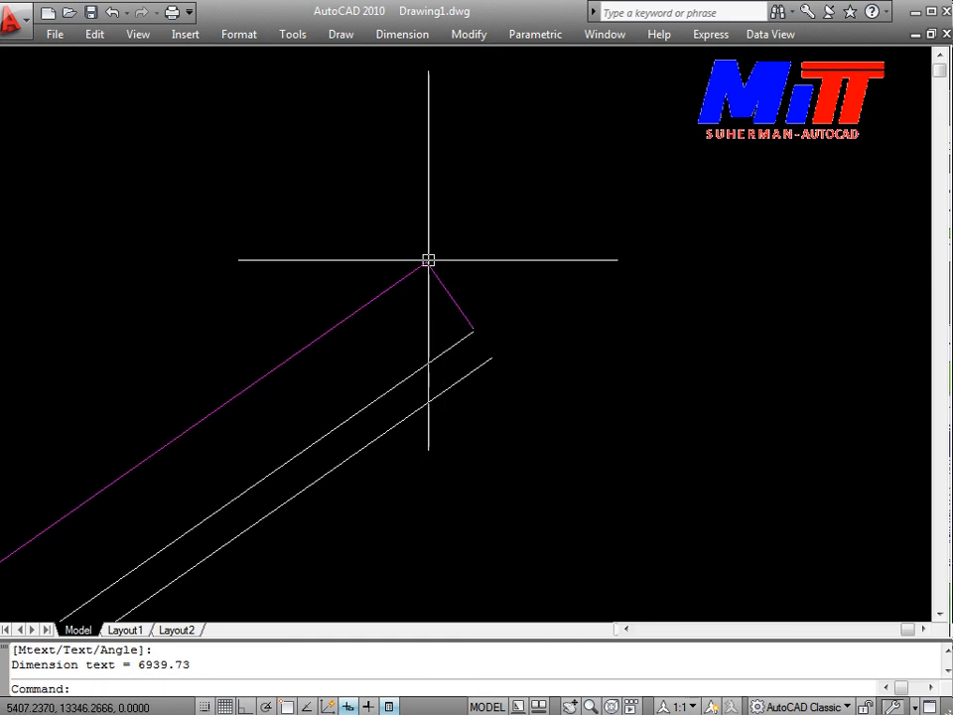
Step: Examine the text of the aligned roof slope dimension and the surrounding half of the elevation
middle_drag(393, 298, 709, 186)
scroll(297, 477, up, 3)
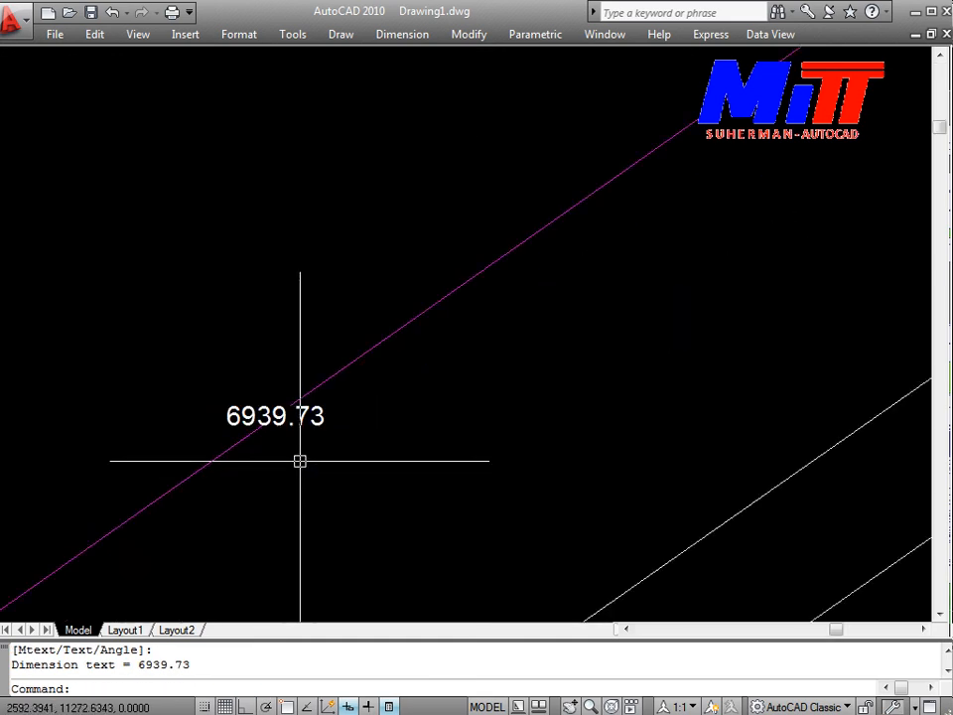
scroll(311, 434, down, 10)
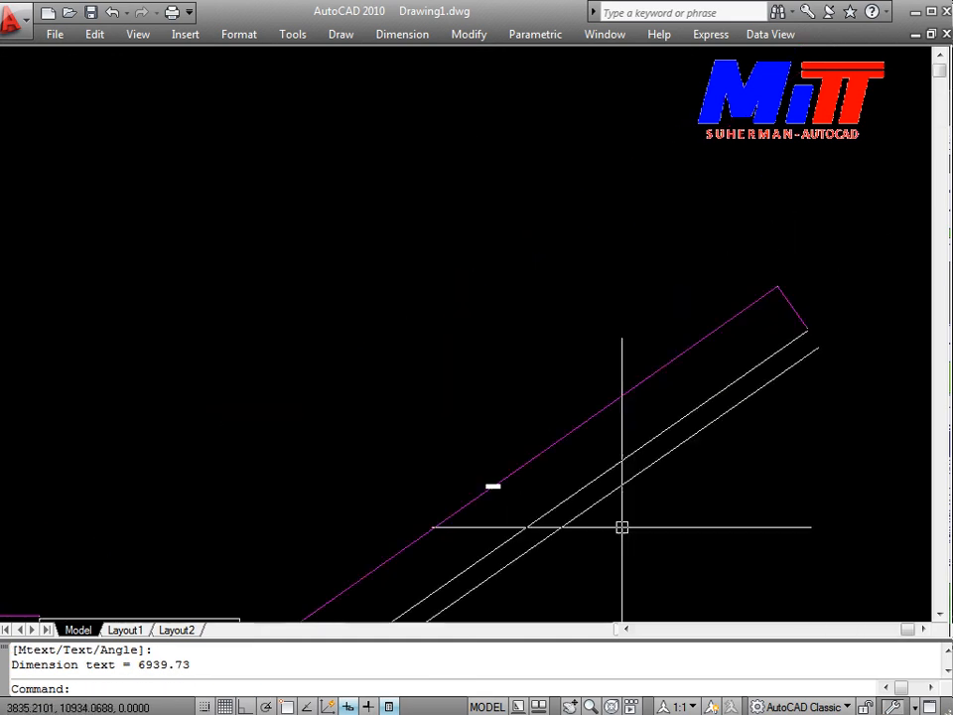
middle_drag(537, 362, 539, 356)
scroll(568, 437, up, 7)
middle_drag(568, 437, 499, 368)
scroll(540, 448, down, 3)
scroll(595, 487, down, 6)
Step: Mirror the whole half elevation with its dimensions about a vertical axis through the right edge of the door, keeping the source objects
click(595, 486)
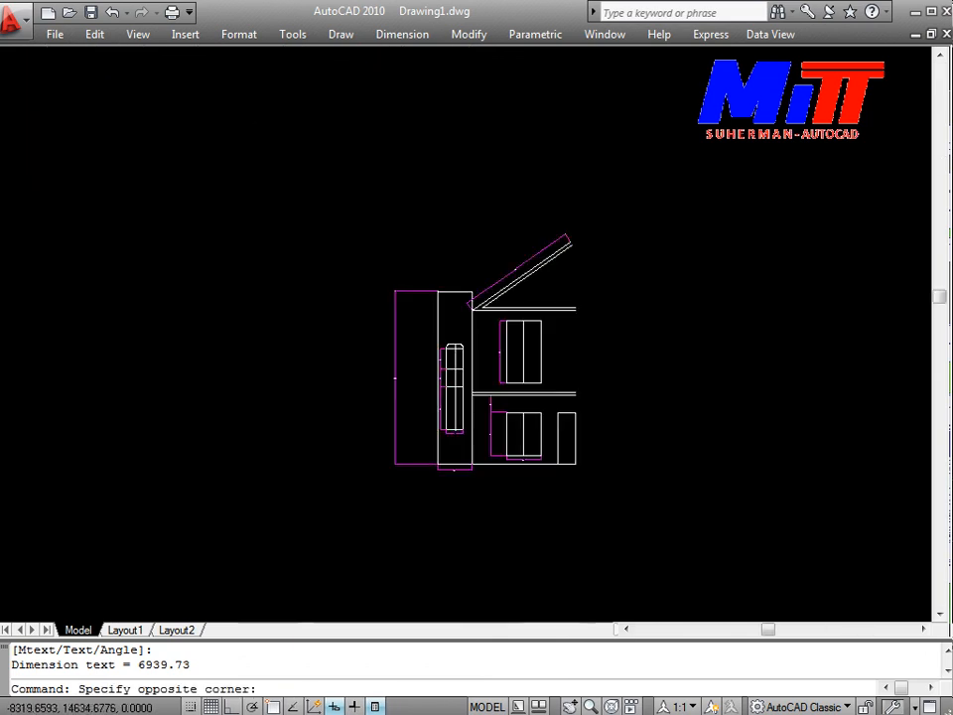
click(328, 211)
text(mi)
key(Return)
scroll(453, 334, up, 8)
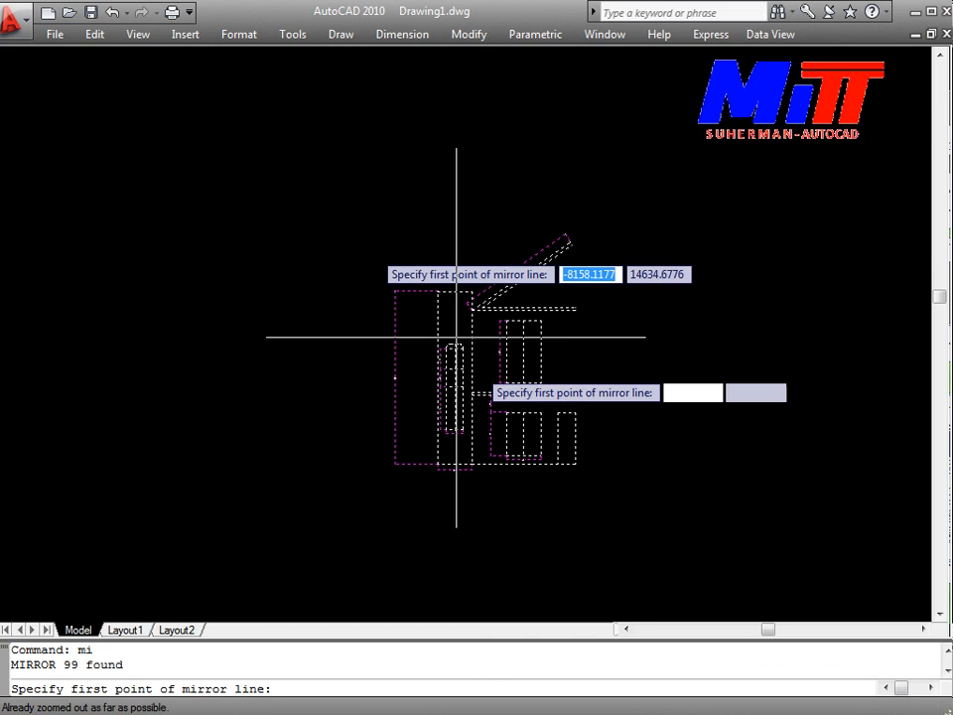
scroll(574, 478, up, 4)
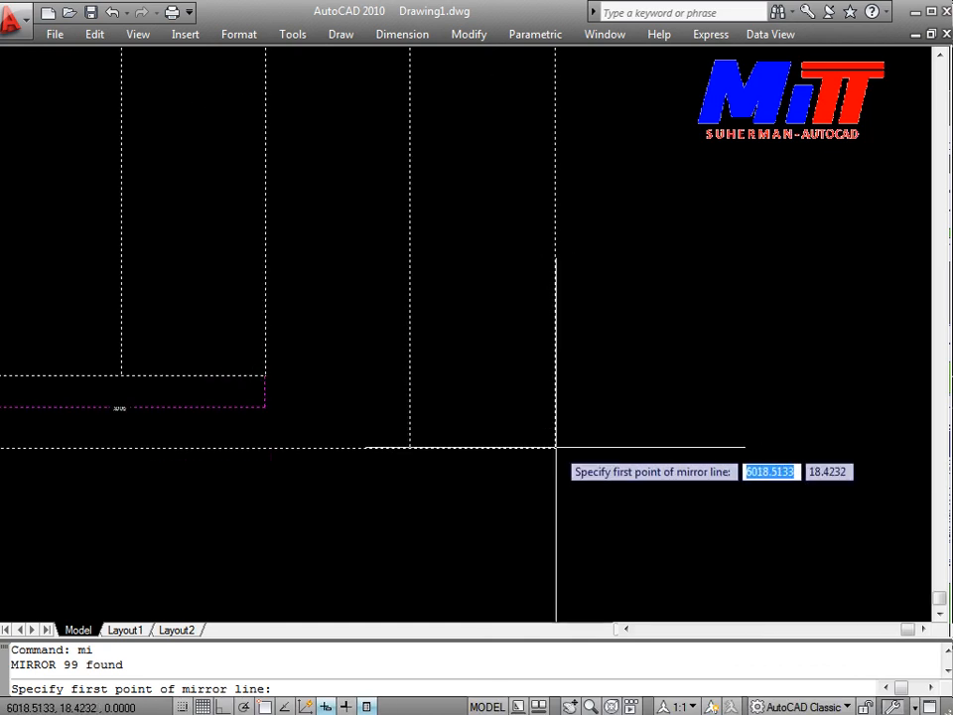
click(556, 448)
scroll(565, 545, down, 4)
middle_drag(550, 507, 512, 415)
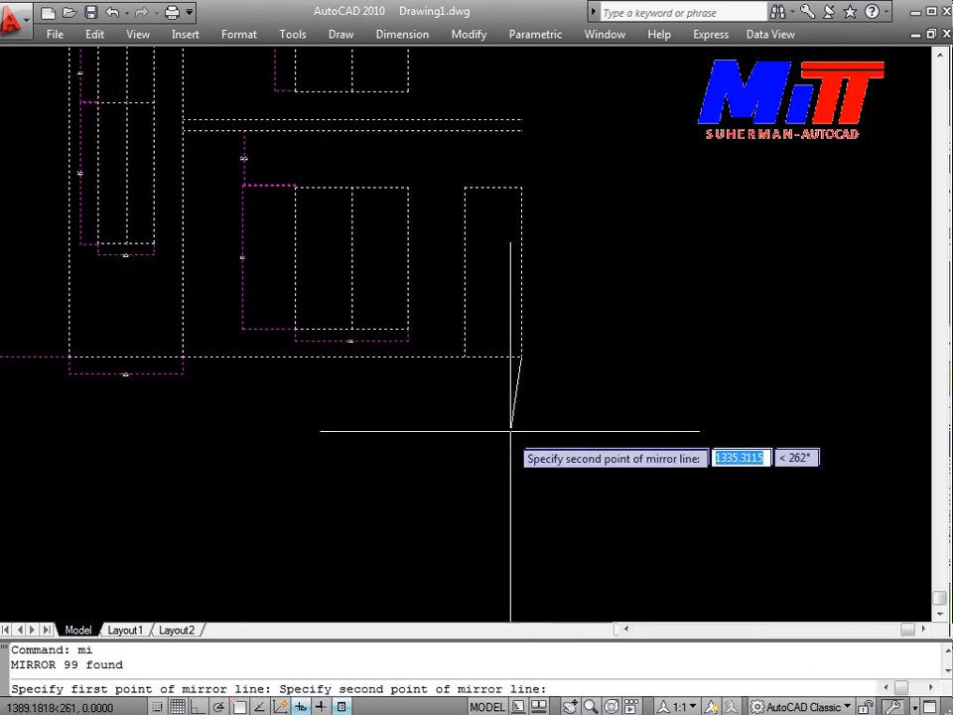
key(F8)
click(544, 528)
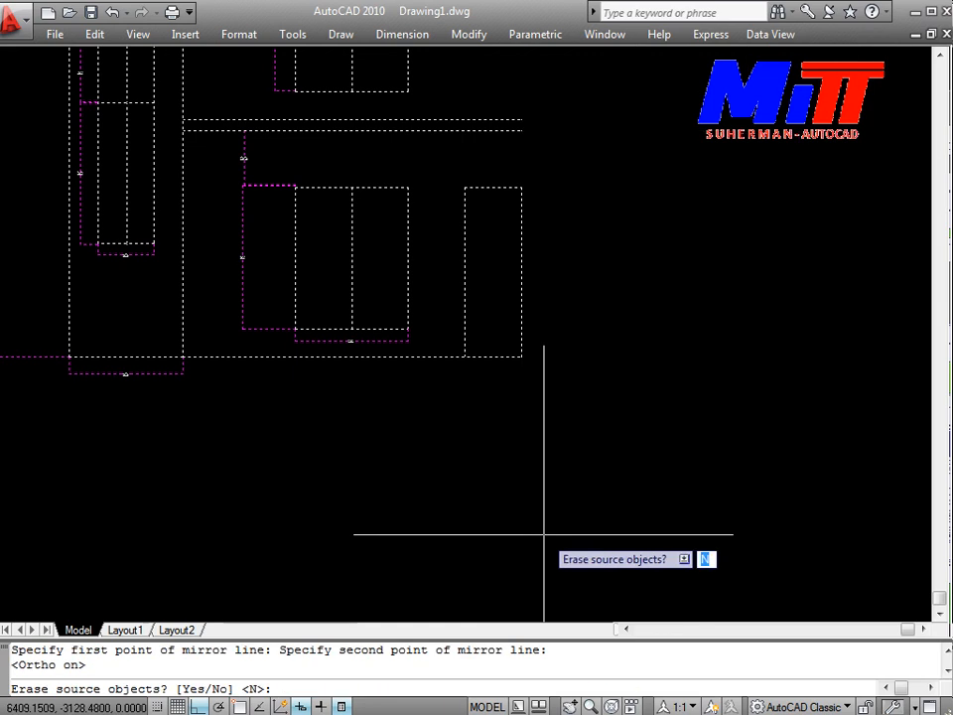
key(Return)
Step: Draw two lines with ortho off, the first about 386 long at 34°, joining the upper ends of the outer roof slopes in a peak
scroll(548, 561, down, 3)
scroll(484, 181, up, 5)
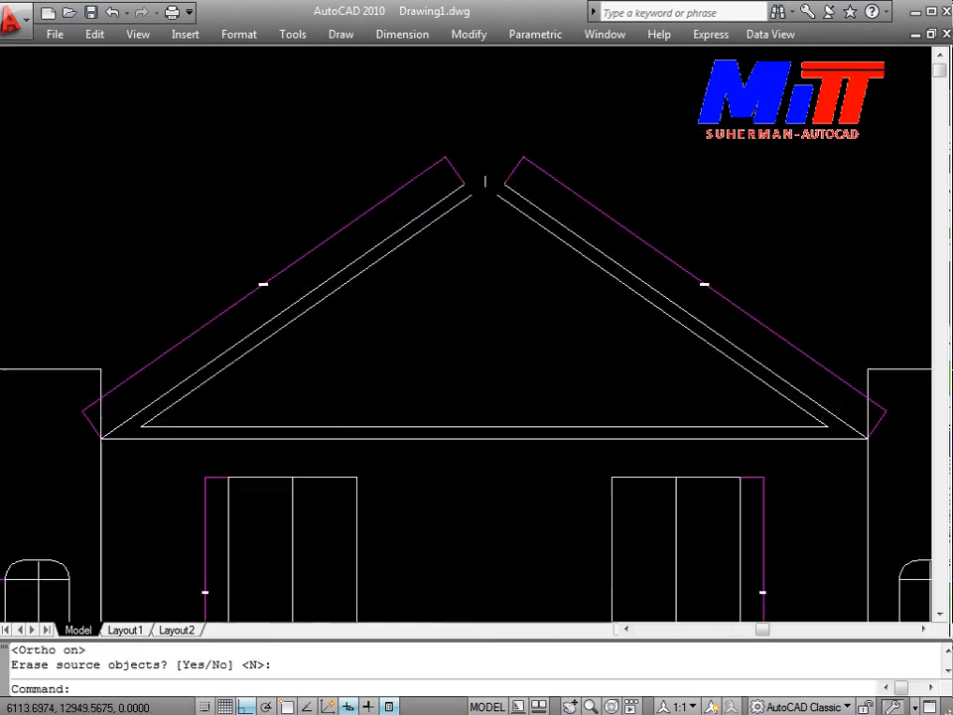
scroll(487, 201, up, 1)
scroll(467, 200, down, 4)
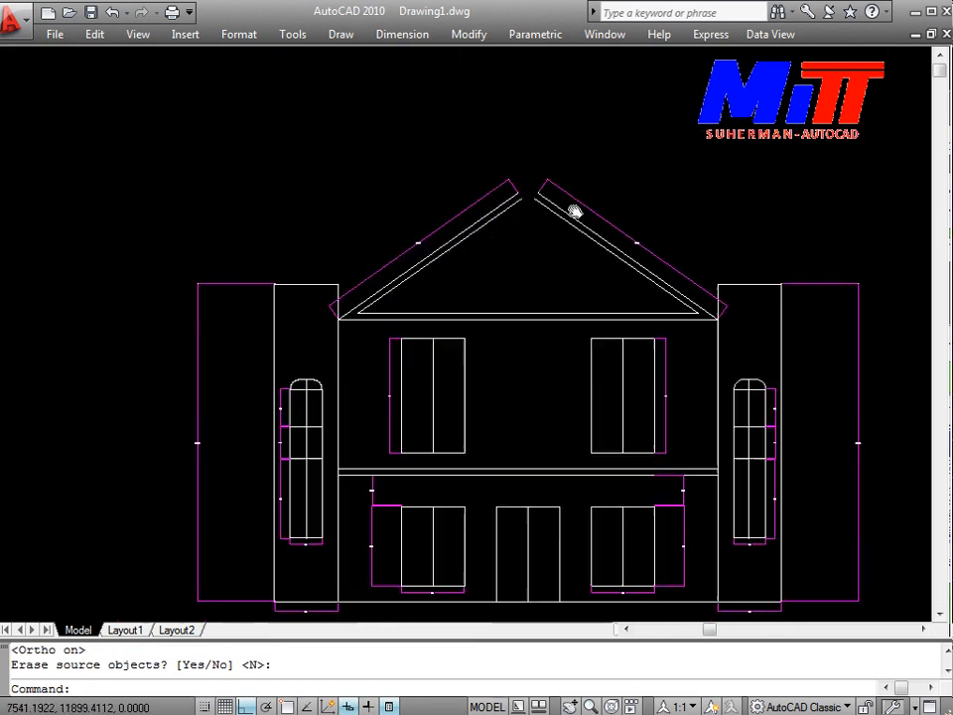
scroll(551, 194, up, 2)
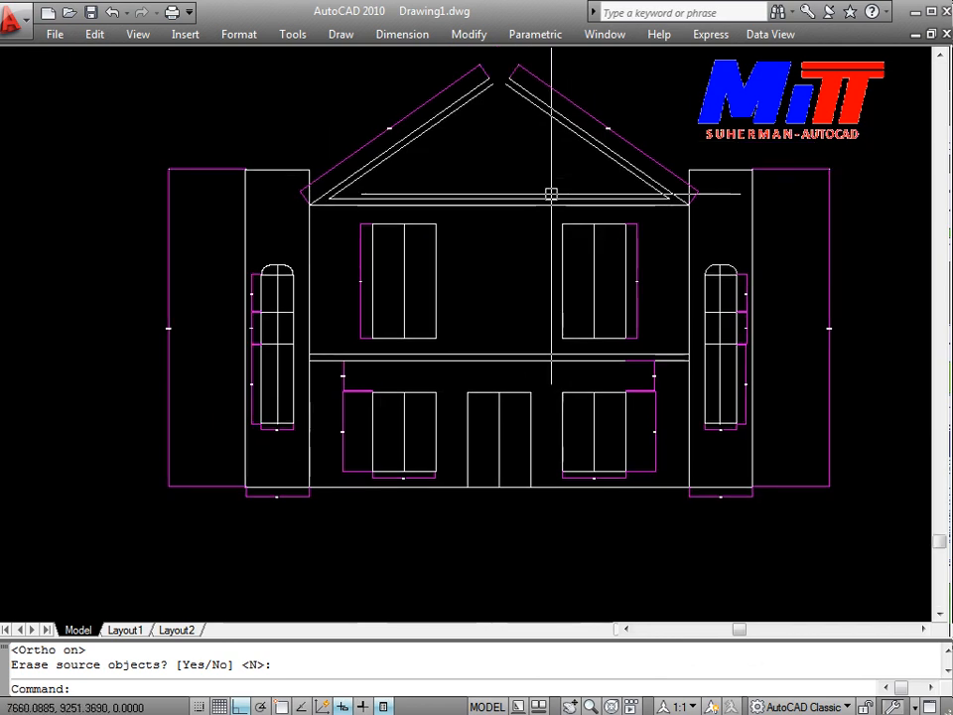
scroll(479, 222, up, 4)
text(l)
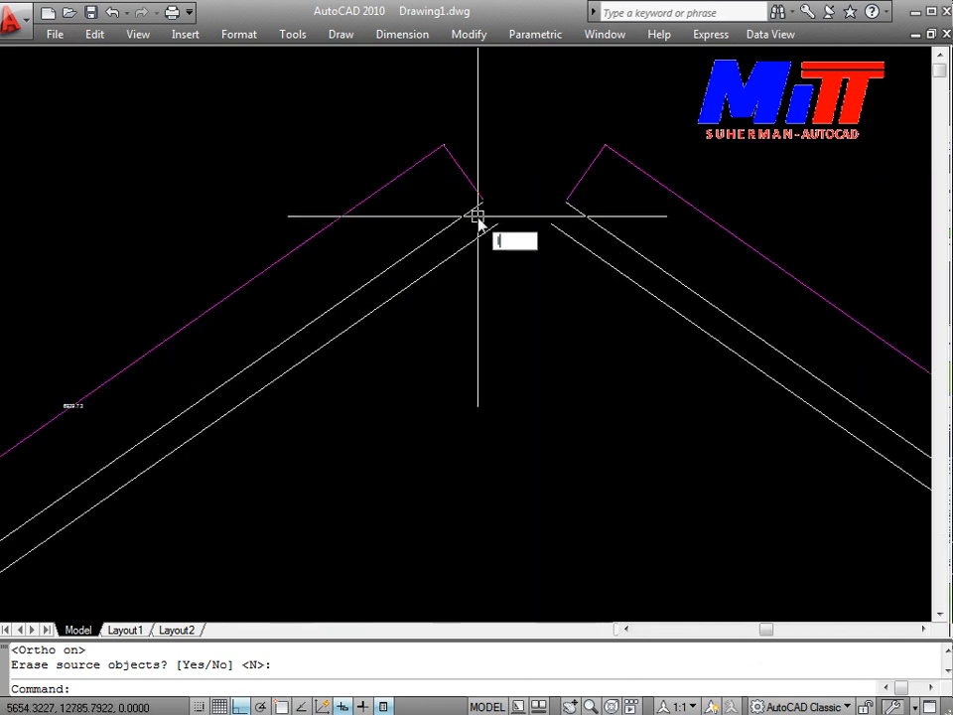
key(Return)
scroll(478, 215, up, 5)
click(489, 178)
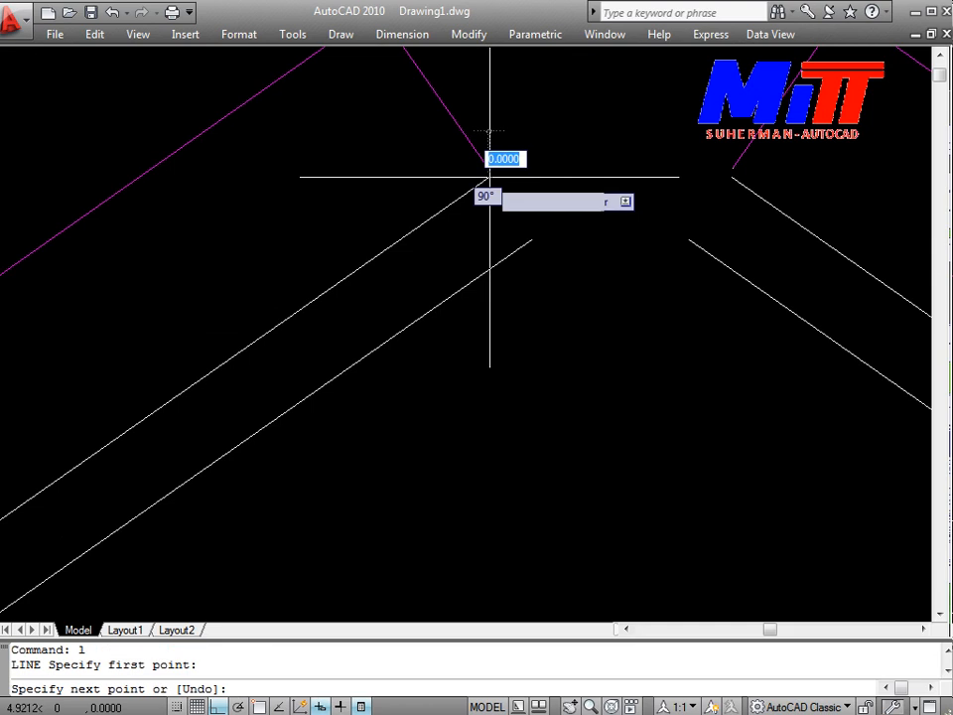
key(F8)
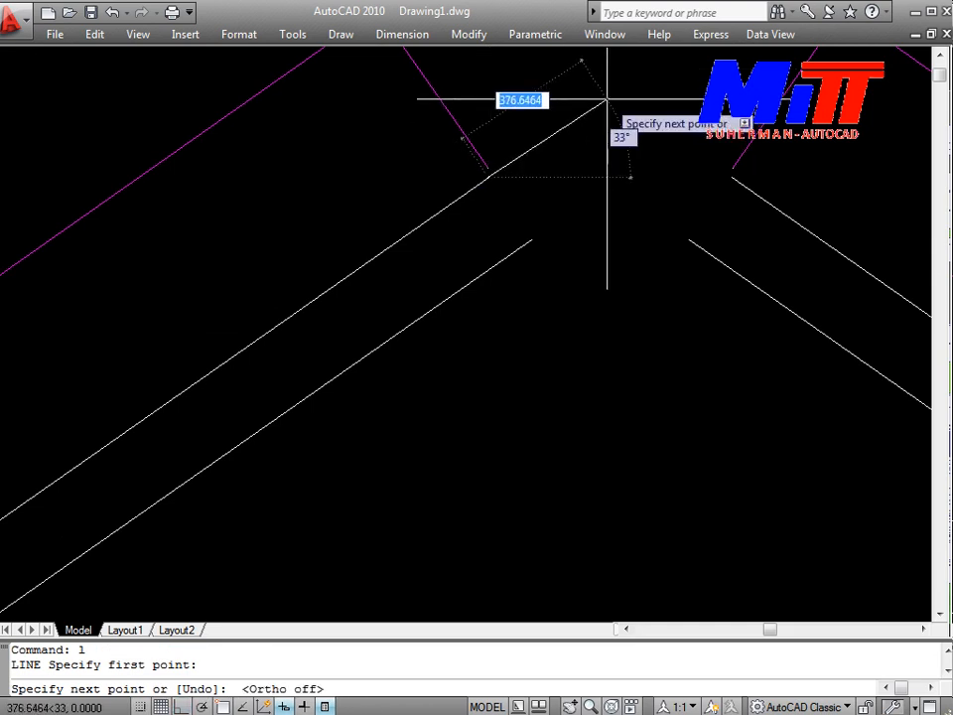
click(609, 96)
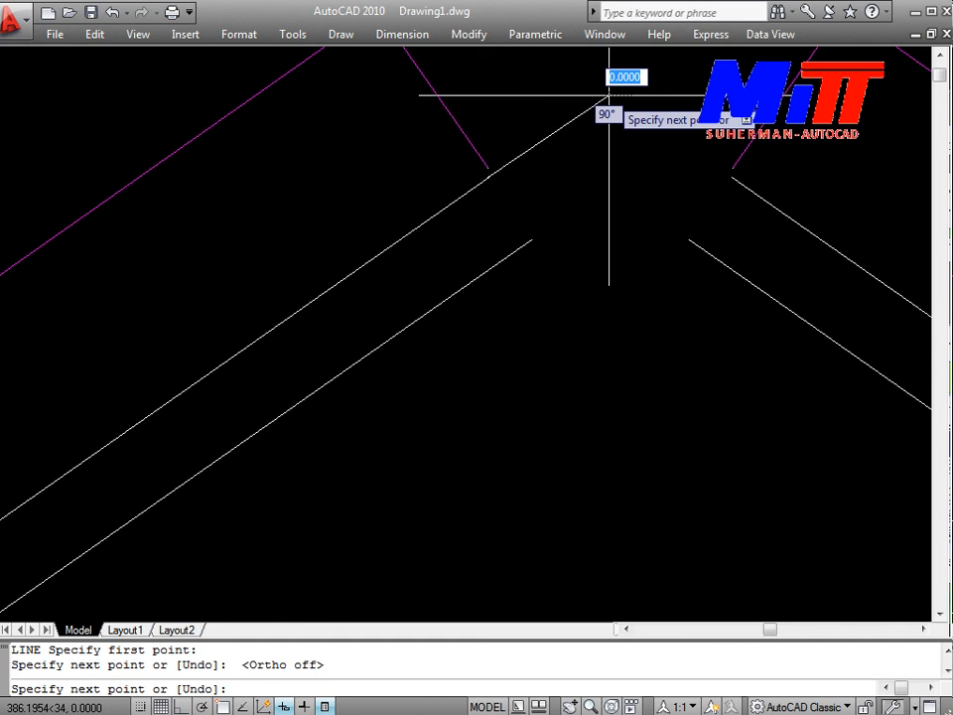
click(734, 179)
key(Escape)
Step: Draw two lines, about 265 and 255 long, joining the upper ends of the inner roof slopes in a peak
scroll(626, 215, down, 2)
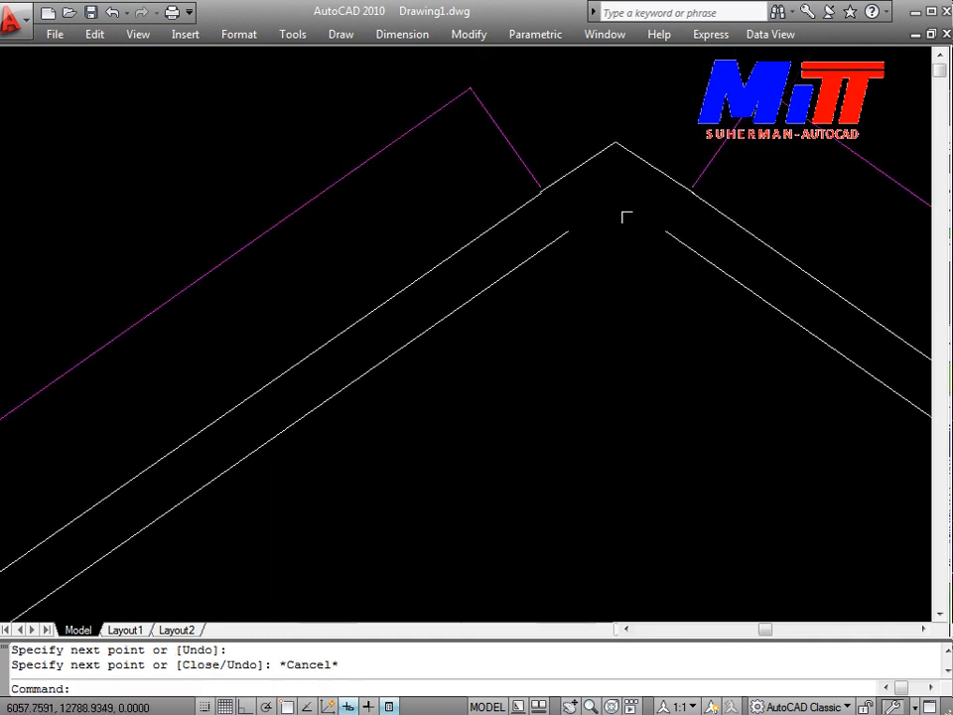
click(624, 106)
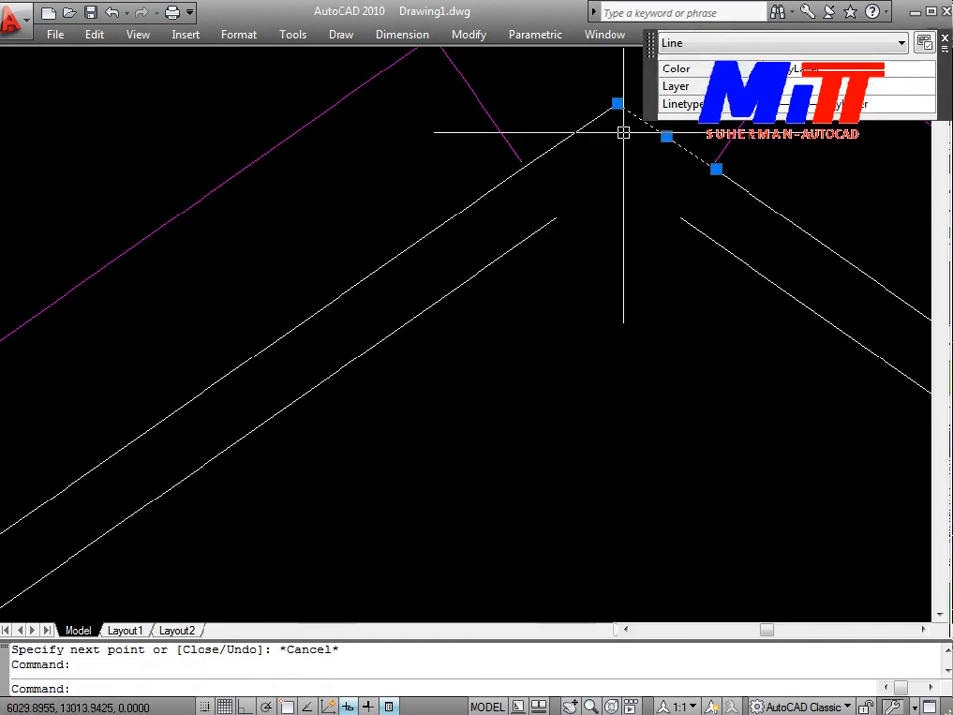
key(Escape)
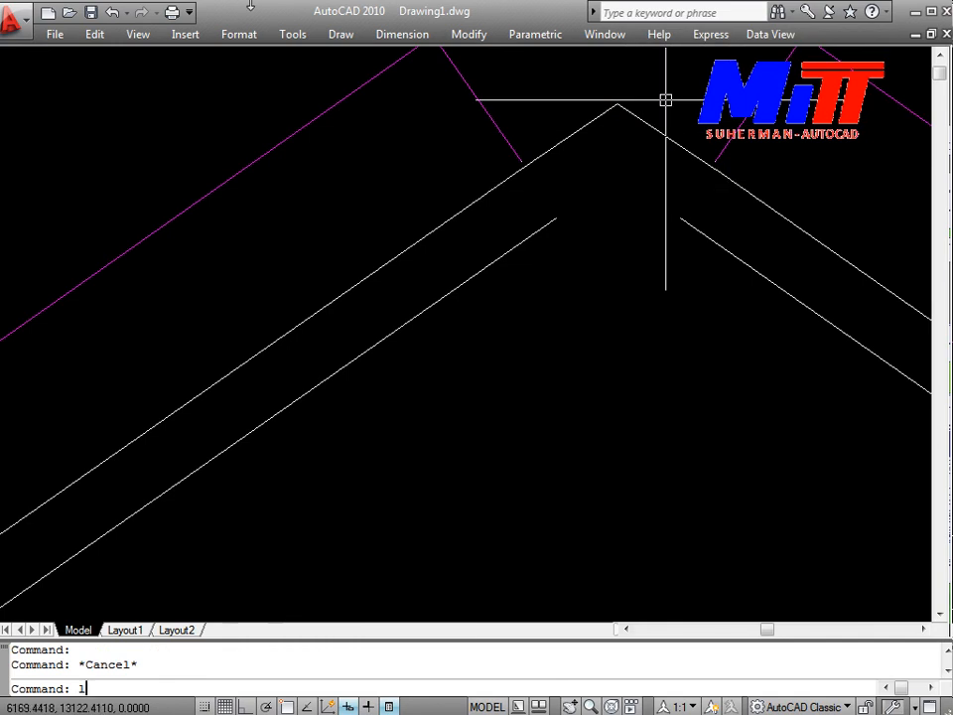
text(l)
key(Return)
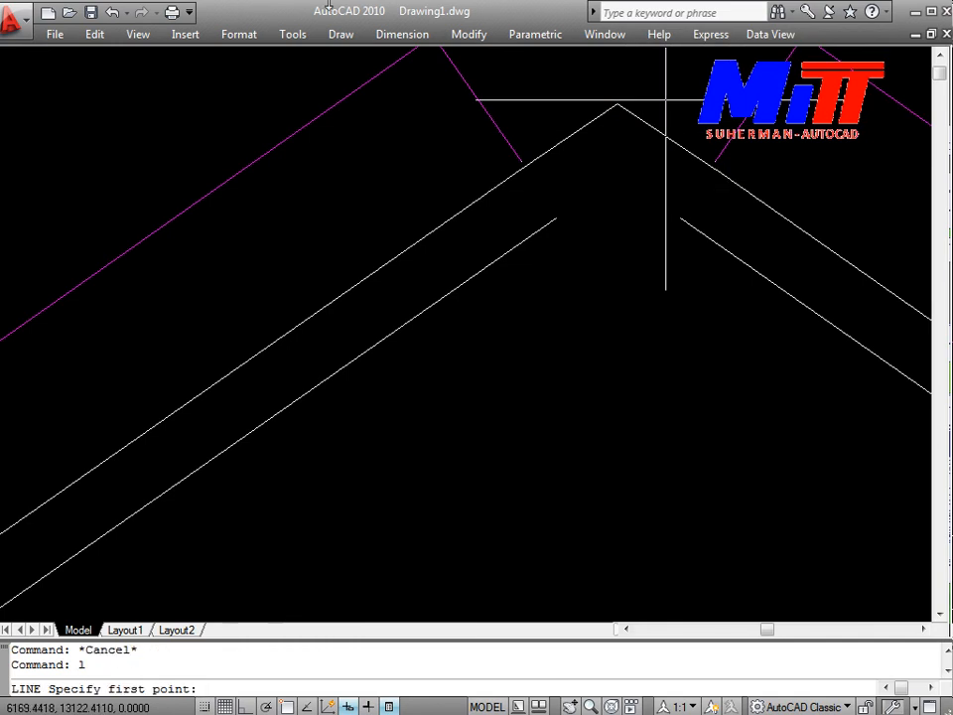
click(557, 217)
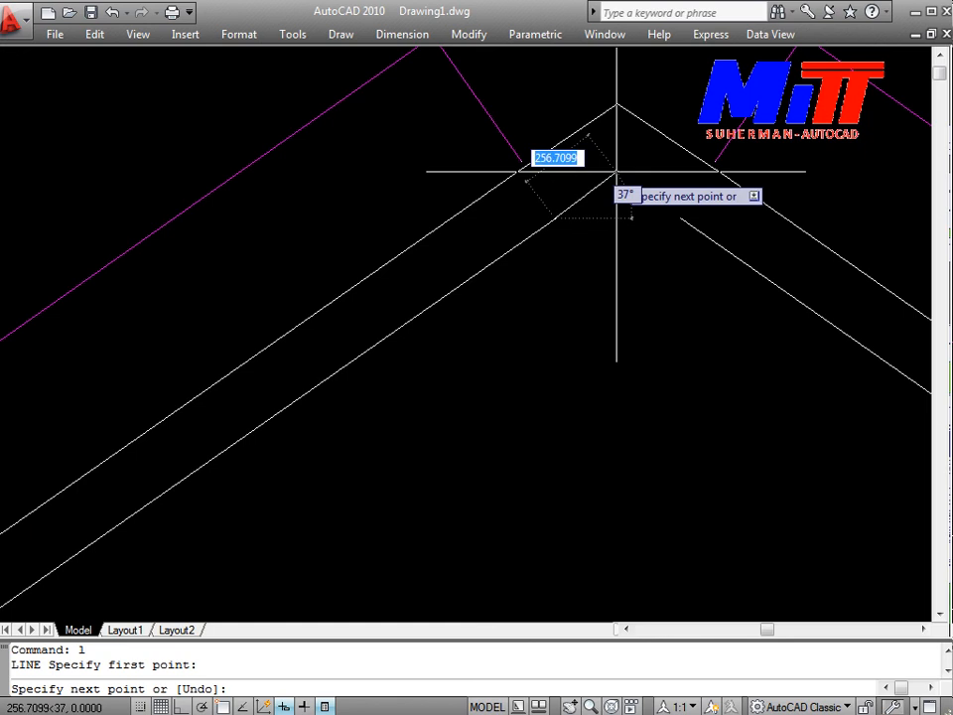
click(622, 176)
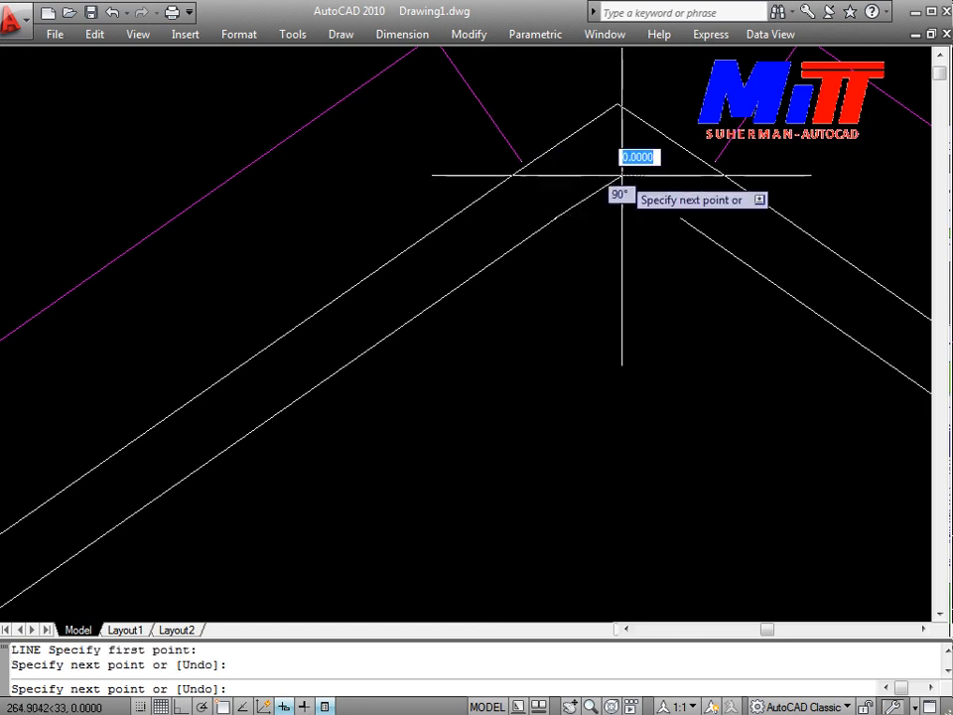
click(682, 218)
key(Escape)
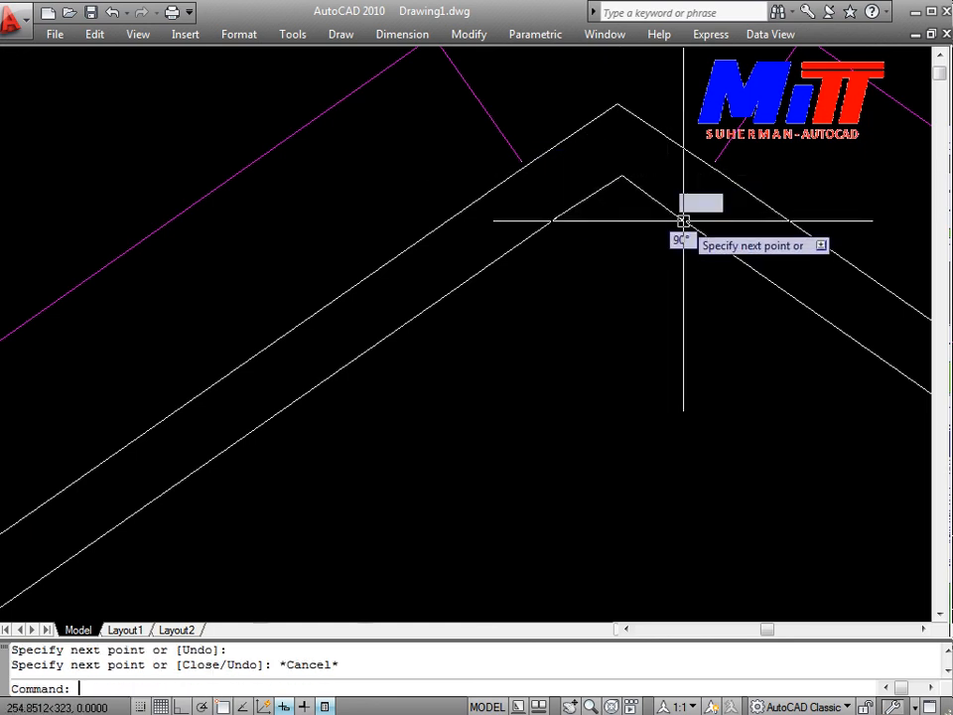
Step: Stretch the upper end of the left roof slope's aligned dimension to the outer roof peak
scroll(682, 220, down, 5)
click(564, 227)
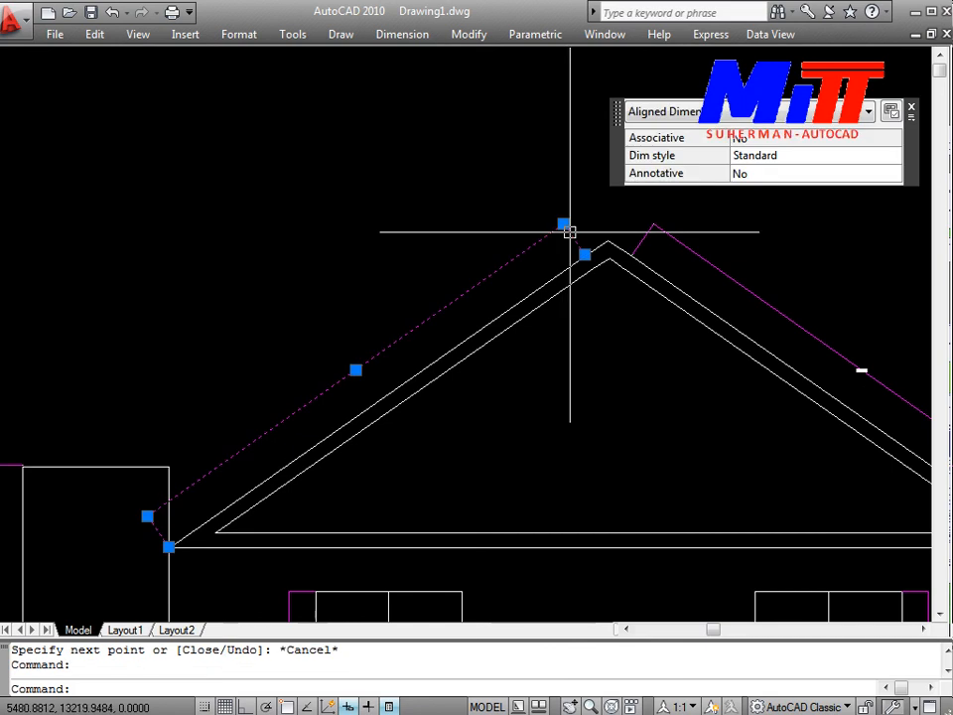
click(585, 254)
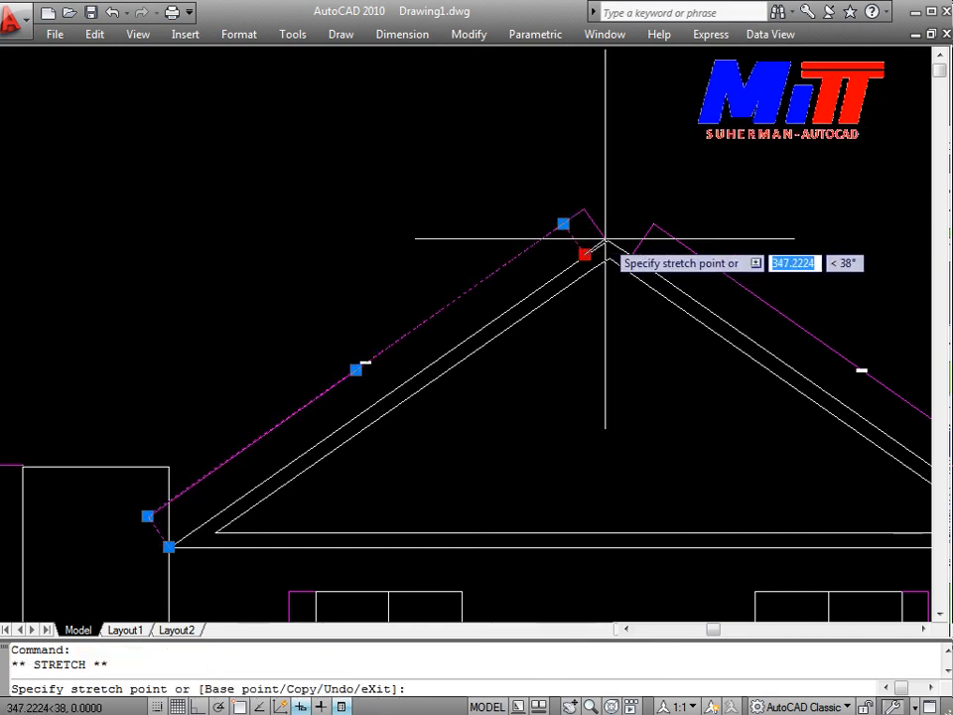
click(606, 240)
key(Escape)
Step: Stretch the upper end of the right roof slope's aligned dimension to the outer roof peak
scroll(665, 225, up, 3)
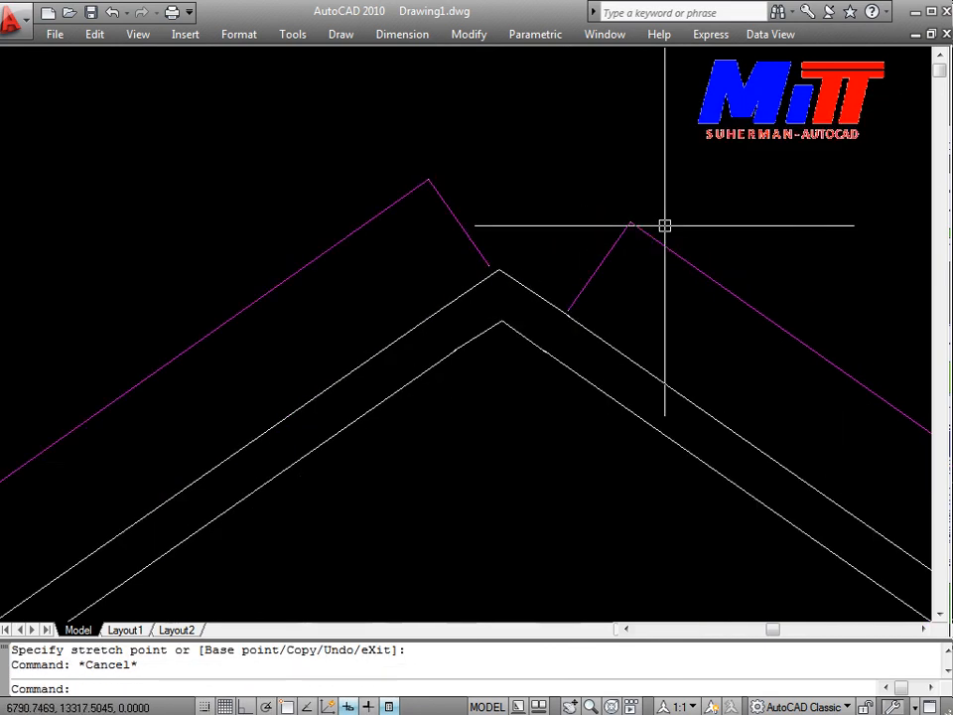
click(605, 262)
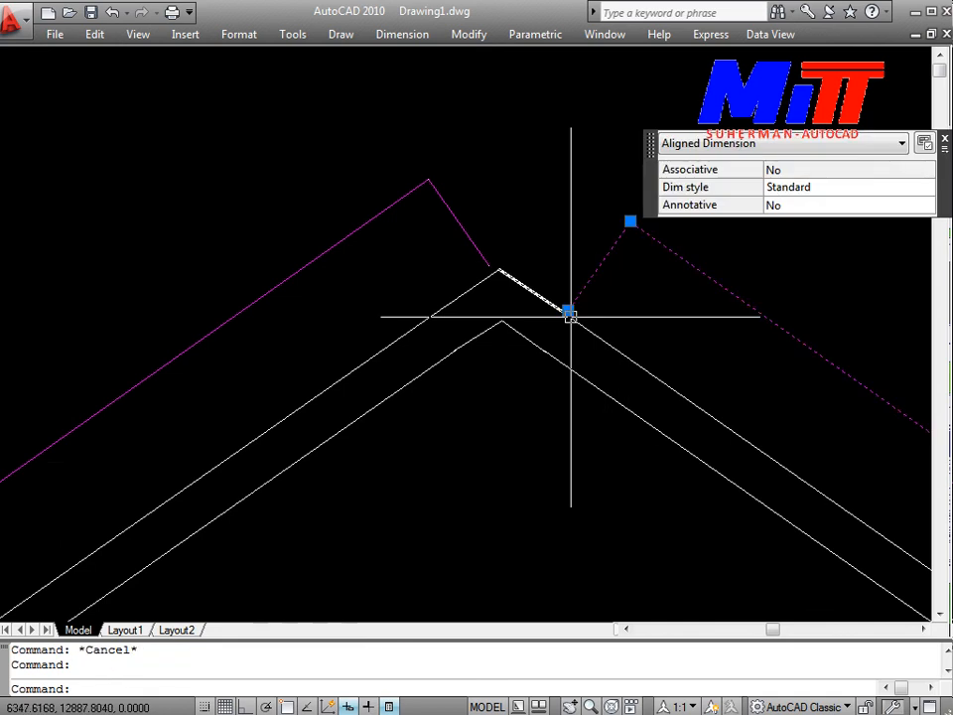
click(571, 315)
click(571, 315)
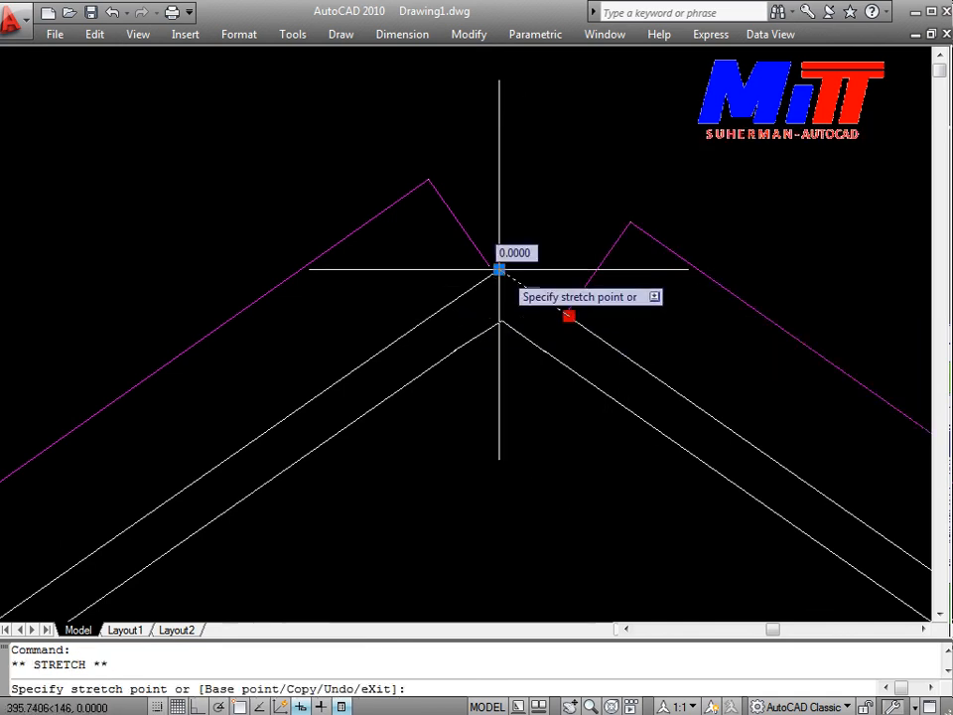
key(Escape)
key(Escape)
click(568, 311)
click(568, 311)
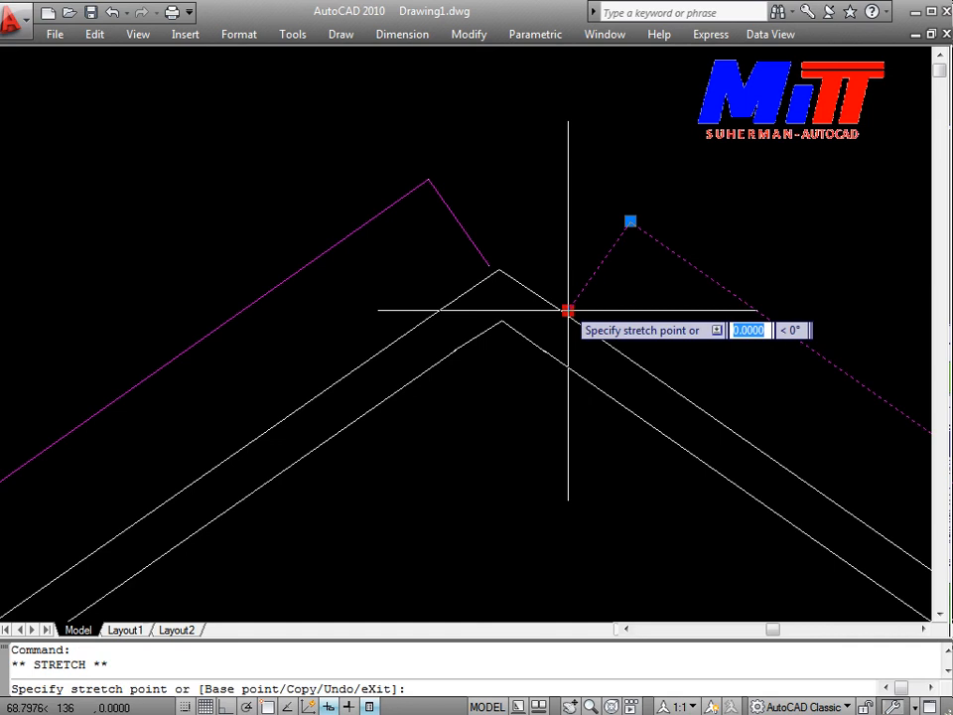
click(501, 269)
key(Escape)
scroll(652, 455, down, 7)
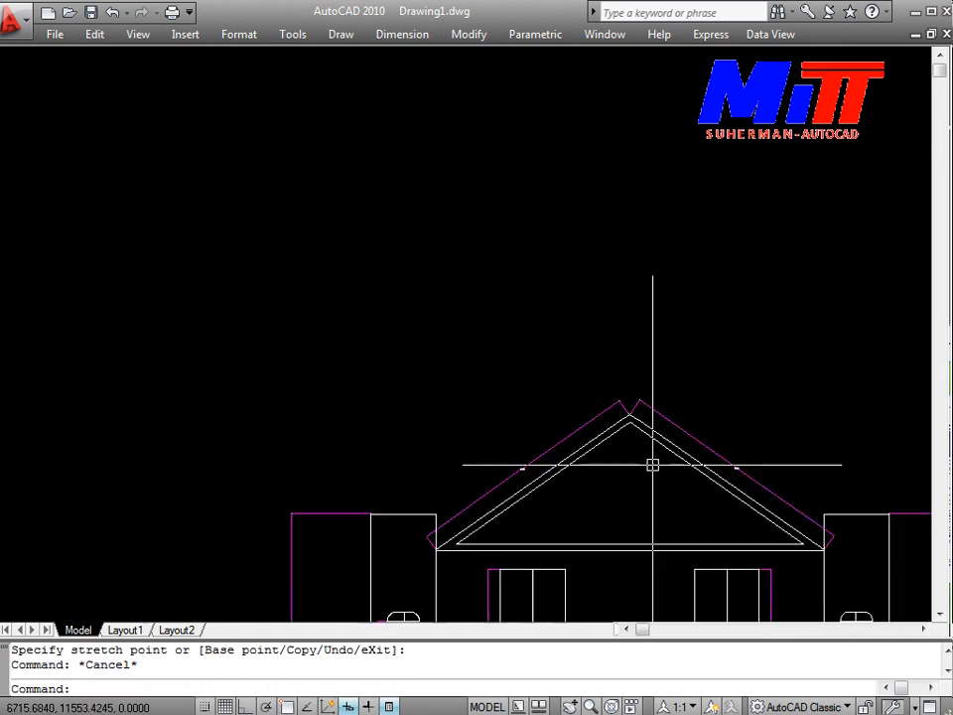
Step: Explode the left roof slope's aligned dimension into separate lines and text
scroll(508, 473, up, 3)
middle_drag(508, 474, 402, 348)
scroll(402, 349, up, 1)
scroll(504, 354, up, 3)
click(480, 319)
click(253, 197)
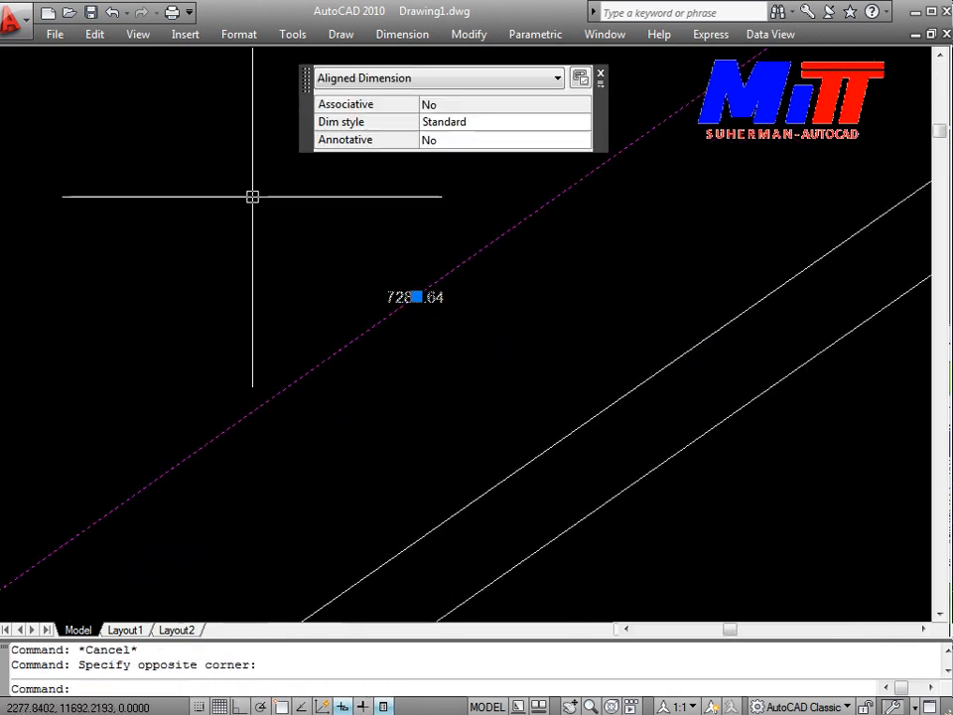
text(x)
key(Return)
scroll(500, 331, up, 2)
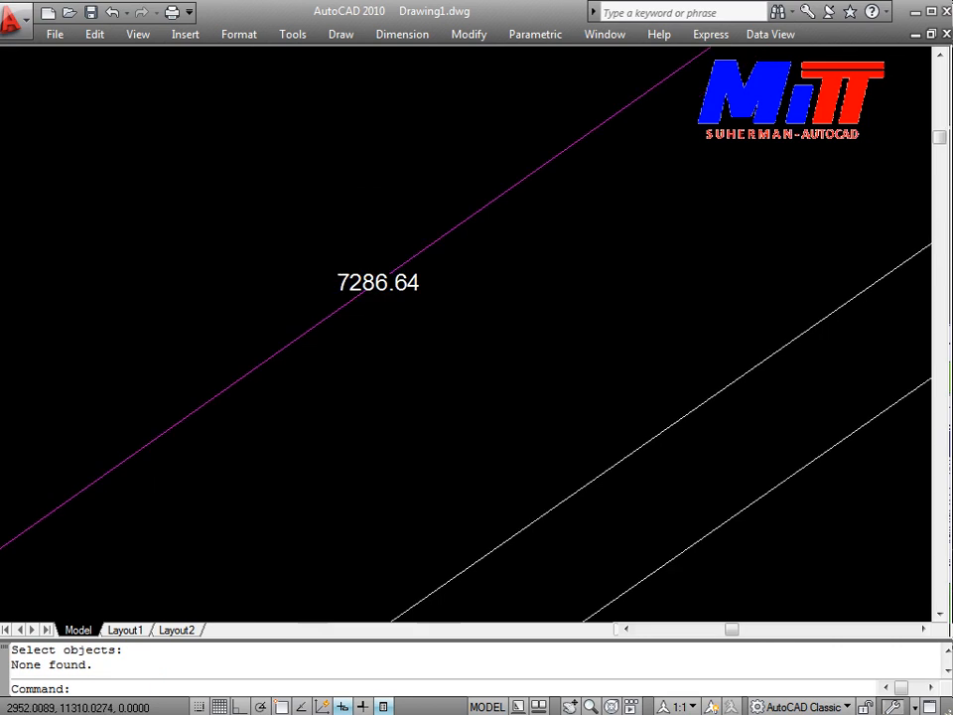
Step: Replace the text of the left roof slope's exploded dimension with 6928
scroll(506, 343, up, 2)
click(319, 254)
double_click(328, 254)
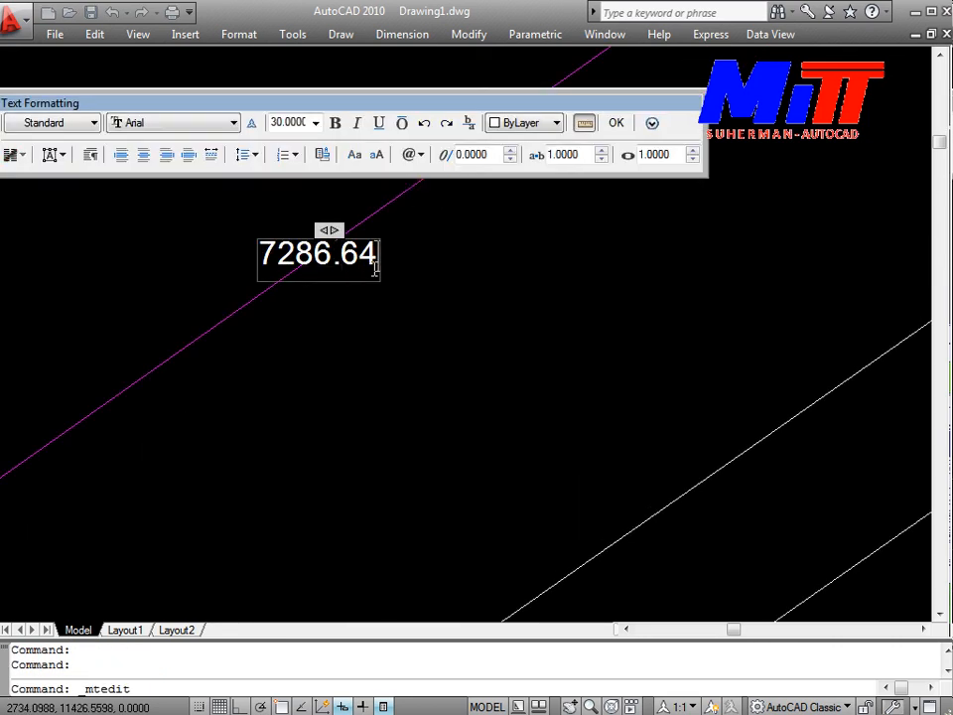
key(BackSpace)
key(BackSpace)
key(BackSpace)
key(BackSpace)
key(BackSpace)
key(BackSpace)
key(BackSpace)
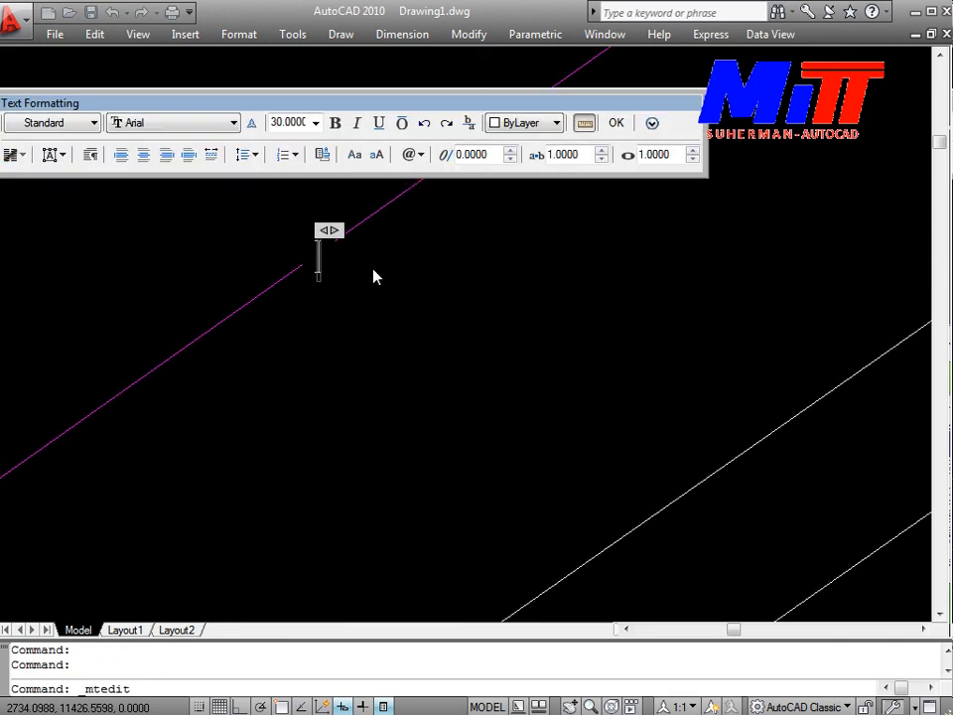
text(69)
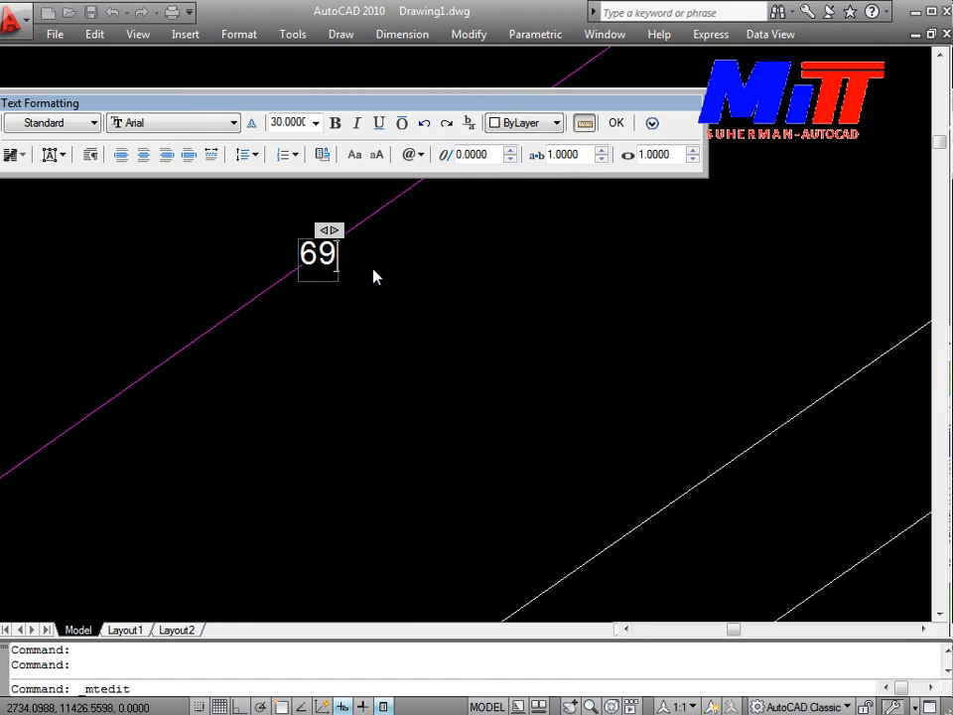
text(28)
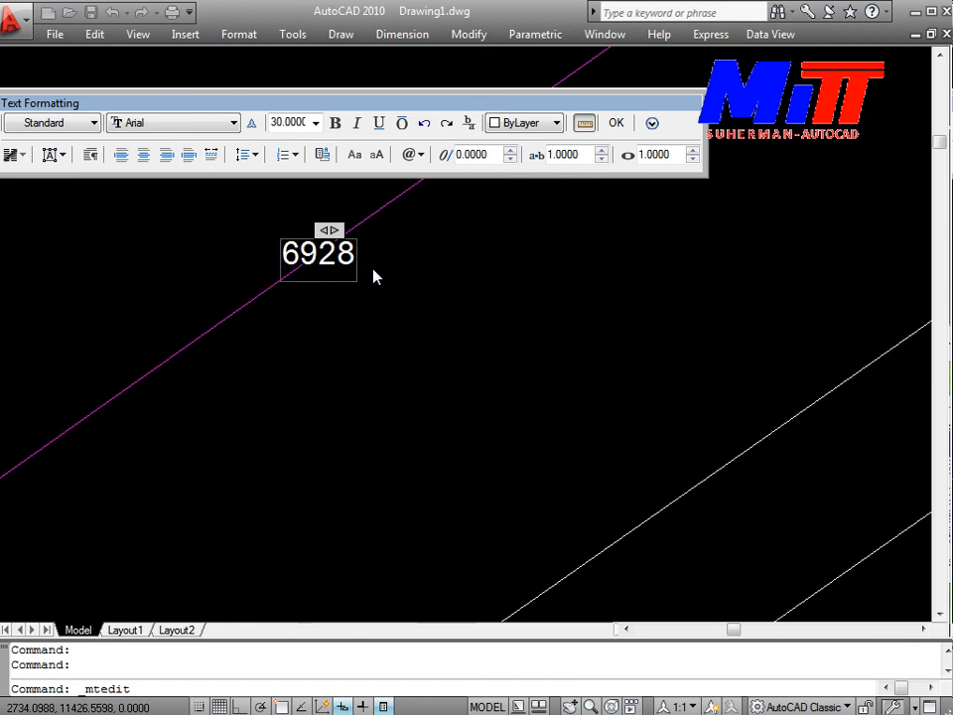
click(494, 412)
scroll(507, 426, down, 10)
middle_drag(558, 458, 408, 140)
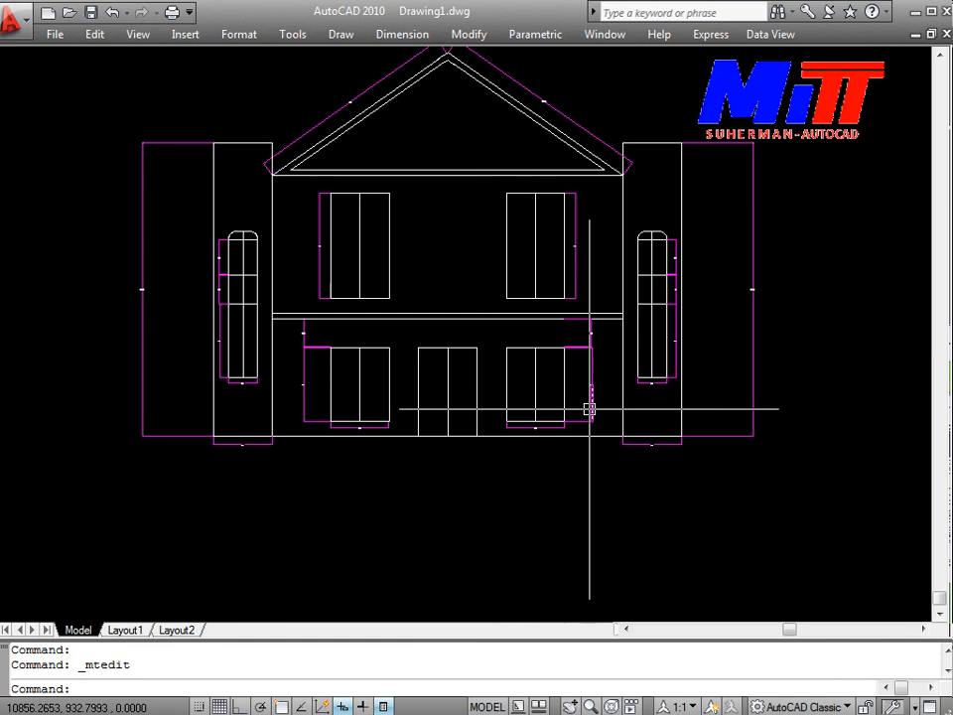
middle_drag(532, 294, 534, 352)
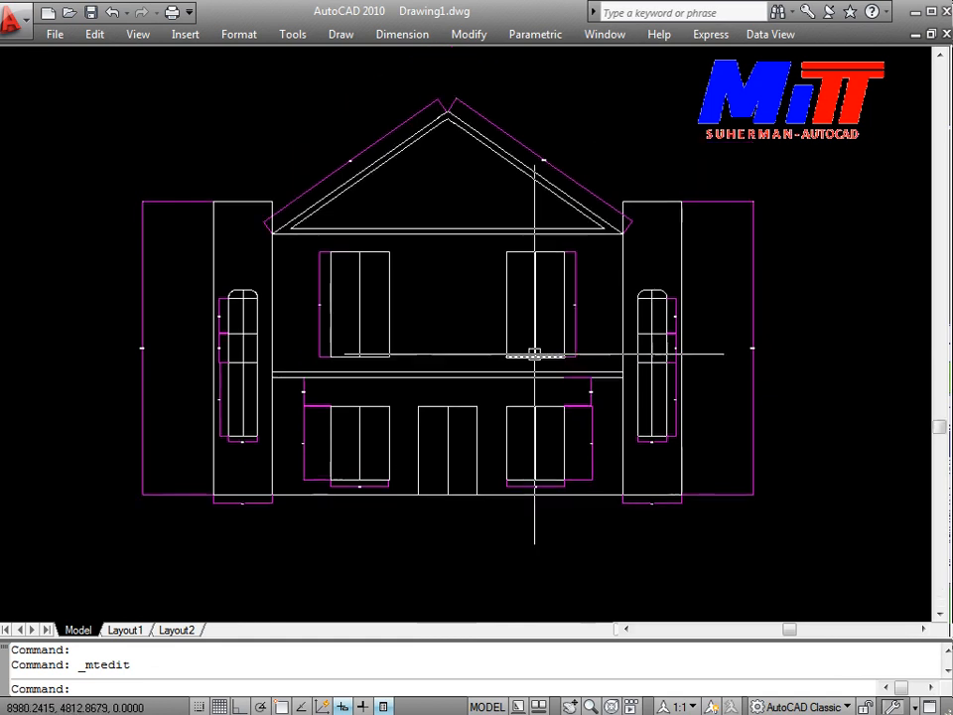